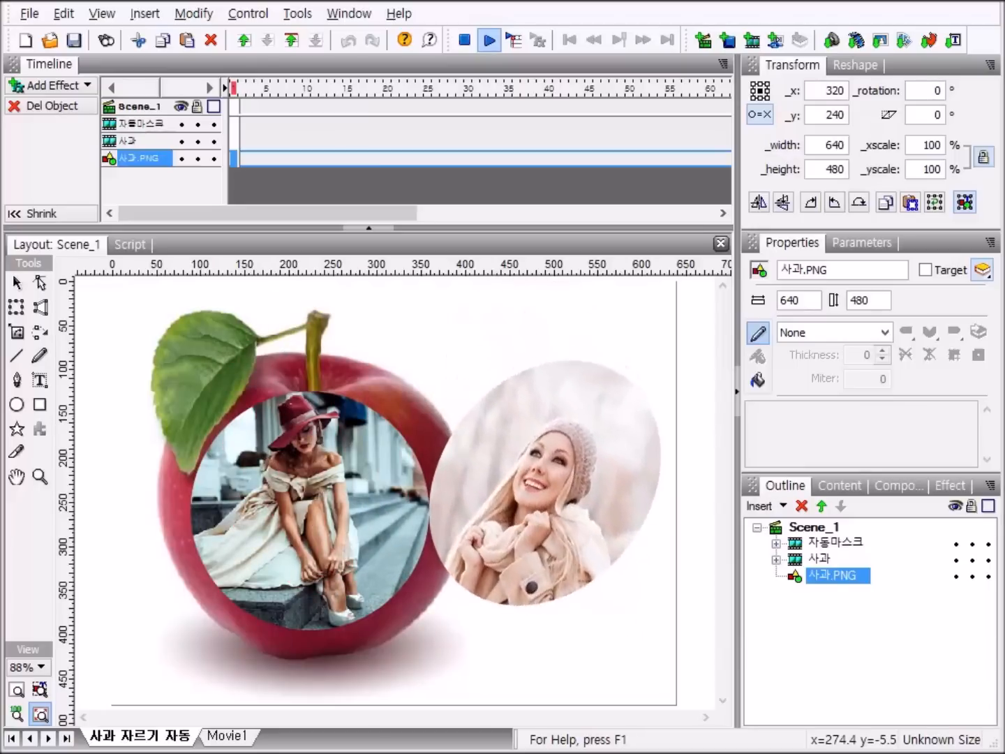
Step: Create a new empty movie and restore the default panel layout
left_click(26, 41)
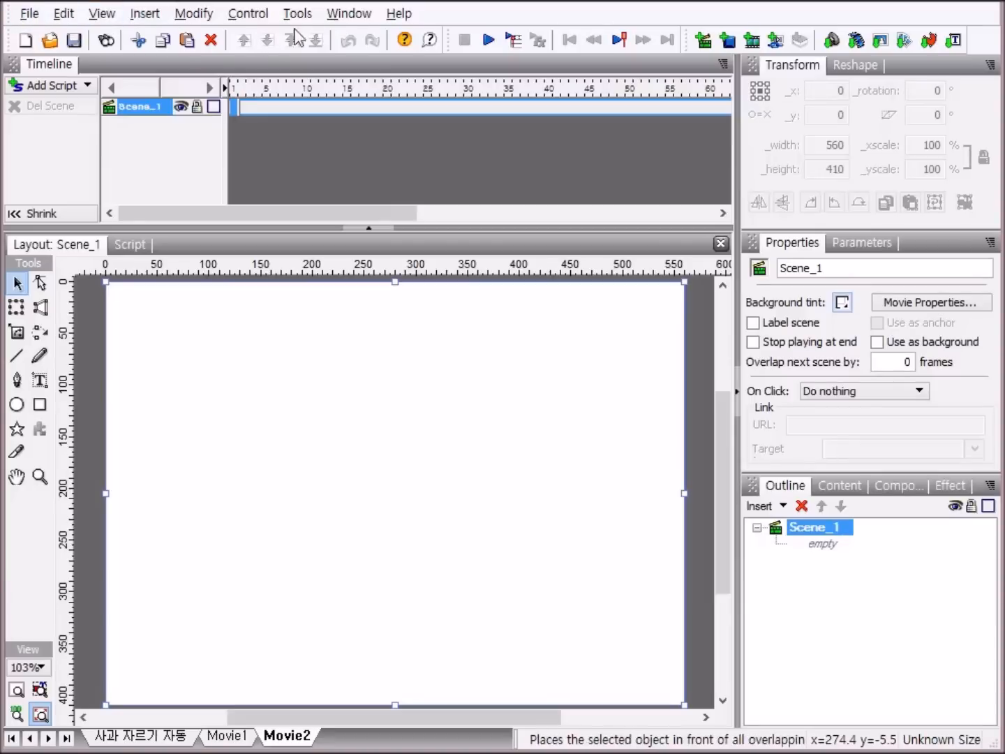
left_click(341, 16)
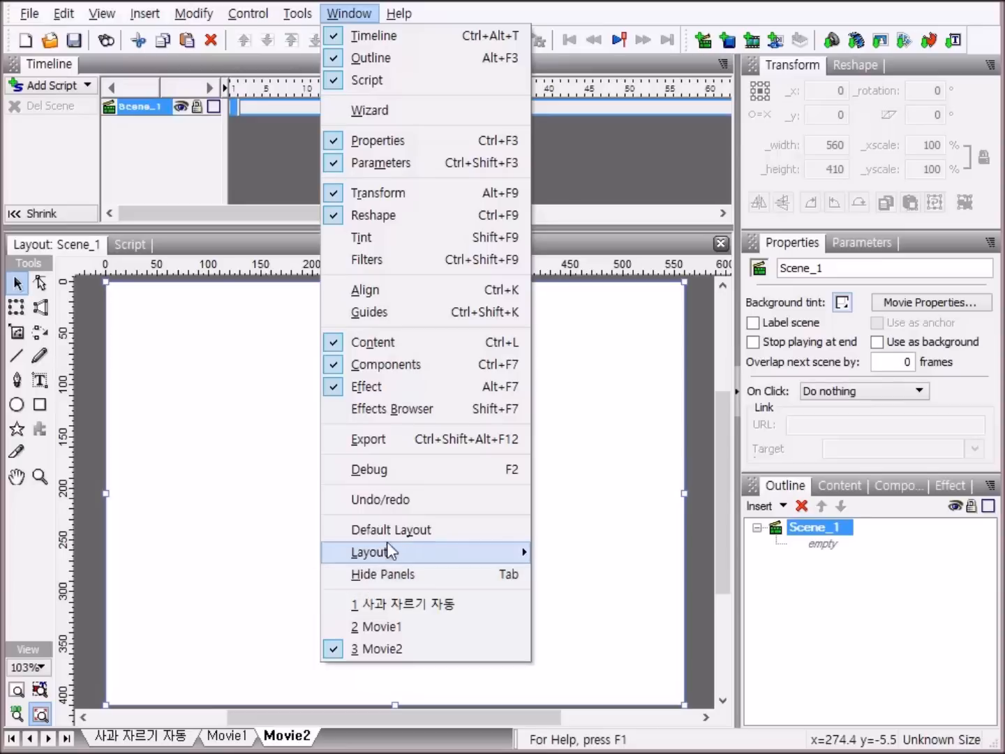
left_click(447, 531)
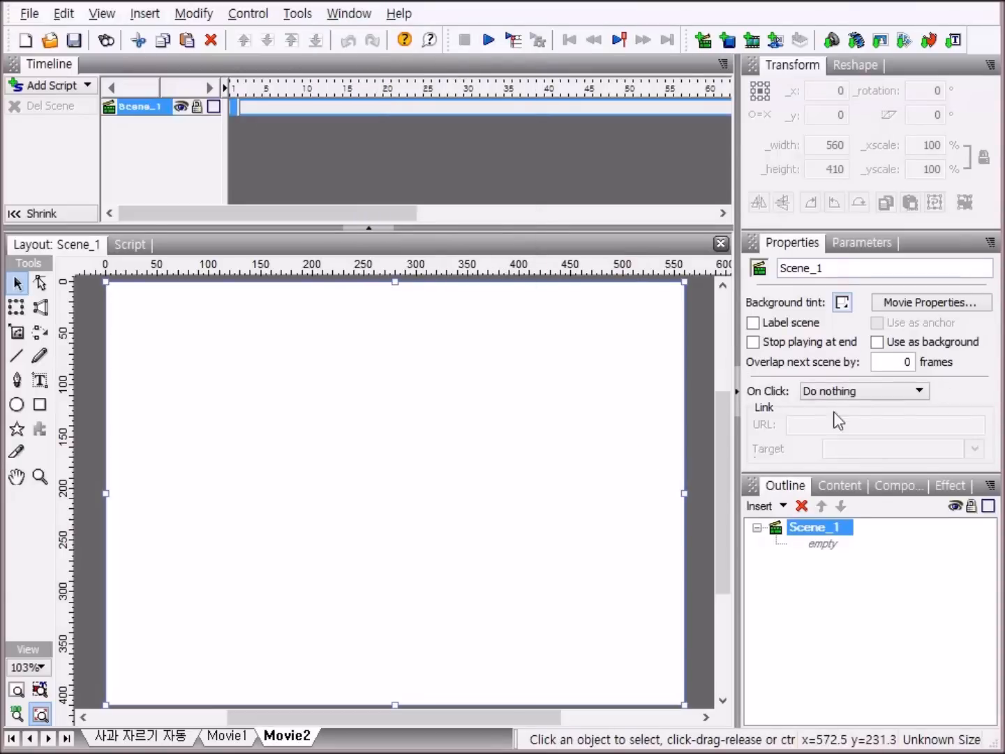
Step: Set the movie size to 640 pixels wide by 480 pixels high and fit the whole scene in the view
left_click(926, 303)
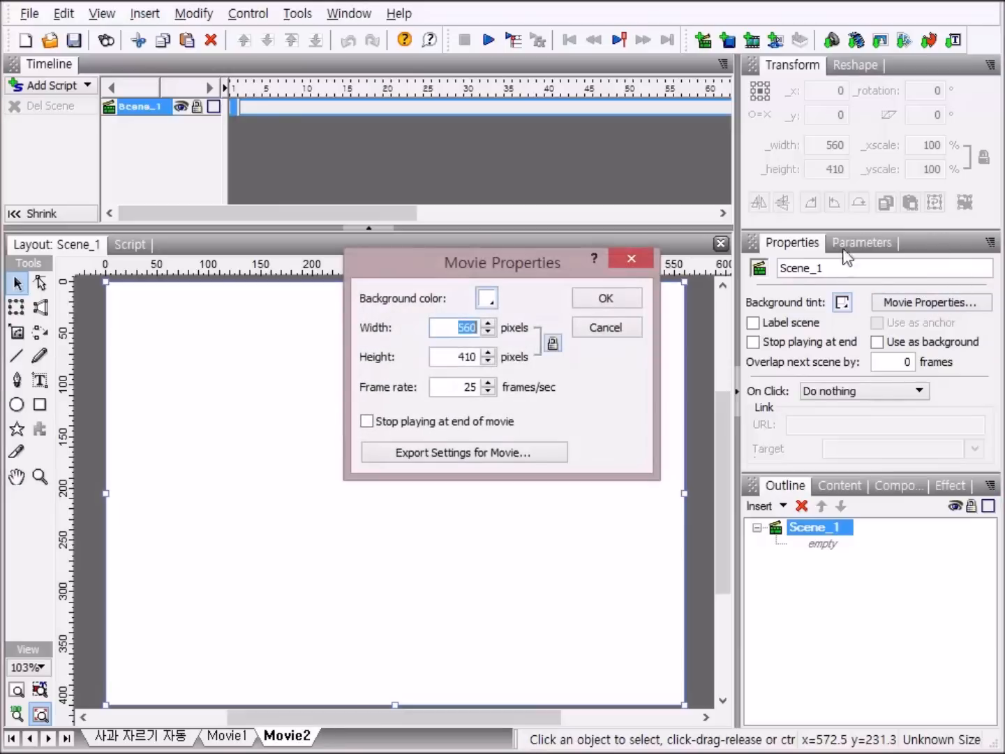
left_click_drag(568, 269, 477, 287)
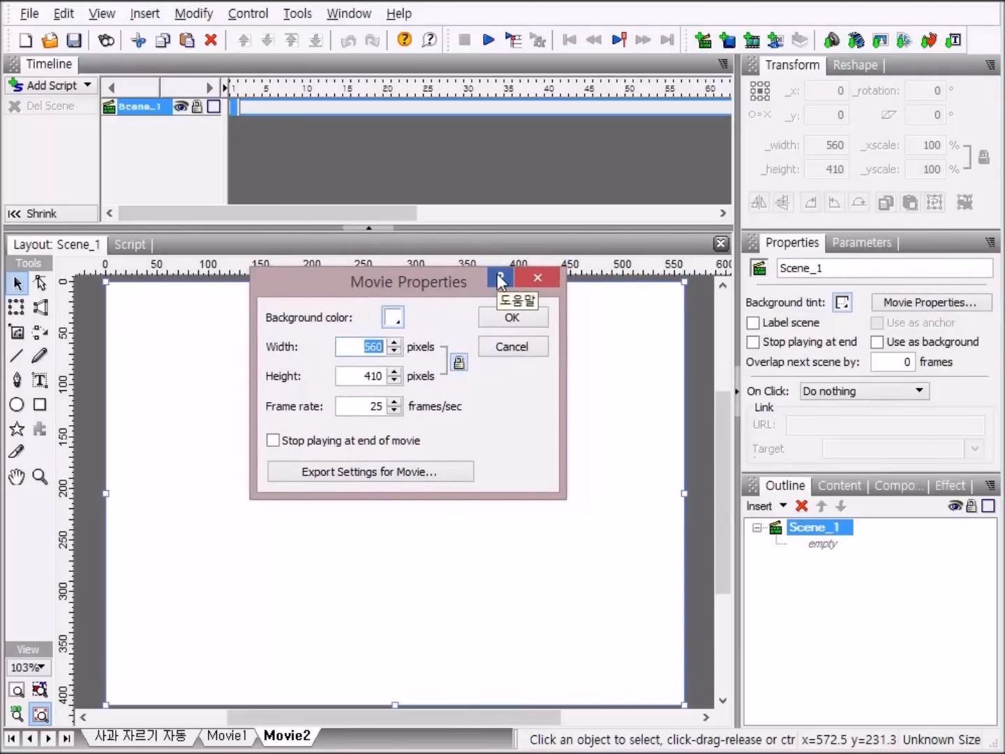
type("640")
key("Tab")
type("480")
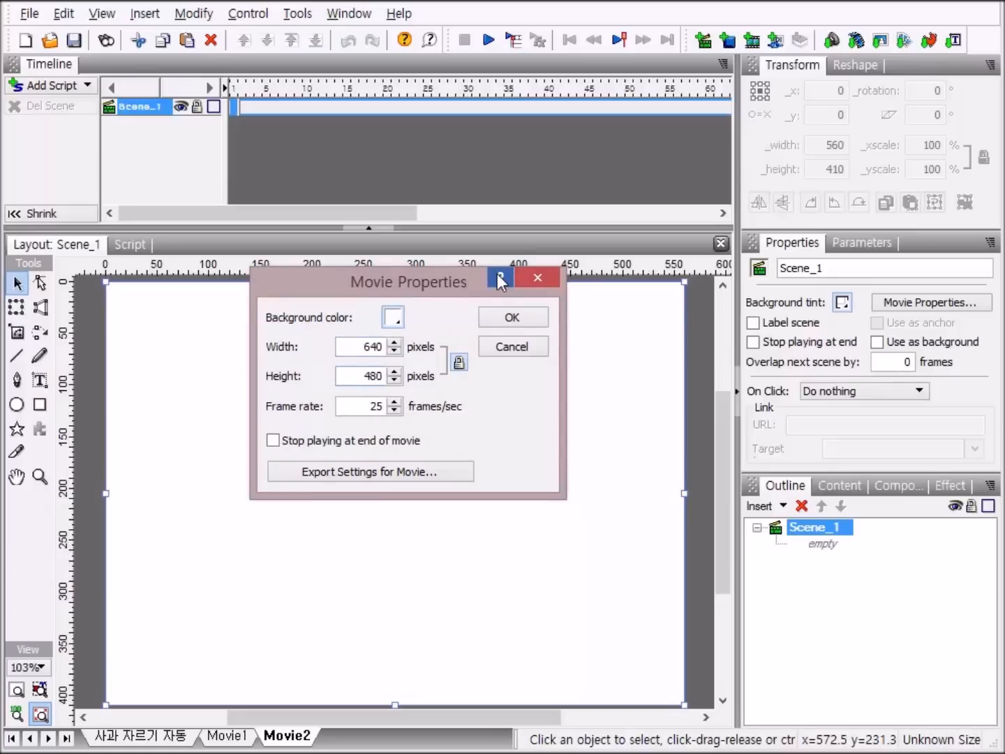
left_click(532, 313)
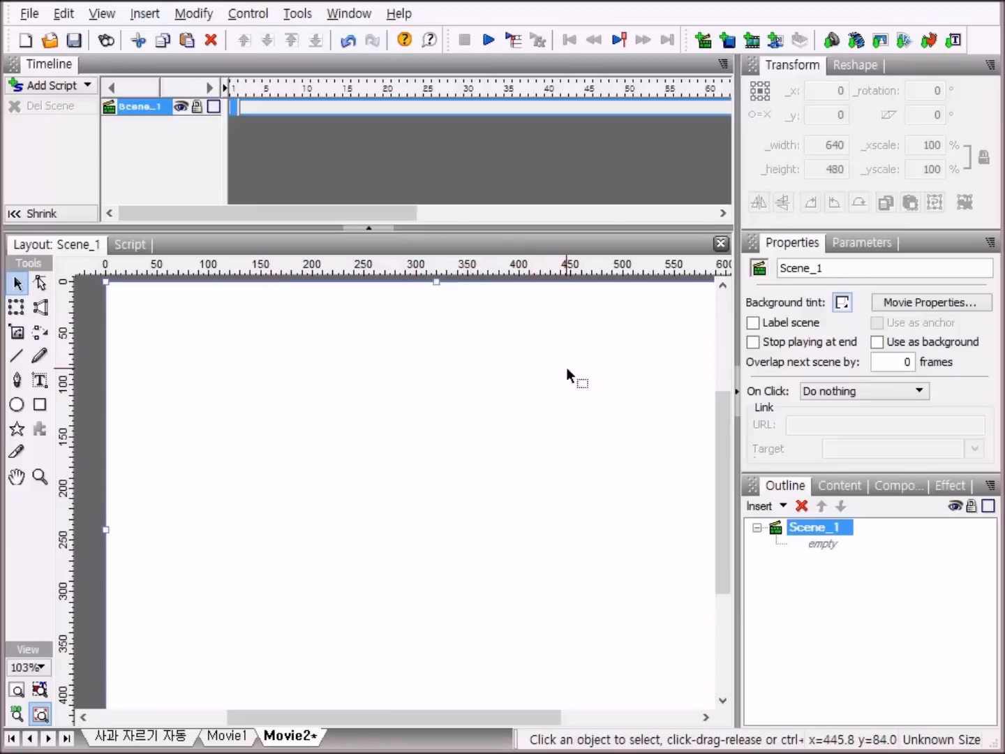
left_click(15, 691)
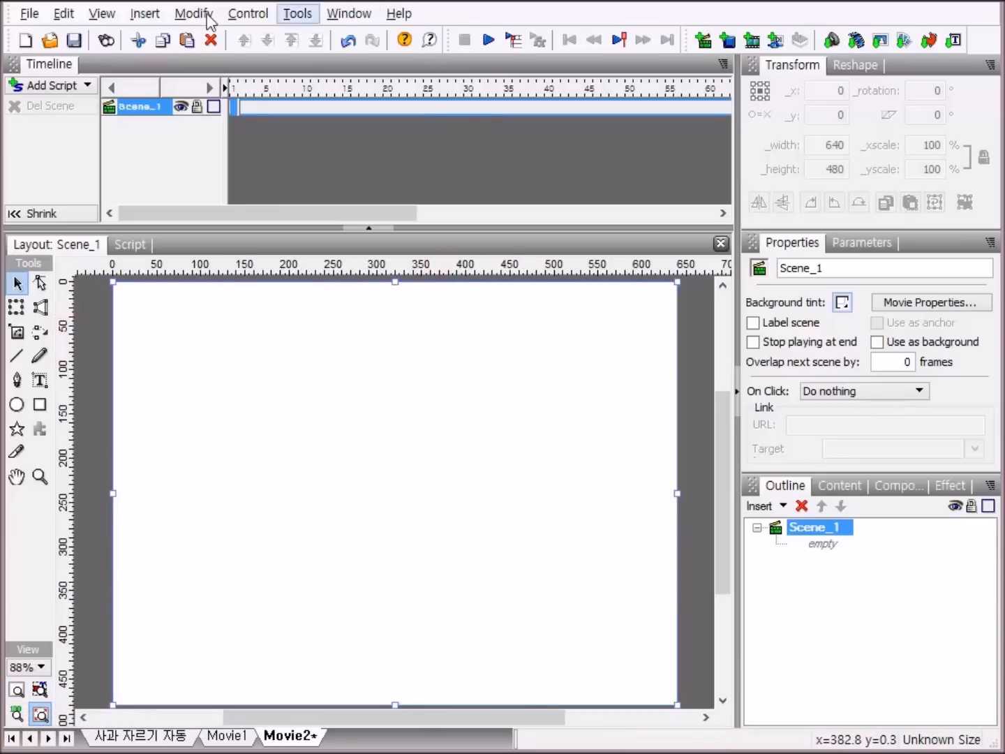
Step: Import the image 사과.PNG from the 과일자르기 folder into the scene
left_click(881, 41)
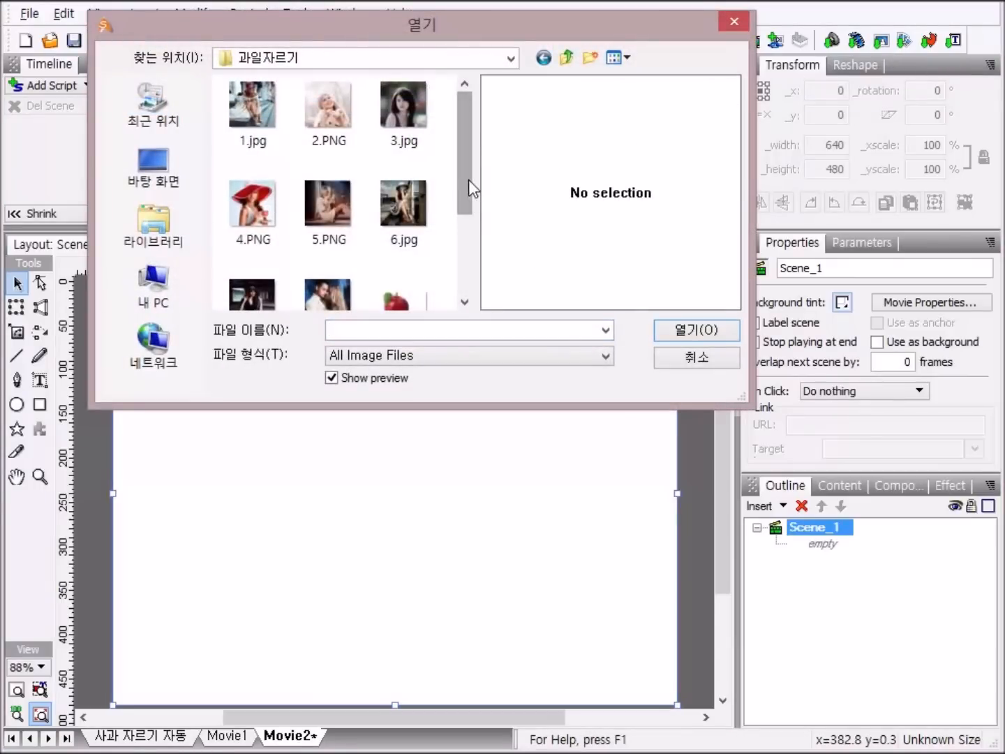
left_click_drag(474, 194, 493, 234)
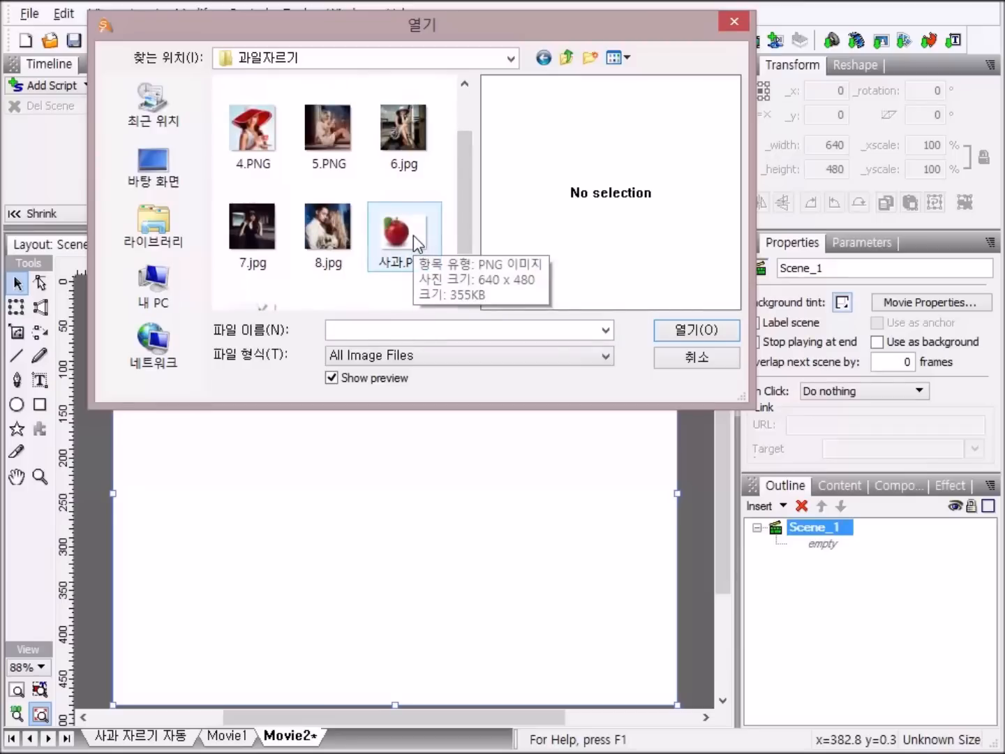
double_click(413, 236)
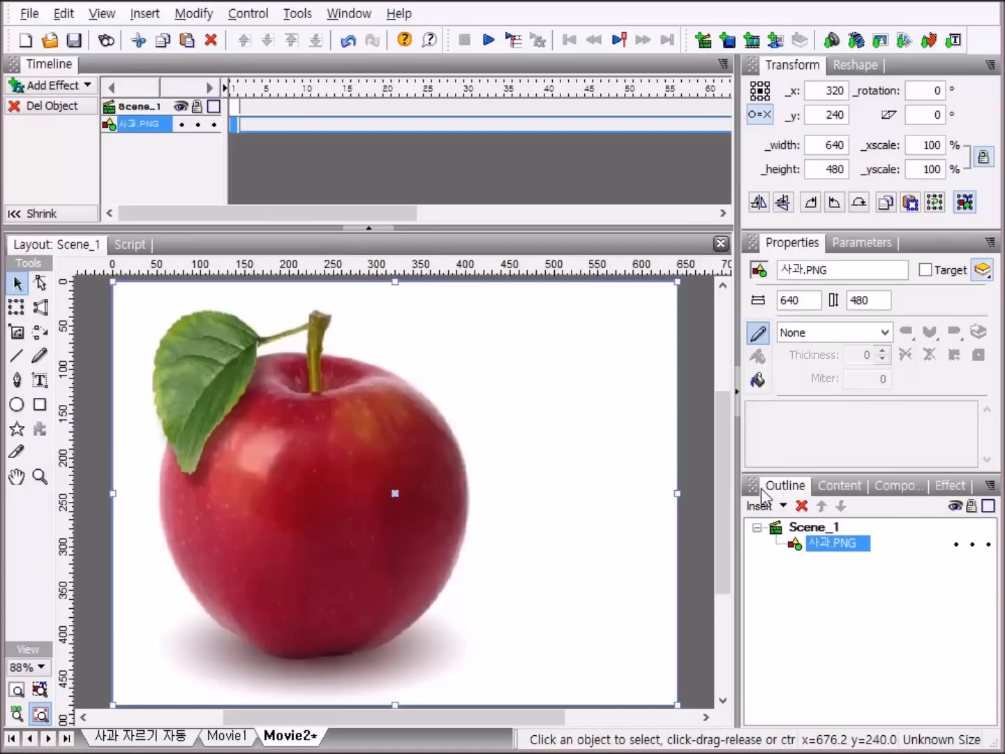
Step: Draw a circle about 243 pixels across over the apple in Scene_1, using a solid light-blue fill
left_click(803, 527)
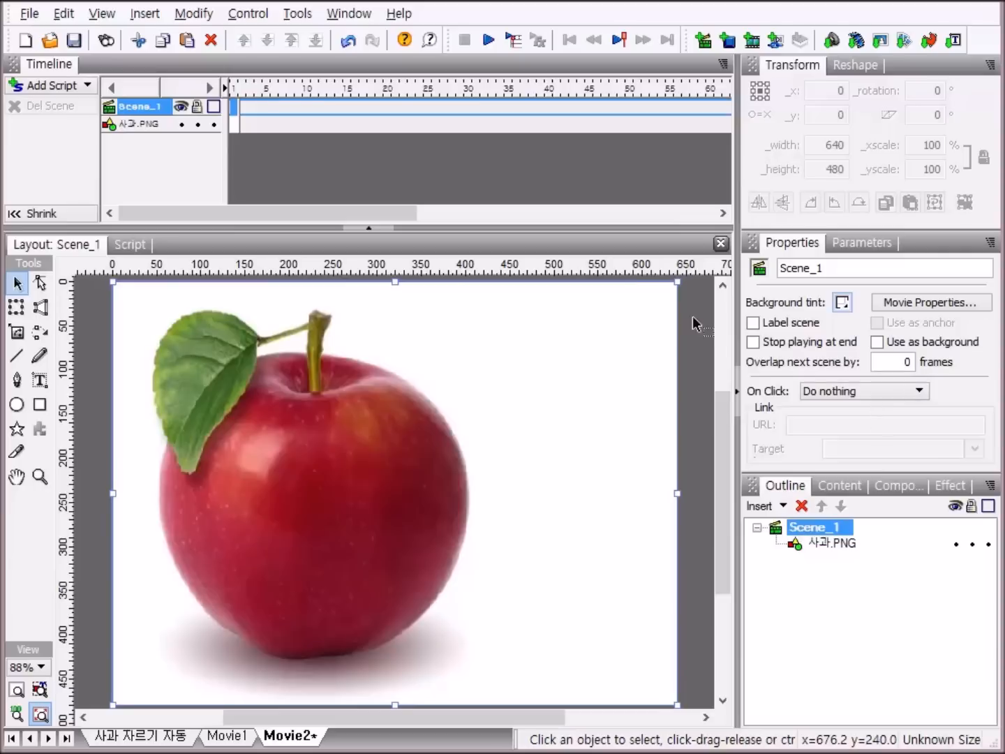
left_click(17, 406)
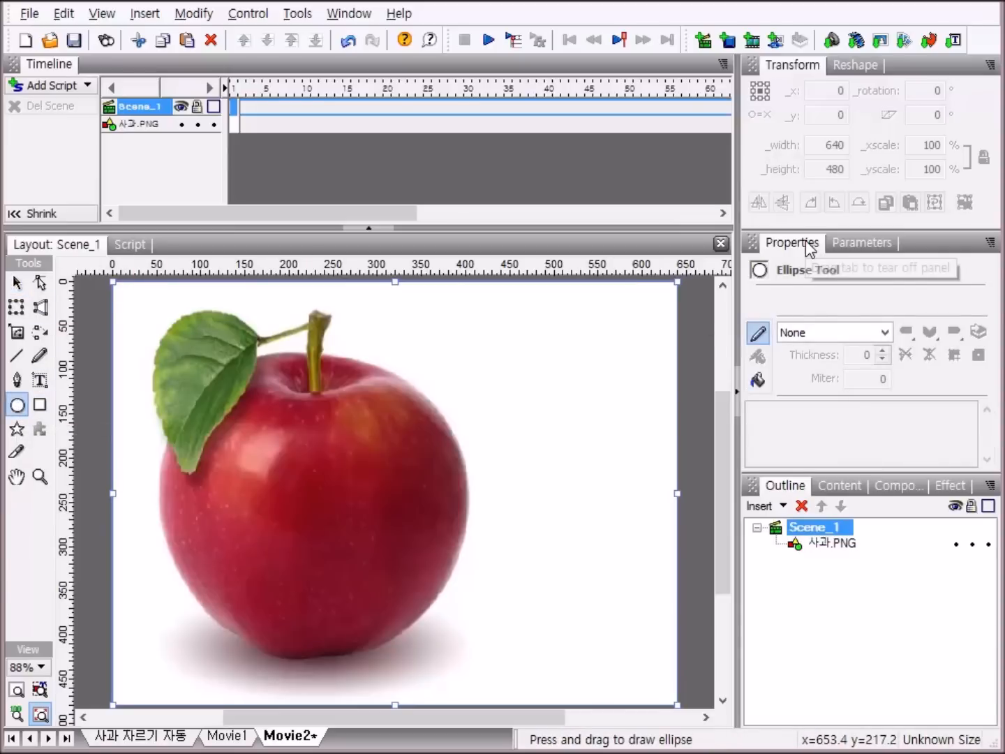
left_click(759, 379)
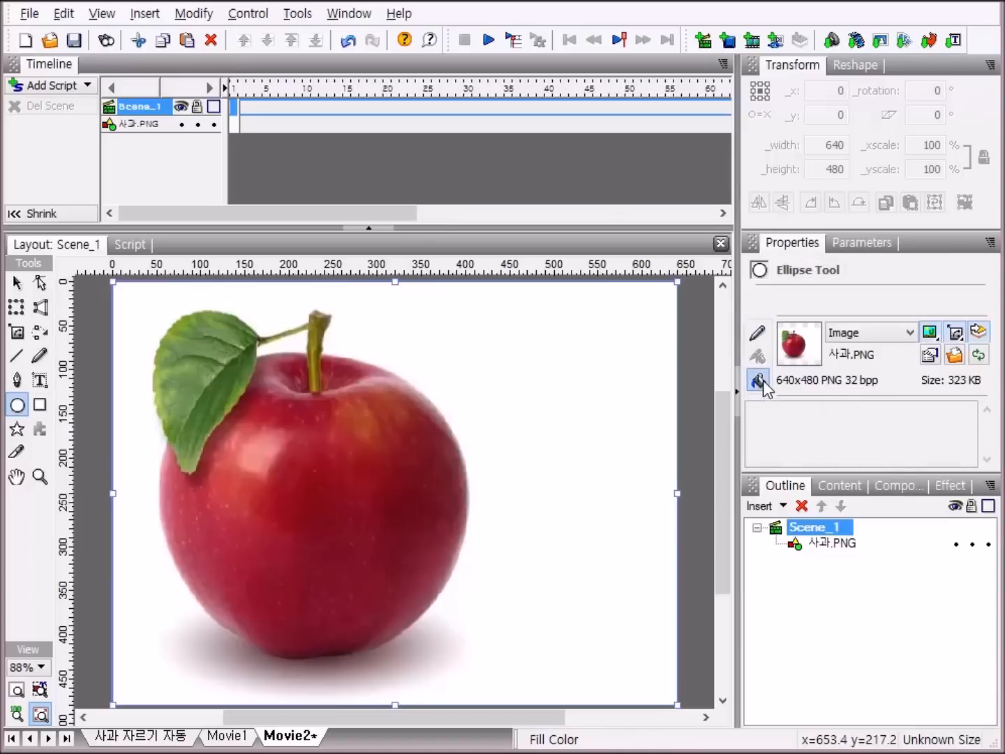
left_click(911, 331)
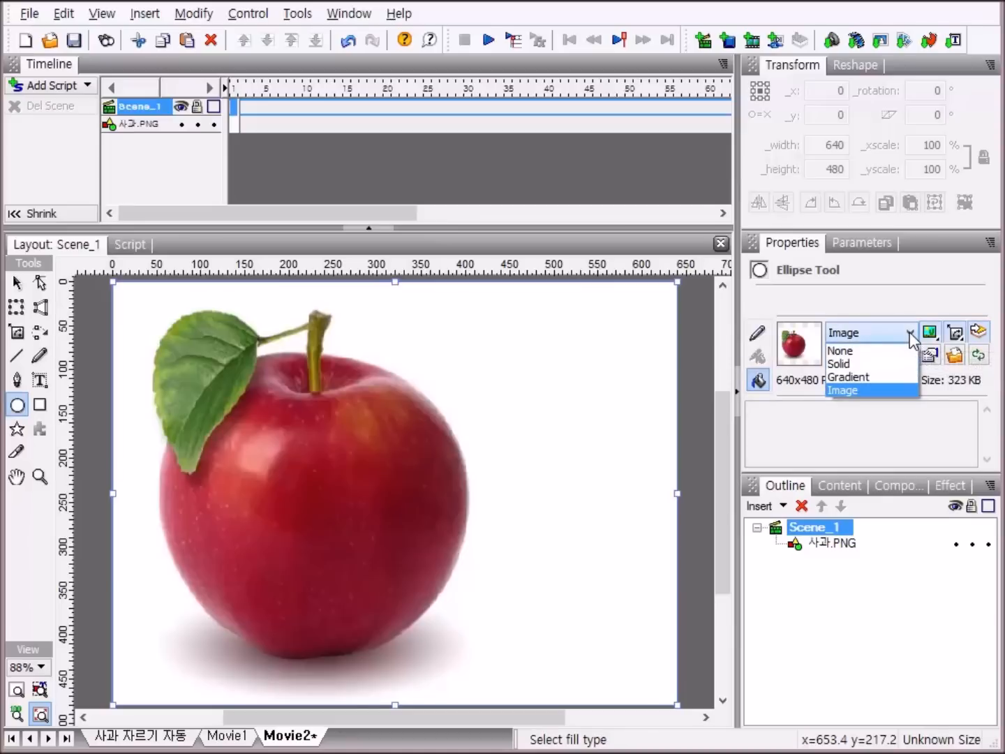
left_click(880, 362)
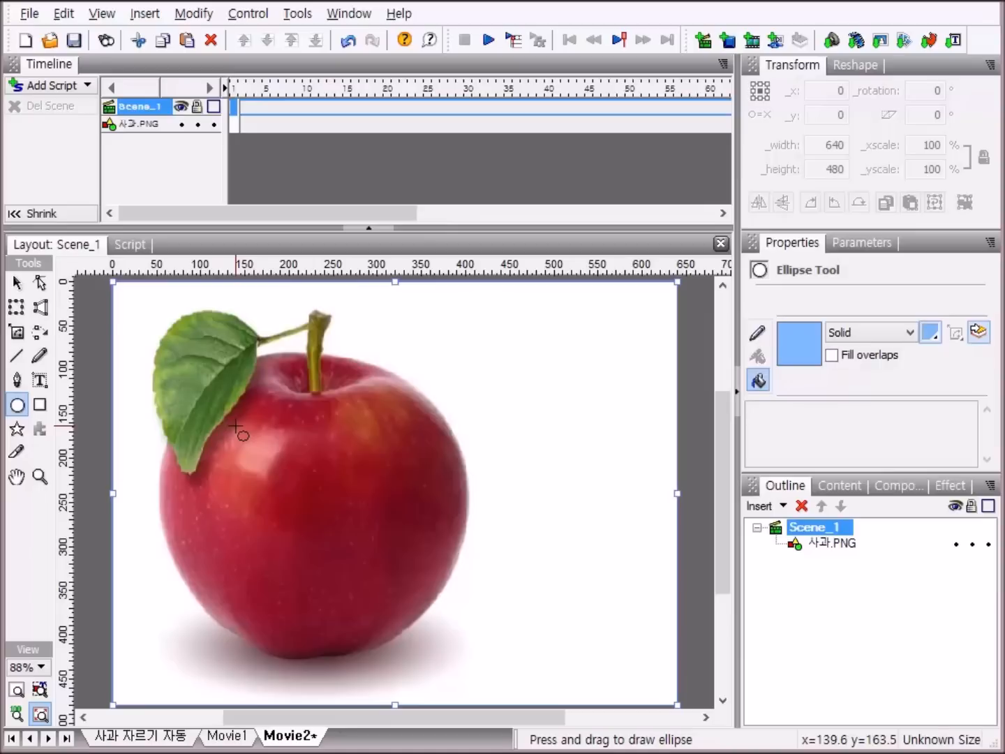
left_click_drag(236, 428, 349, 646)
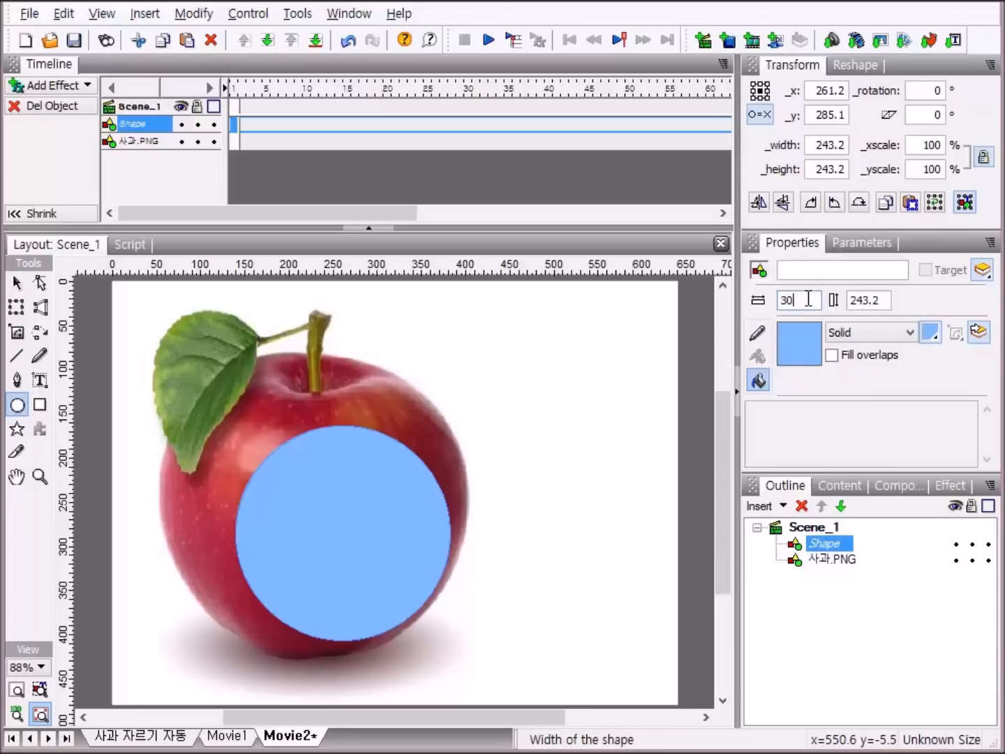
Step: Set the circle's width and height to 300 pixels
key("Tab")
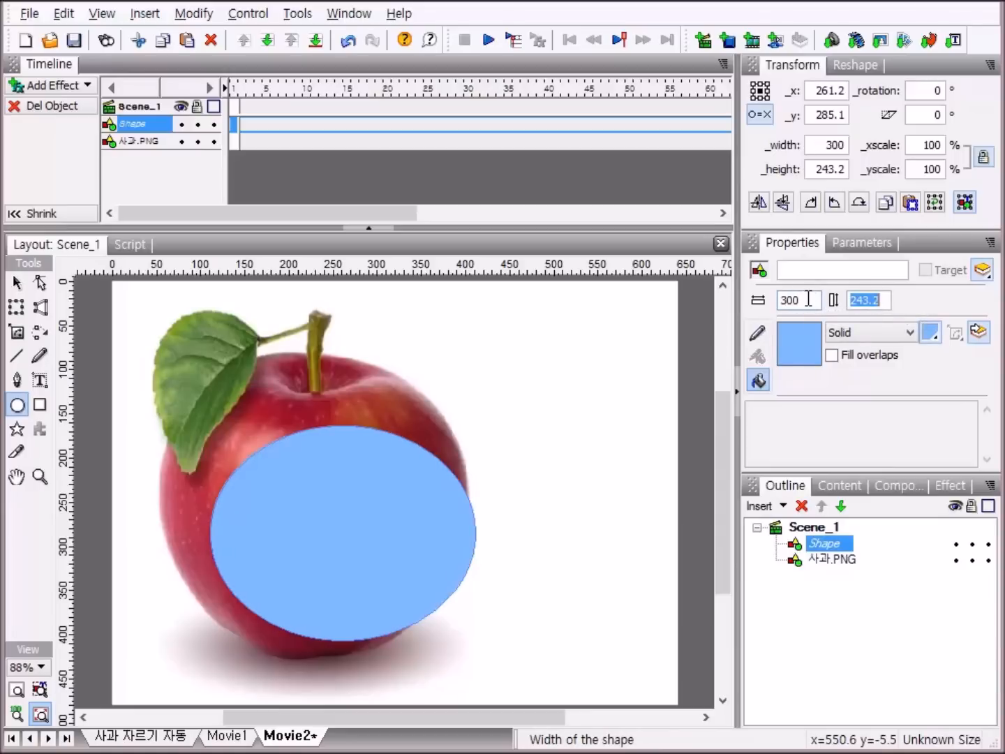
type("300")
key("Return")
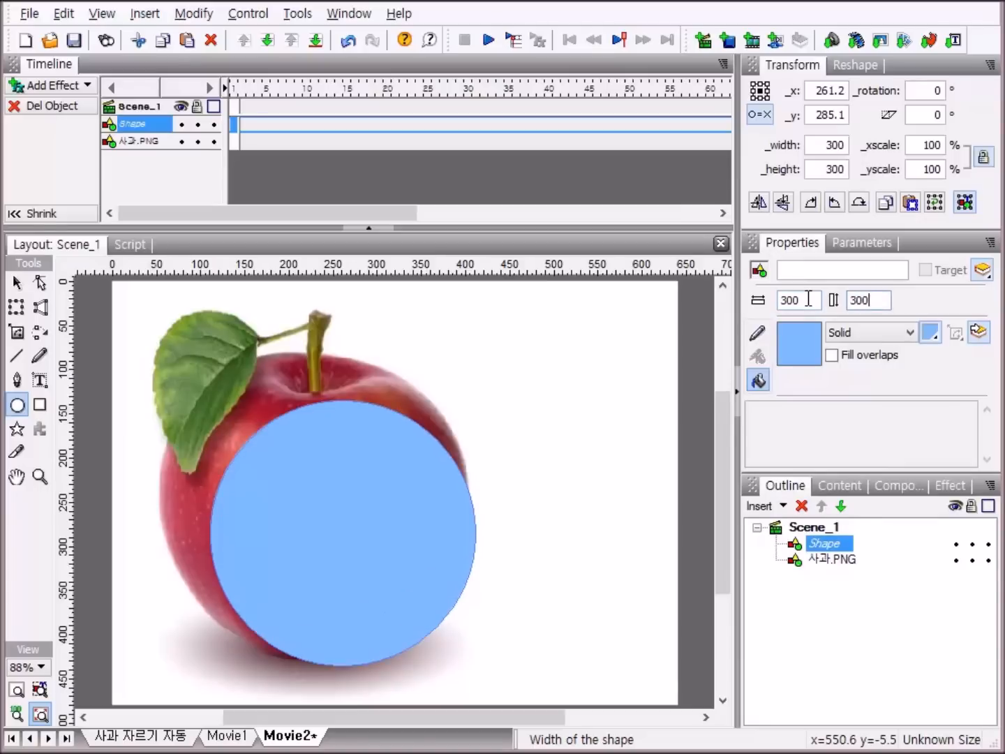
Step: Move the circle up and left over the apple and set its reference point to the middle of its right edge
left_click(17, 283)
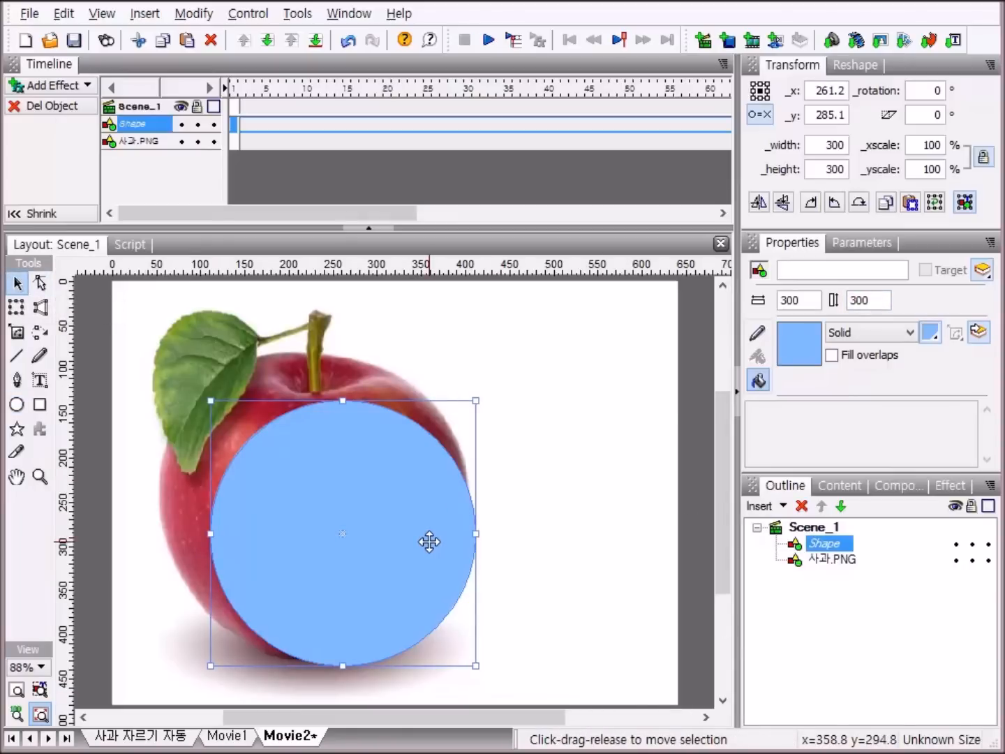
left_click_drag(430, 542, 412, 518)
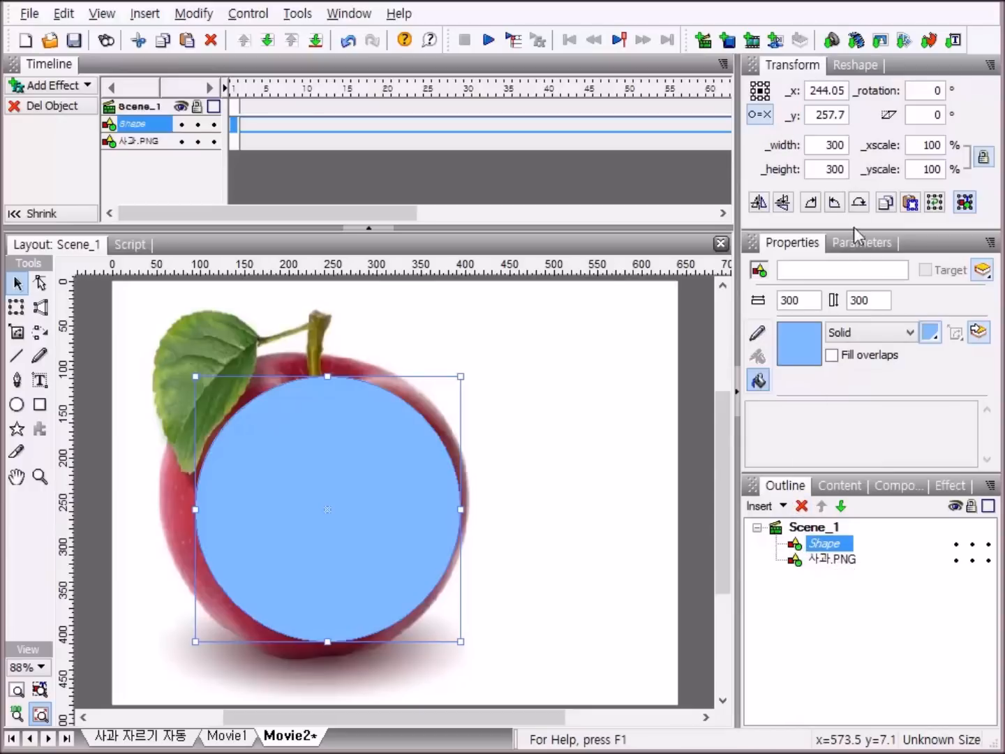
left_click(761, 116)
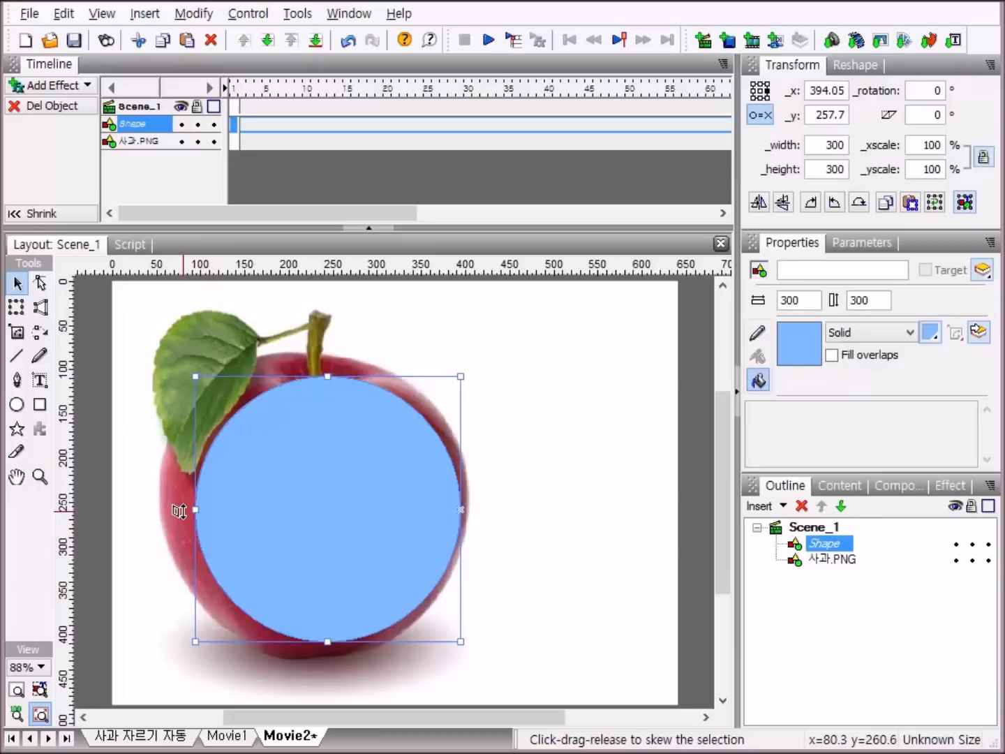
Step: Try swinging the circle over to the right of the apple about its right-edge reference point, and undo it
left_click_drag(180, 510, 538, 513)
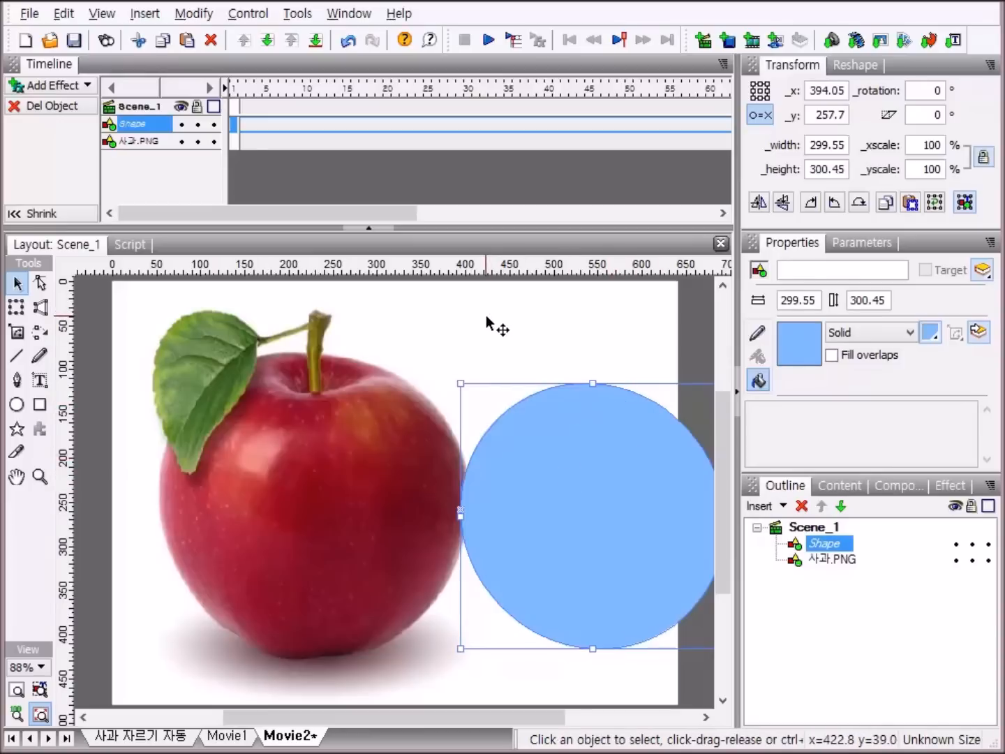
key("ctrl+z")
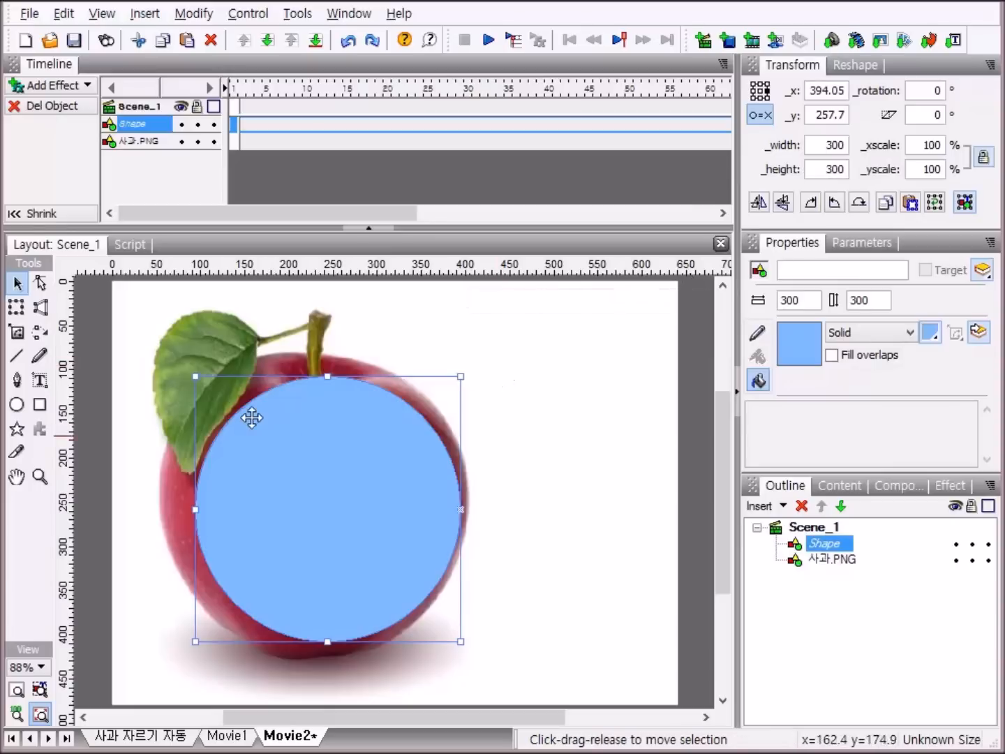
Step: Set the circle's width and height to 270 pixels
left_click(807, 301)
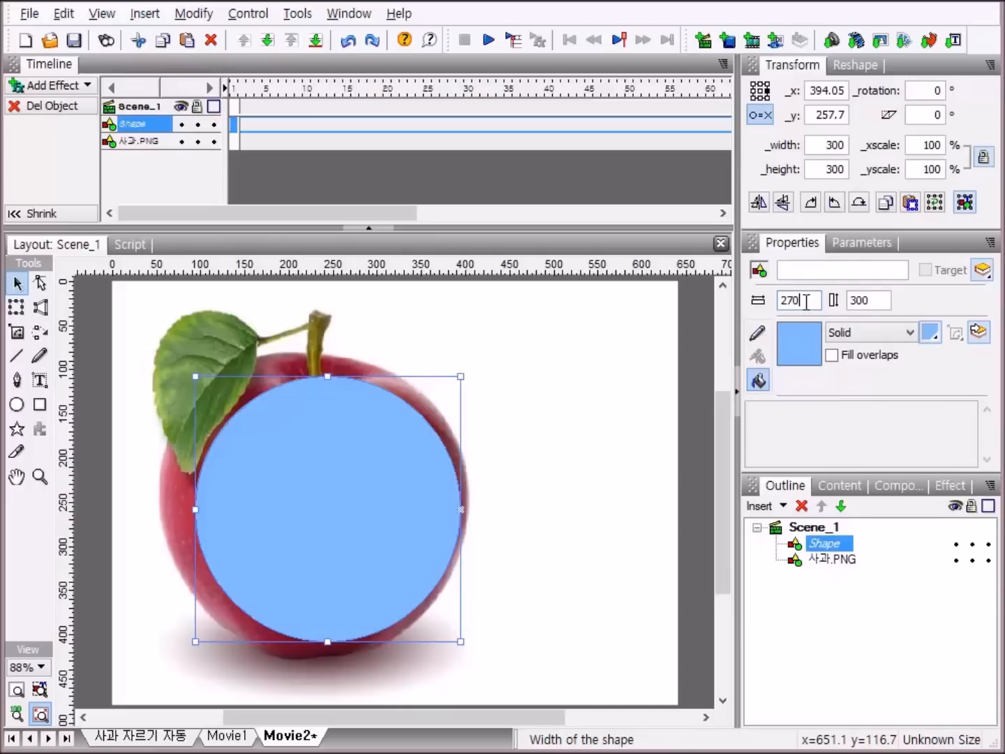
type("270")
key("Tab")
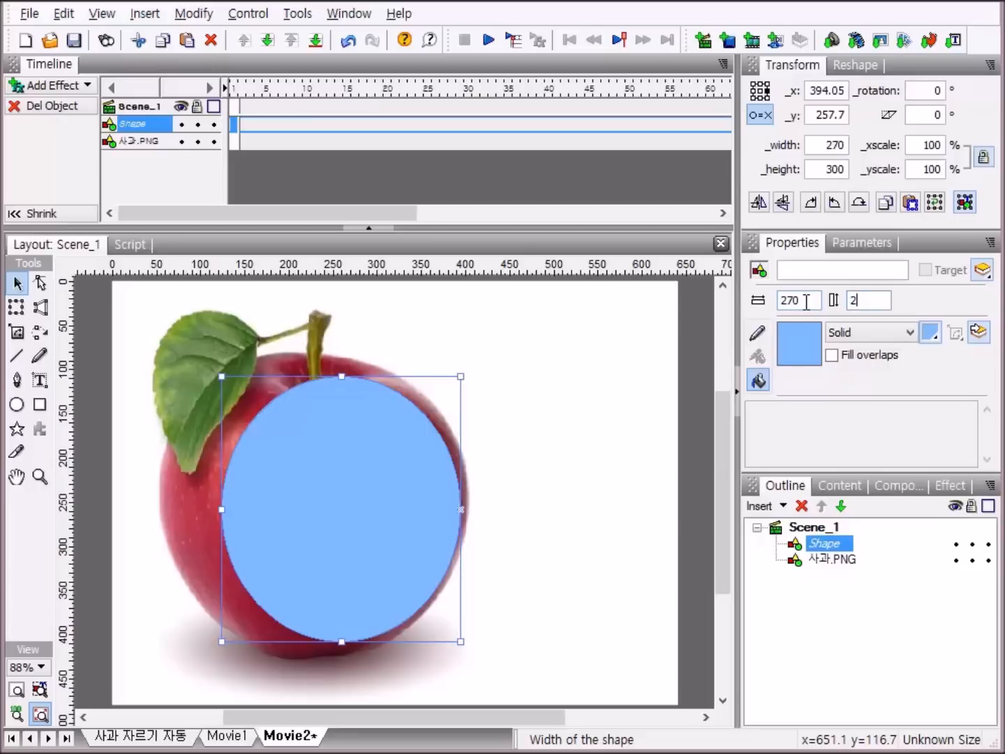
type("270")
left_click(804, 300)
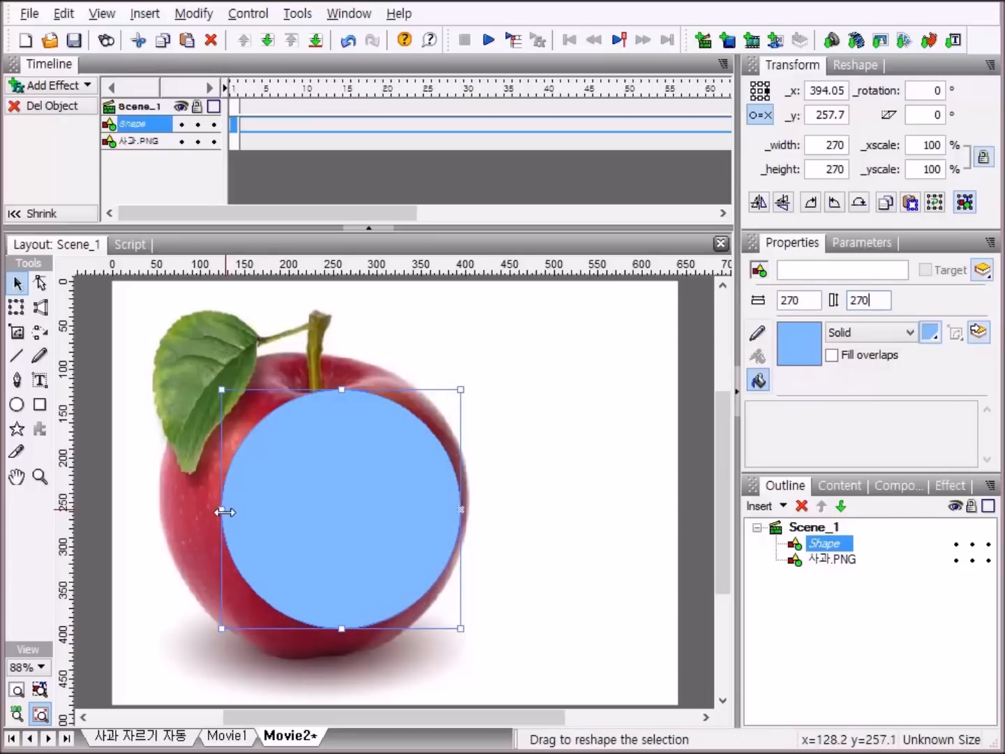
Step: Try mirroring the resized circle across its right edge by stretching its left side past it, and undo the change
left_click_drag(206, 514, 681, 500)
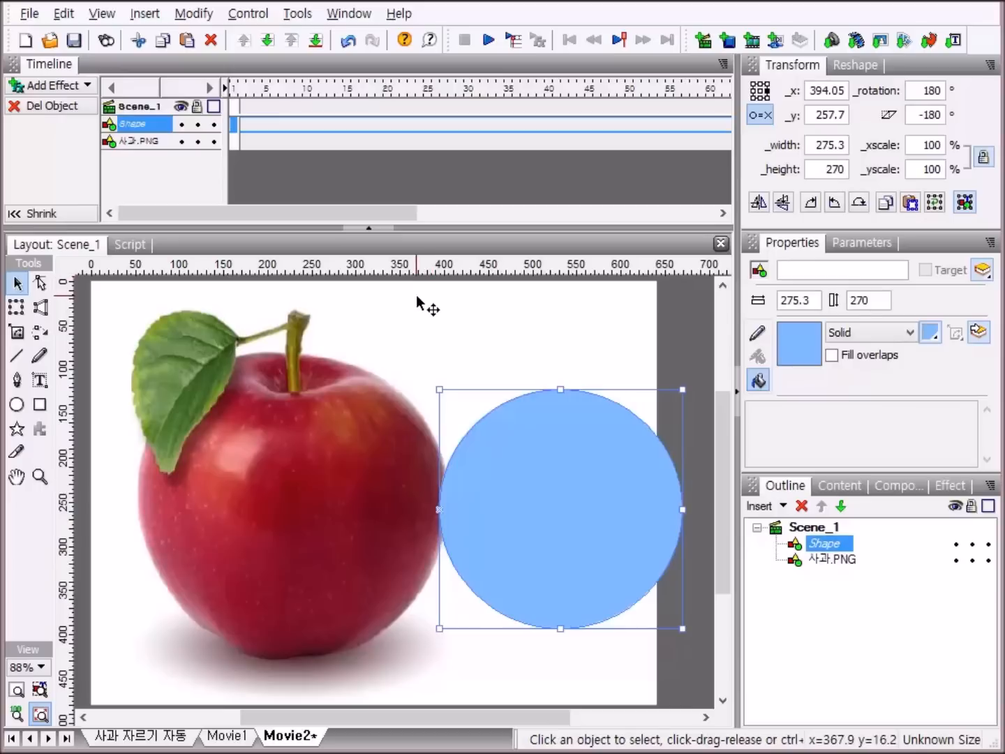
key("ctrl+z")
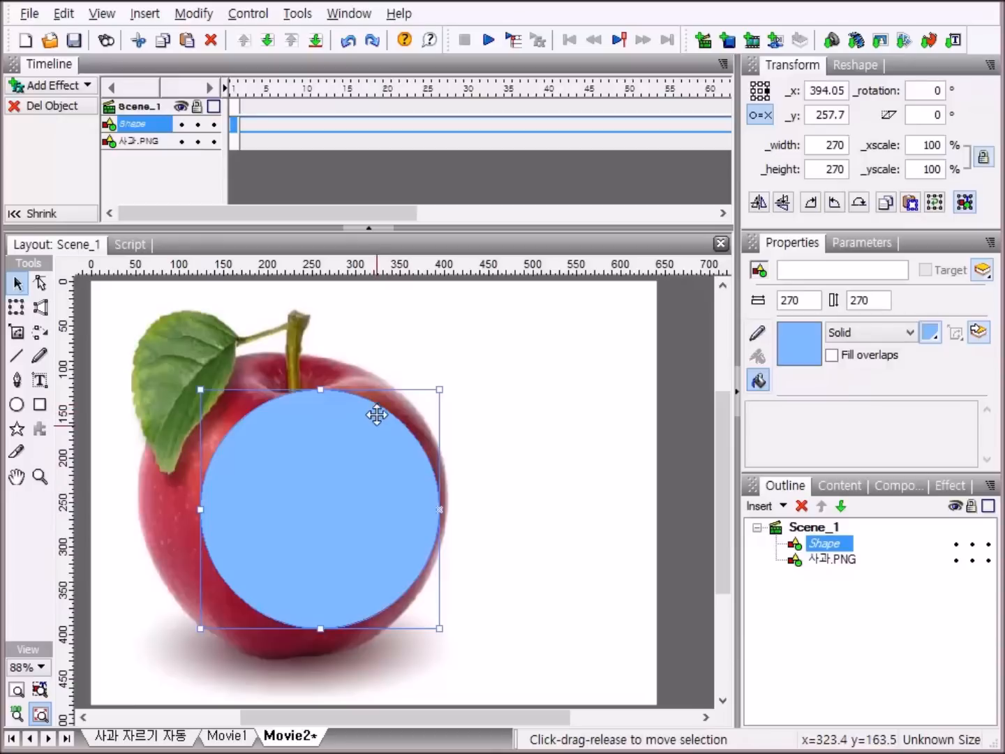
Step: Move the circle left on the apple so its right-edge reference point sits at about x 361, y 262
left_click(18, 691)
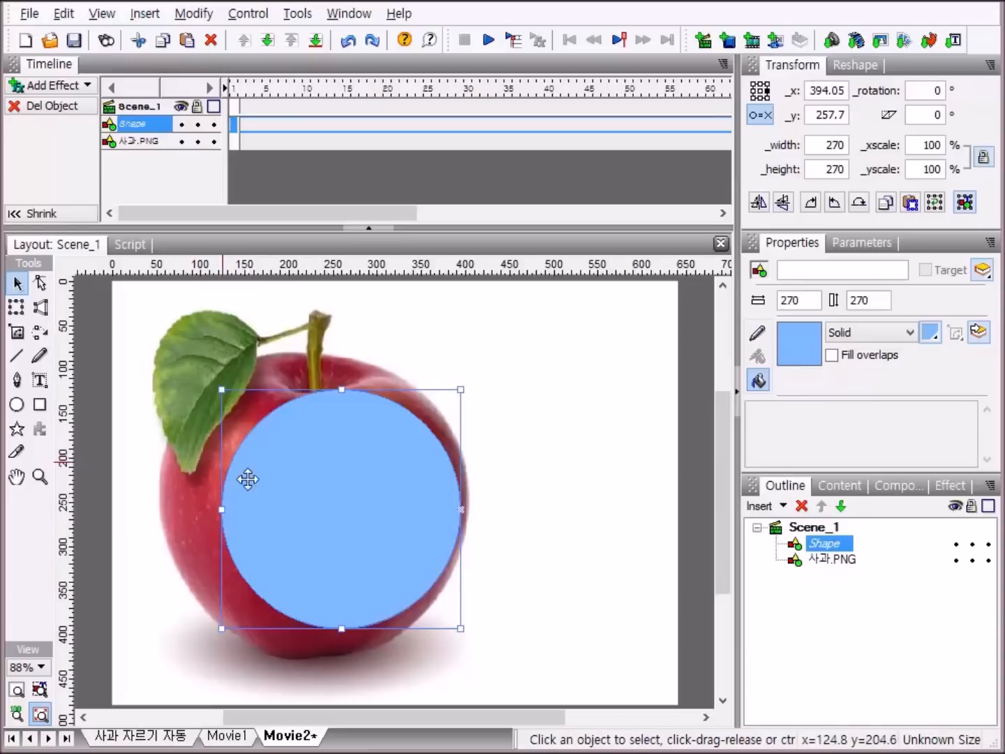
left_click_drag(339, 491, 312, 494)
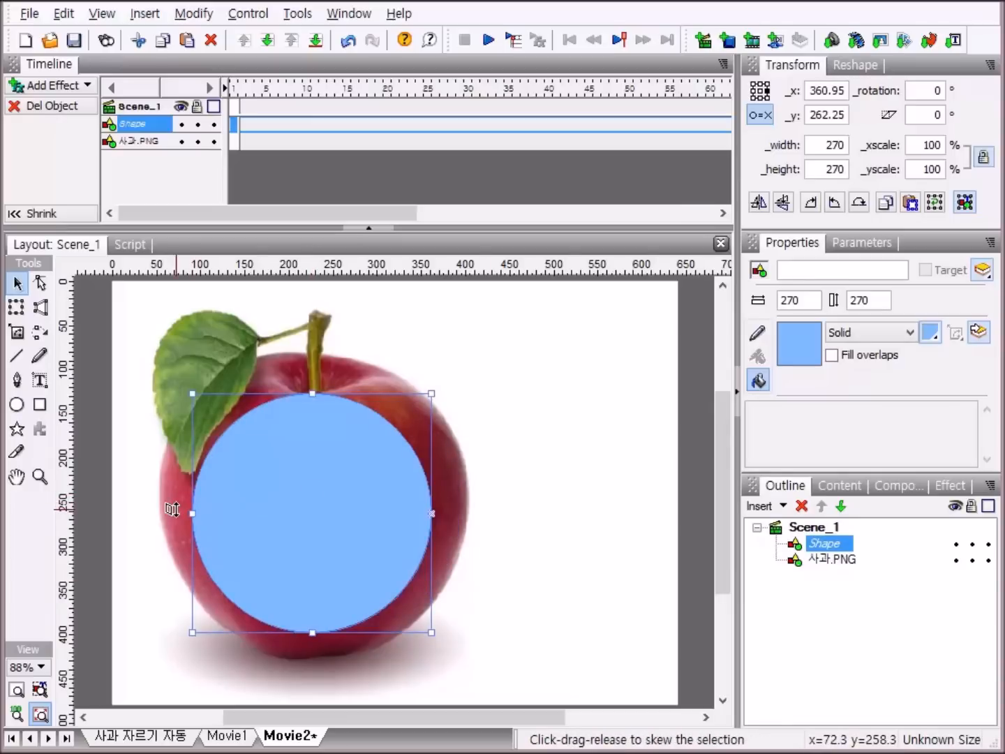
Step: Try skewing the repositioned circle around its right edge into the empty area beside the apple, and undo the skew
left_click_drag(172, 509, 511, 518)
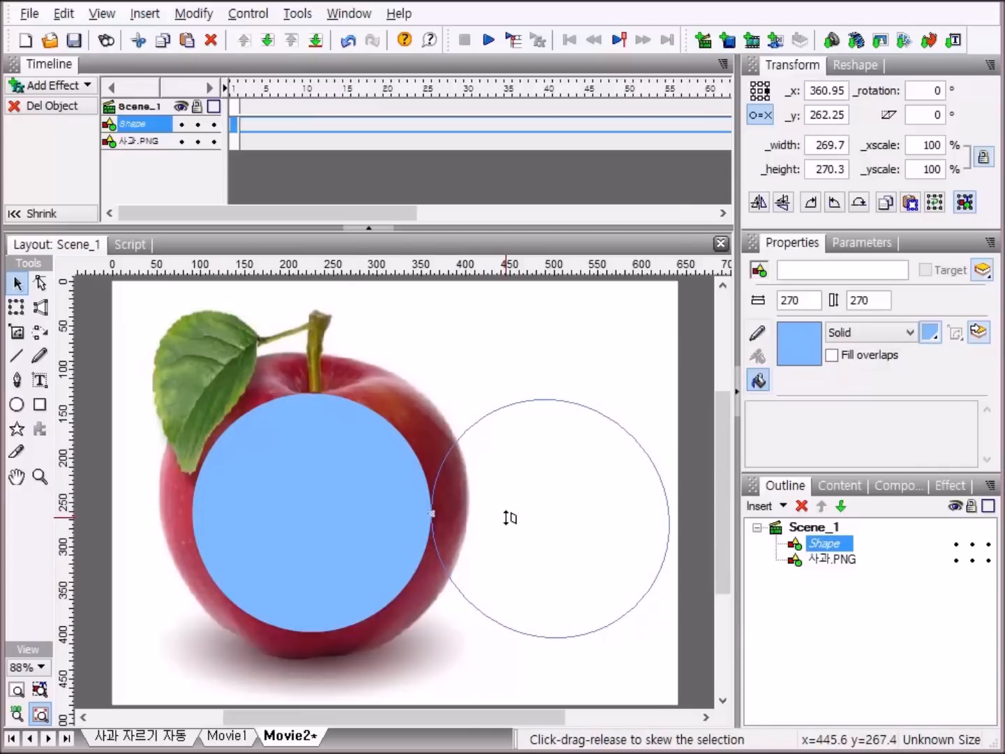
left_click_drag(511, 517, 510, 519)
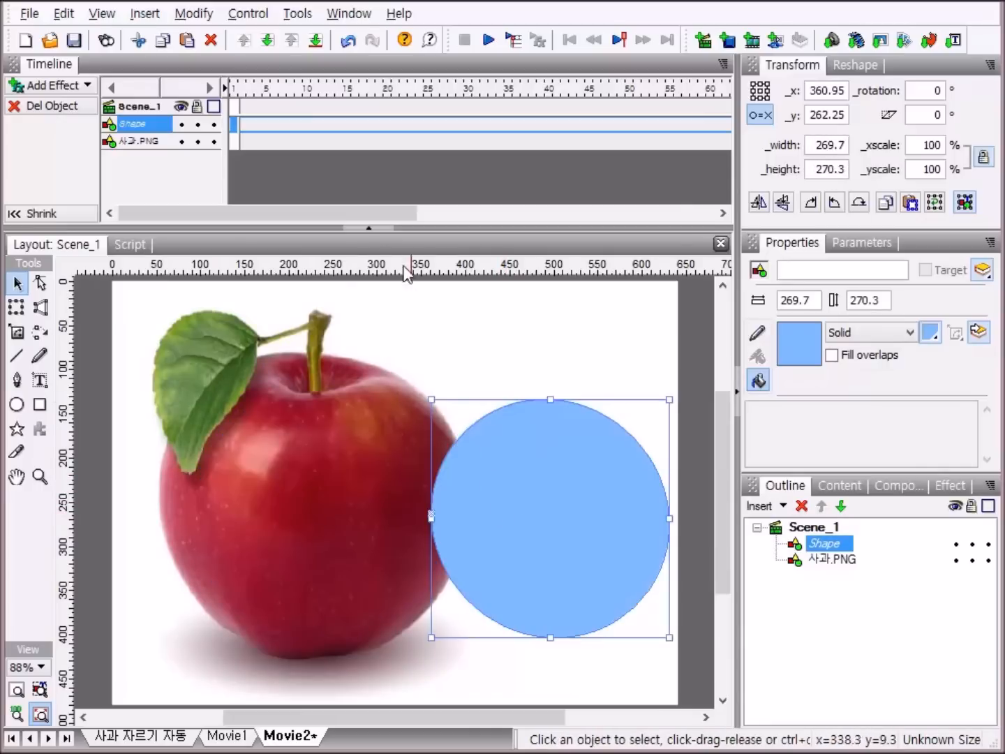
left_click(343, 47)
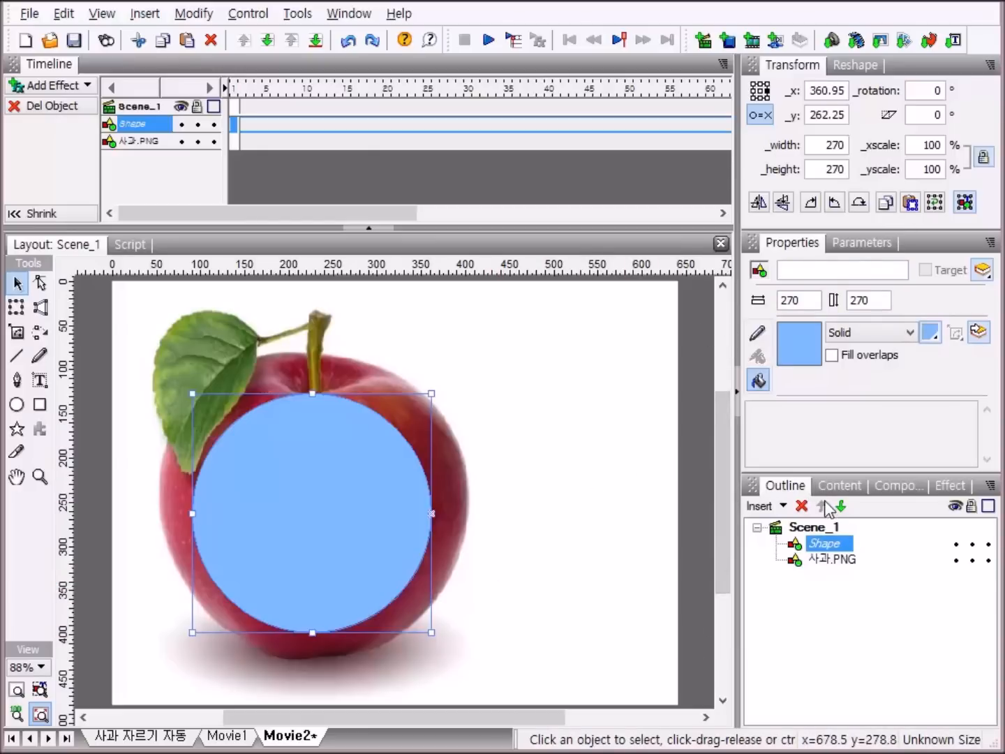
Step: Intersect the blue circle with the 사과.PNG apple image so only the circular part of the apple remains
left_click(828, 560, "shift")
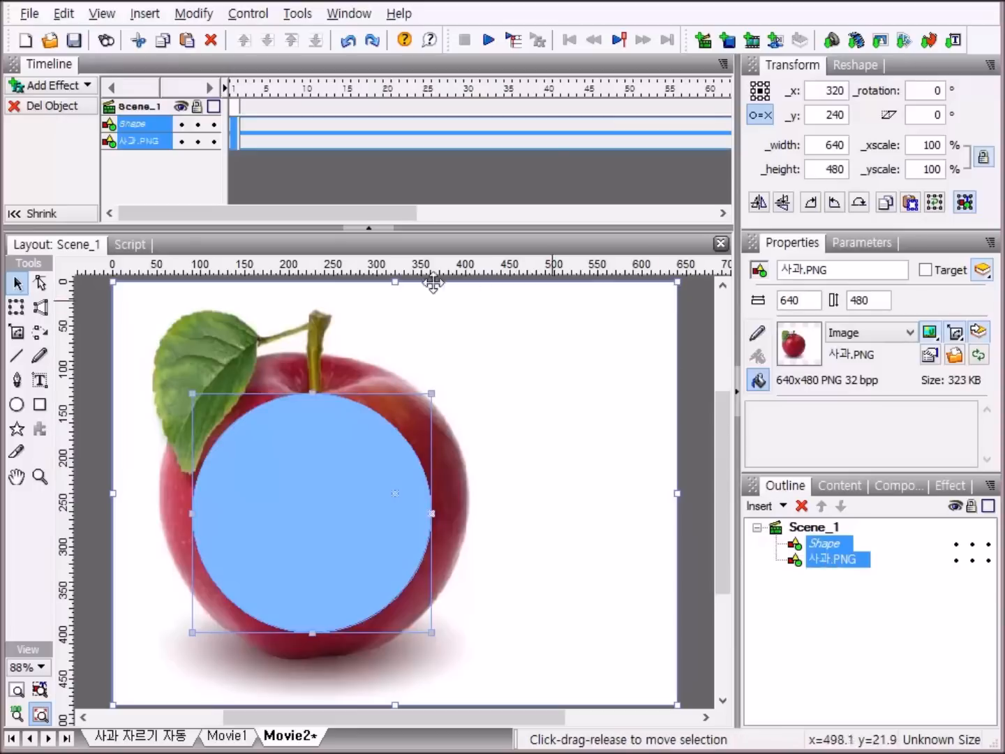
left_click(190, 22)
mouse_move(211, 69)
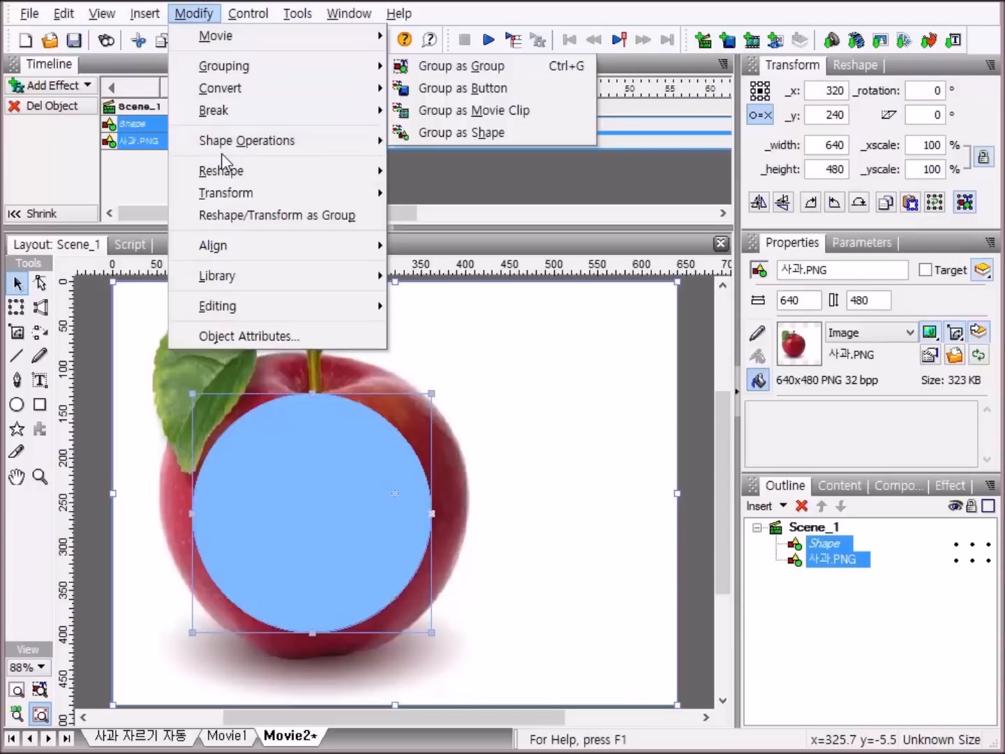
mouse_move(249, 147)
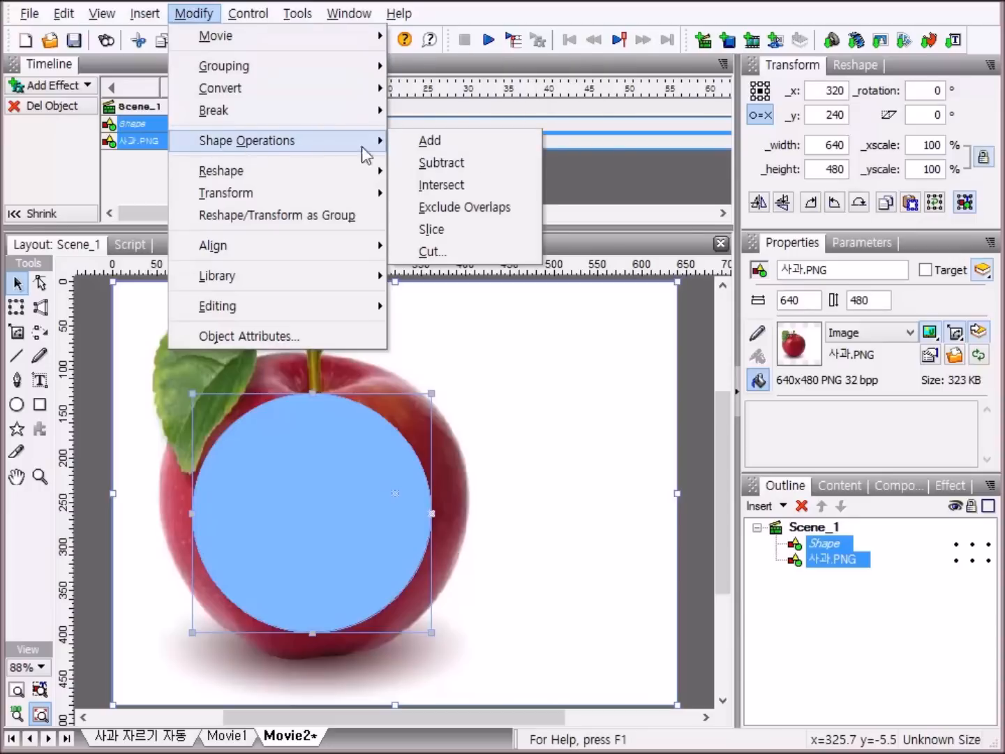
left_click(485, 186)
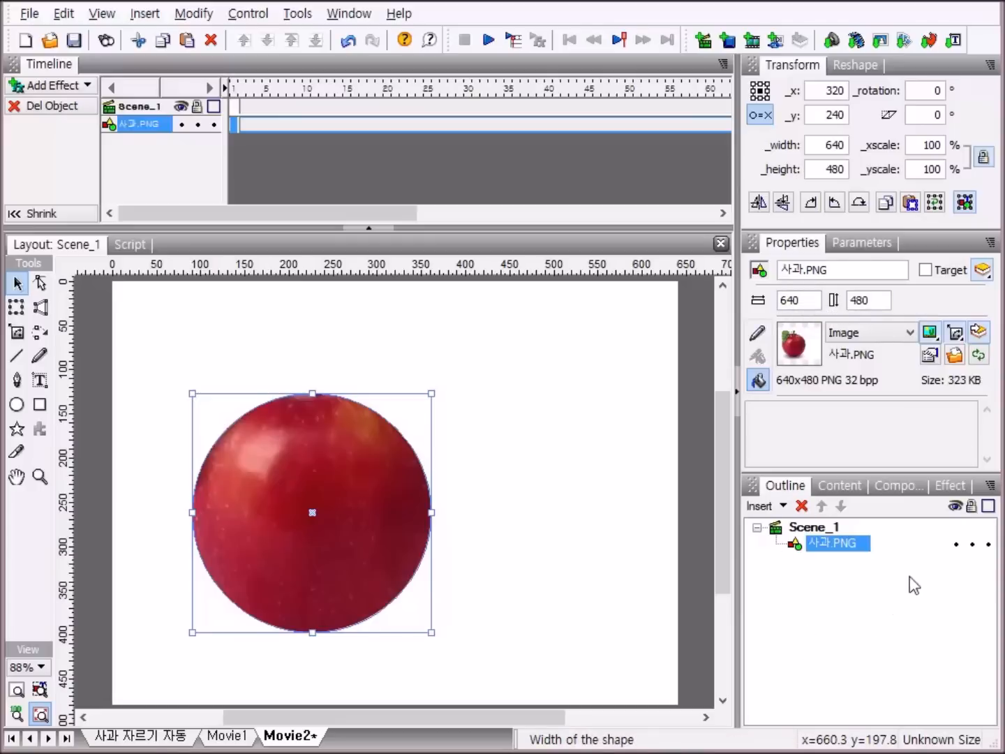
Step: Set the circular apple shape's reference point to the middle of its right edge
left_click(838, 546)
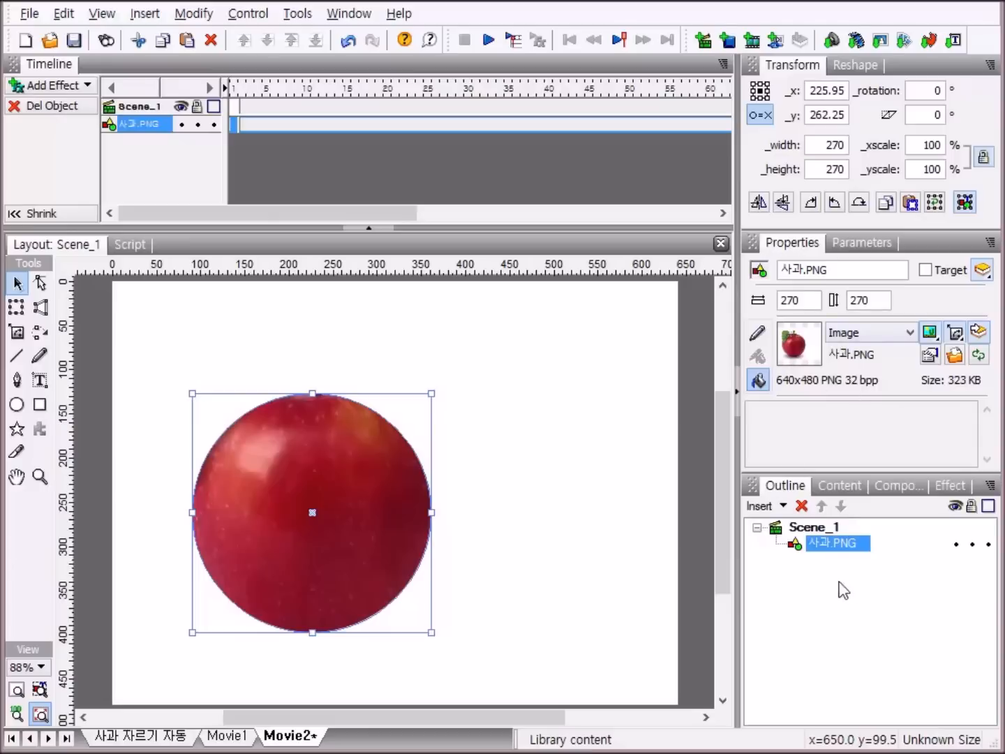
left_click(827, 543)
left_click(761, 118)
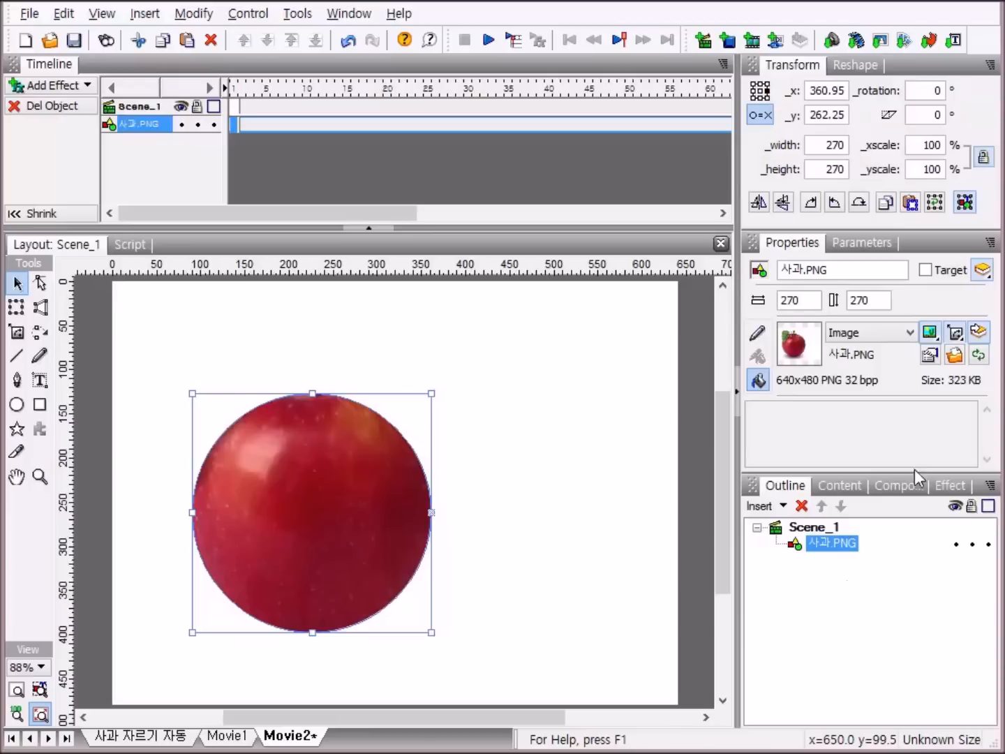
Step: Copy the circular apple shape and paste it in place twice to stack three identical shapes
right_click(824, 542)
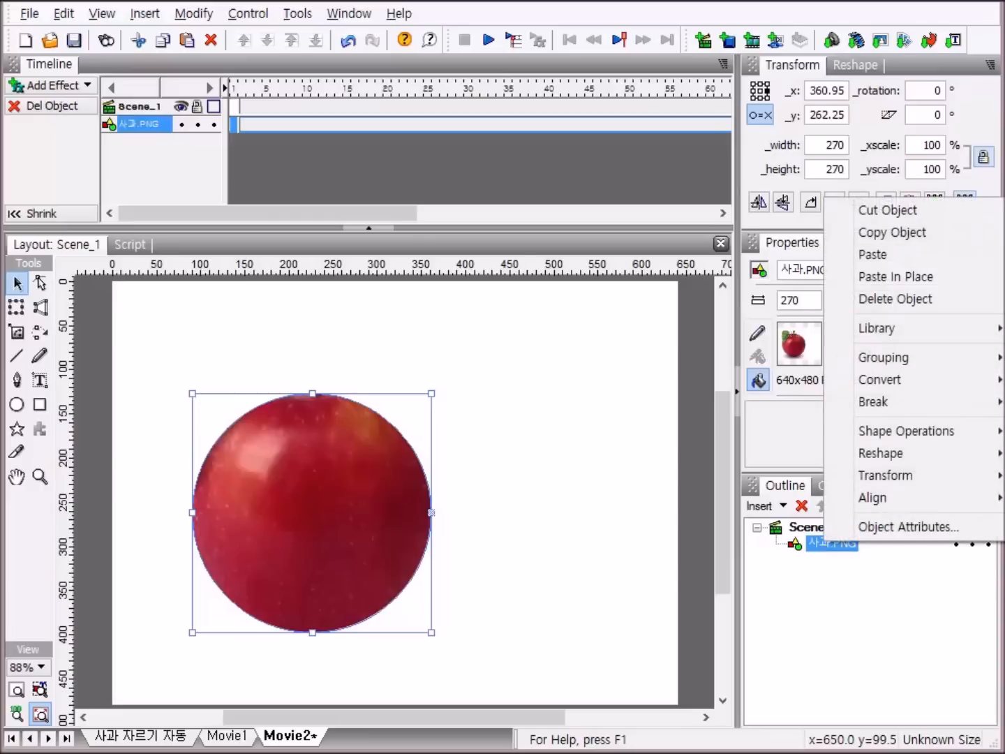
left_click(910, 238)
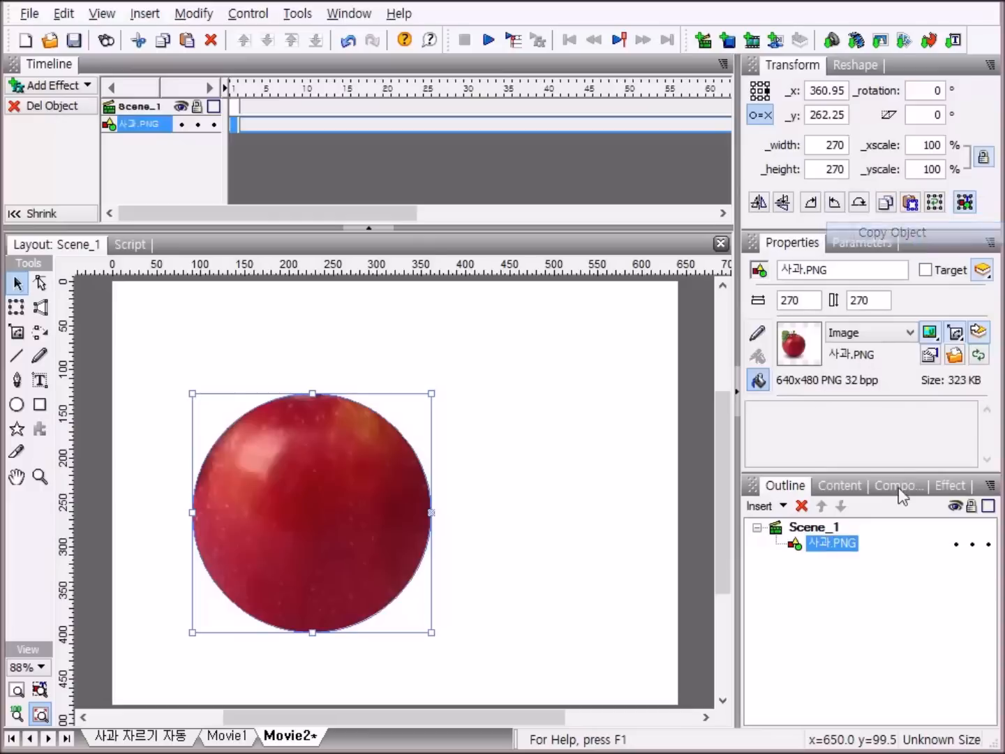
right_click(828, 542)
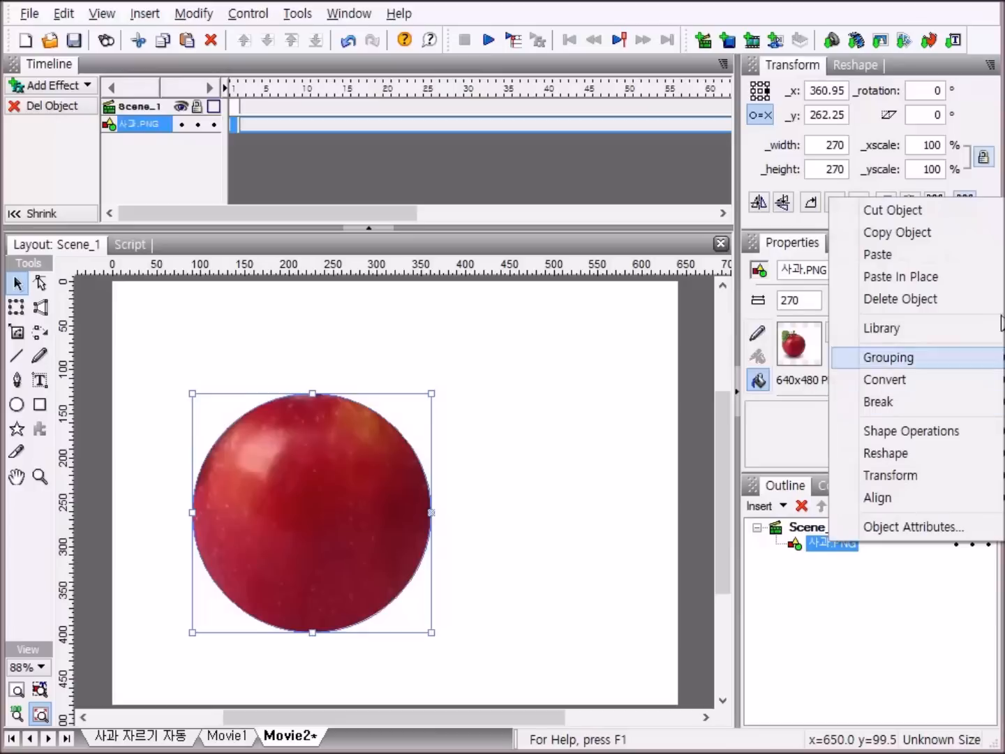
left_click(944, 281)
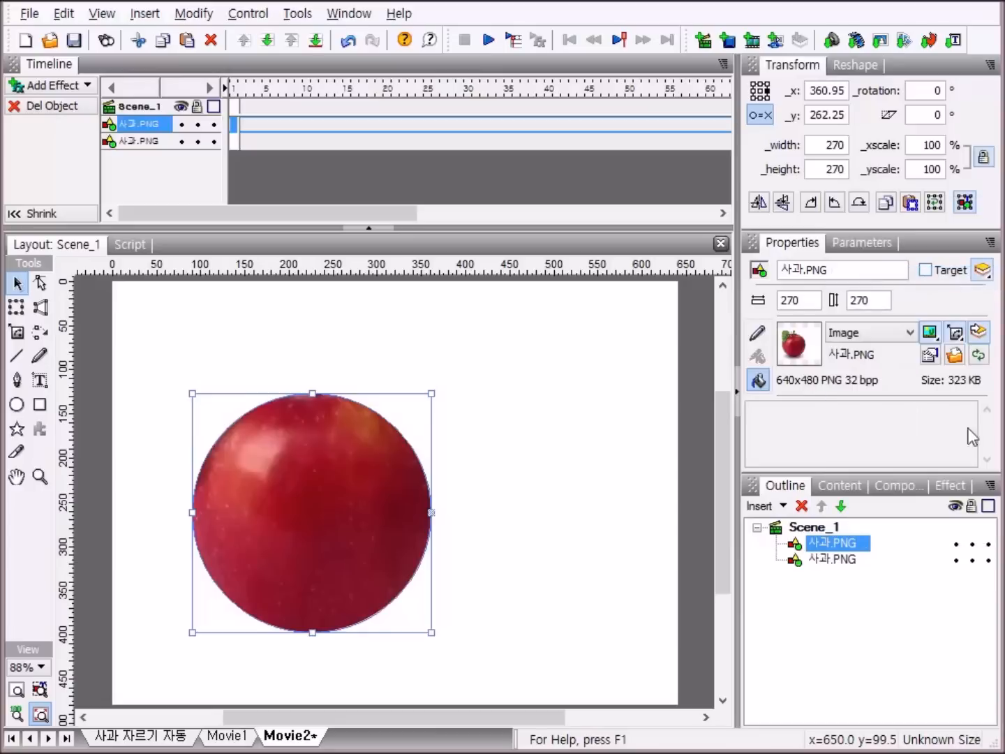
right_click(827, 548)
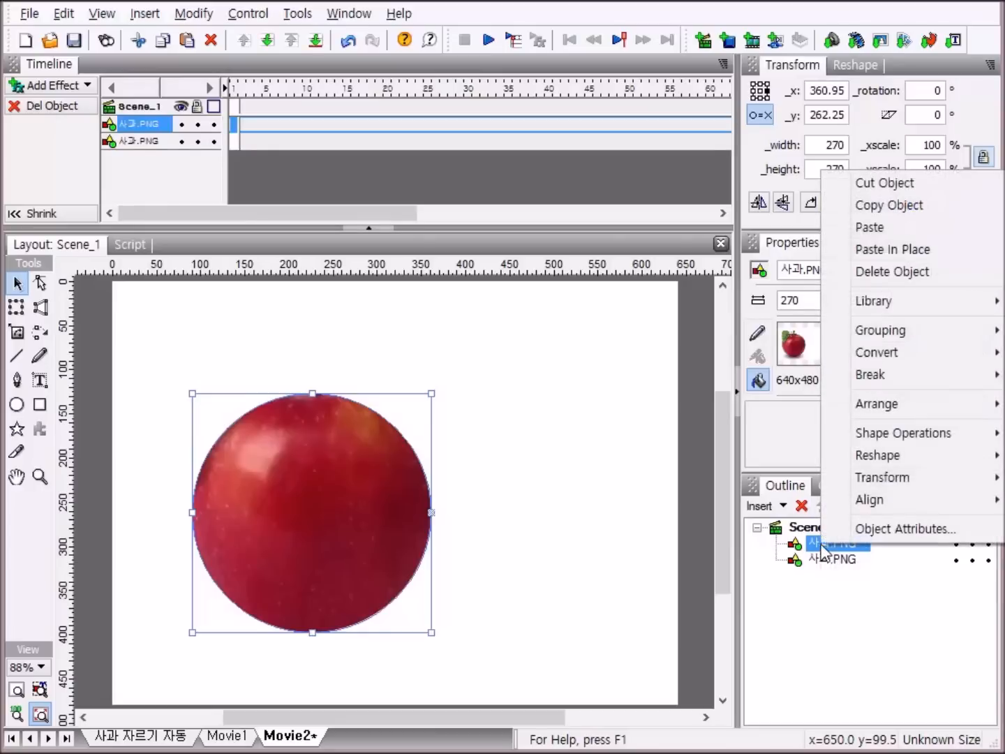
left_click(904, 252)
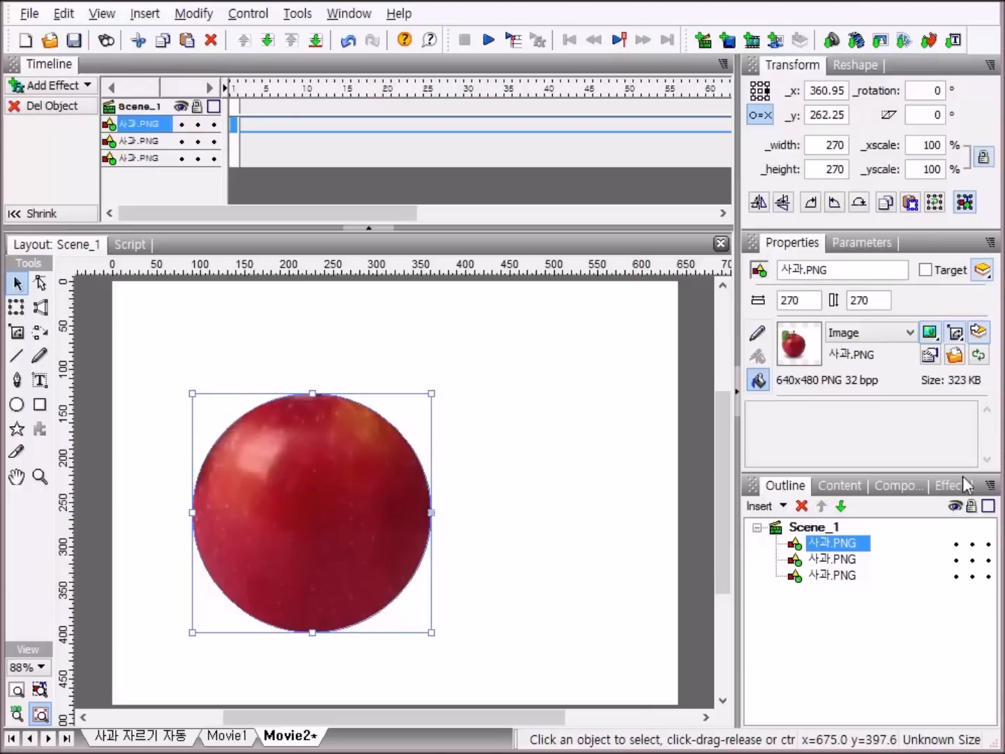
Step: Rename the bottommost of the three apple shapes as 속사진
left_click(827, 577)
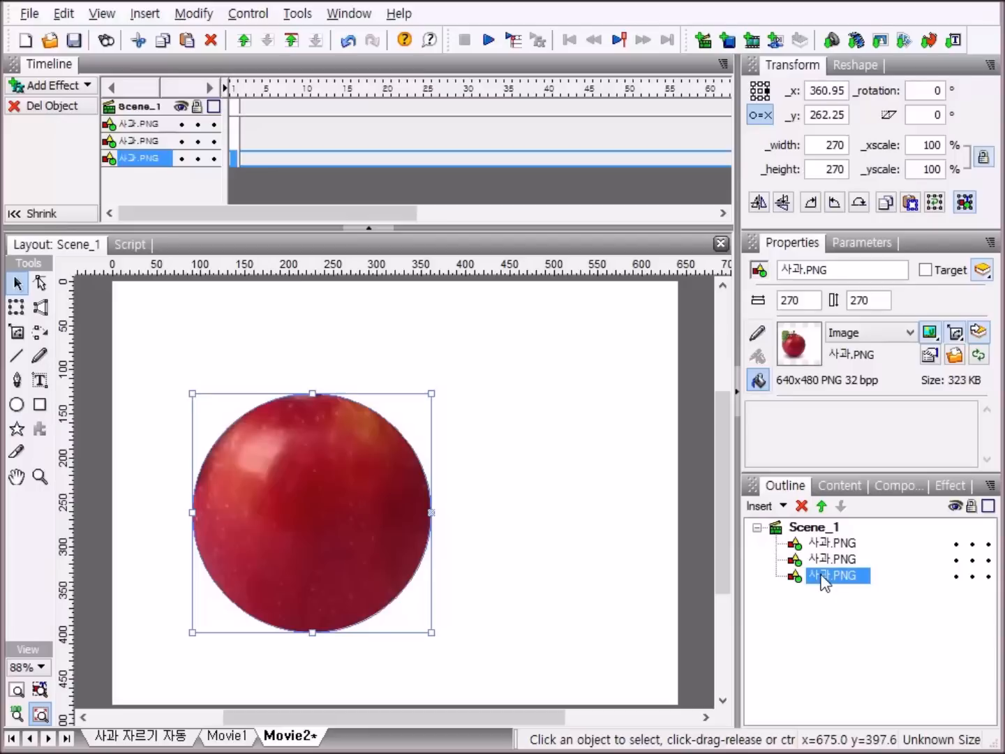
left_click(822, 577)
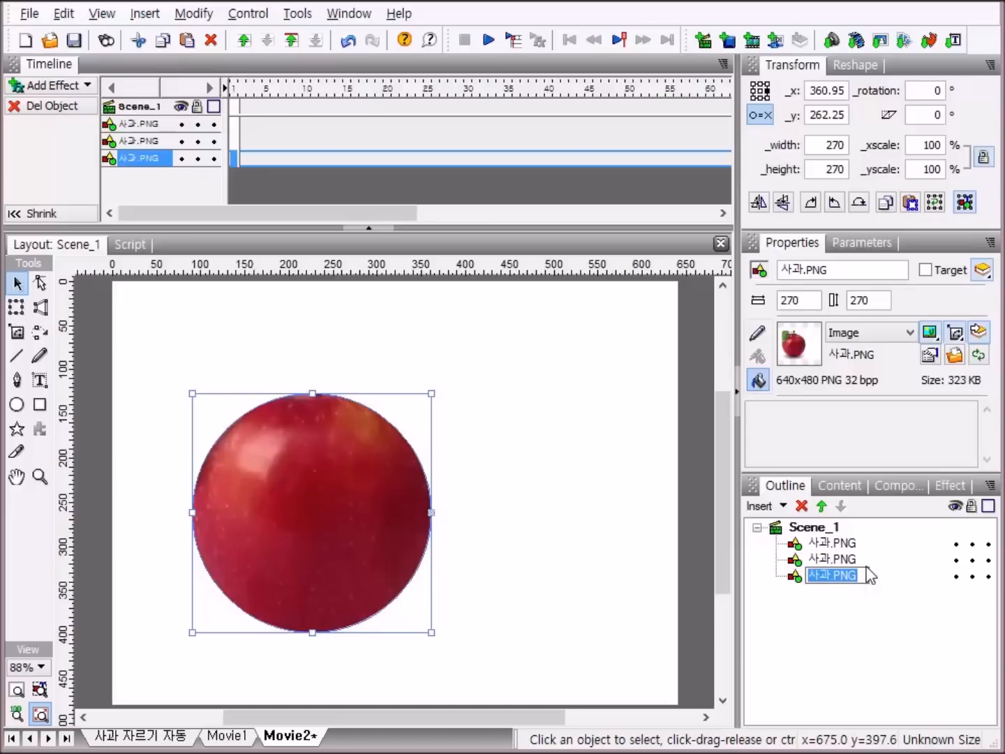
type("속")
type("사과")
Step: Rename the middle one of the three apple shapes as 외사진
left_click(821, 562)
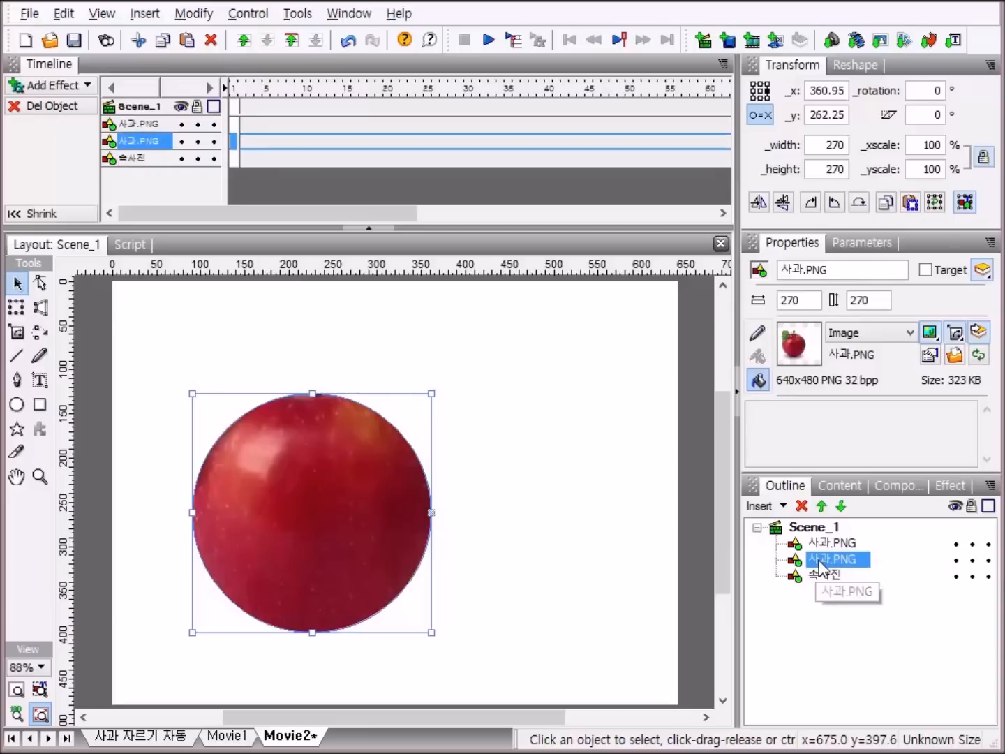
left_click(821, 562)
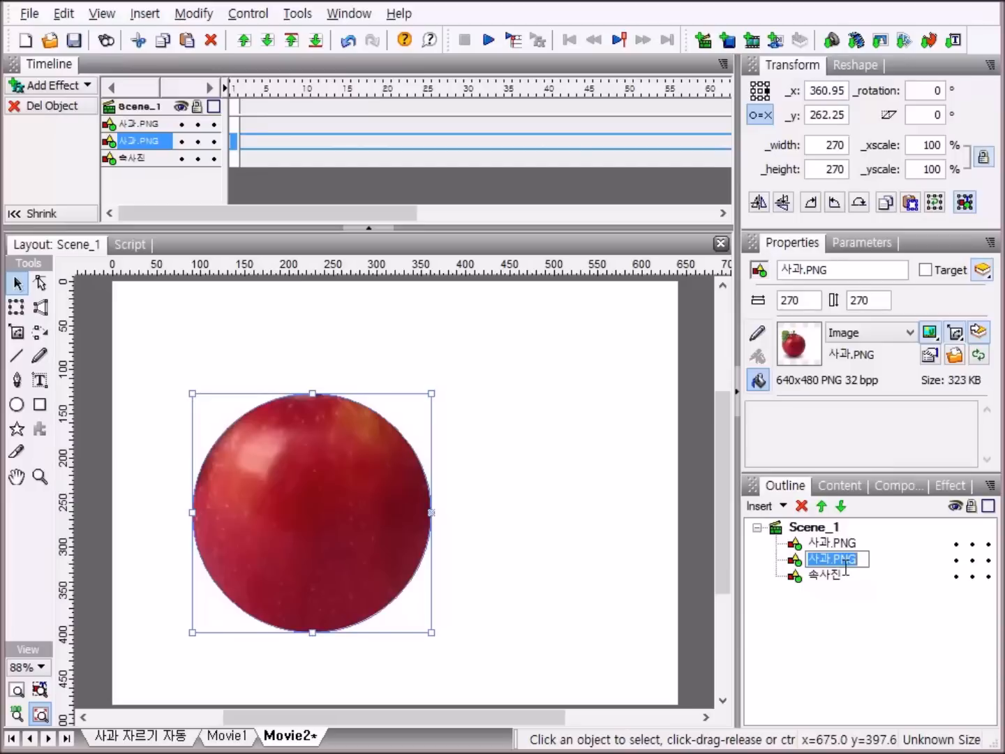
type("외사")
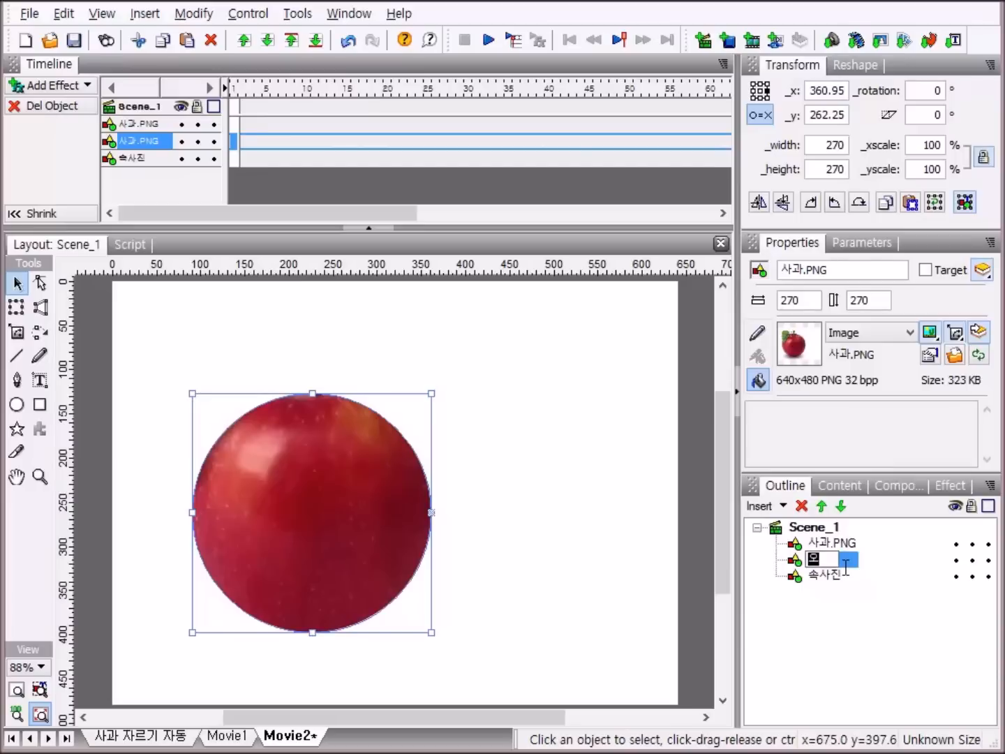
type("진")
key("Return")
Step: Rename the topmost of the three apple shapes as 마스크
left_click(824, 544)
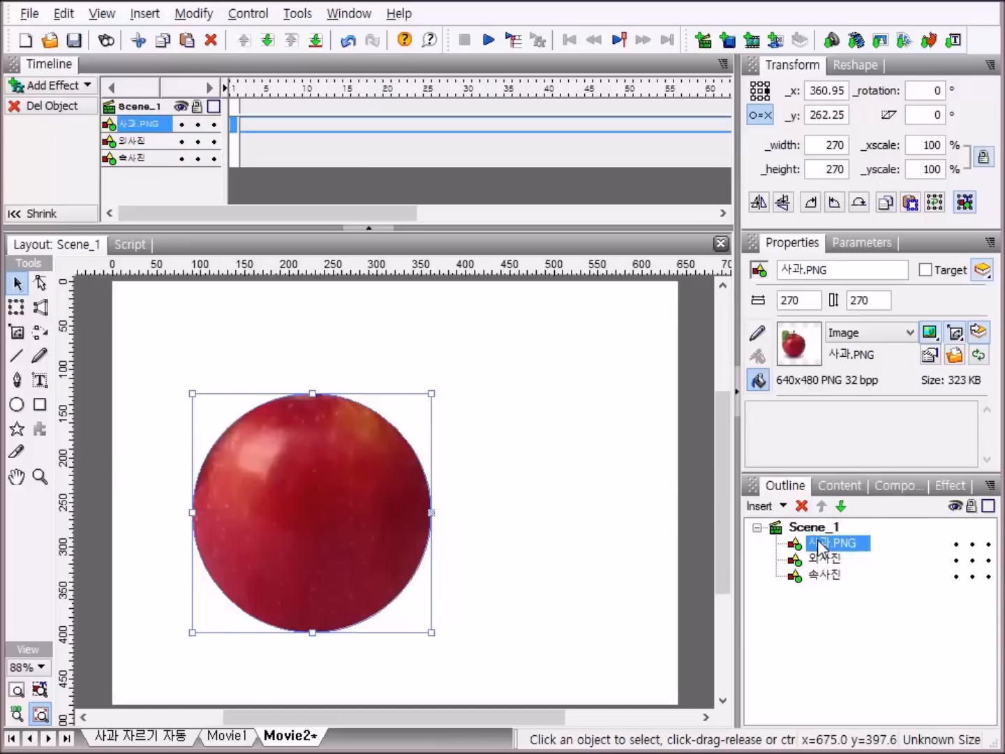
left_click(824, 543)
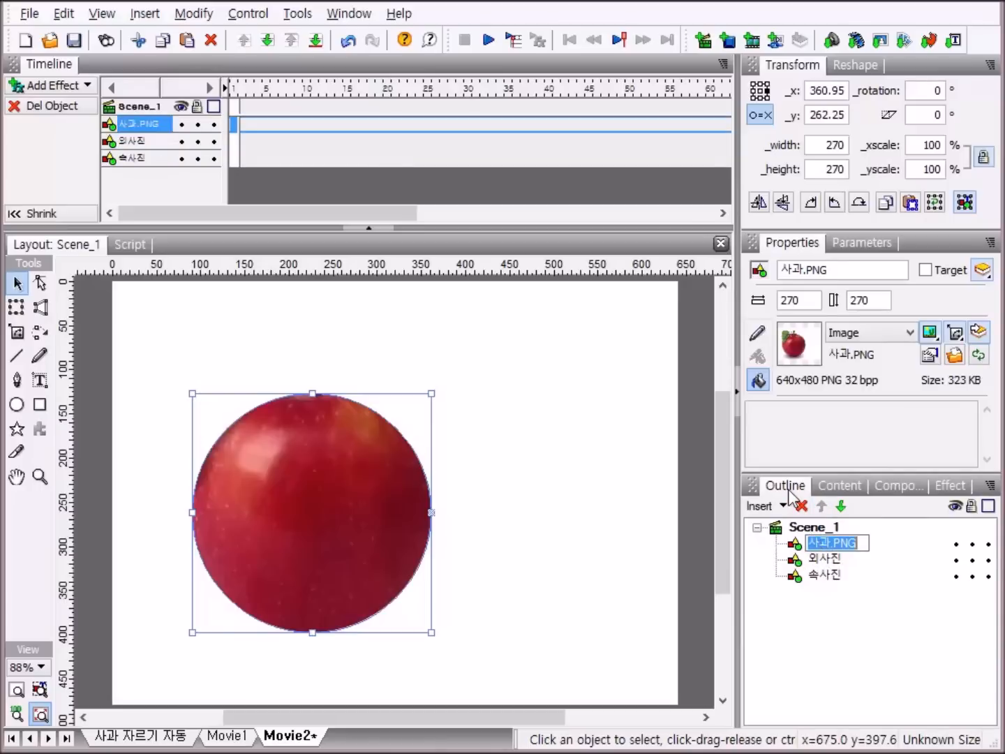
type("마스")
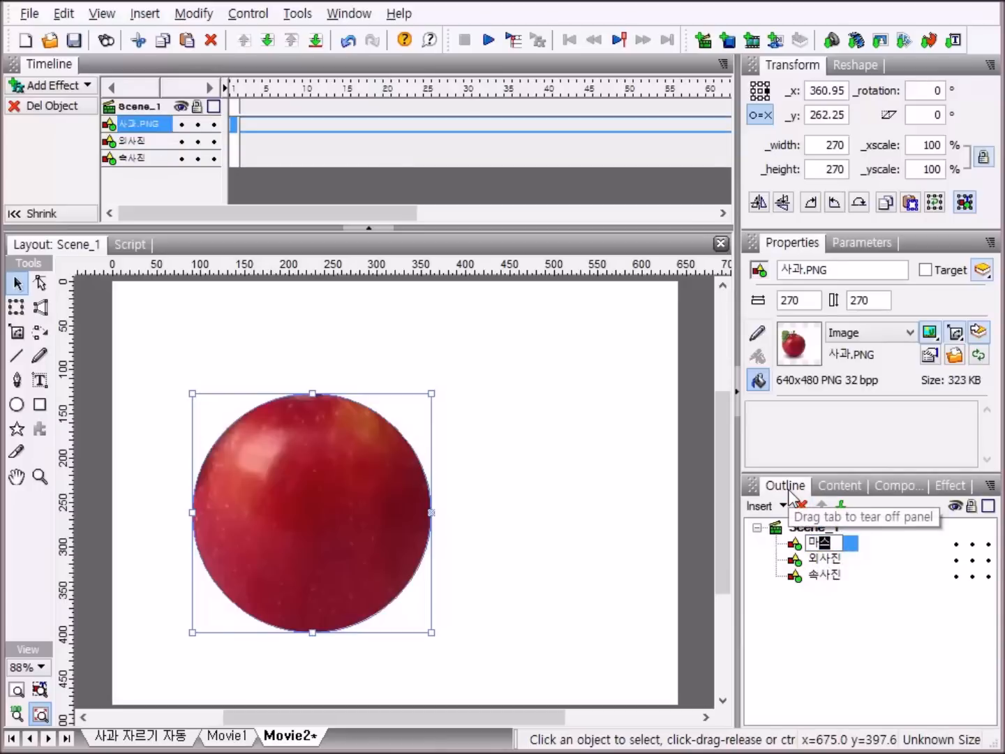
type("크")
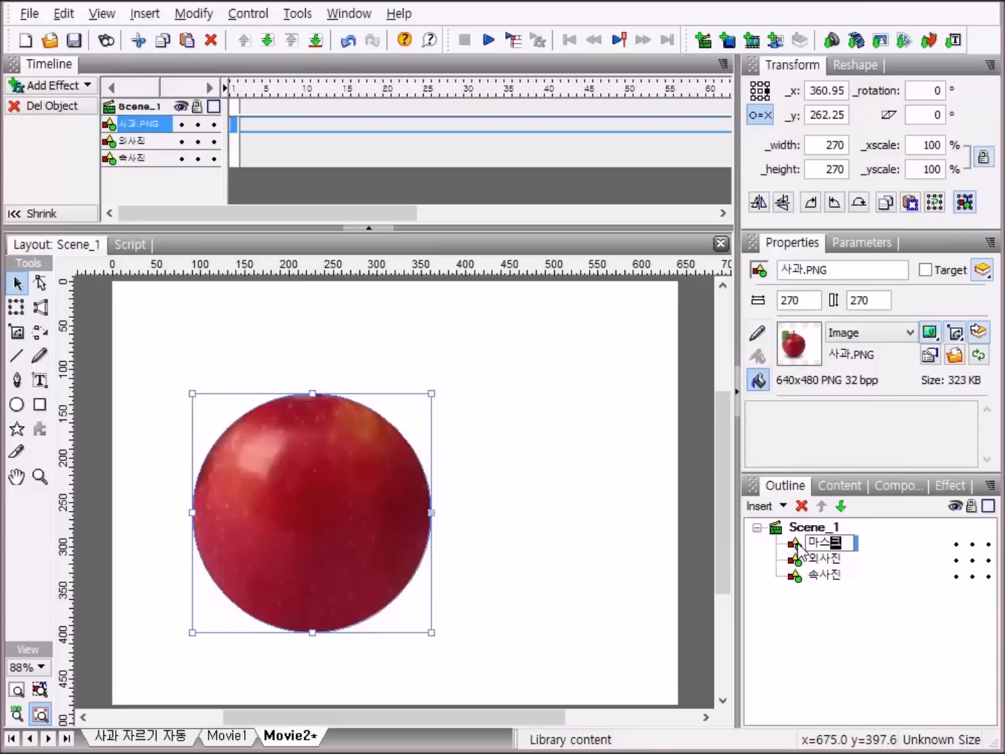
key("Return")
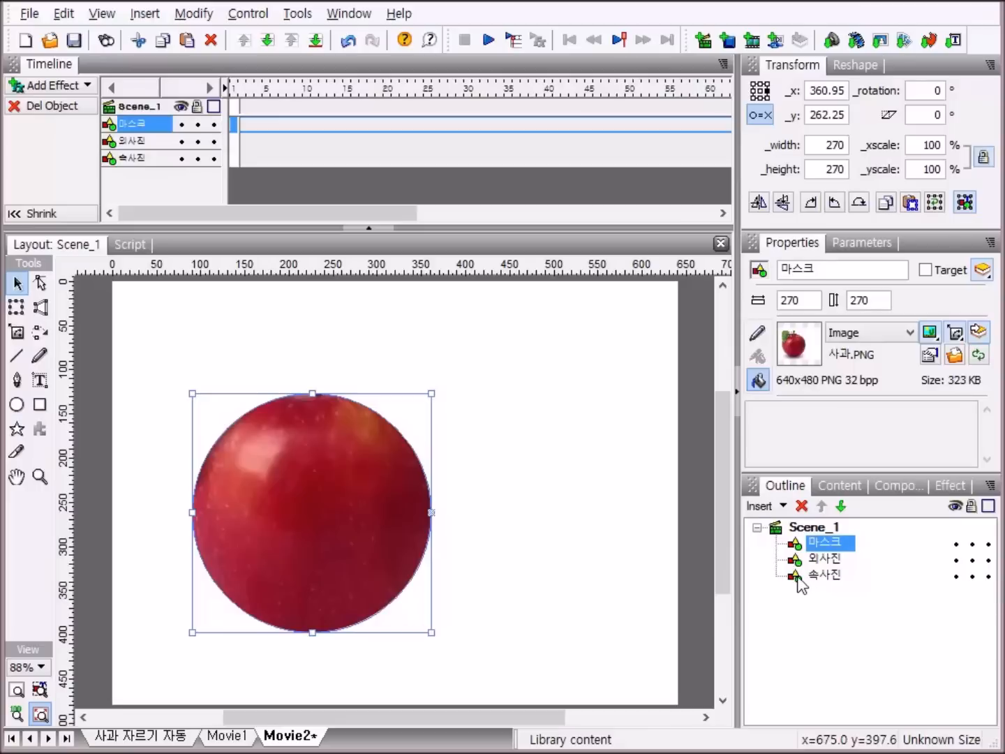
Step: Group the 마스크, 외사진 and 속사진 shapes as a movie clip and name it 사과
left_click(798, 576, "shift")
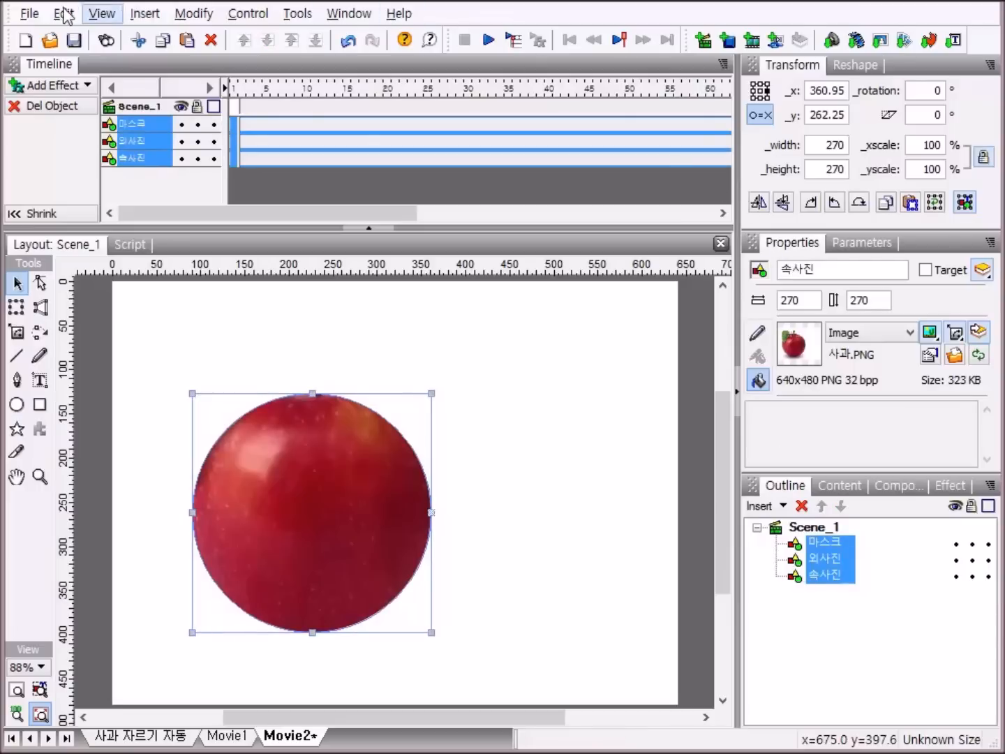
left_click(197, 16)
mouse_move(213, 66)
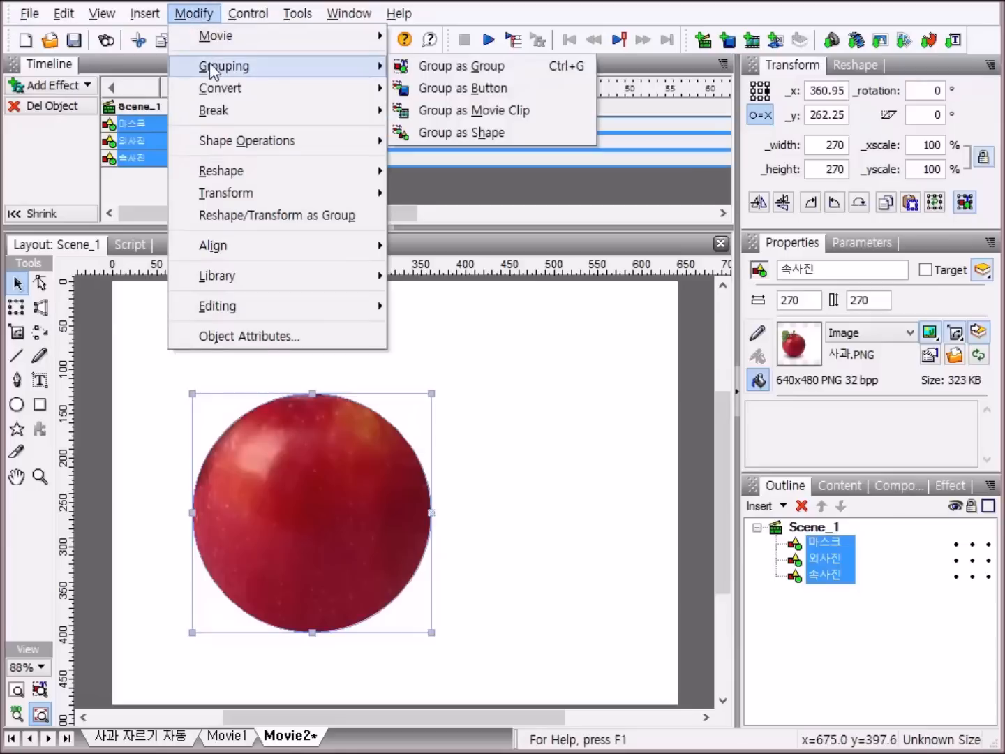
left_click(536, 116)
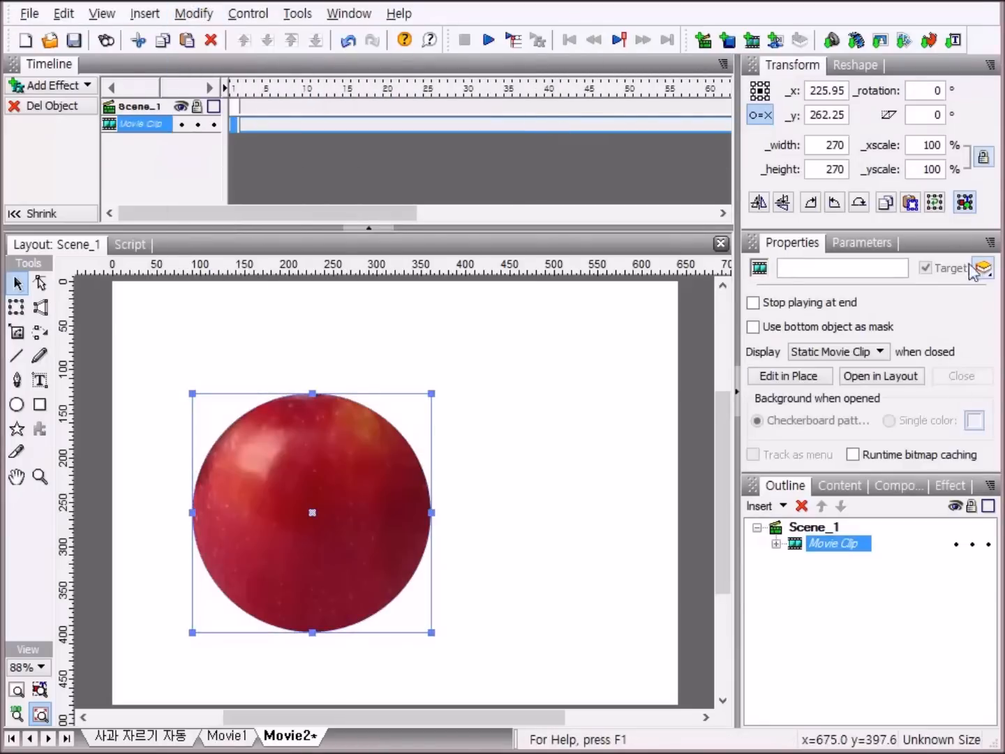
left_click(837, 550)
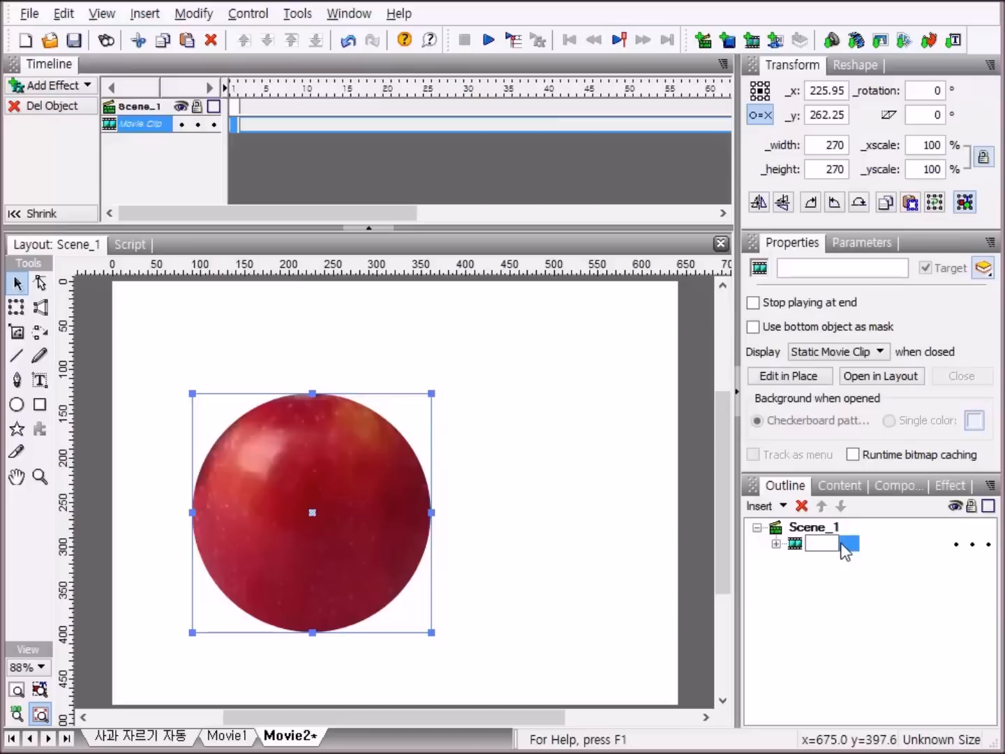
type("ㅅ사과")
key("Return")
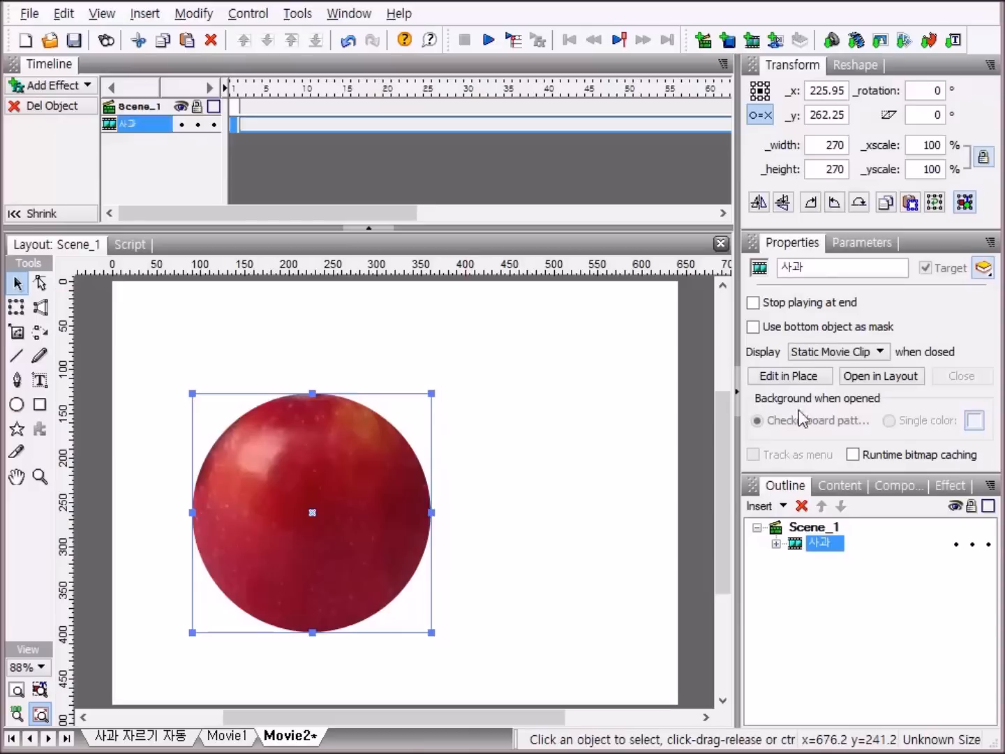
Step: Replace the fill image of 속사진 inside the 사과 movie clip with 사과속씨방.PNG and fit it to the shape
left_click(777, 544)
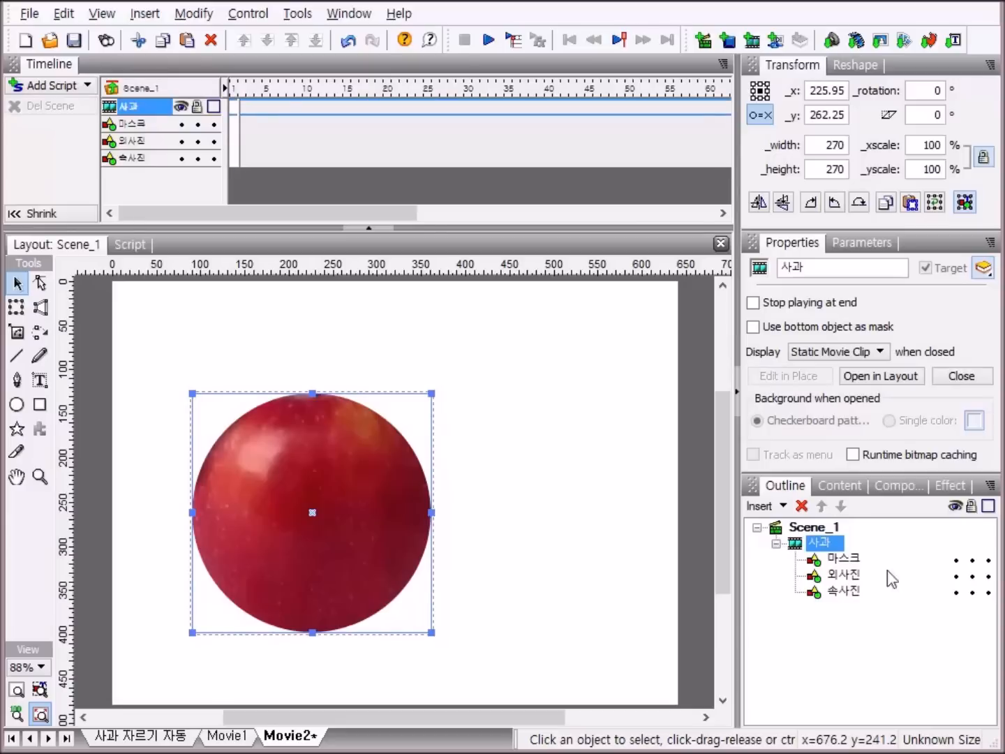
left_click(843, 591)
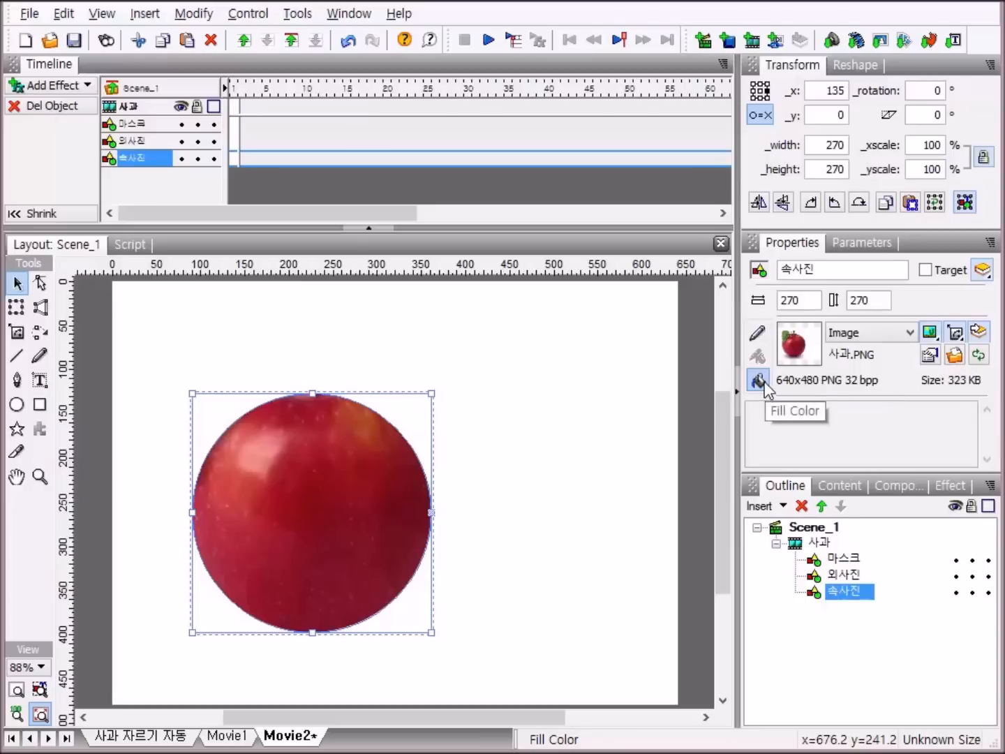
left_click(954, 357)
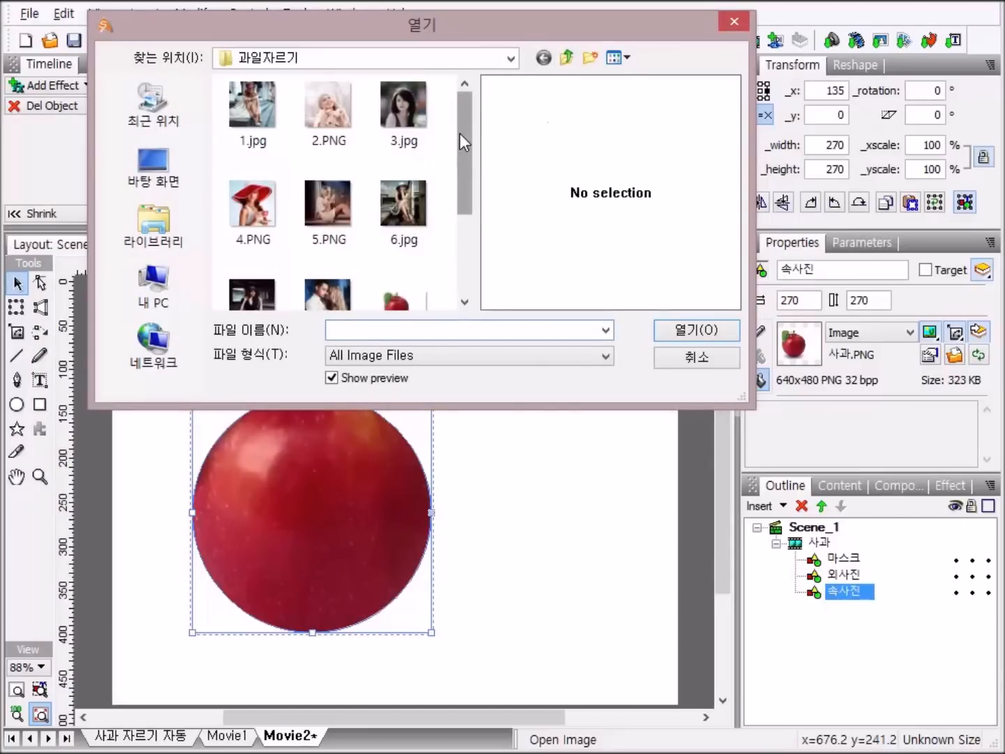
left_click_drag(459, 134, 468, 222)
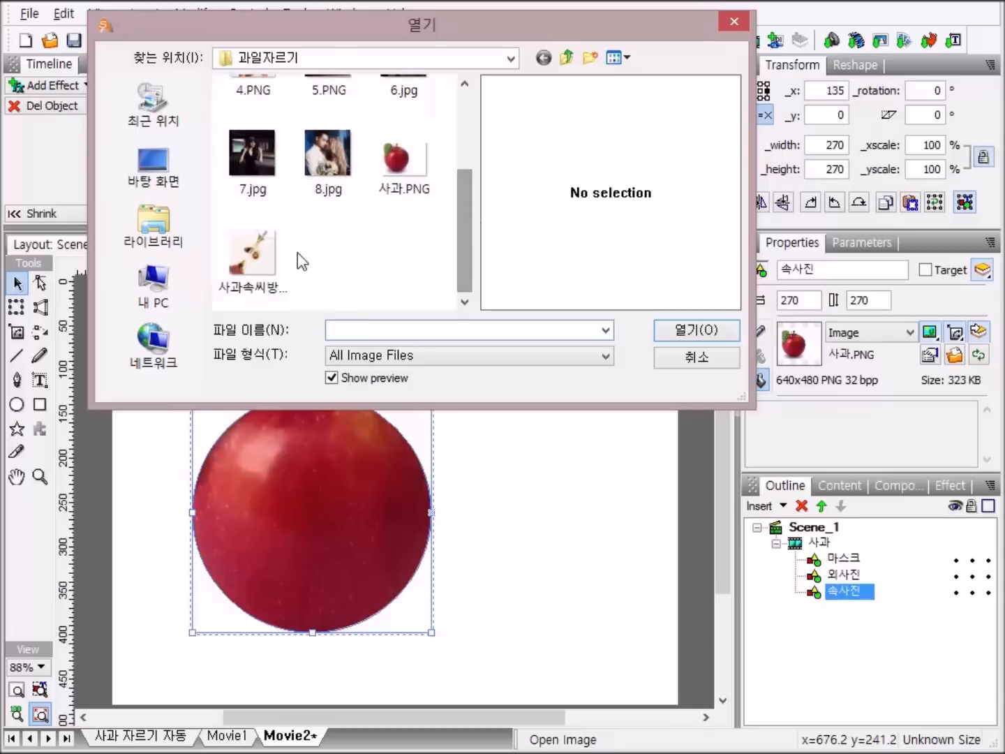
double_click(255, 245)
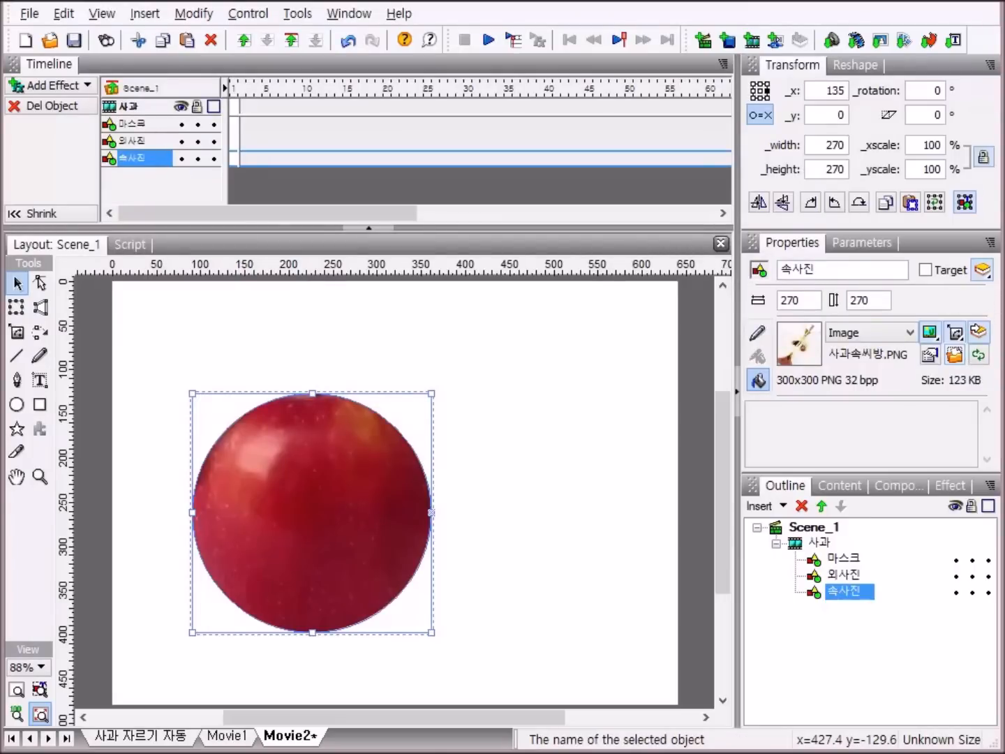
left_click(957, 335)
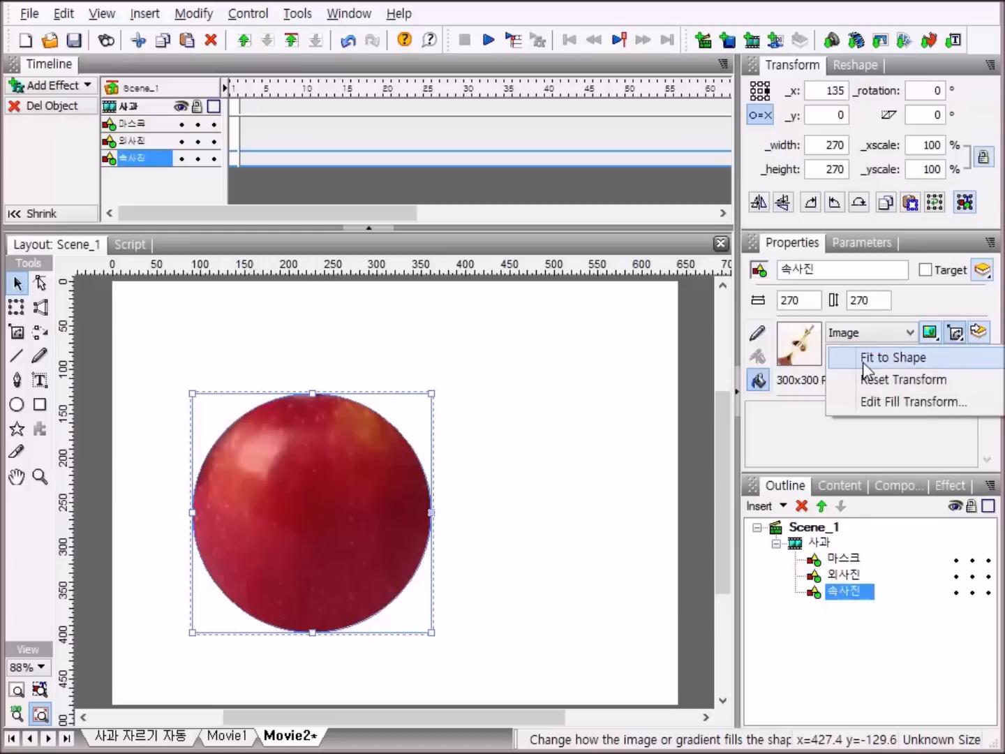
left_click(927, 358)
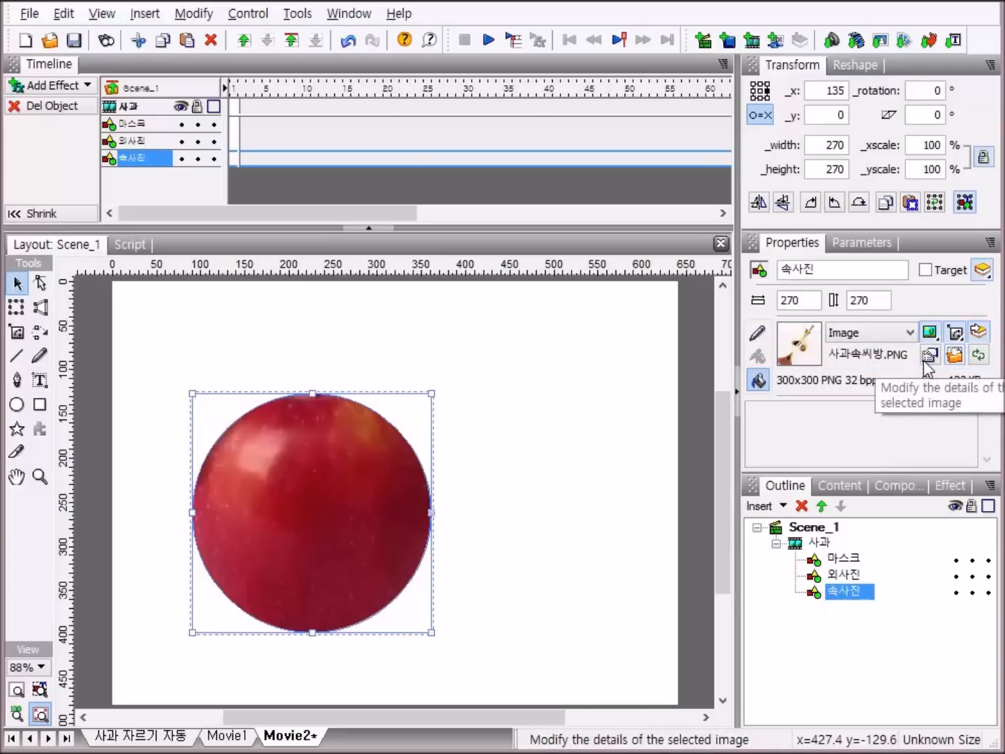
Step: Replace the fill image of 외사진 inside the 사과 movie clip with 사과속씨방.PNG and fit it to the shape
left_click(848, 575)
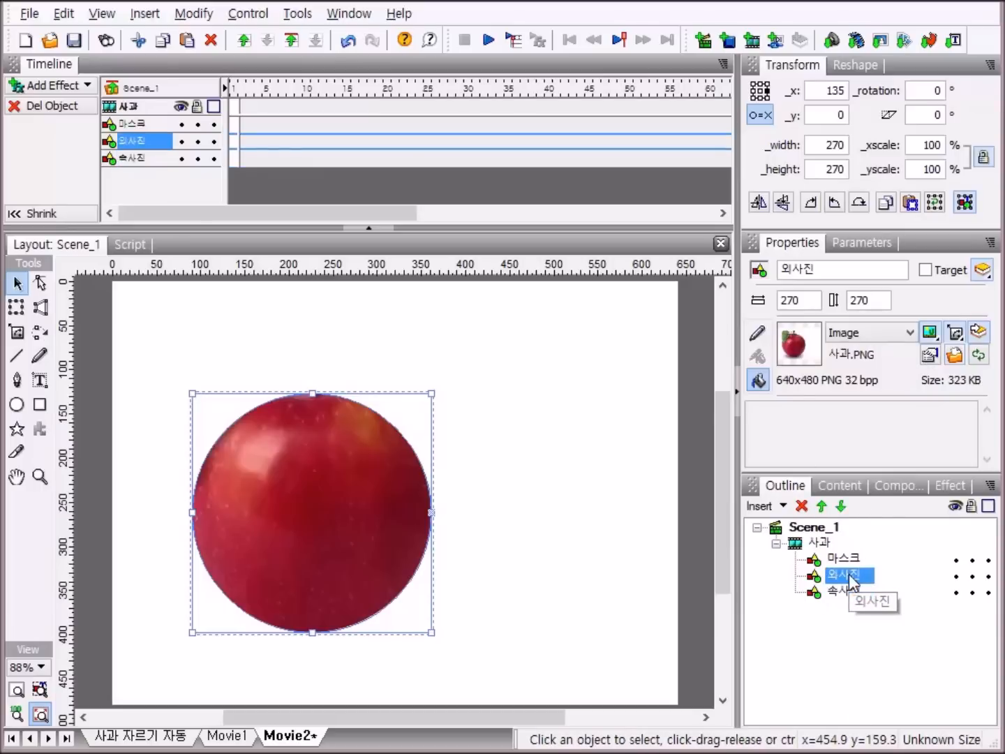
left_click(960, 356)
left_click_drag(469, 147, 478, 230)
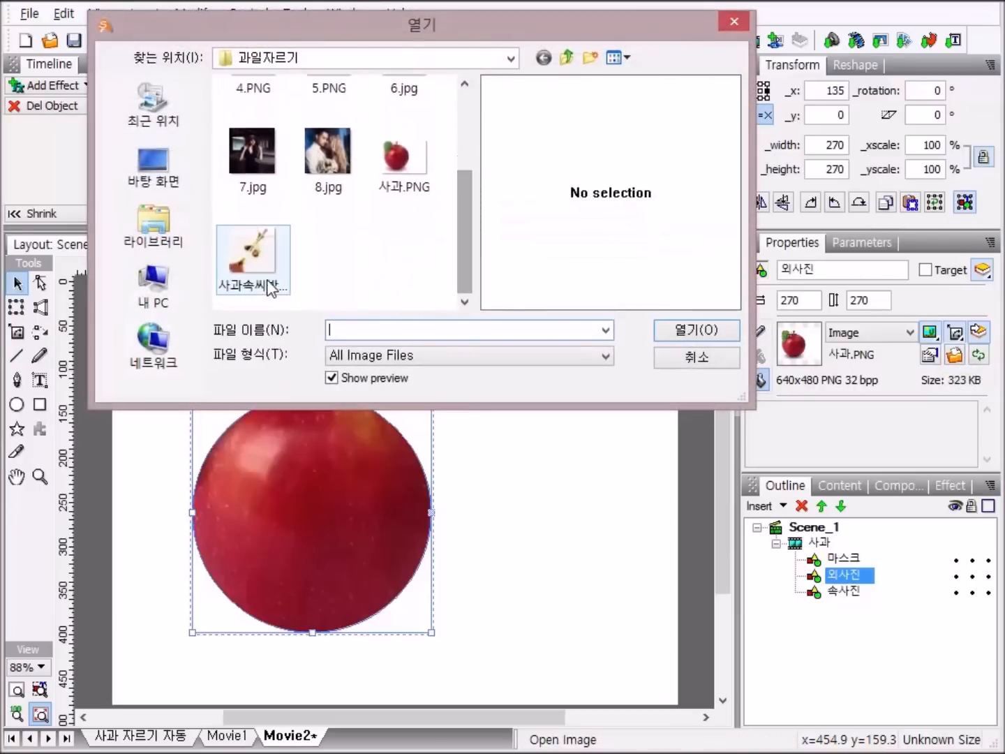
double_click(268, 254)
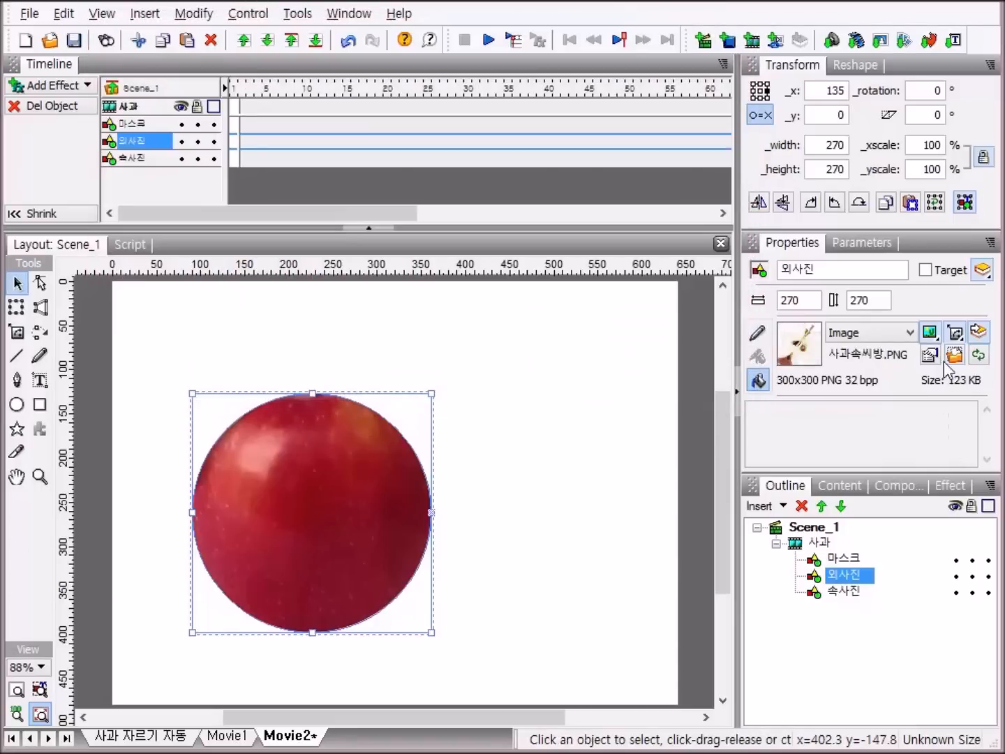
left_click(953, 331)
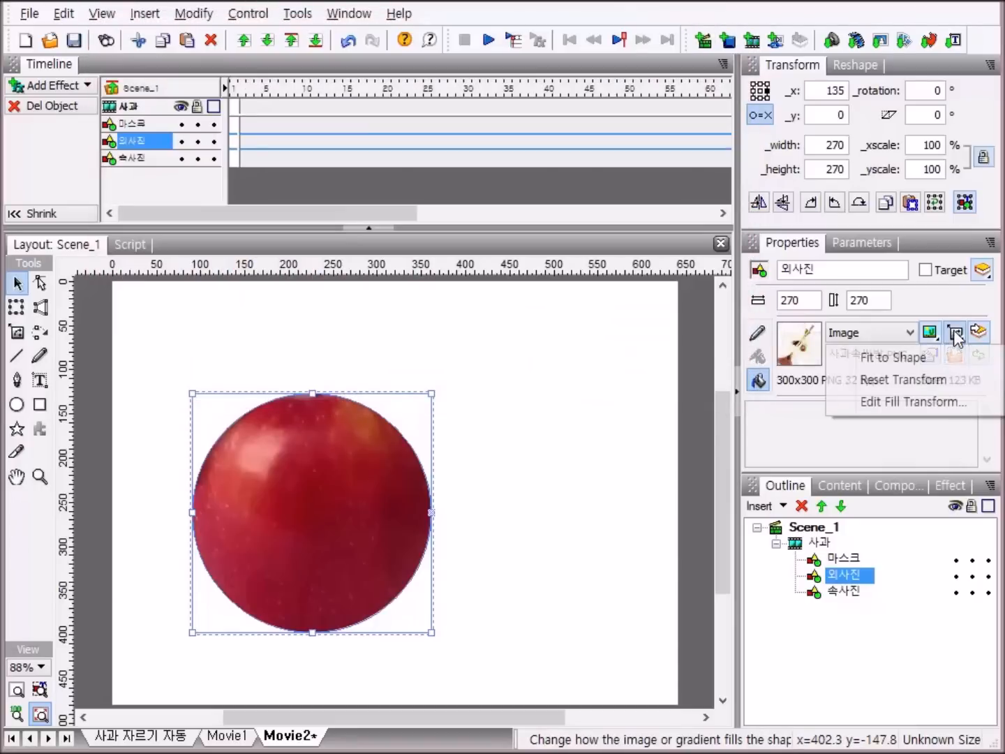
left_click(918, 358)
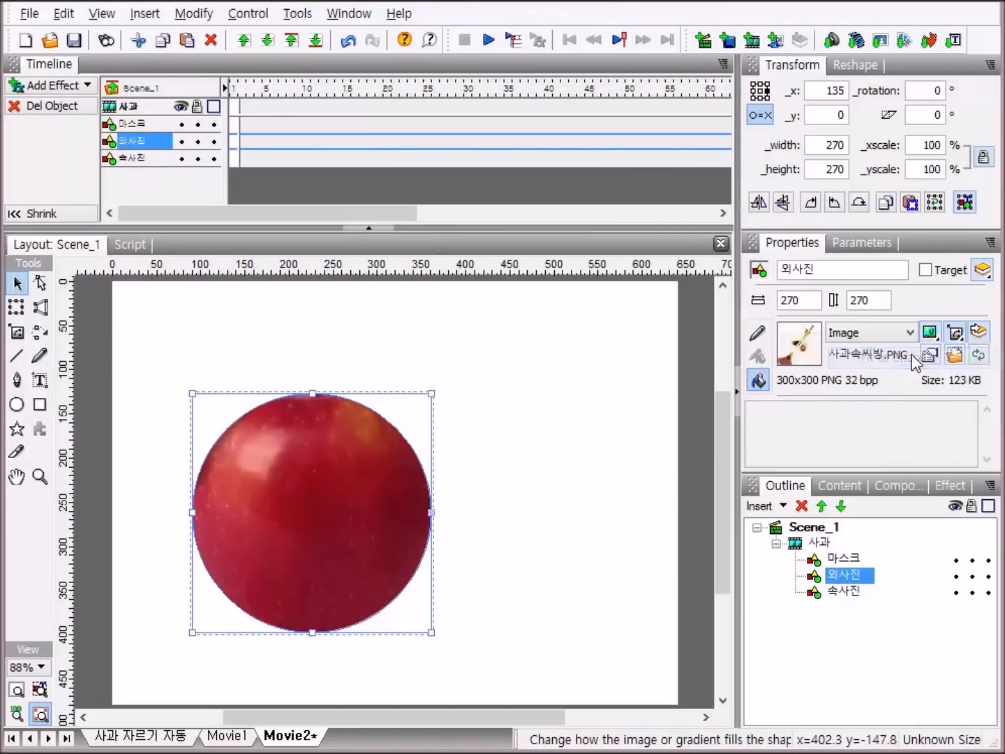
Step: Add Place effects for 마스크 at frames 1 and 10 of the 사과 timeline
left_click(844, 557)
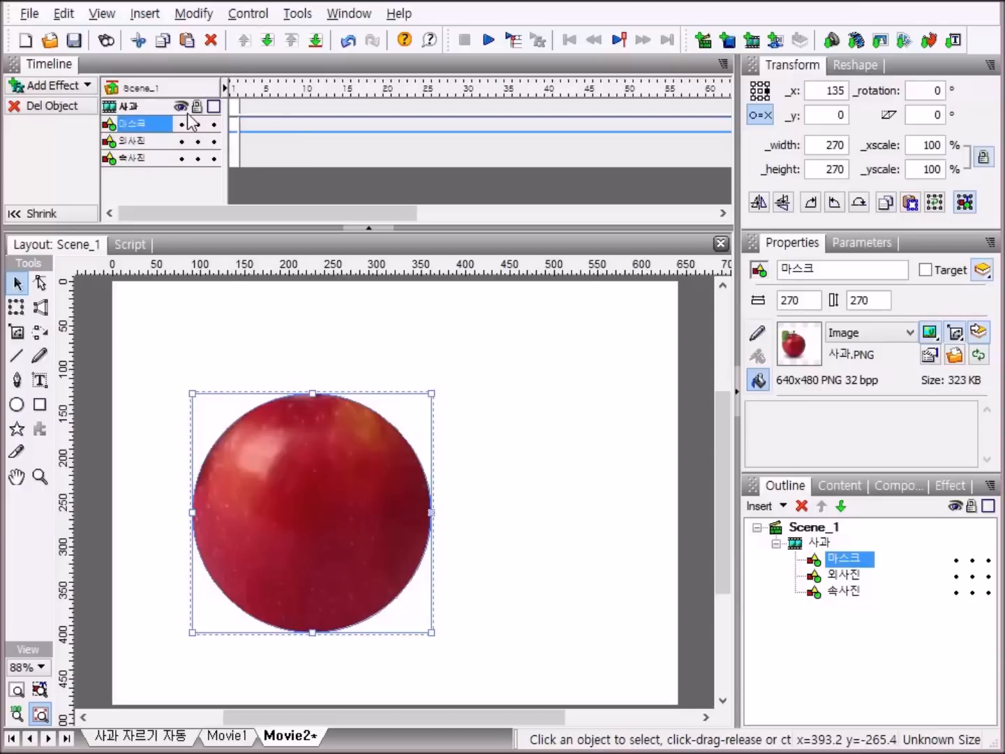
right_click(233, 124)
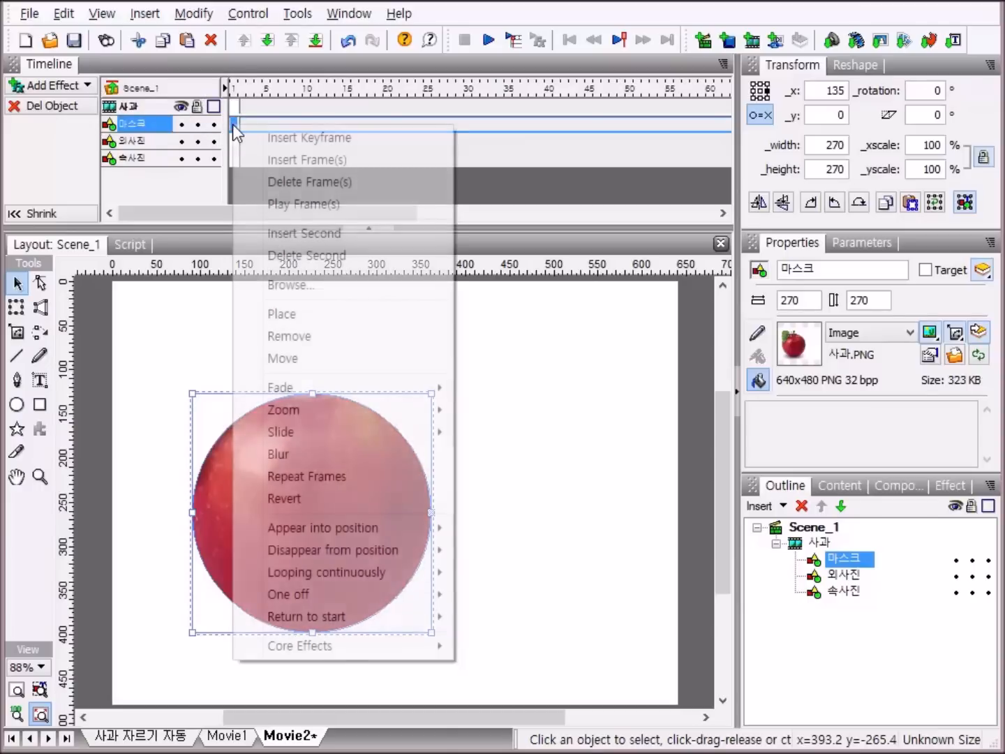
left_click(312, 311)
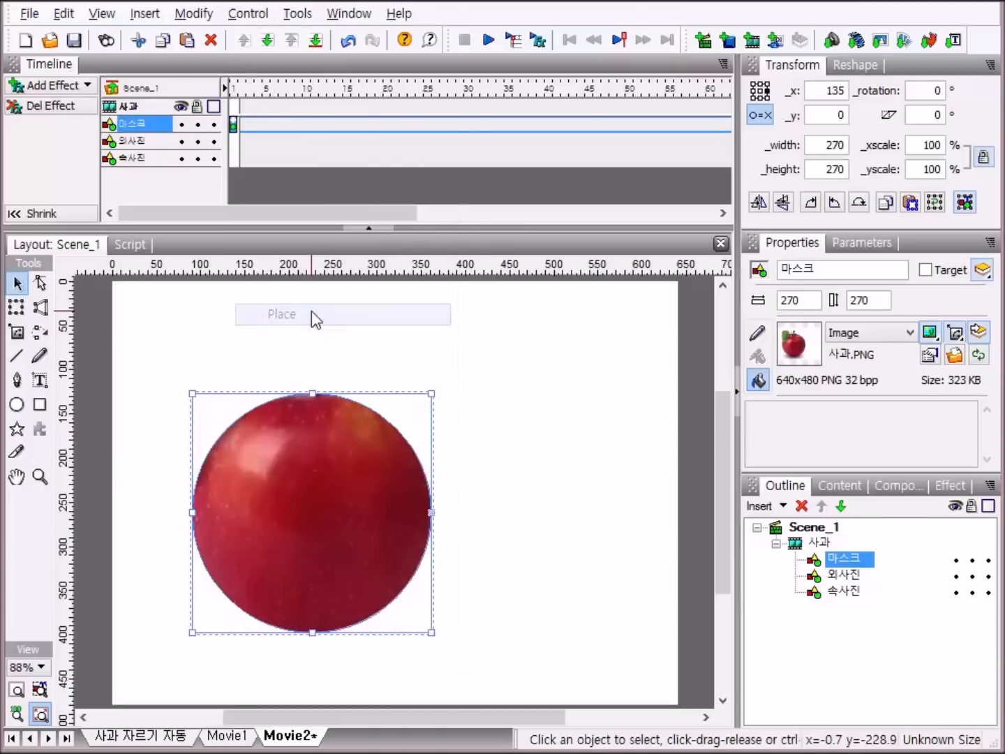
right_click(307, 121)
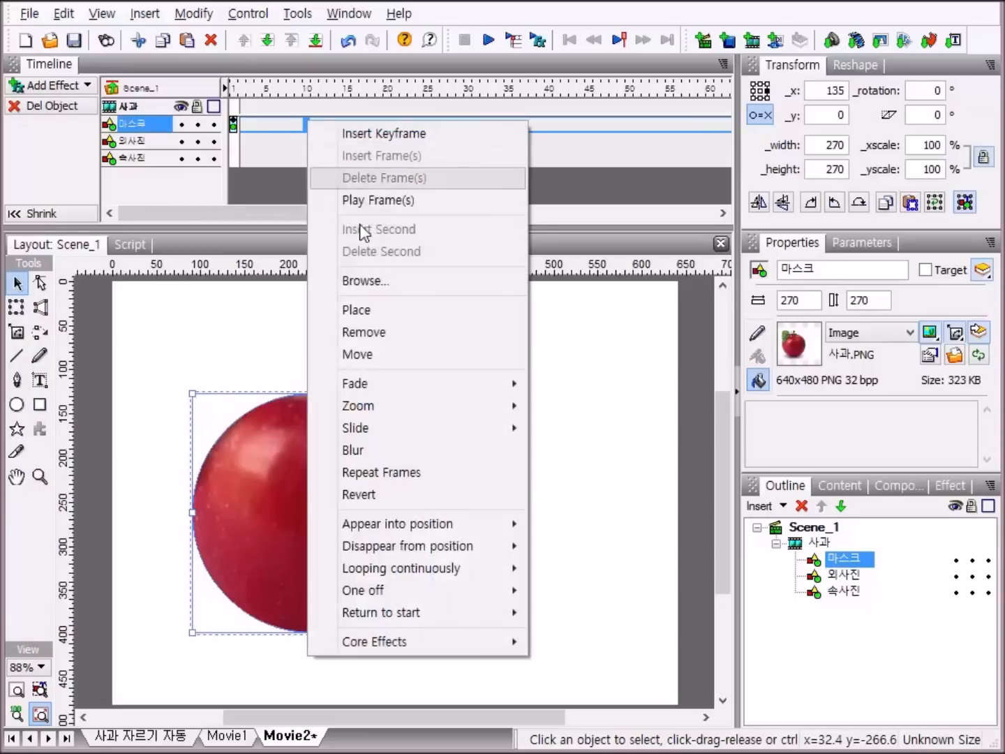
left_click(374, 310)
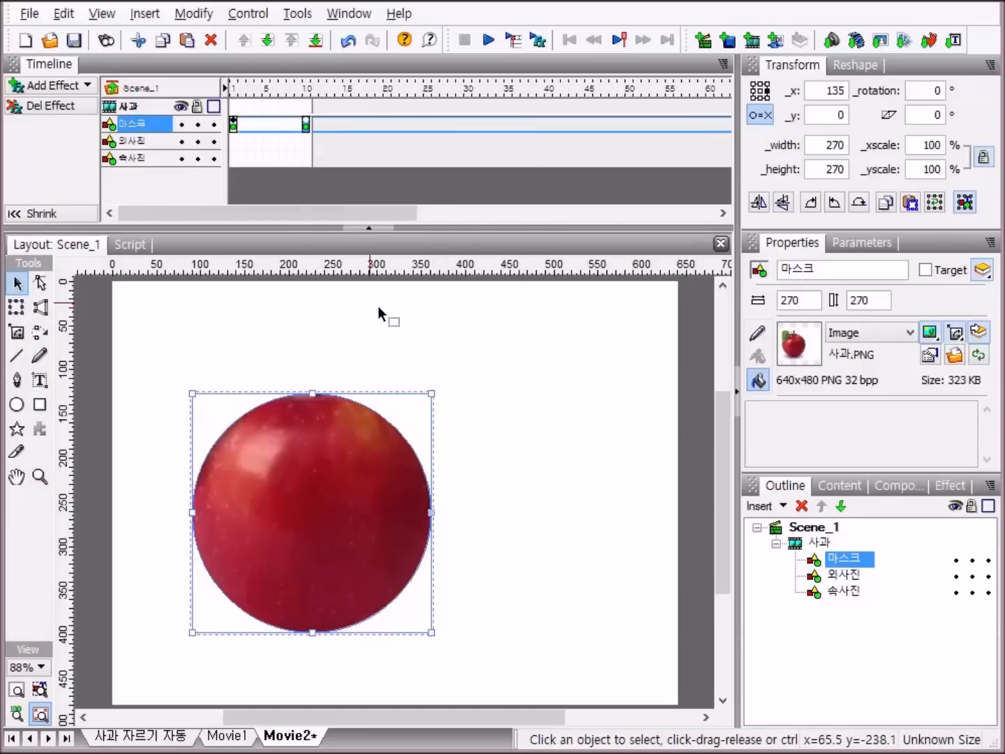
Step: Add a 20-frame Move for 마스크 ending at frame 30 with rotation 90° and y-axis skew -90°, and preview the animation
double_click(469, 125)
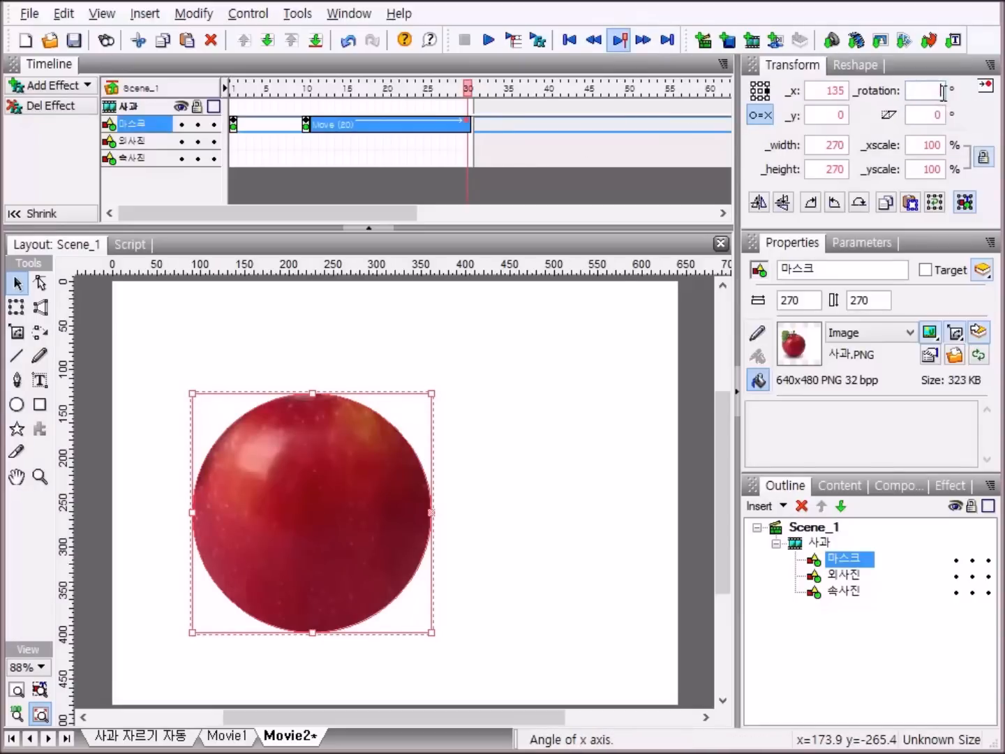
type("0")
left_click(941, 118)
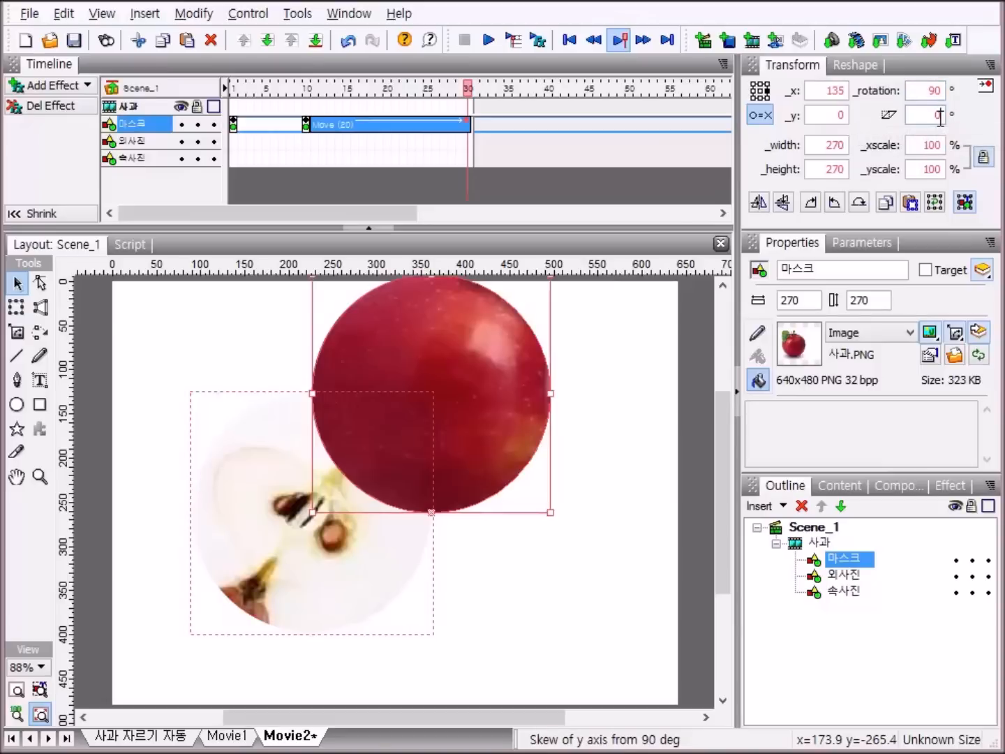
key("BackSpace")
type("-90")
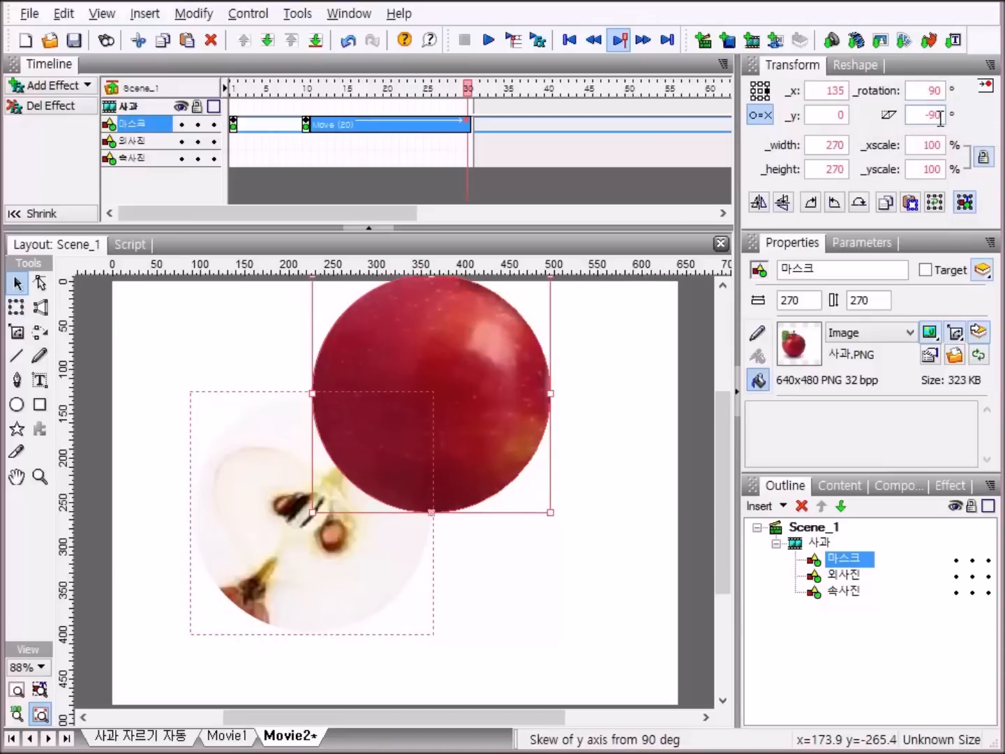
left_click(490, 42)
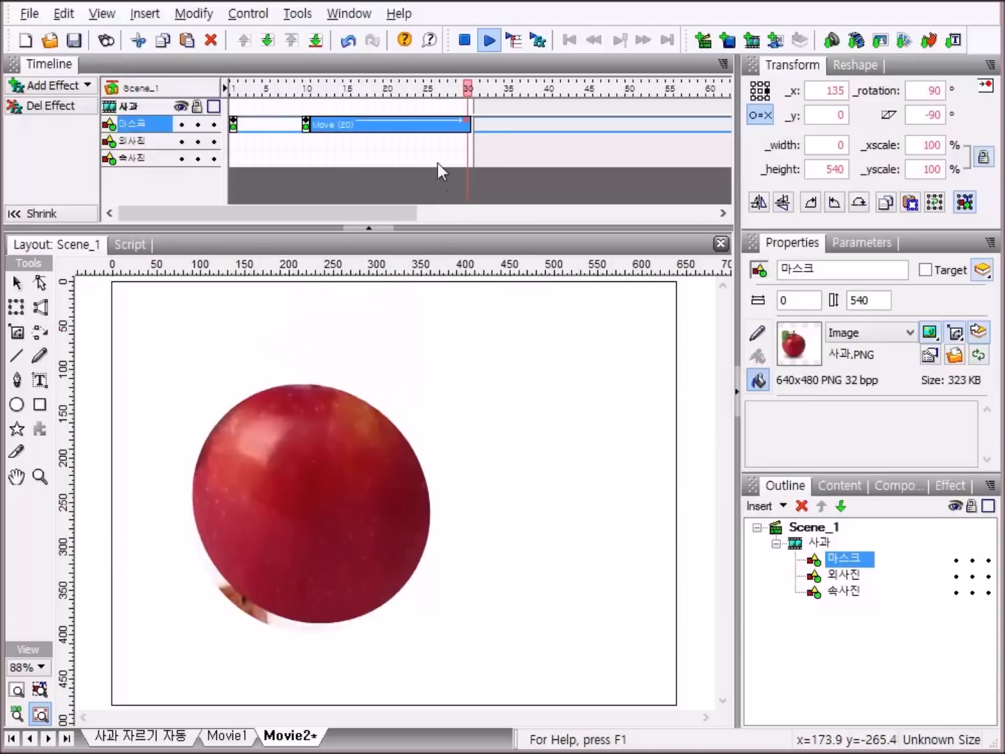
left_click(465, 42)
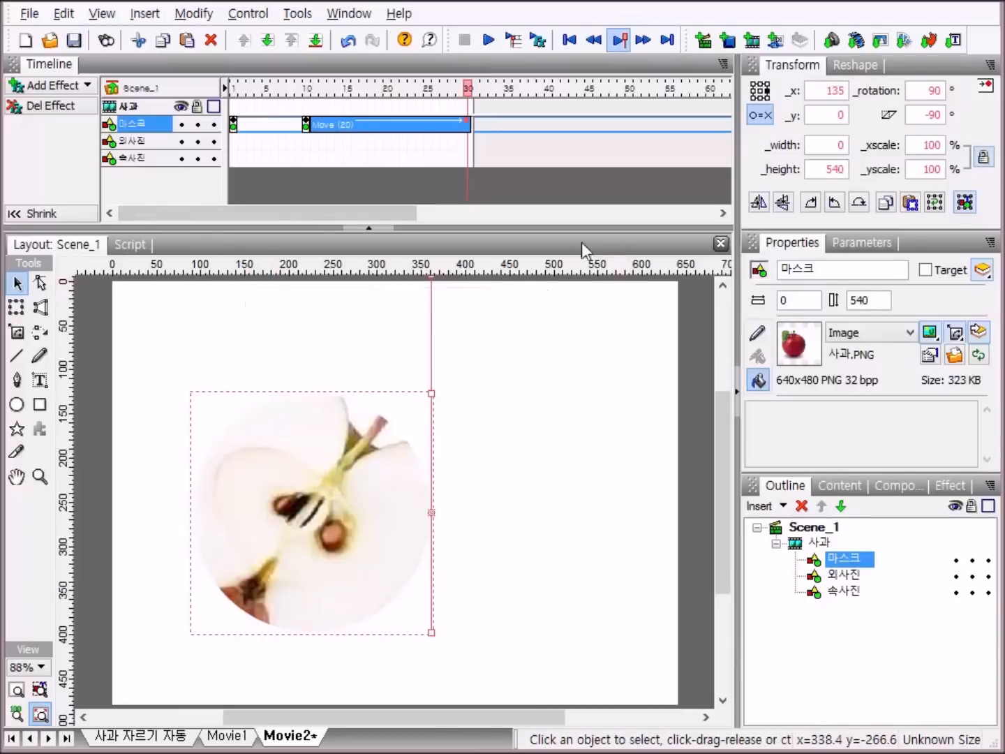
right_click(475, 124)
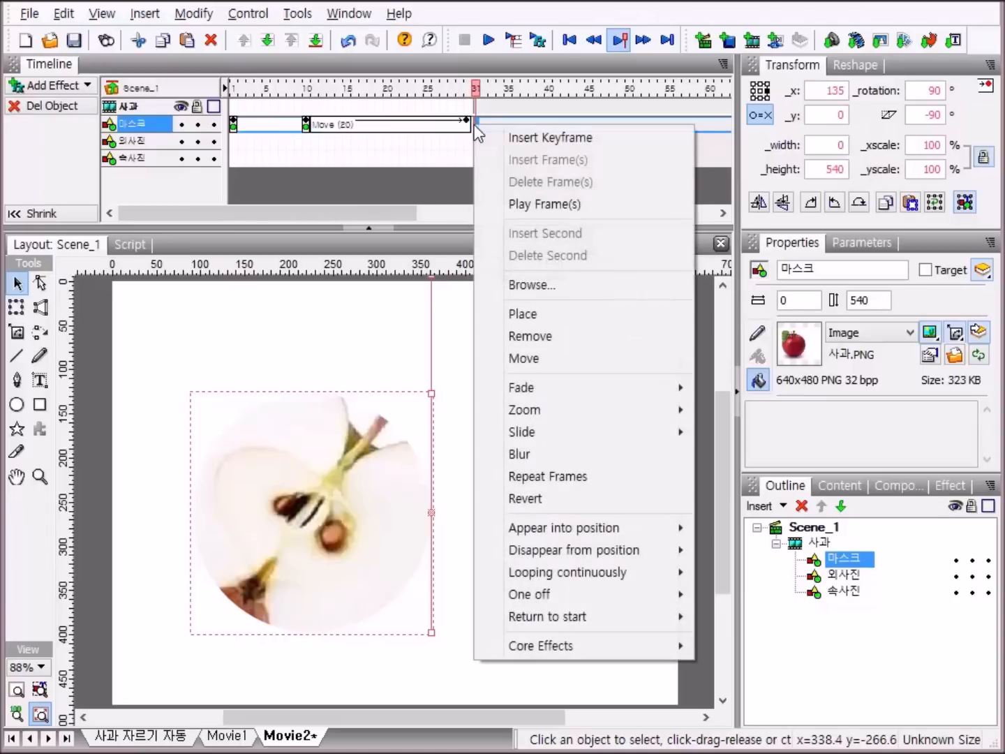
left_click(525, 348)
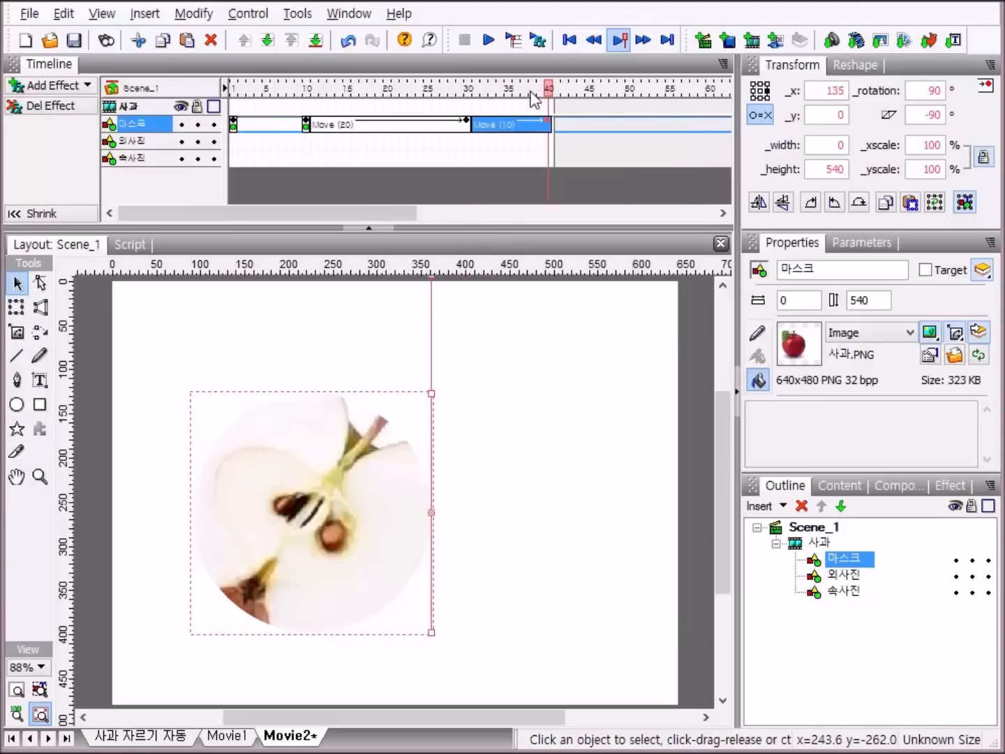
left_click(14, 105)
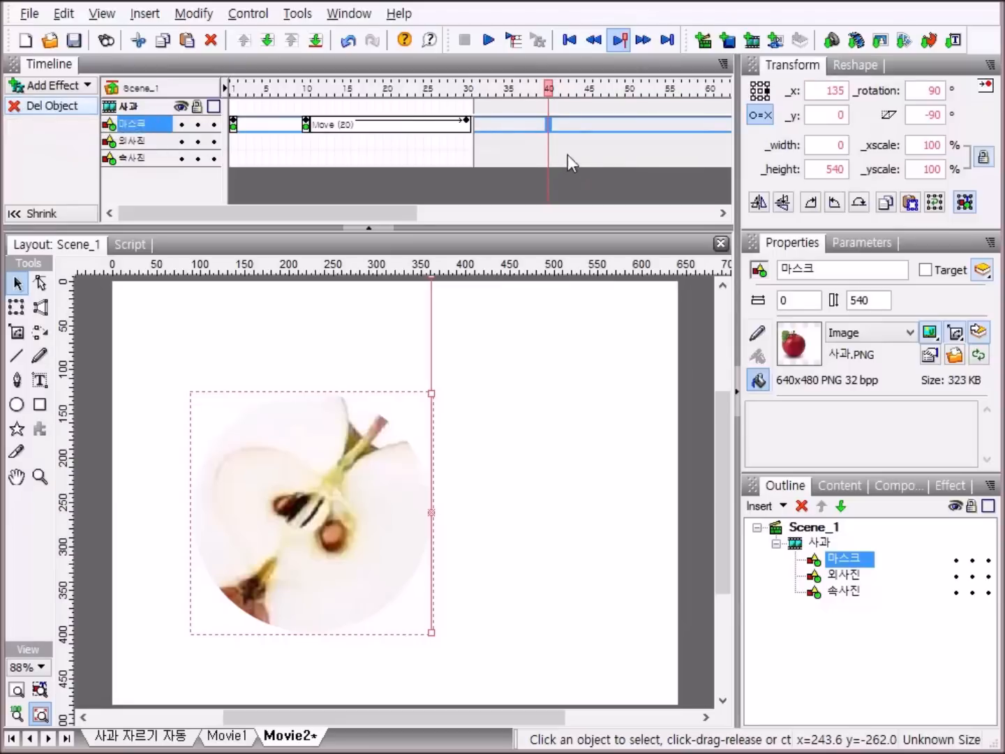
Step: Add a Remove effect for 마스크 at frame 31, right after its Move
left_click(474, 122)
right_click(475, 123)
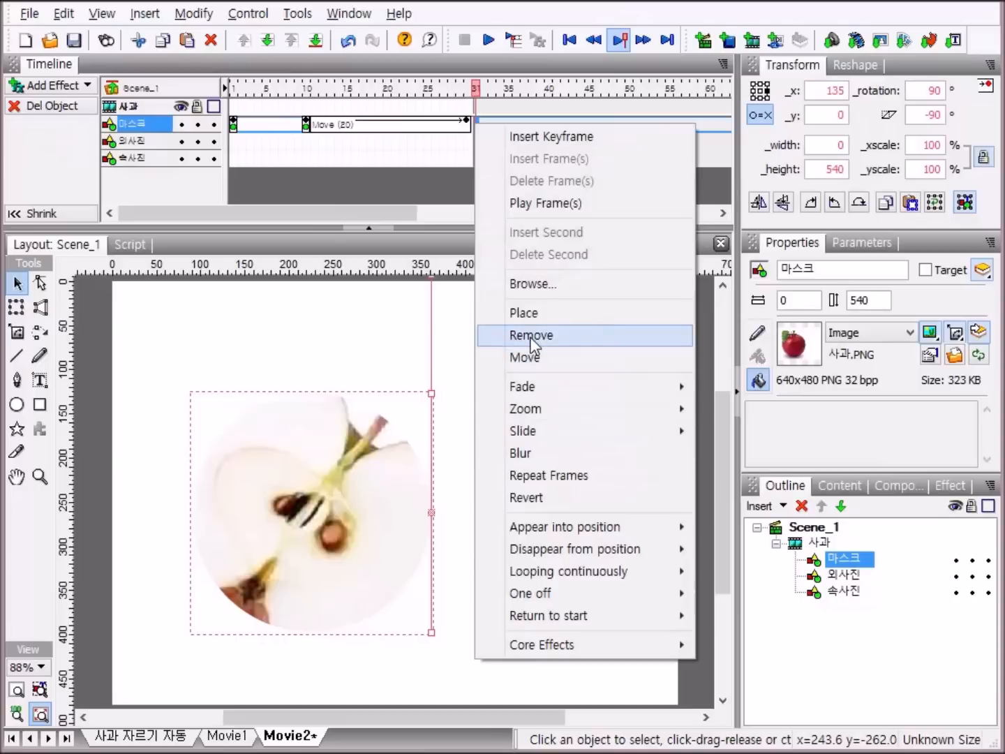
left_click(532, 338)
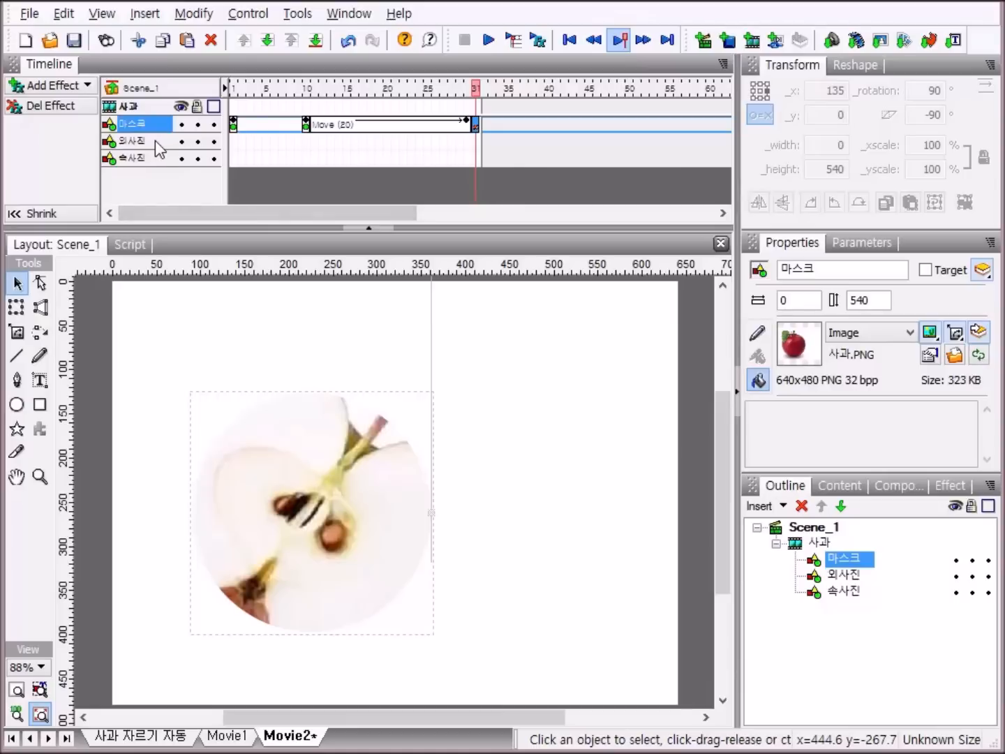
Step: Place 외사진 at frame 30 with rotation 90° and y-axis skew -90°
left_click(469, 139)
right_click(468, 140)
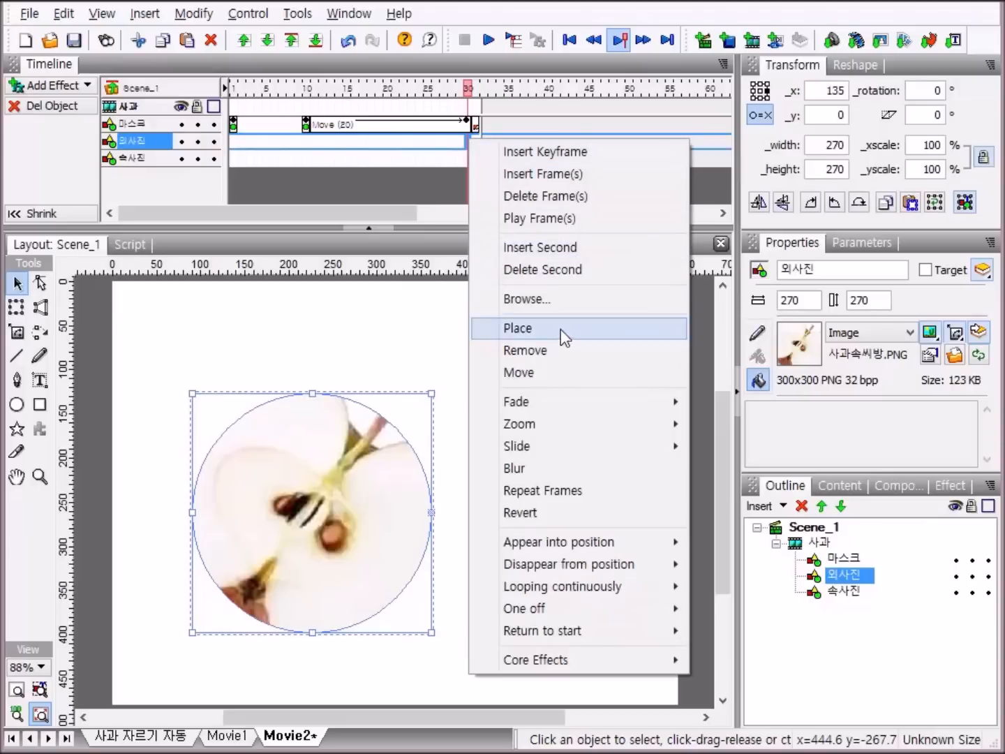
left_click(546, 323)
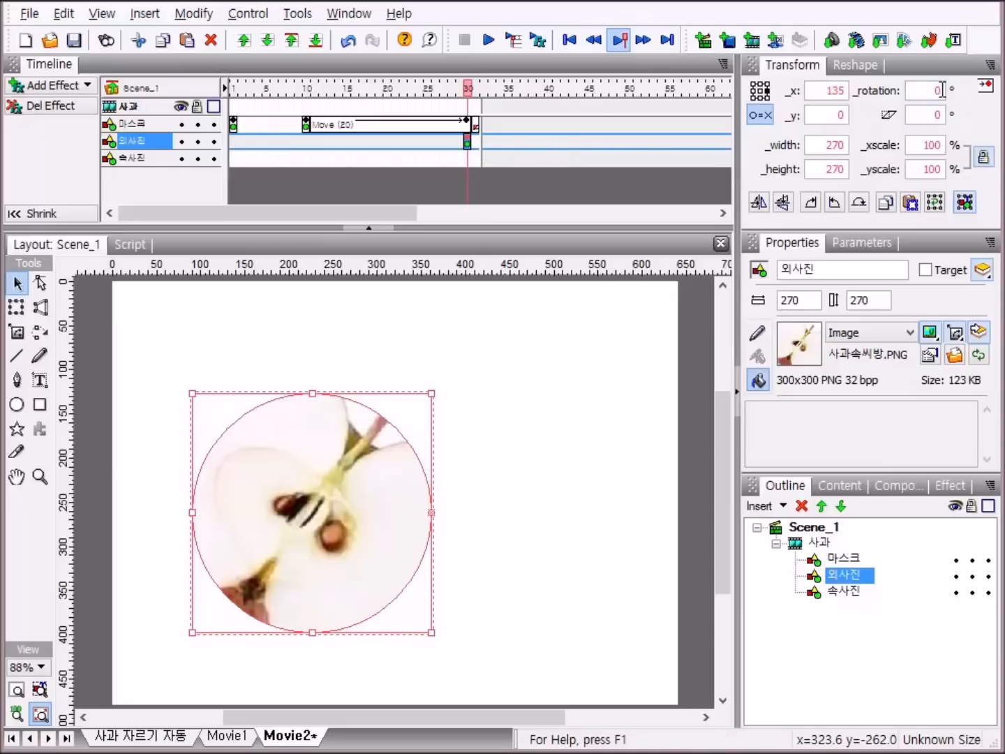
key("BackSpace")
type("90")
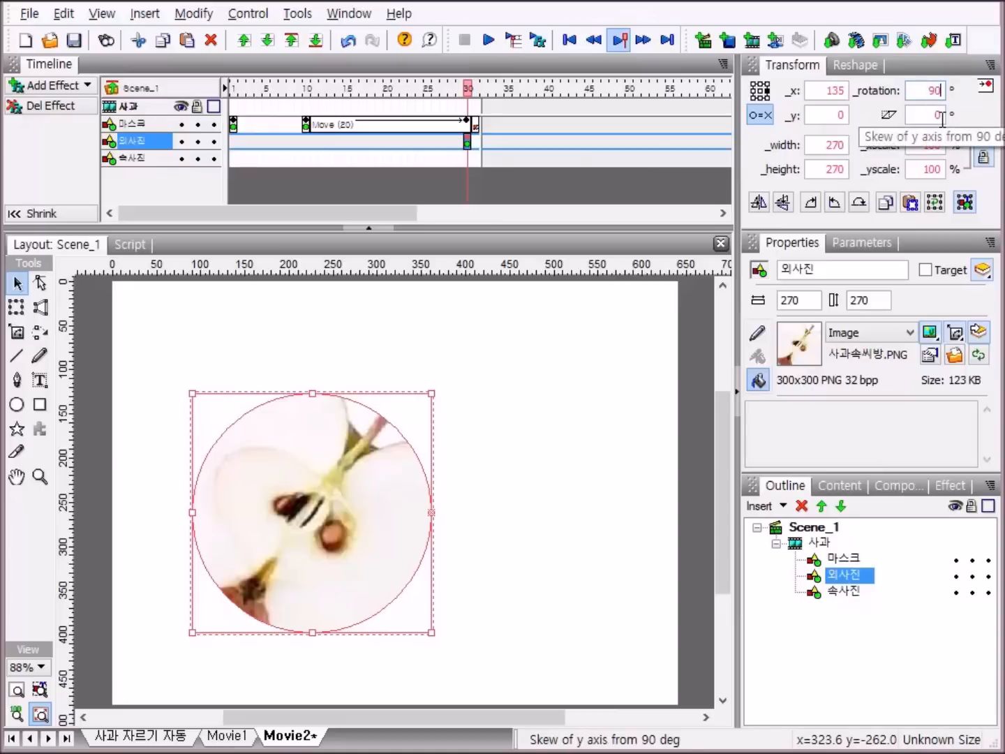
left_click(942, 118)
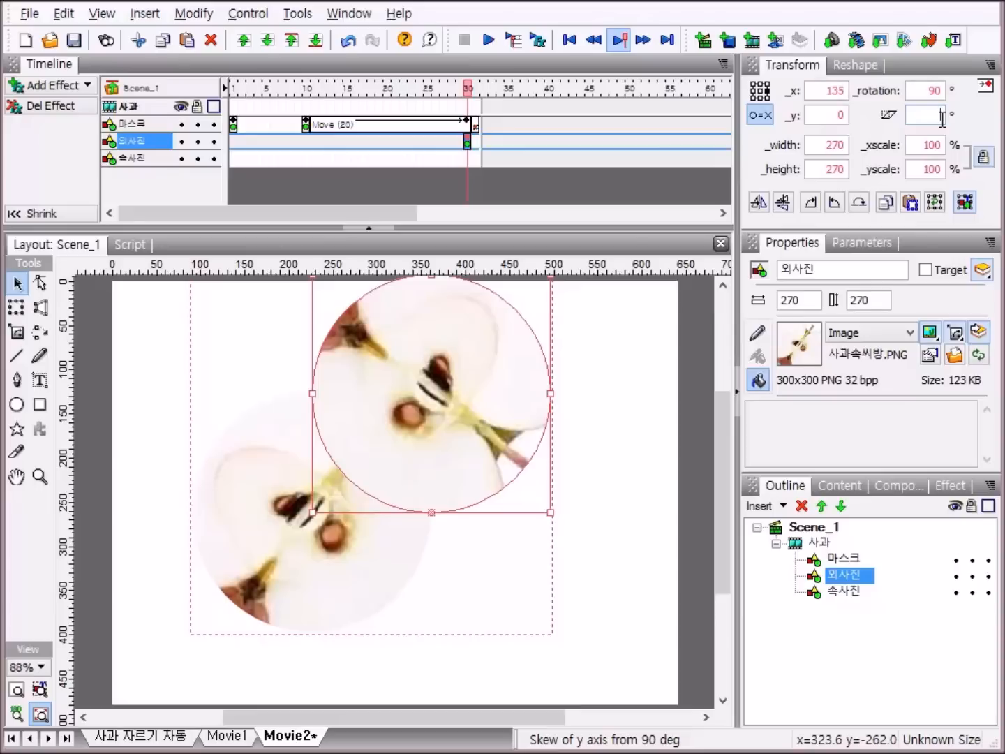
type("-90")
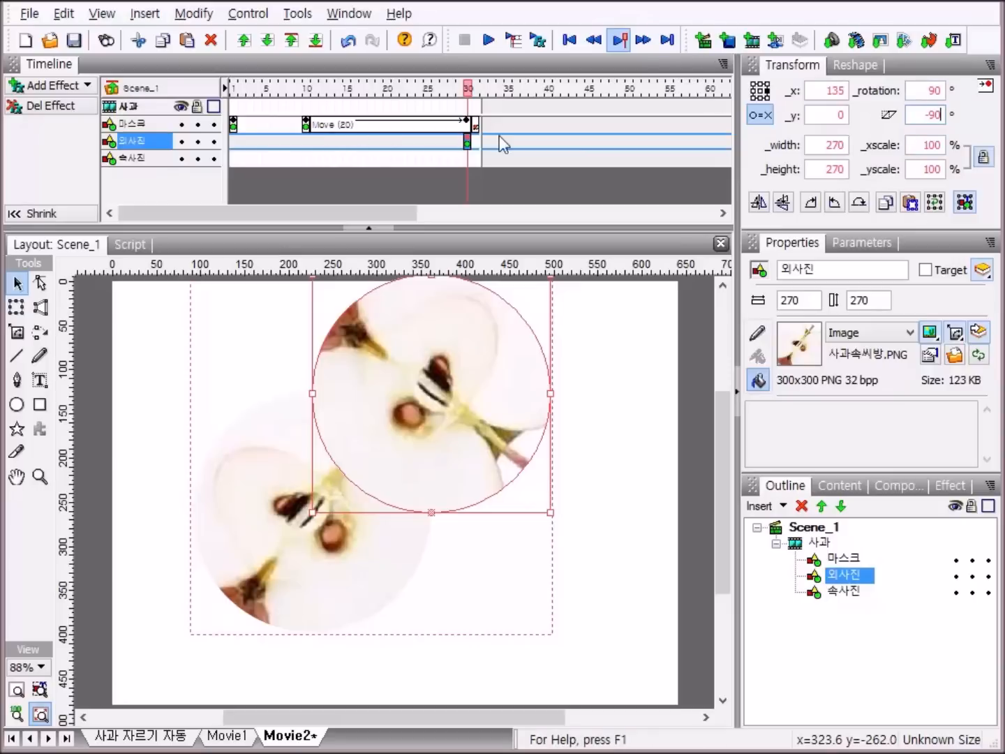
Step: Add a 20-frame Move for 외사진 ending at frame 50 with rotation 180° and y-axis skew -180°, and preview the animation
double_click(631, 143)
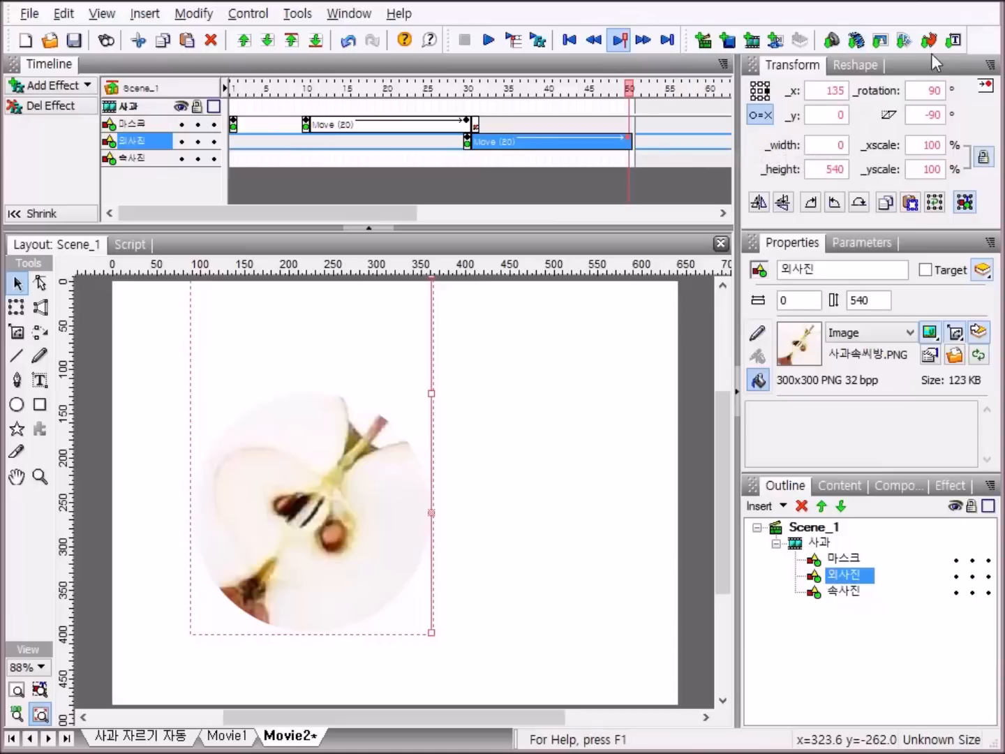
left_click(941, 92)
key("BackSpace")
key("BackSpace")
type("180")
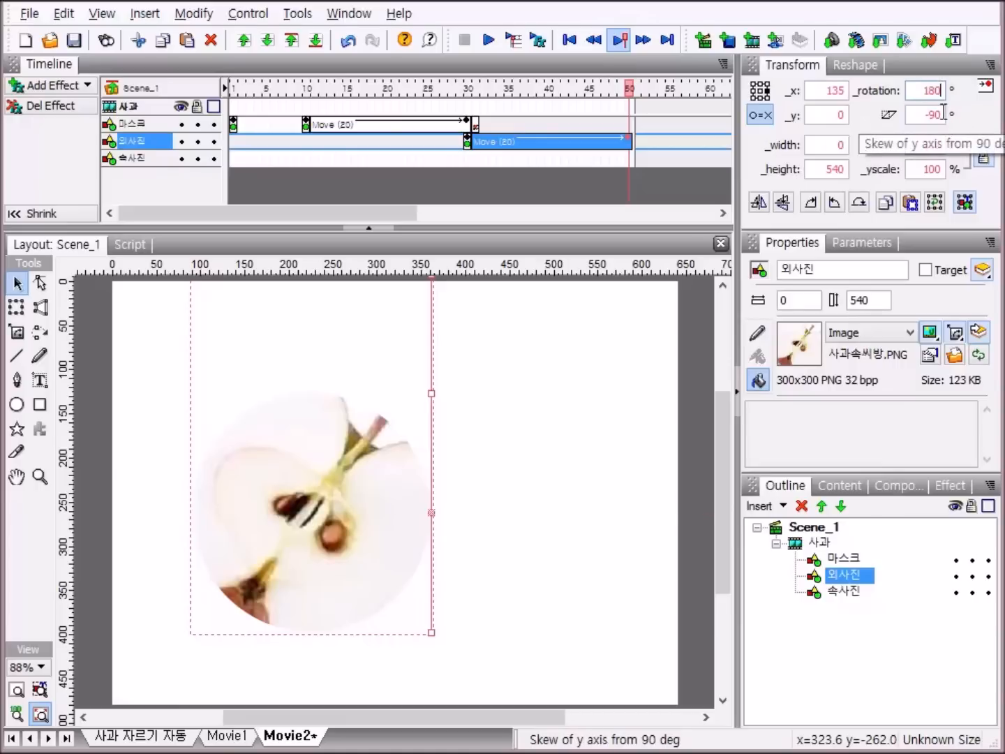
left_click(945, 112)
key("BackSpace")
key("BackSpace")
key("BackSpace")
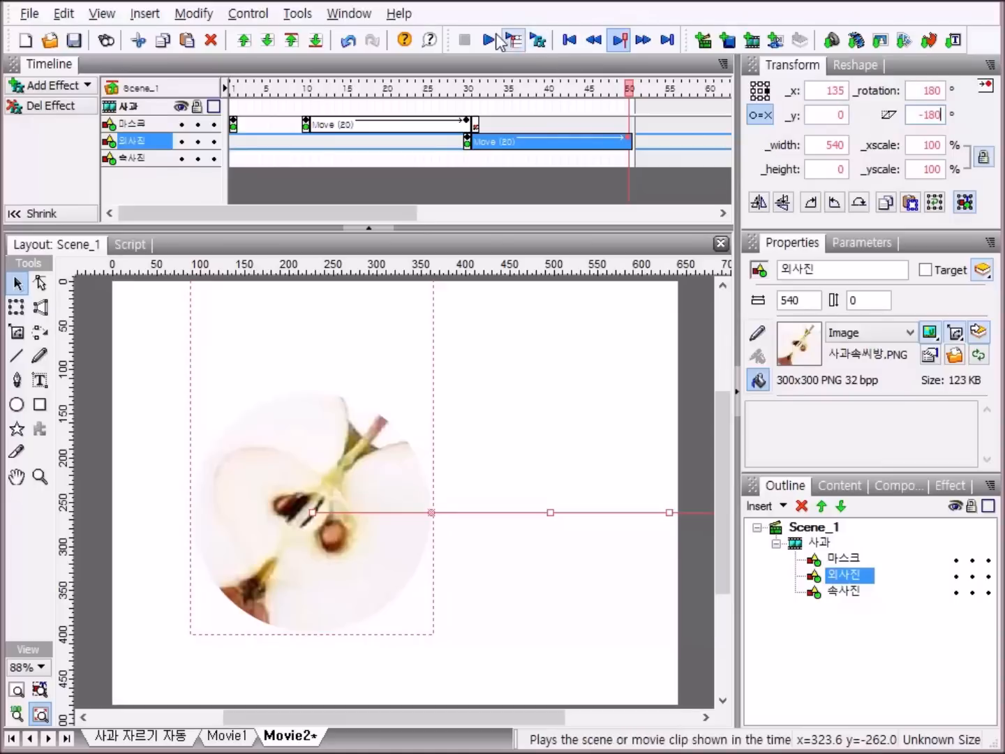
left_click(490, 42)
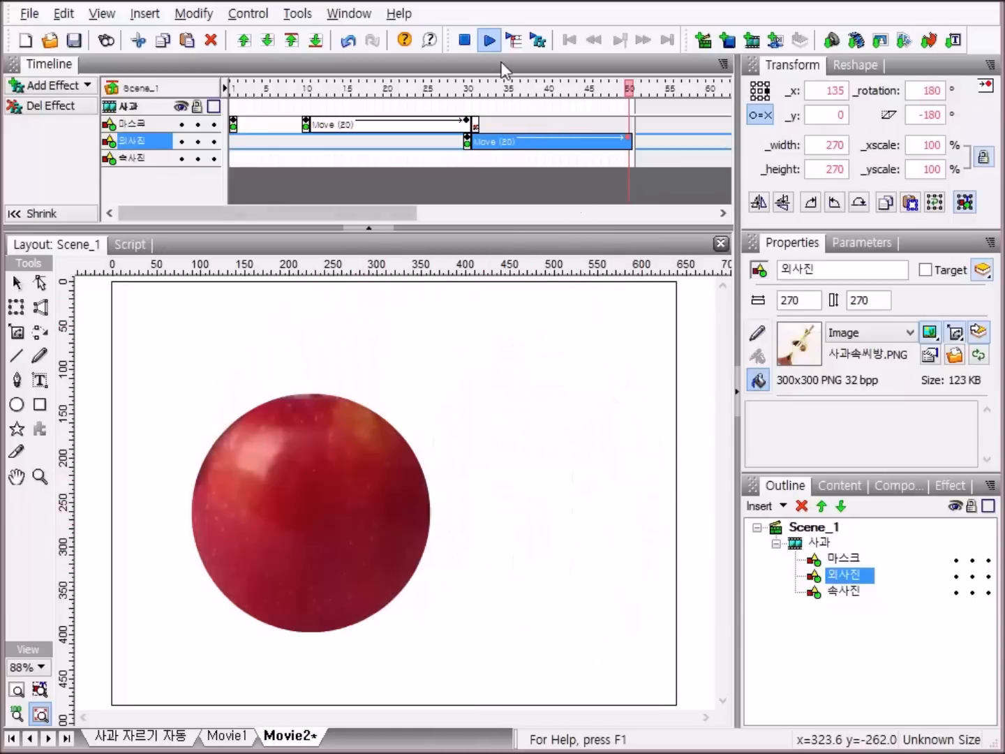
left_click(464, 40)
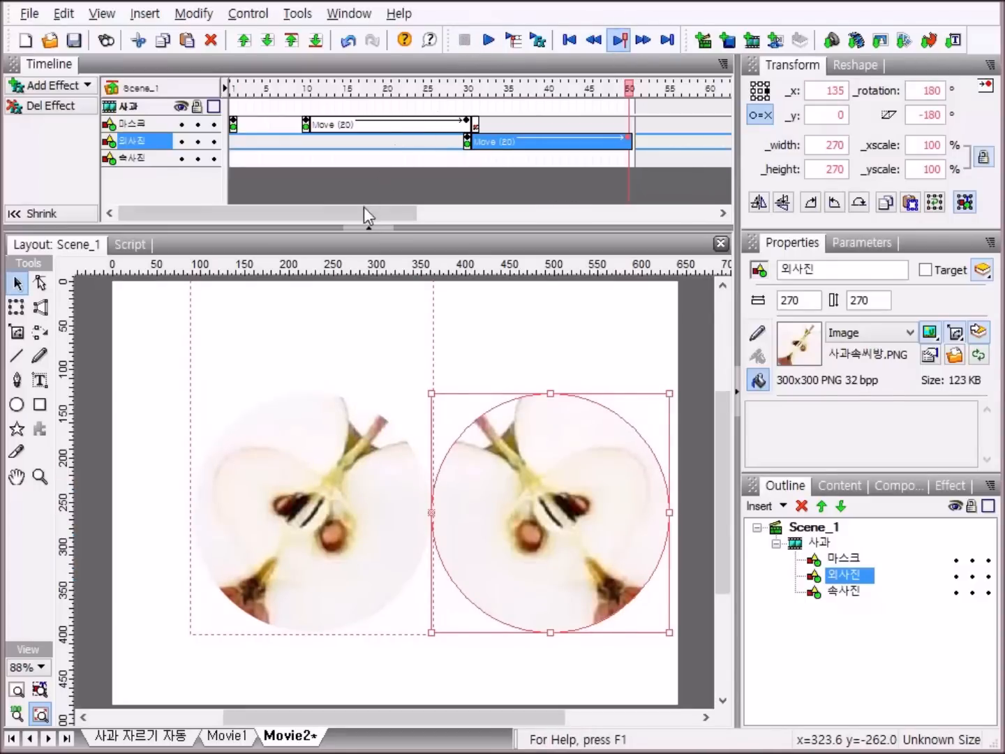
Step: Add a Place effect for 외사진 at frame 80 of the 사과 timeline
left_click_drag(362, 214, 458, 232)
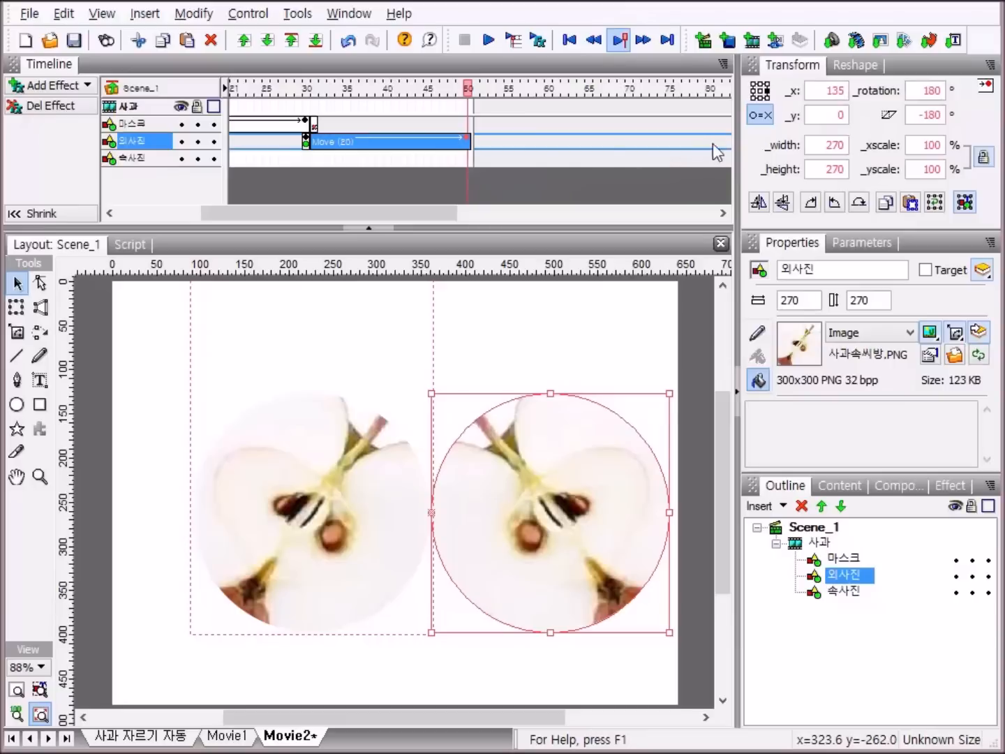
left_click_drag(437, 205, 466, 221)
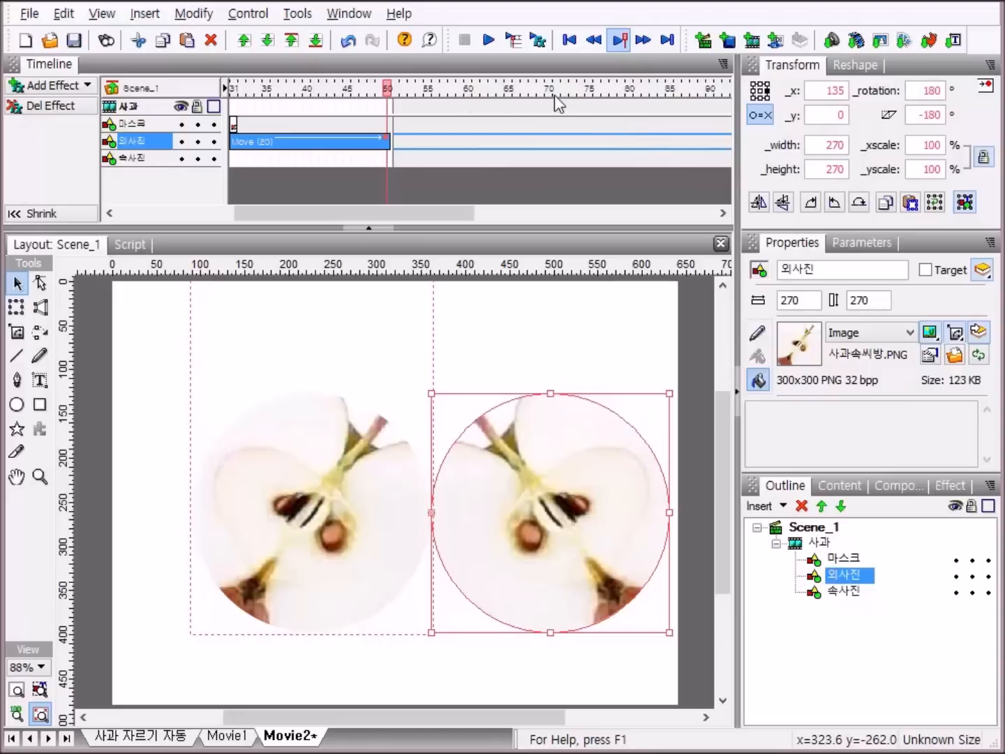
right_click(631, 141)
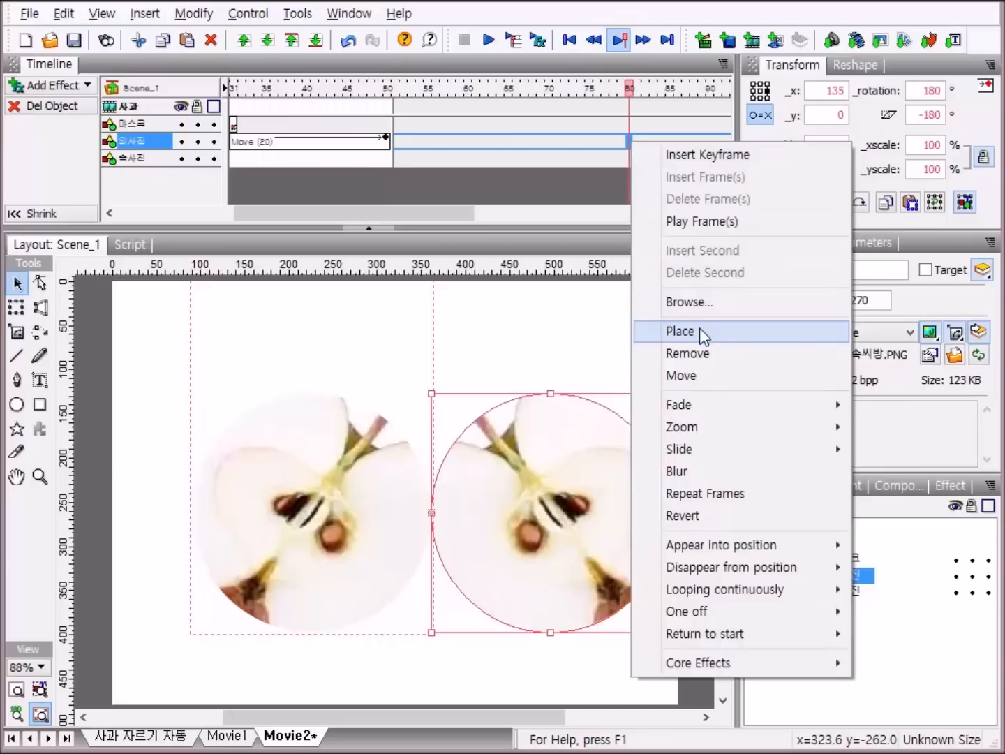
left_click(701, 327)
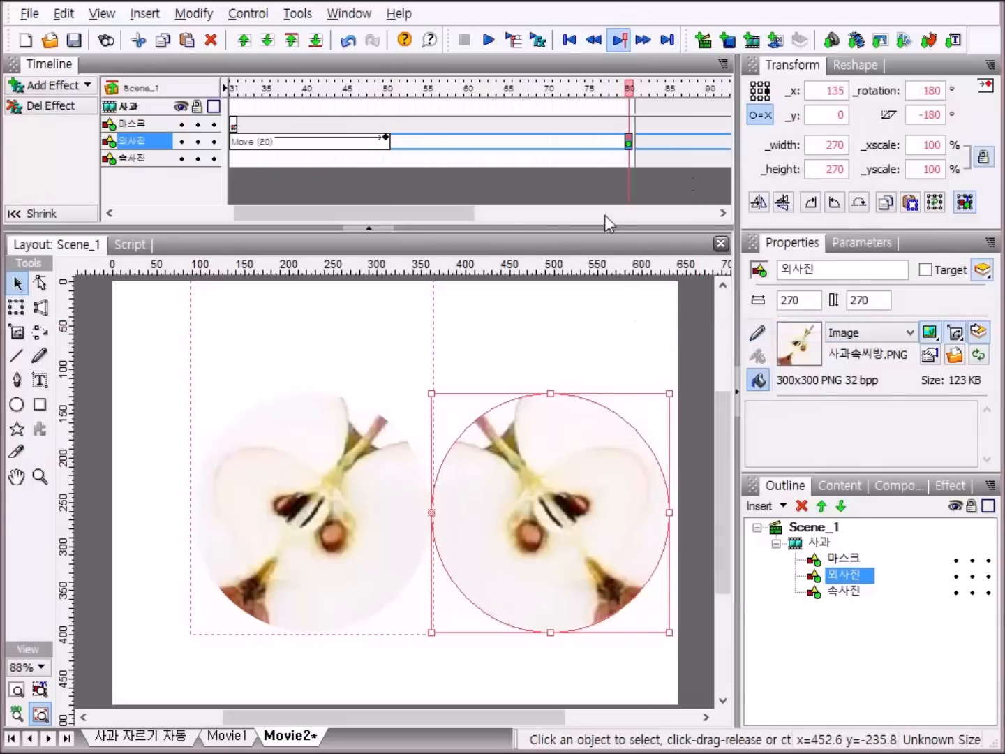
left_click_drag(466, 213, 543, 234)
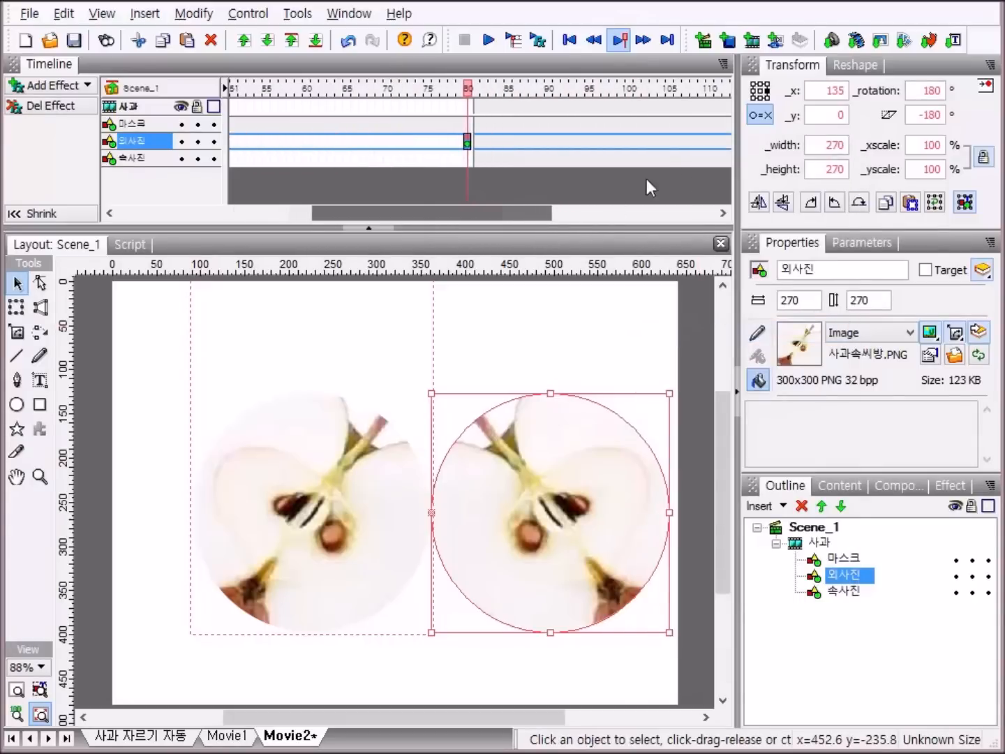
Step: Add a 20-frame Move for 외사진 ending at frame 100 with rotation 90° and y-axis skew -90°, followed by a Remove at frame 101
double_click(632, 147)
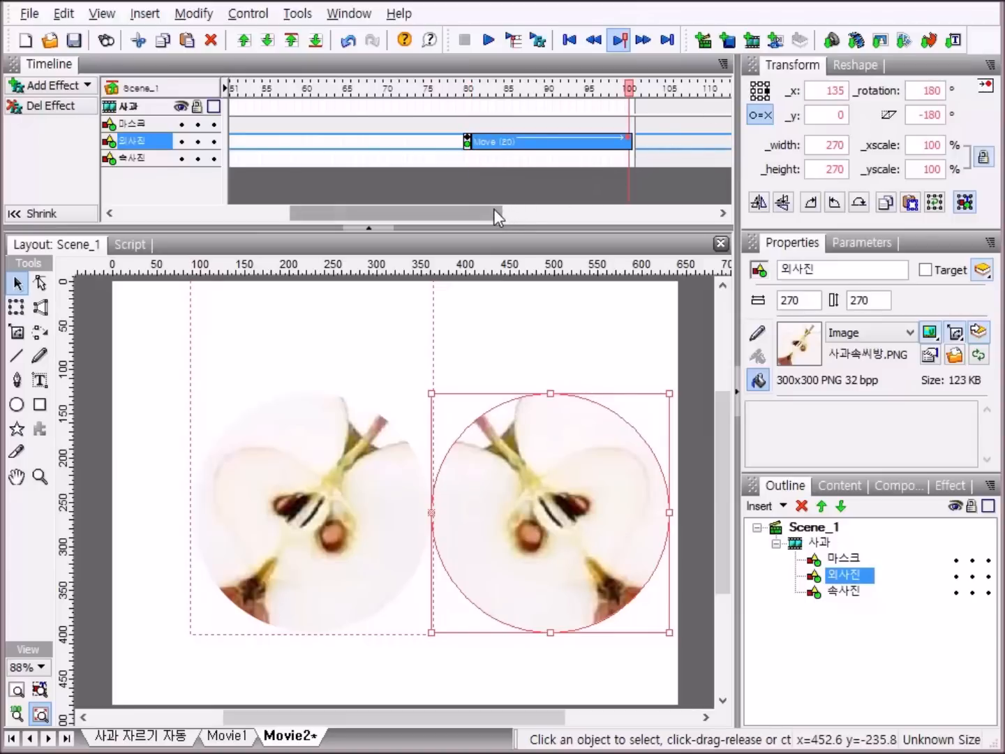
left_click_drag(491, 209, 527, 209)
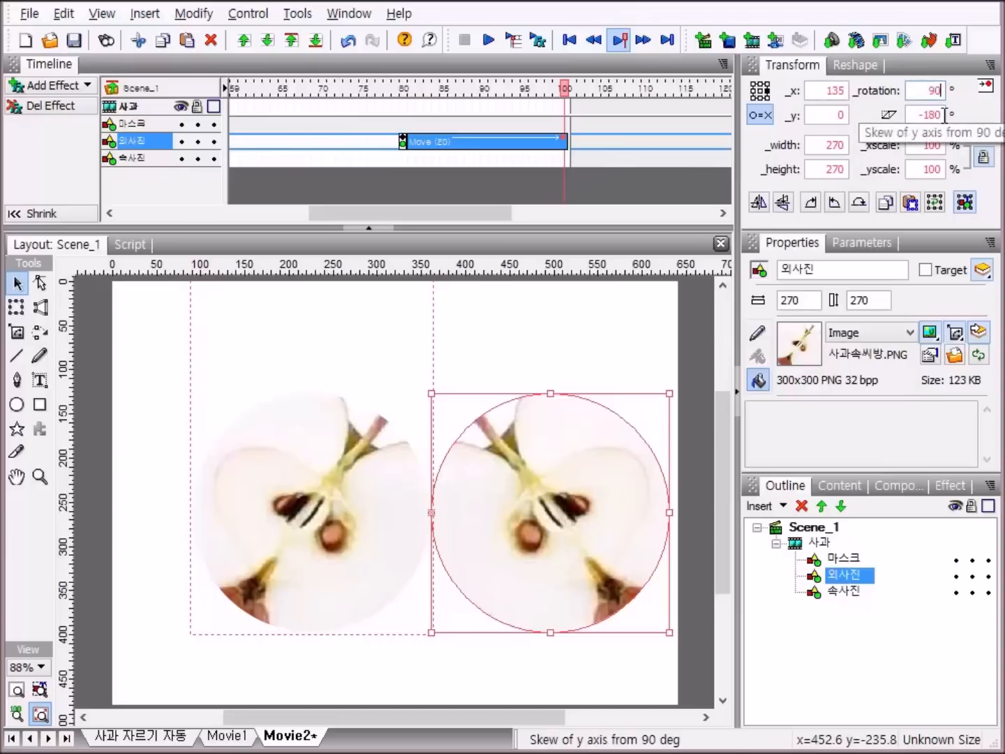
left_click(944, 116)
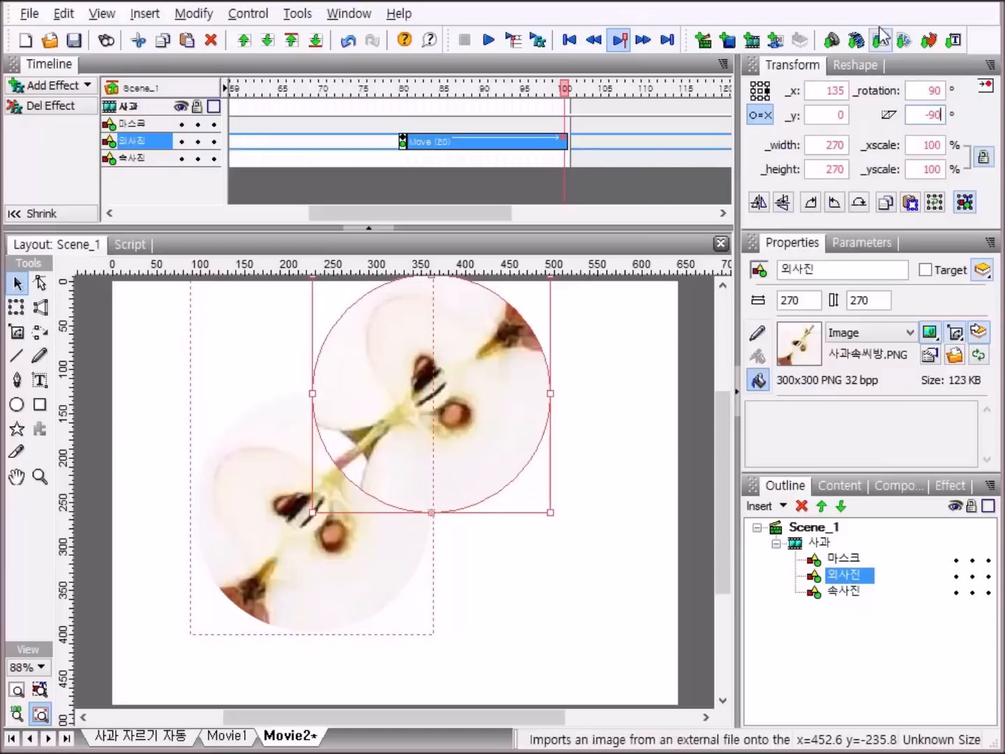
right_click(572, 139)
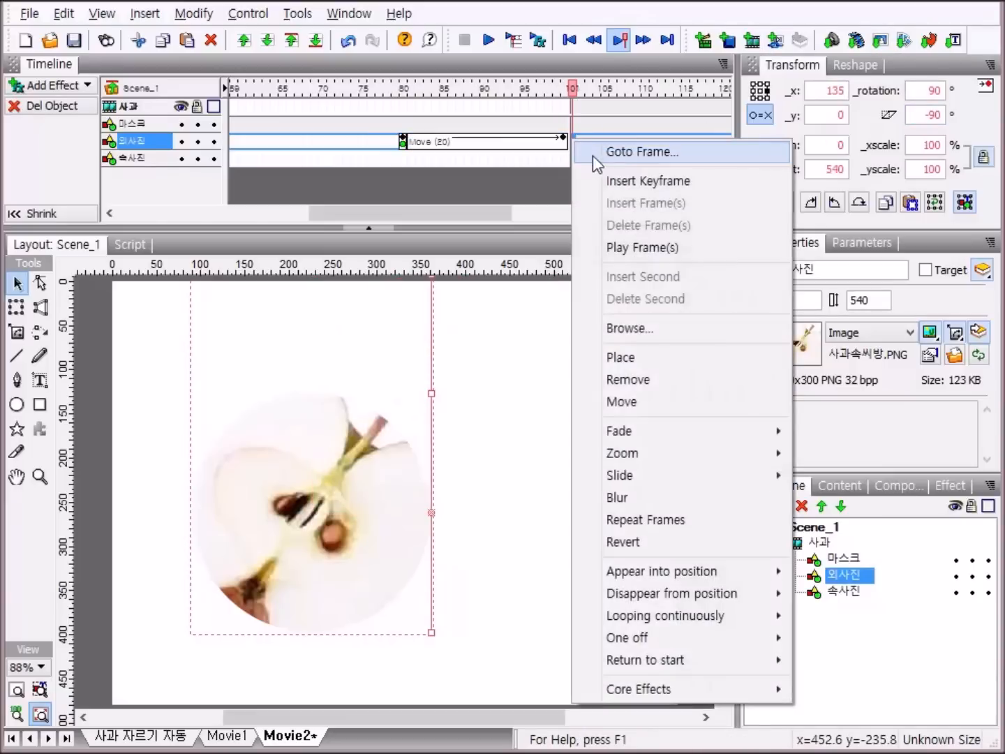
left_click(622, 386)
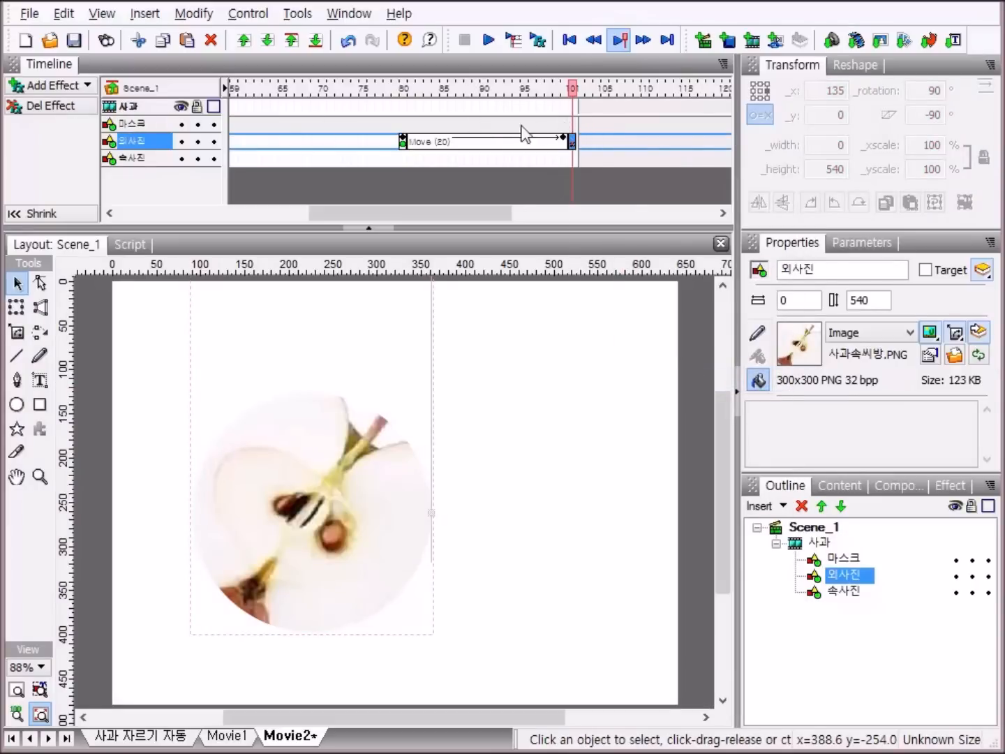
Step: Add a Place effect for 마스크 at frame 100 of the 사과 timeline
left_click(563, 122)
right_click(563, 122)
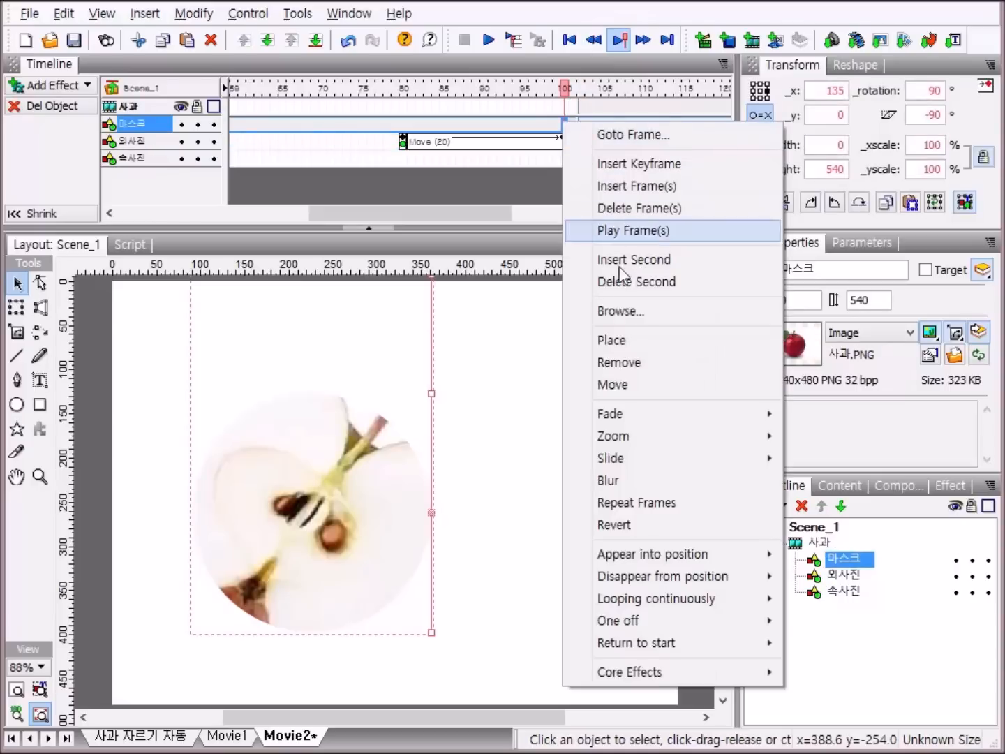
left_click(631, 340)
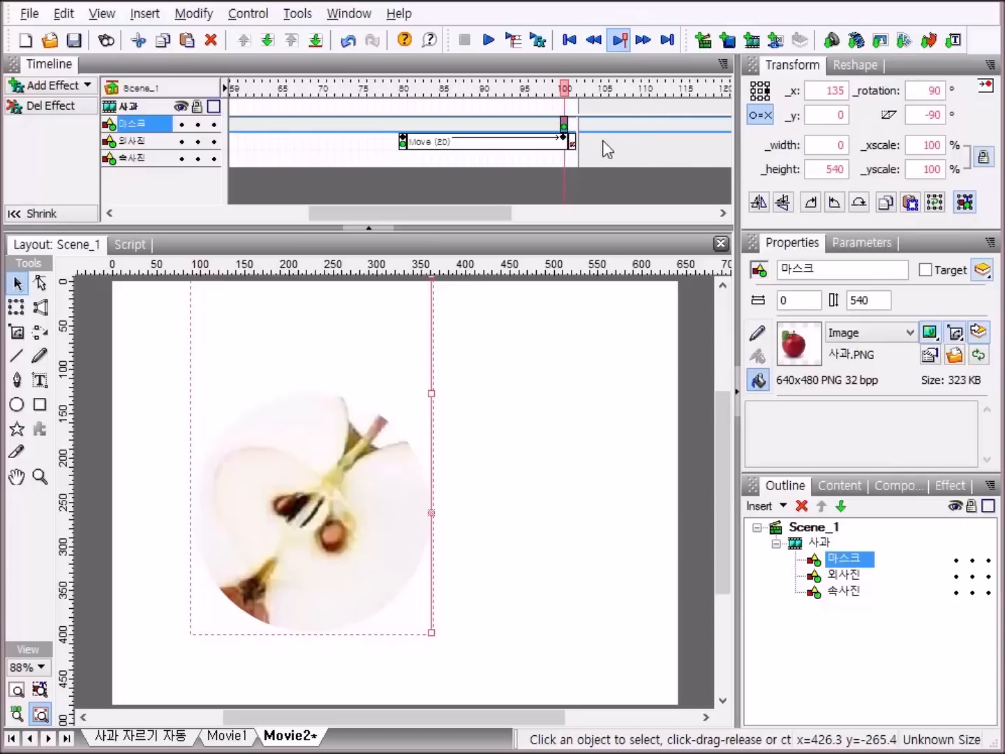
Step: Add a 20-frame Move for 마스크 ending at frame 120 with rotation 0° and y-axis skew 0°
left_click_drag(466, 214, 526, 213)
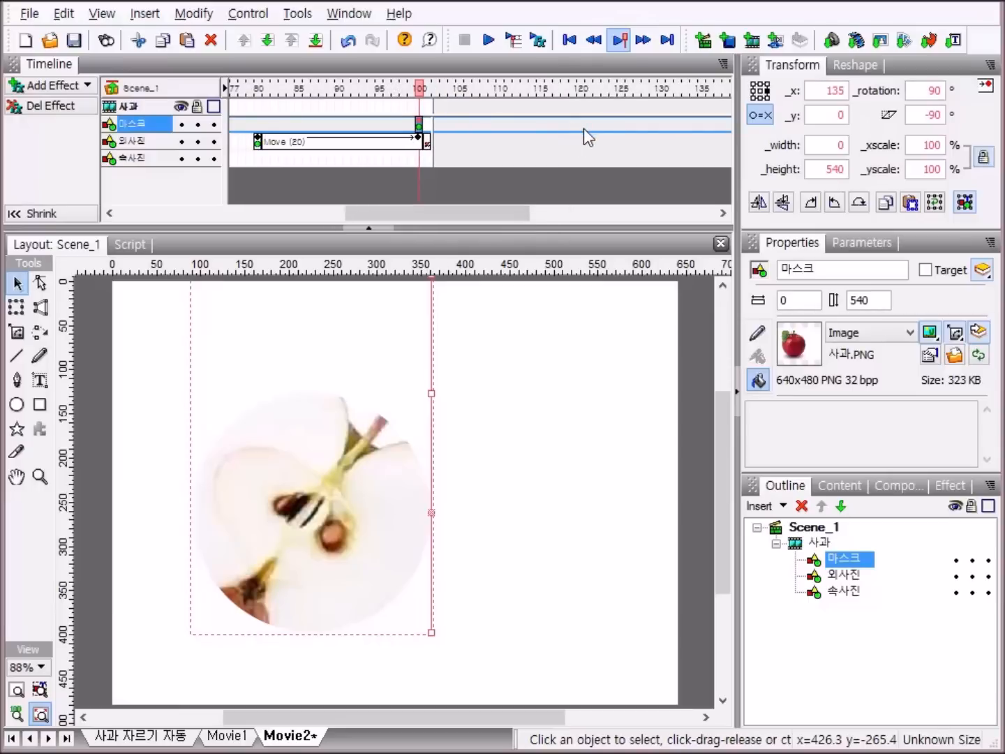
double_click(584, 129)
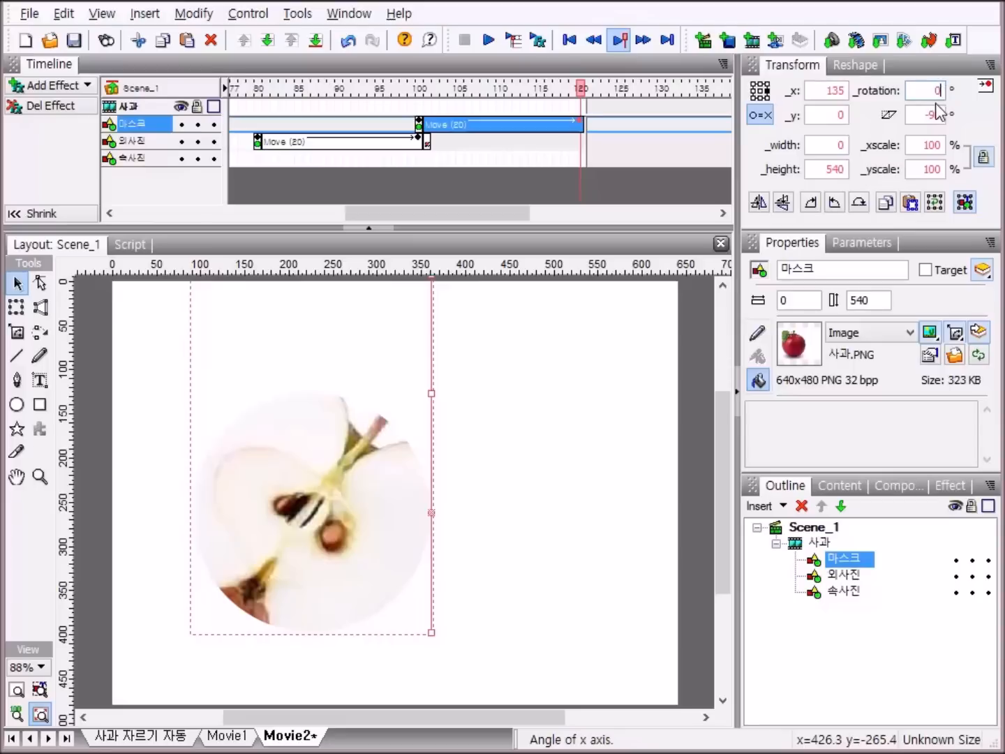
left_click(942, 114)
key("BackSpace")
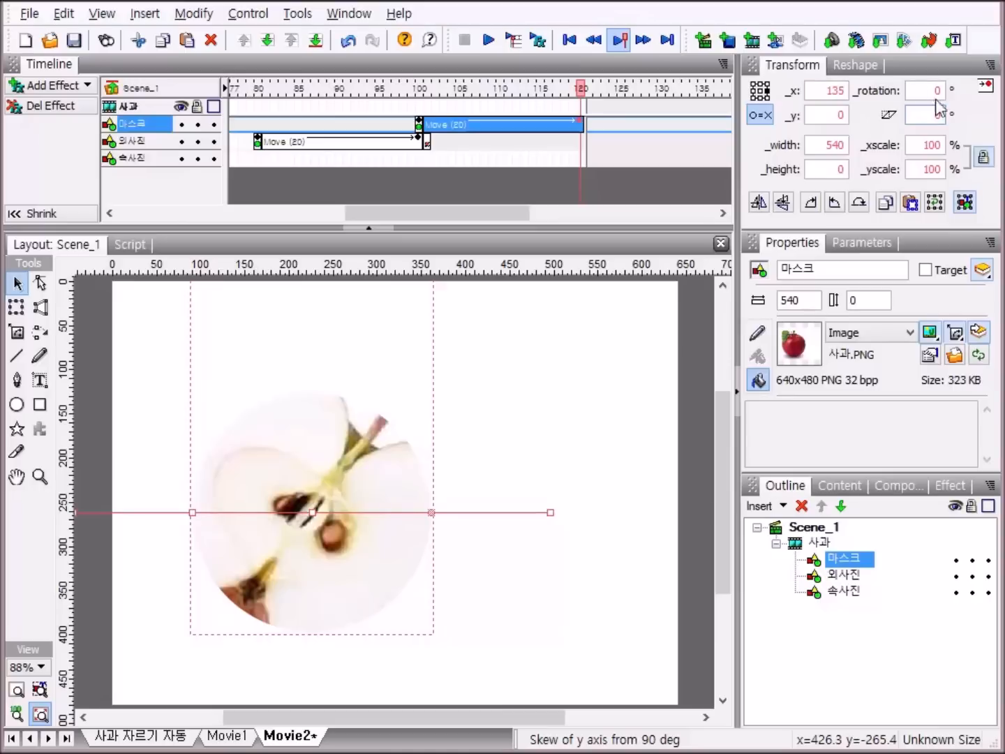
Step: Add a Place effect for 마스크 at frame 150 to extend the 사과 timeline
left_click_drag(426, 217, 521, 218)
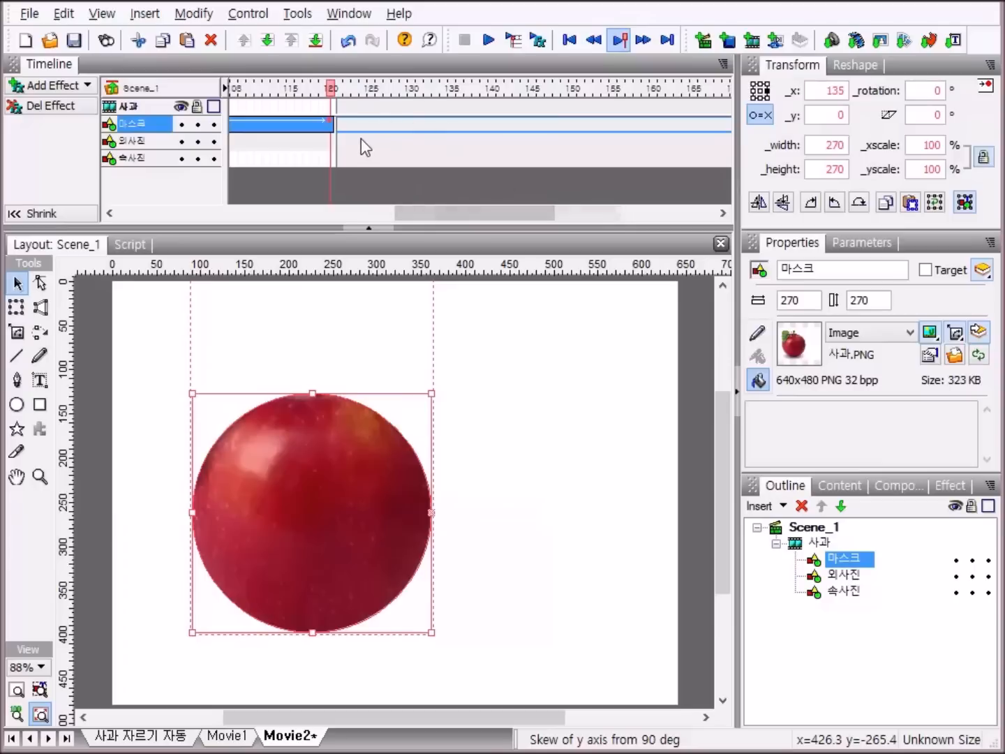
left_click(573, 124)
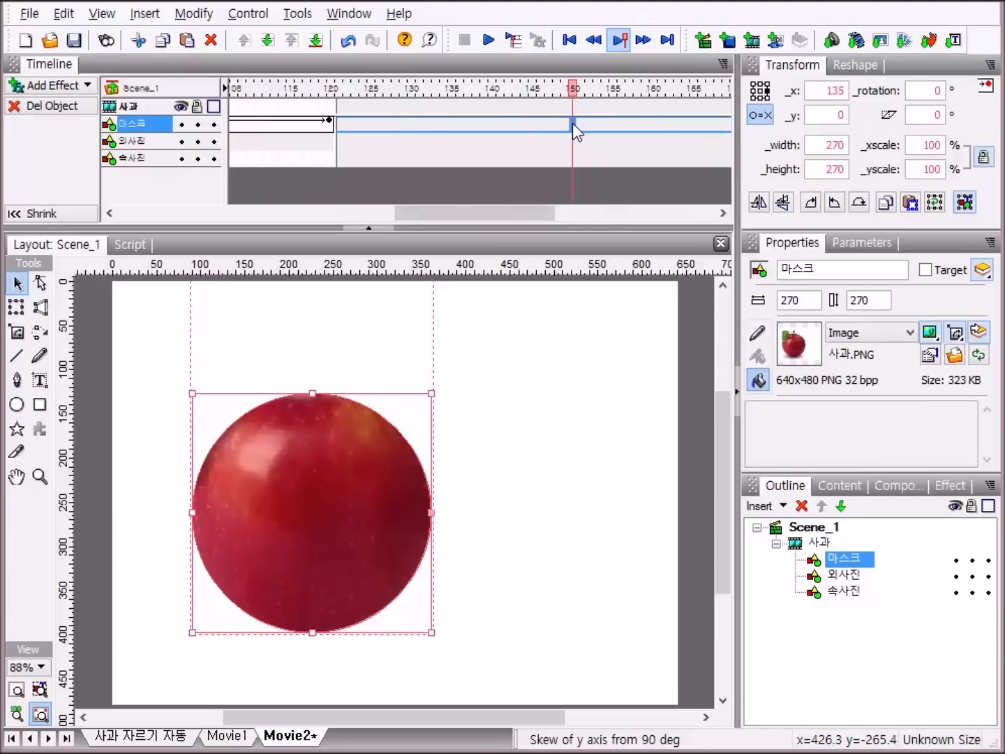
right_click(574, 125)
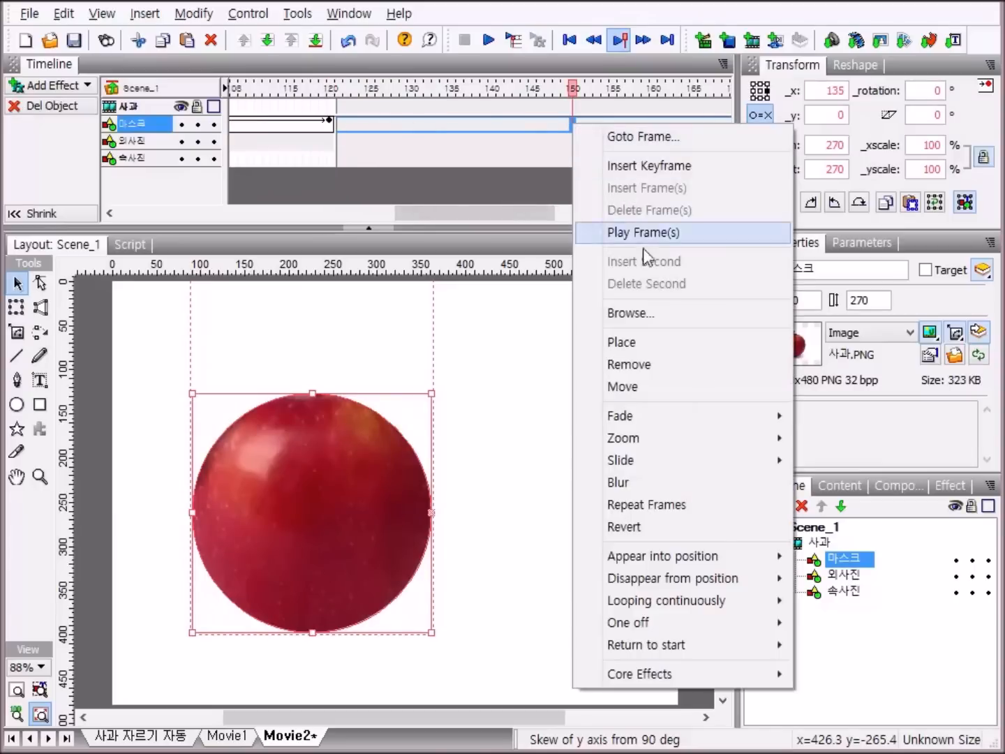
left_click(663, 343)
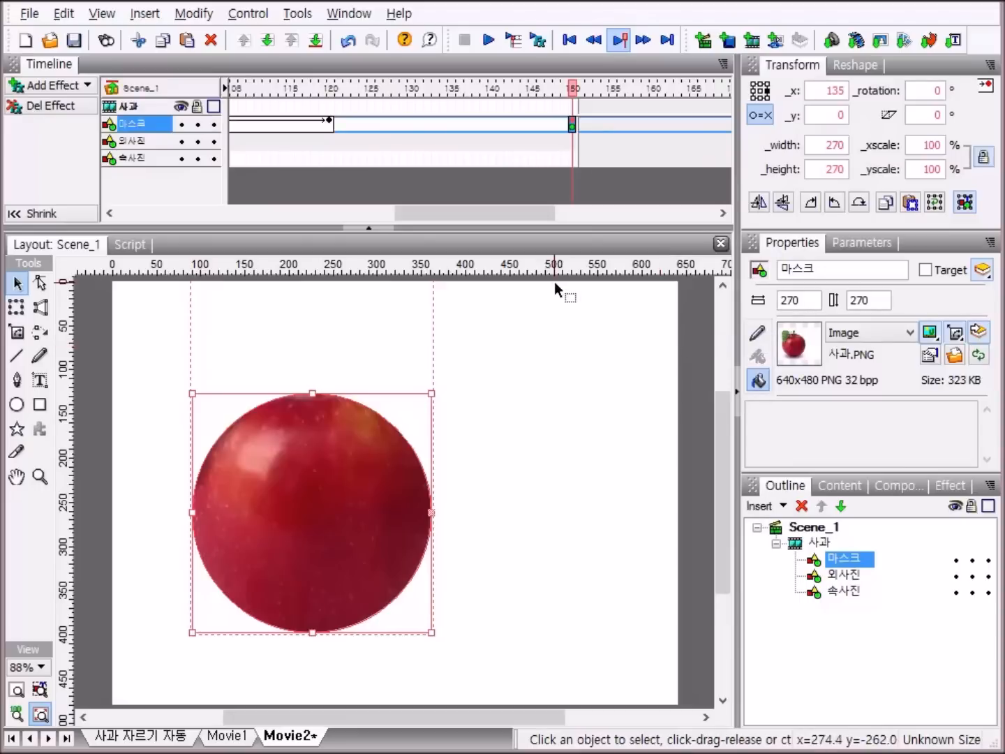
Step: Add a stop() action at frame 120 of the 사과 movie clip's own timeline
right_click(332, 106)
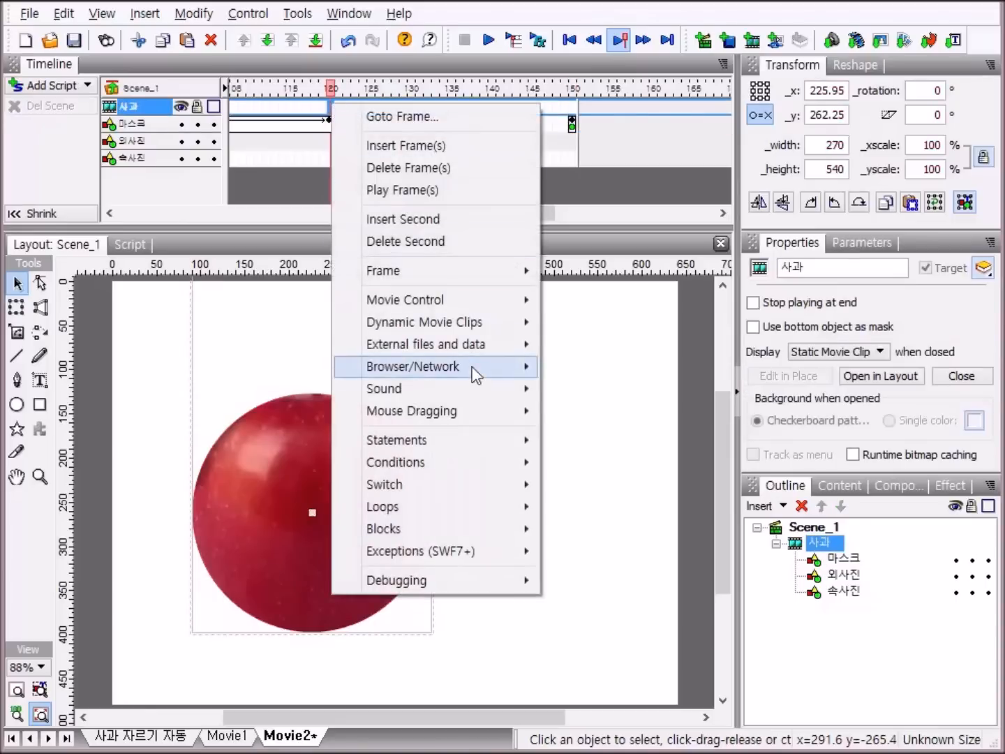
mouse_move(433, 300)
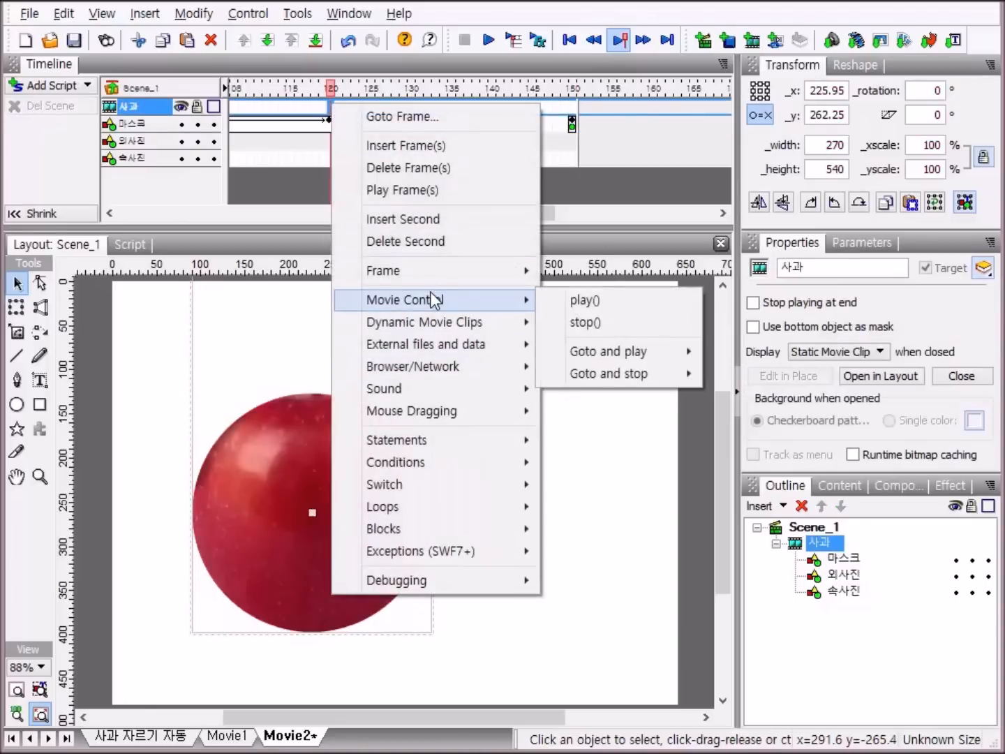
left_click(592, 327)
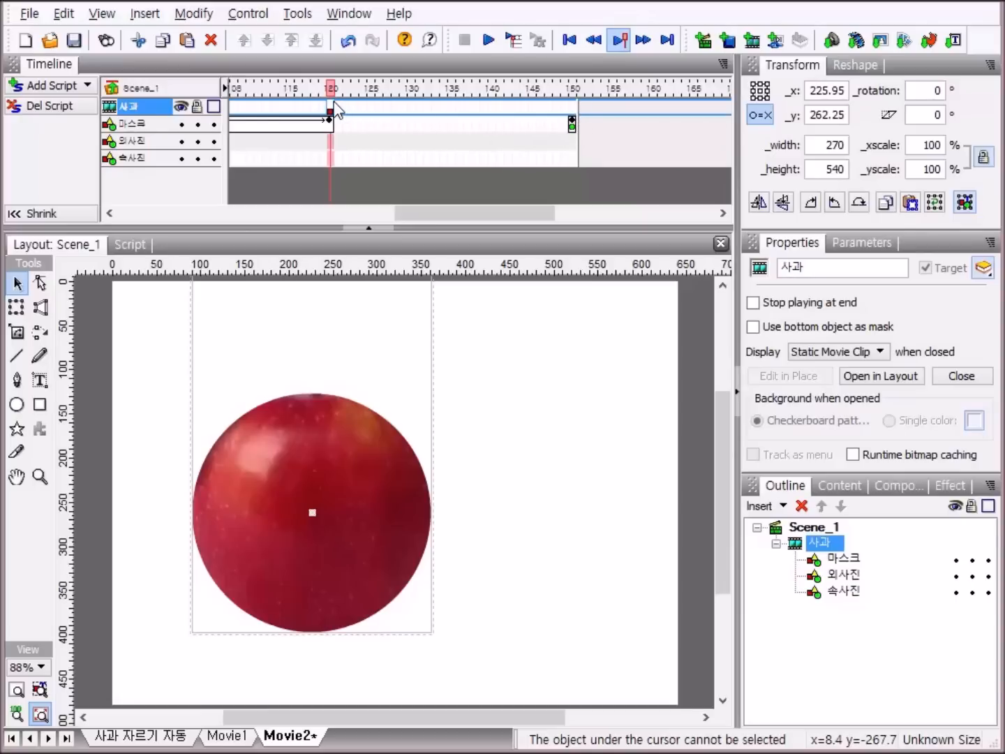
Step: Preview the movie twice to check the apple's opening and closing animation, stopping playback each time
mouse_move(336, 115)
left_click(489, 41)
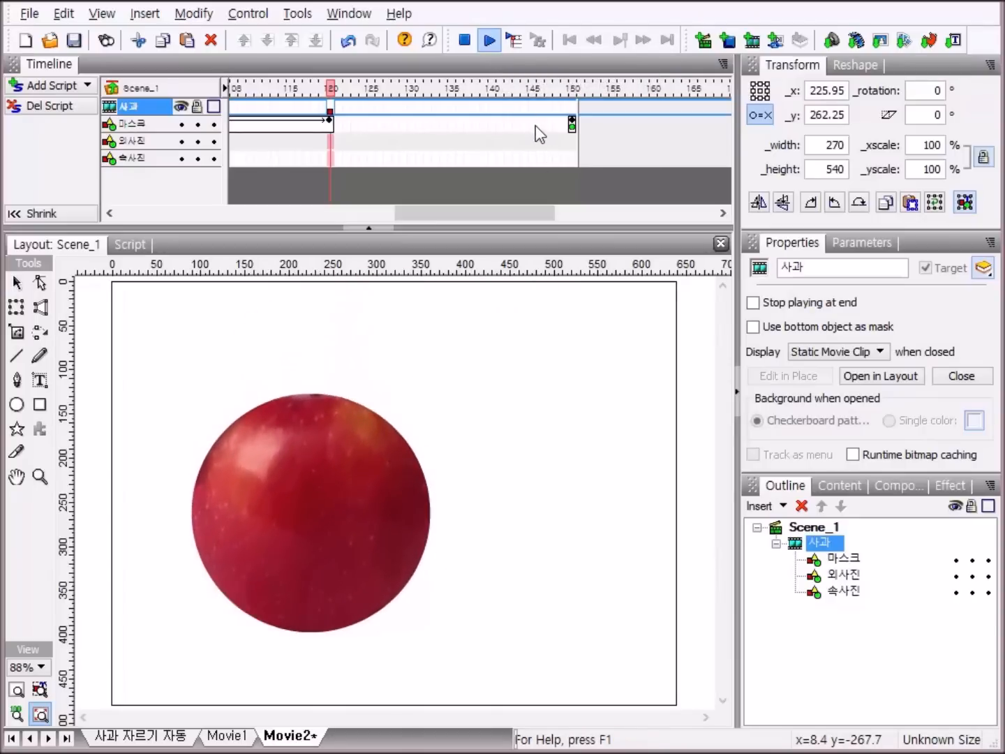
left_click(466, 40)
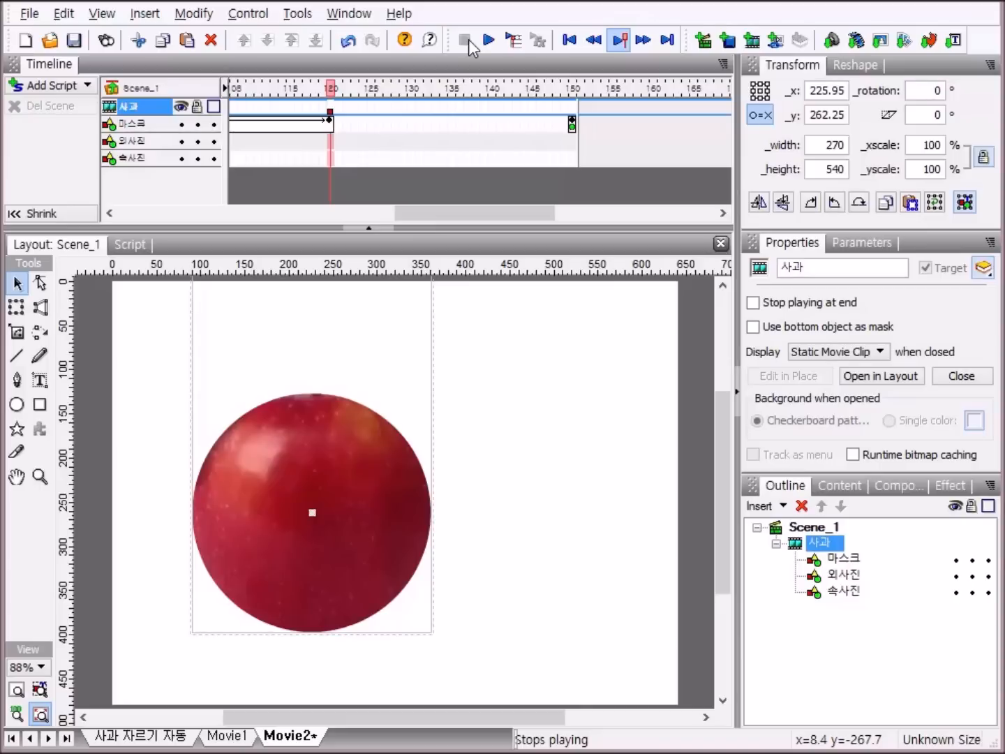
left_click(487, 41)
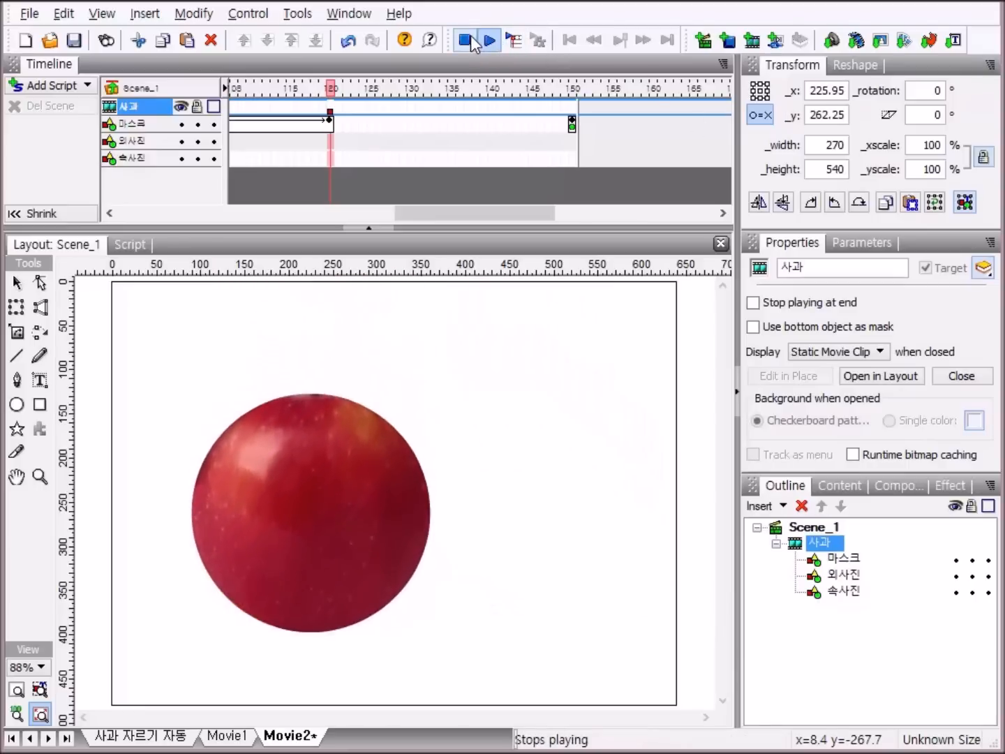
left_click(464, 40)
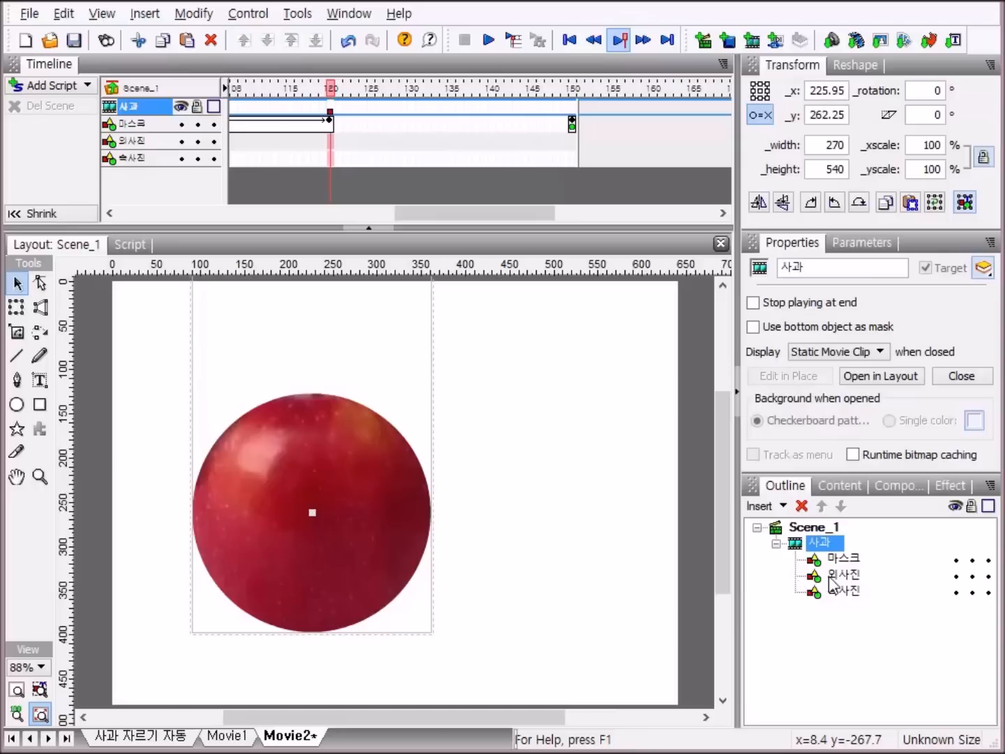
Step: Close the 사과 movie clip in the outline and copy it
left_click(776, 543)
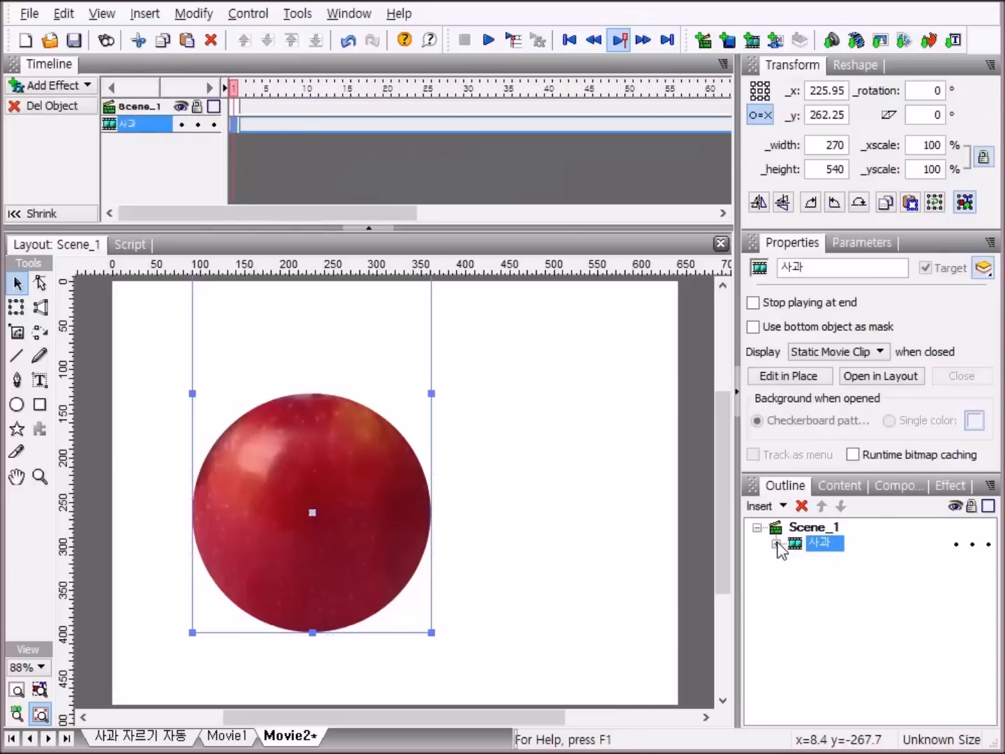
right_click(819, 547)
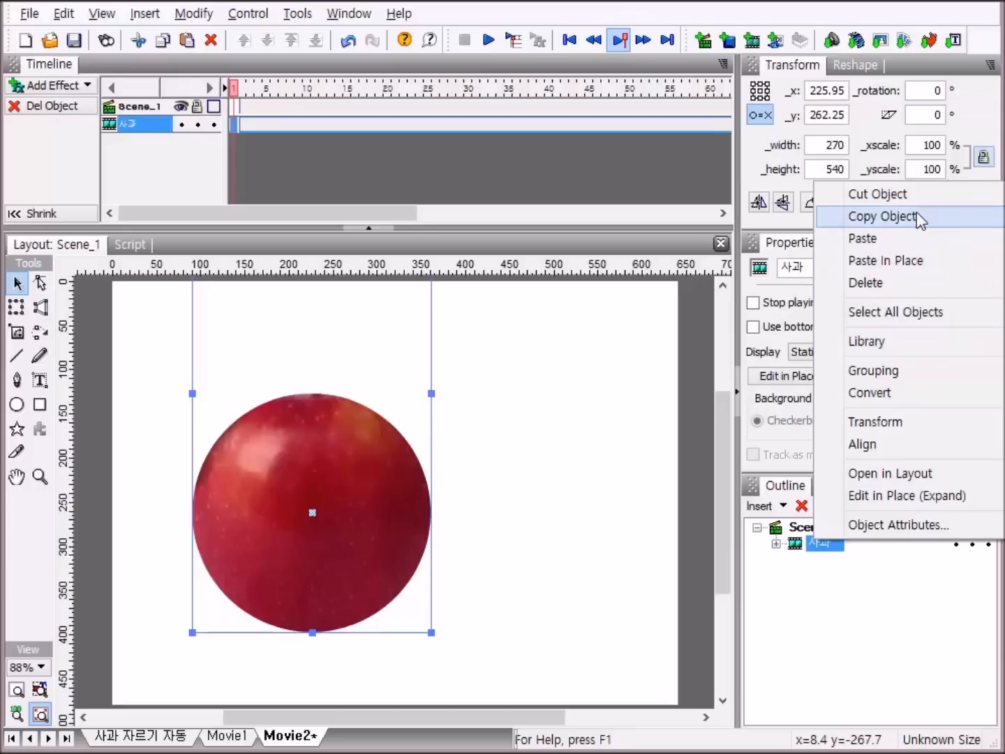
left_click(913, 217)
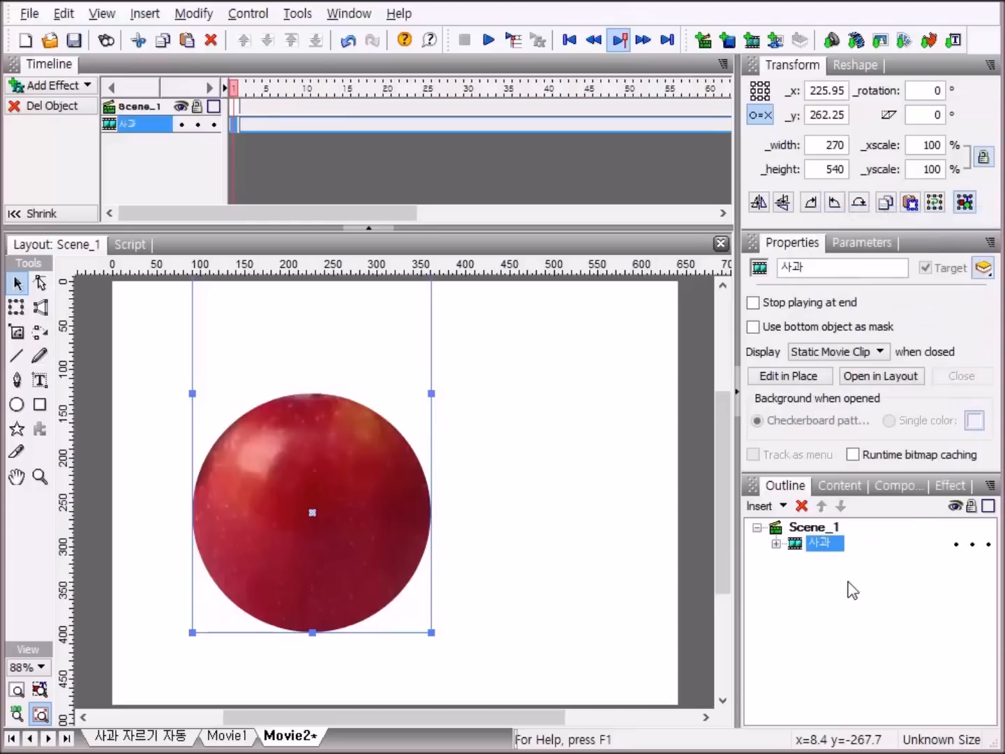
Step: Paste four copies of the 사과 movie clip in place in Scene_1
right_click(825, 541)
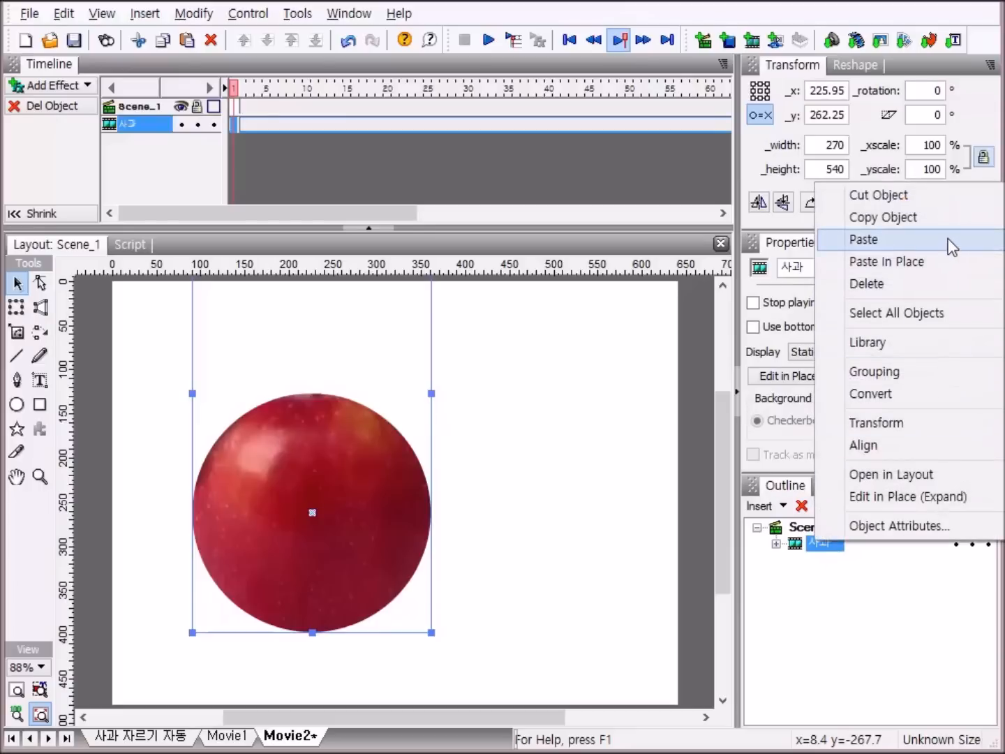
left_click(936, 264)
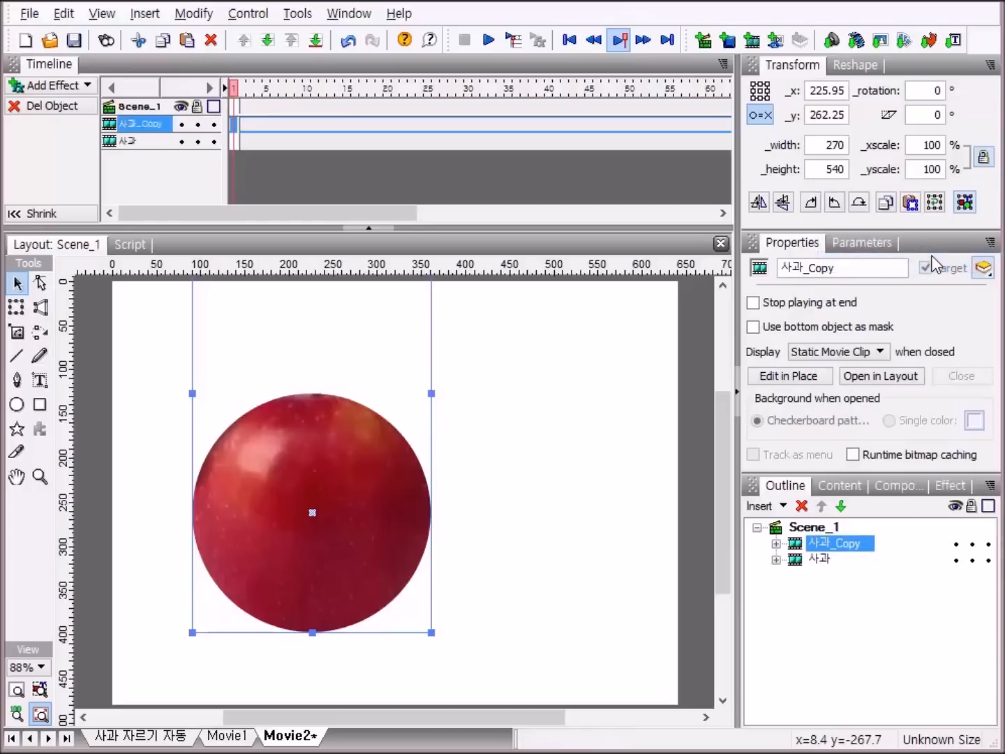
right_click(827, 541)
left_click(898, 244)
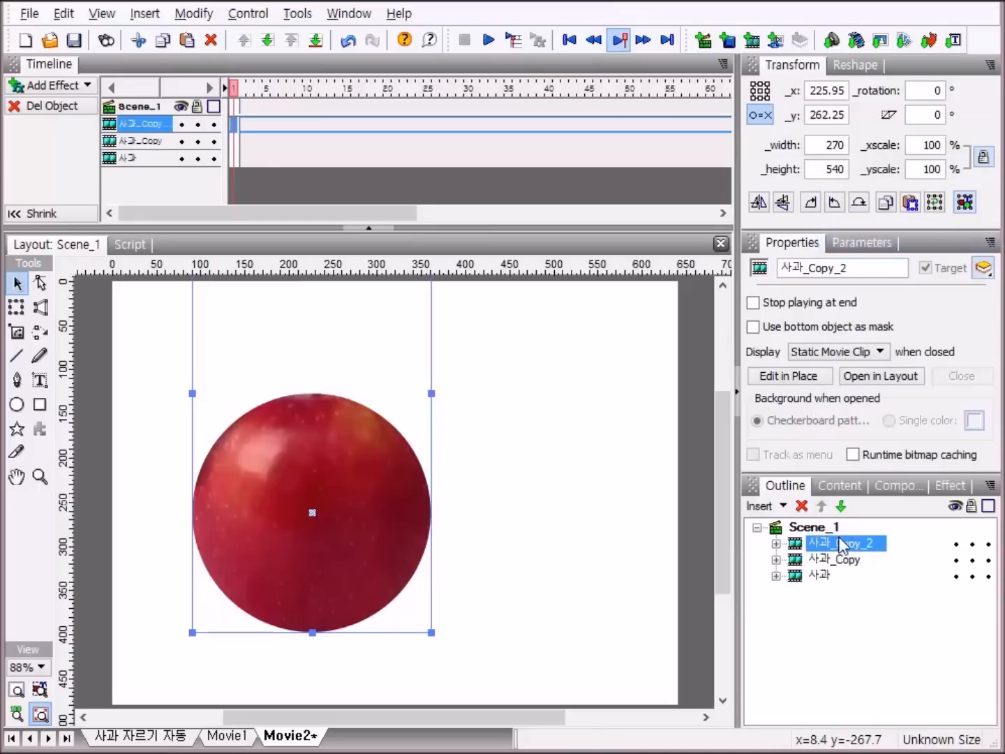
right_click(837, 530)
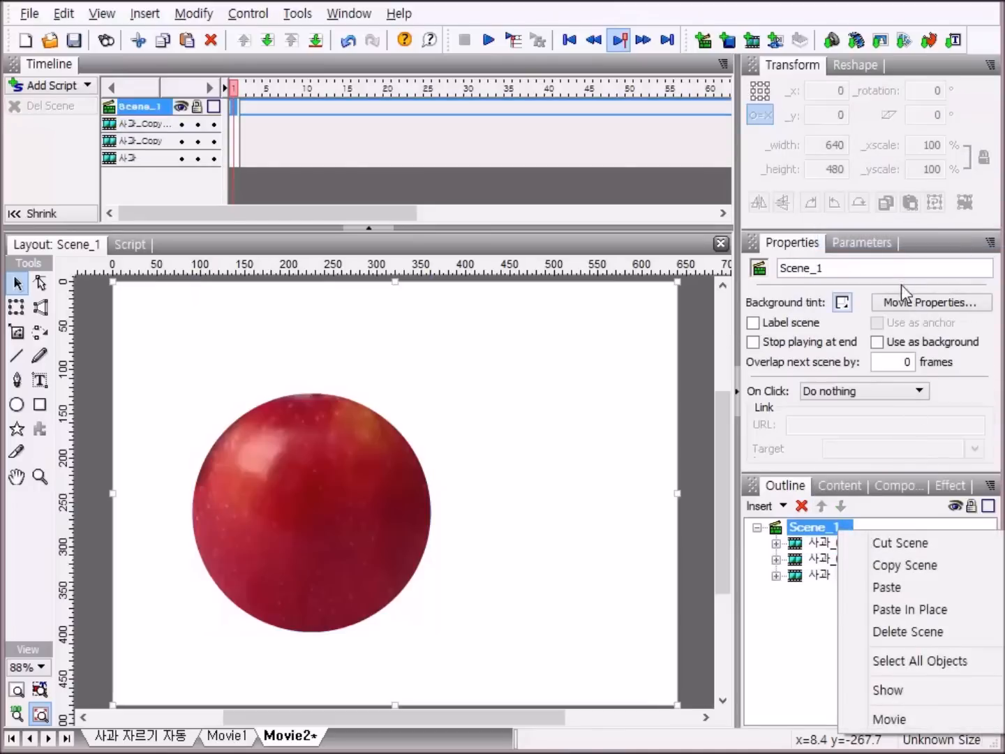
left_click(826, 545)
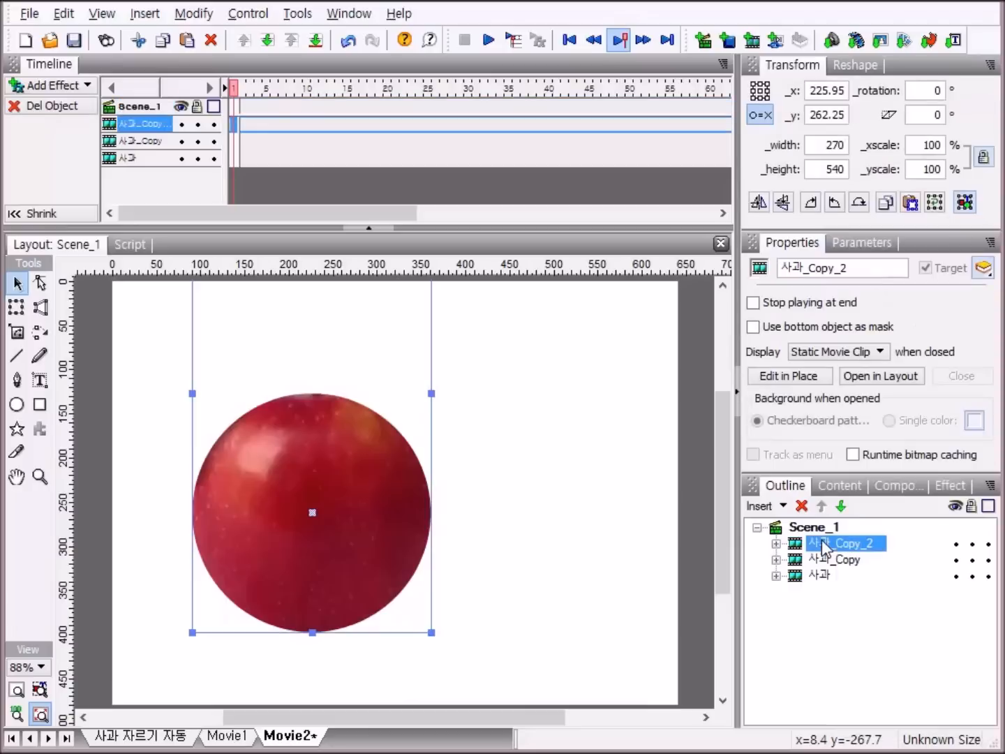
right_click(826, 544)
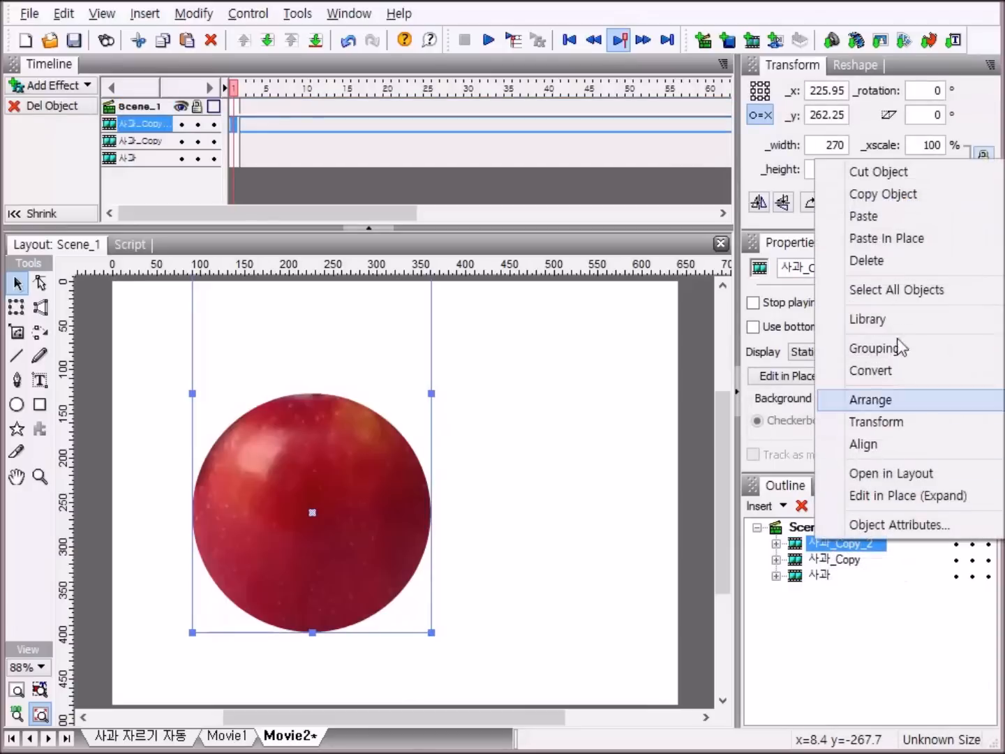
left_click(881, 240)
right_click(813, 541)
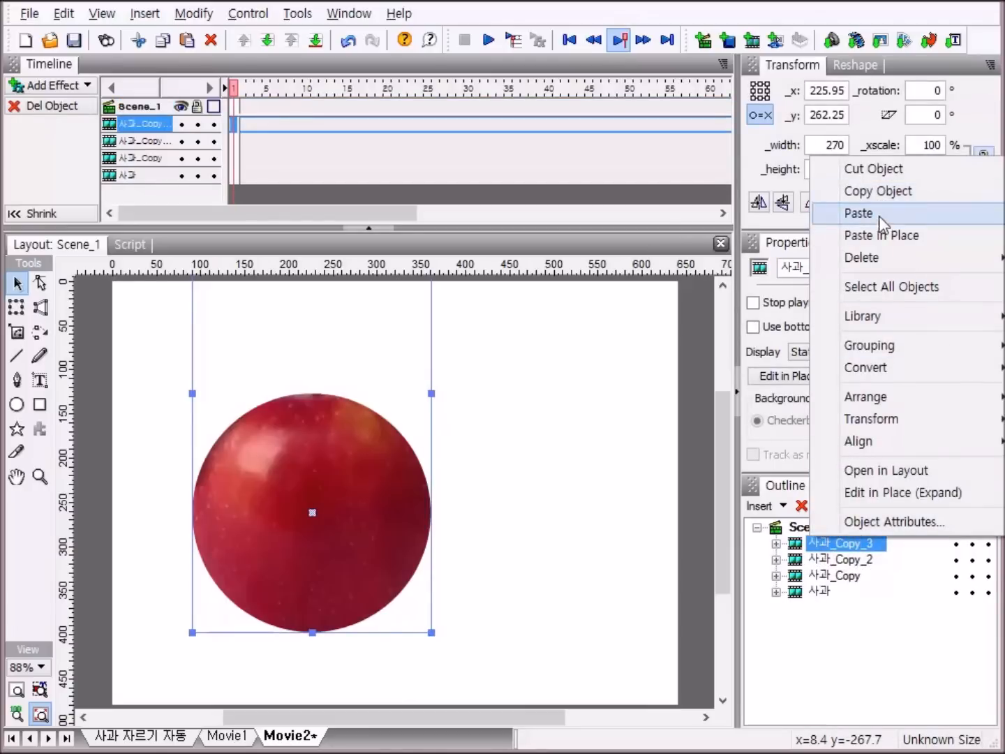
left_click(871, 236)
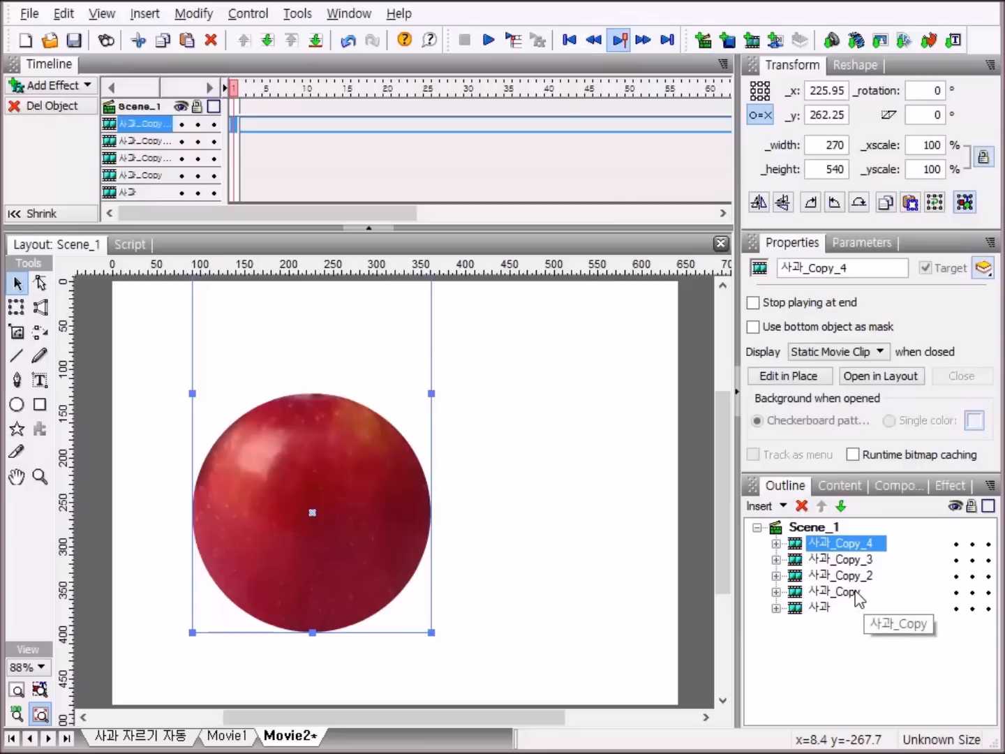
Step: Rename the 사과_Copy movie clip as 사과1
left_click(838, 592)
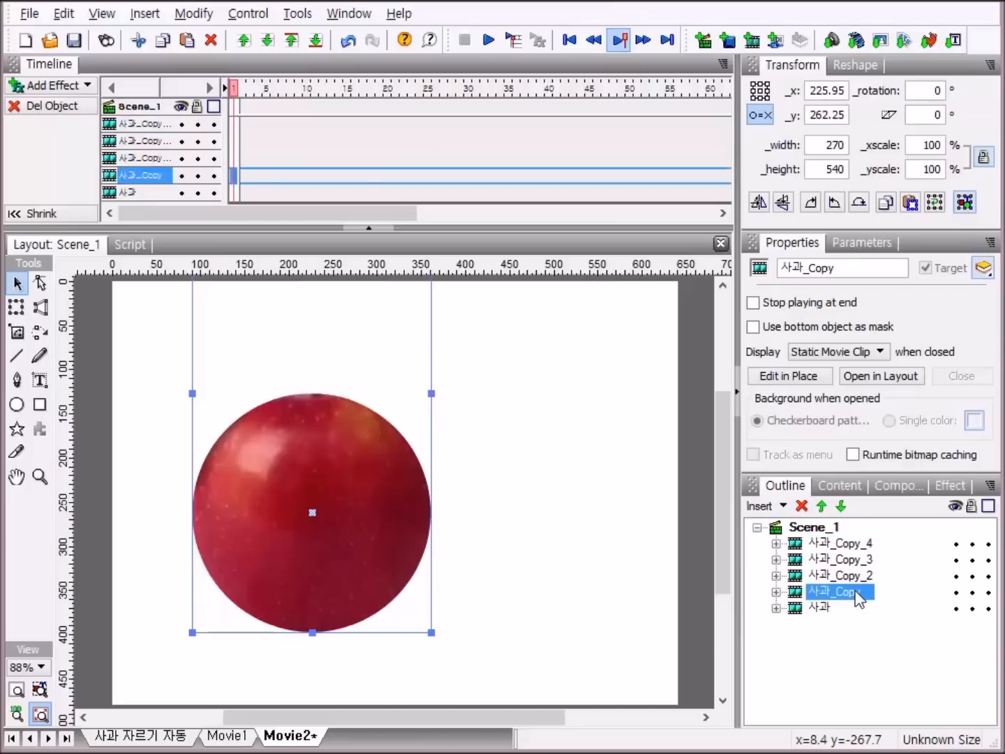
left_click(856, 593)
left_click(857, 599)
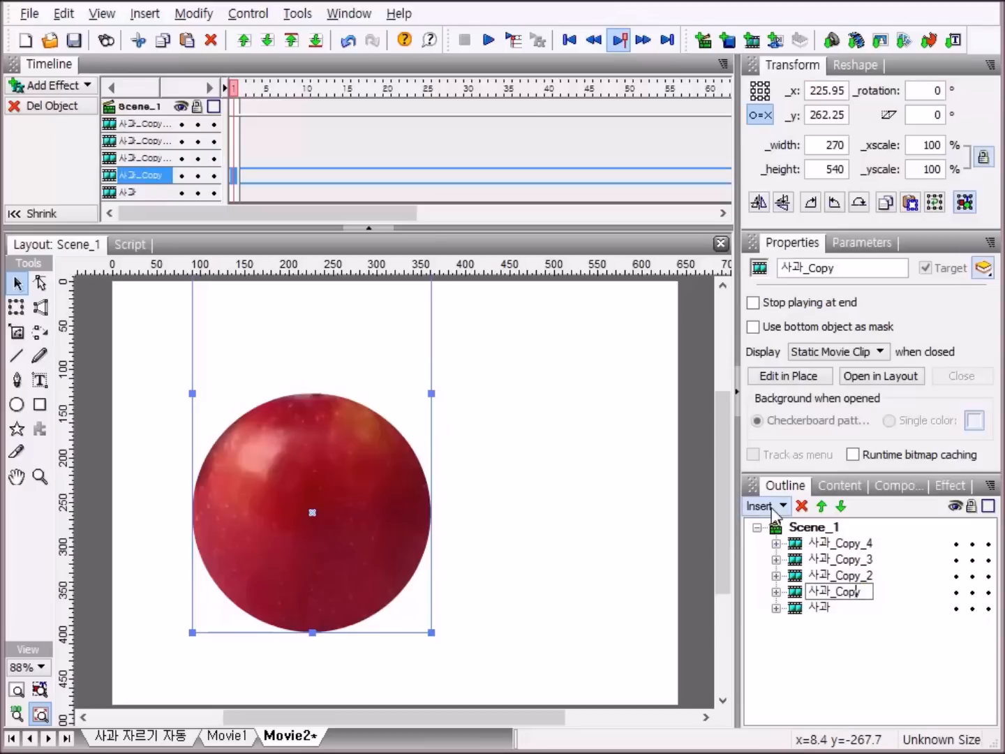
key("BackSpace")
key("BackSpace")
key("BackSpace")
left_click(855, 580)
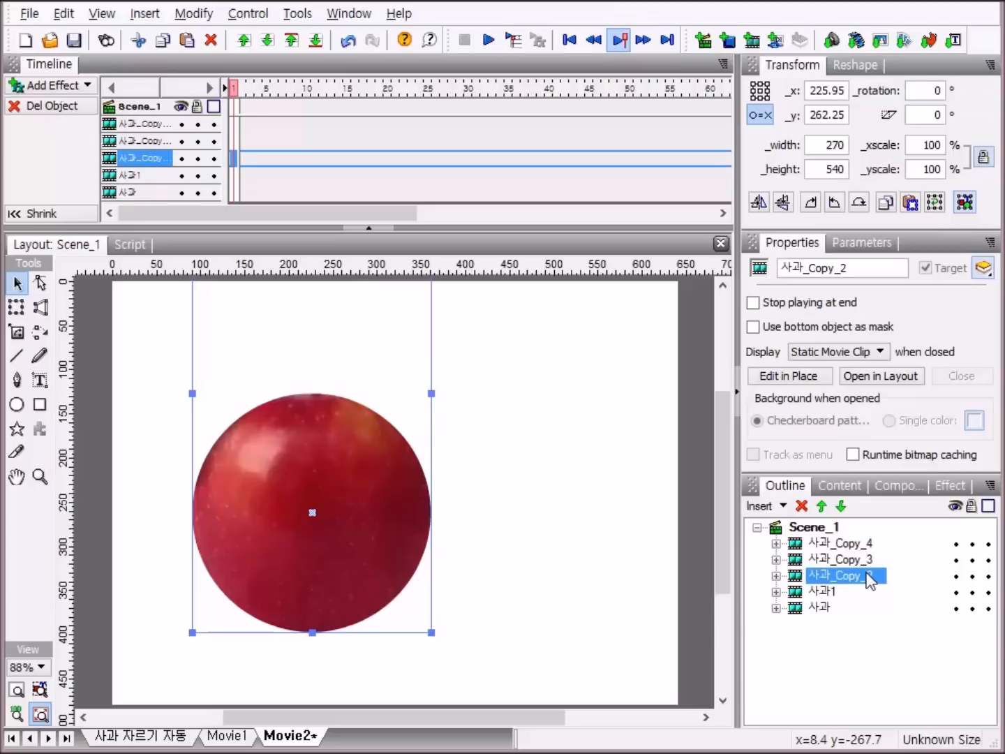
Step: Rename the 사과_Copy_2 movie clip as 사과2
left_click(870, 580)
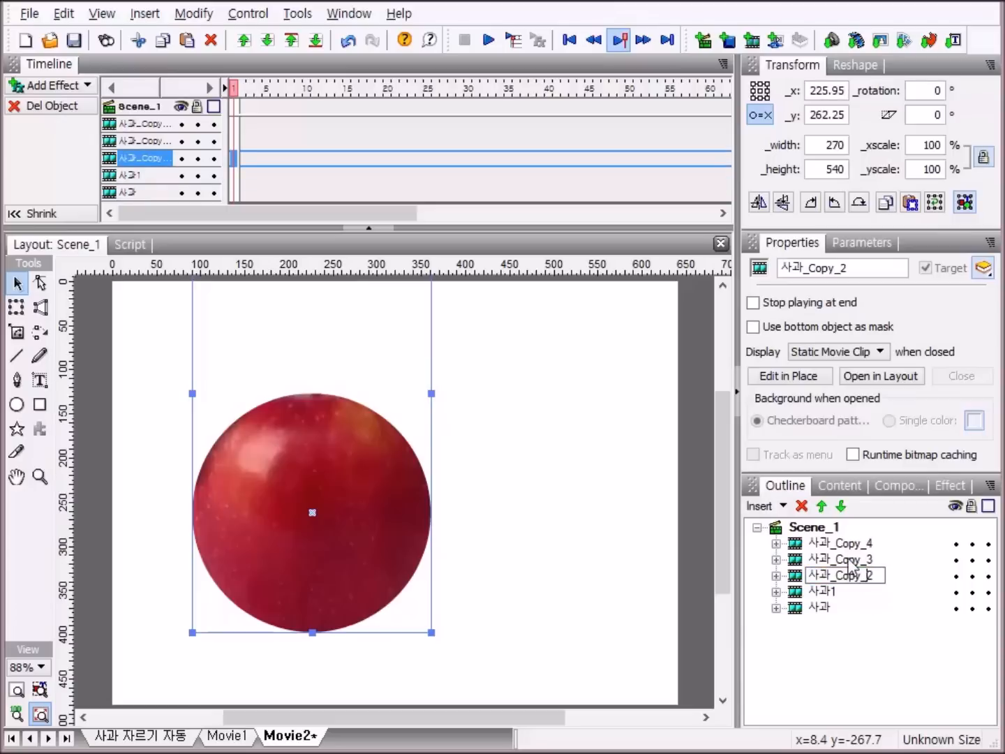
key("BackSpace")
key("BackSpace")
key("BackSpace")
key("BackSpace")
key("BackSpace")
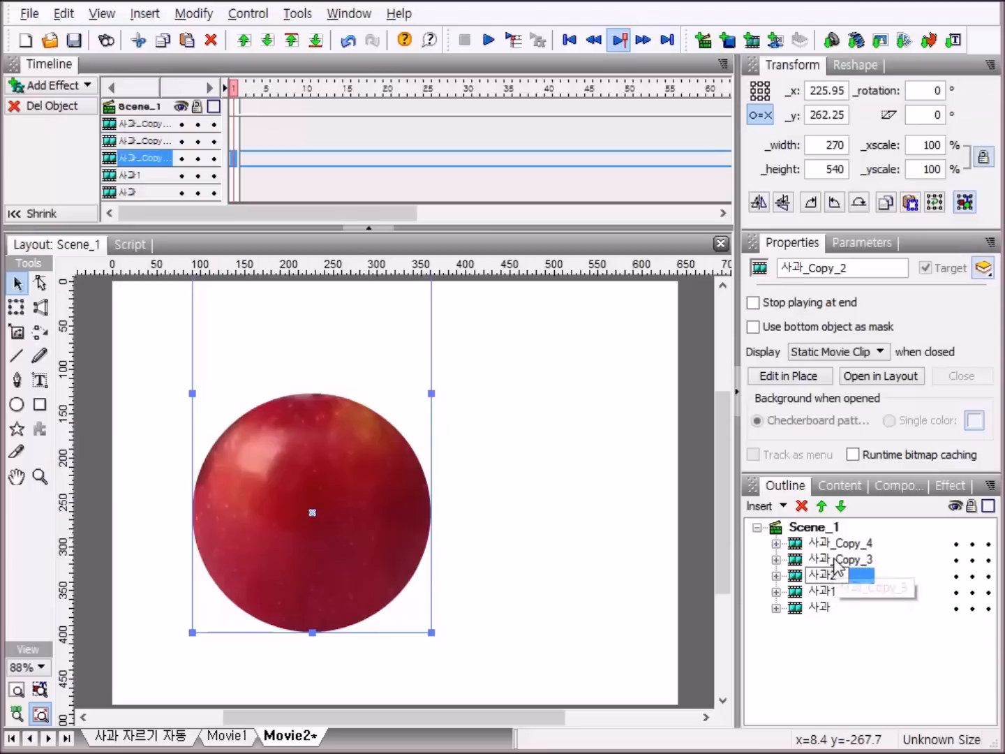
Step: Rename the 사과_Copy_3 movie clip as 사과3
left_click(840, 562)
left_click(858, 561)
left_click(868, 559)
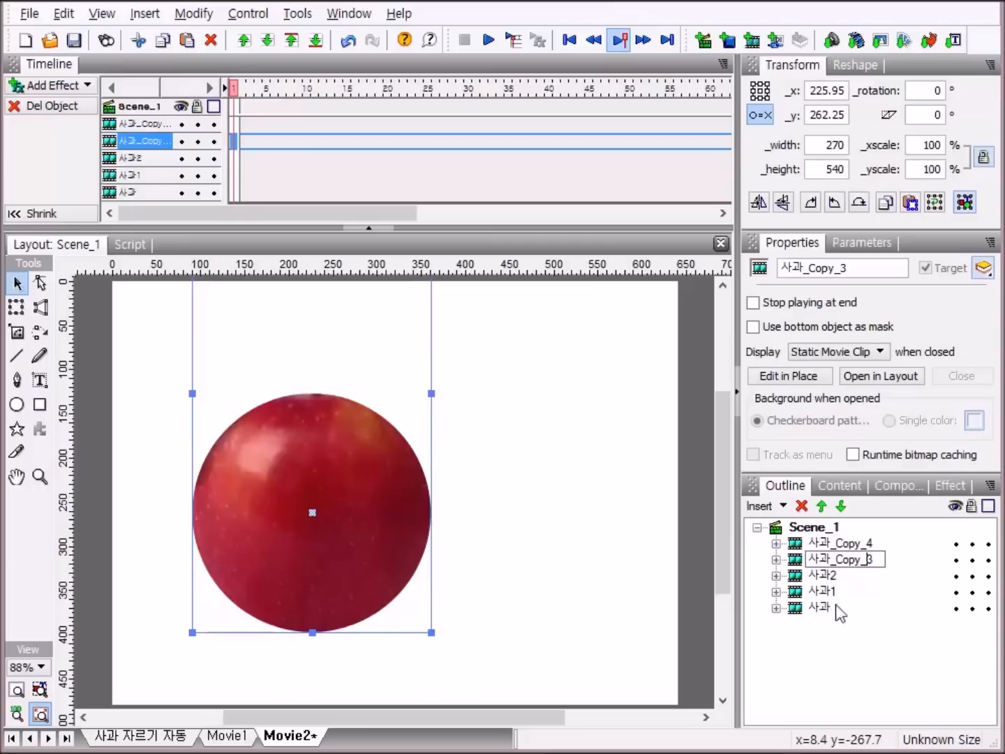
key("BackSpace")
key("BackSpace")
key("BackSpace")
key("BackSpace")
key("BackSpace")
key("BackSpace")
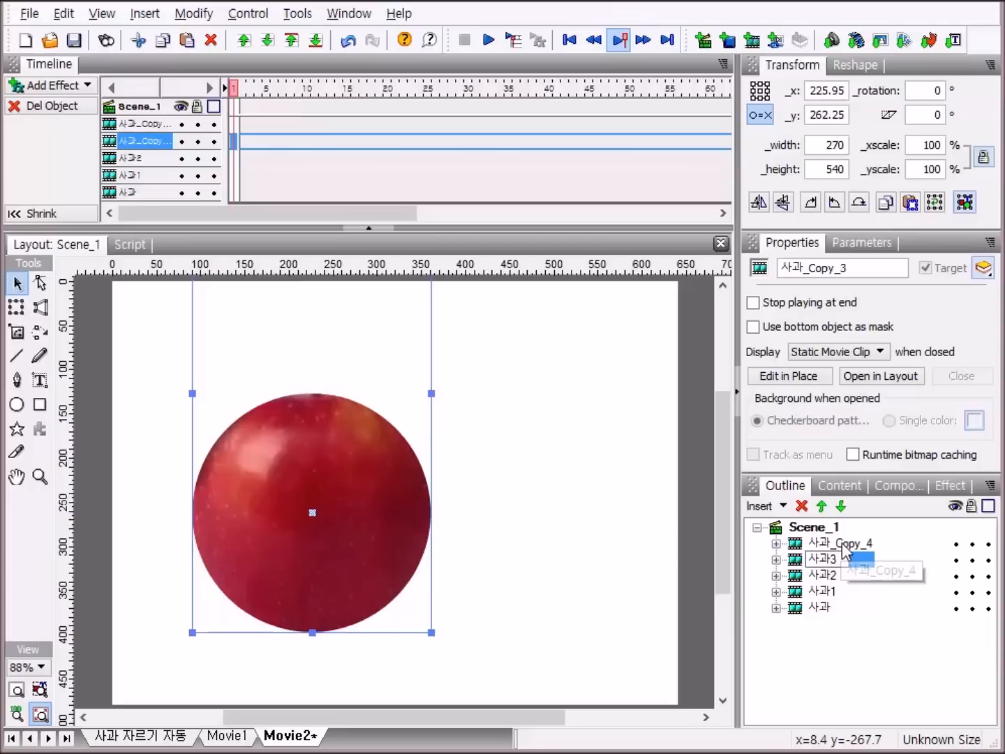
Step: Rename the 사과_Copy_4 movie clip as 사과4
left_click(846, 550)
left_click(867, 543)
left_click(867, 542)
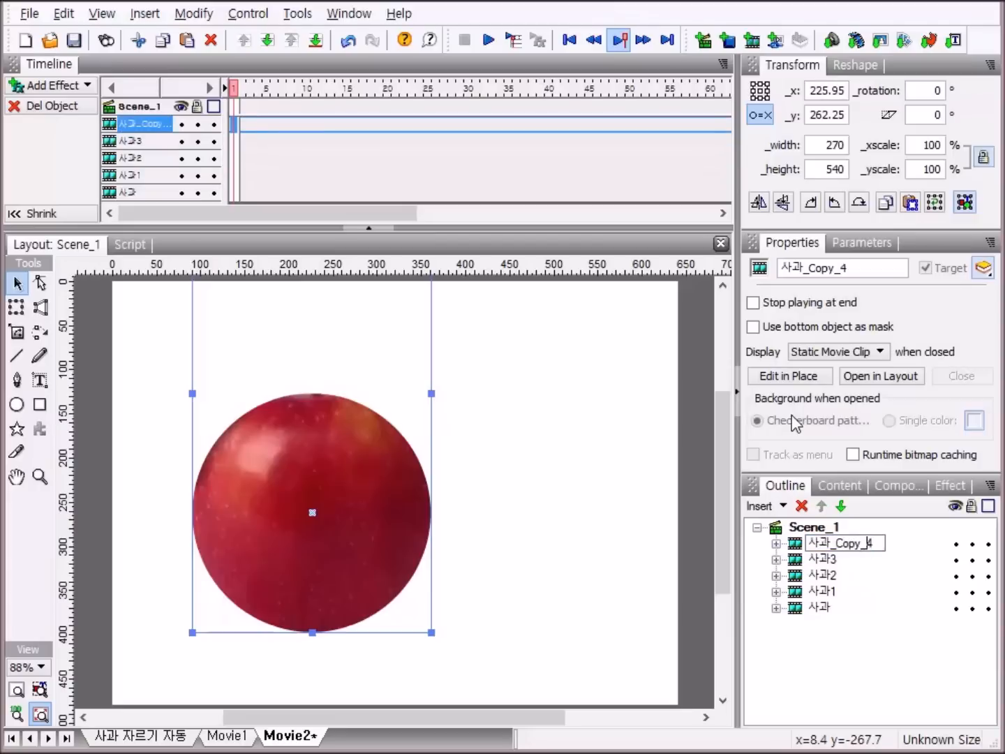
key("BackSpace")
key("BackSpace")
key("BackSpace")
key("BackSpace")
key("BackSpace")
key("BackSpace")
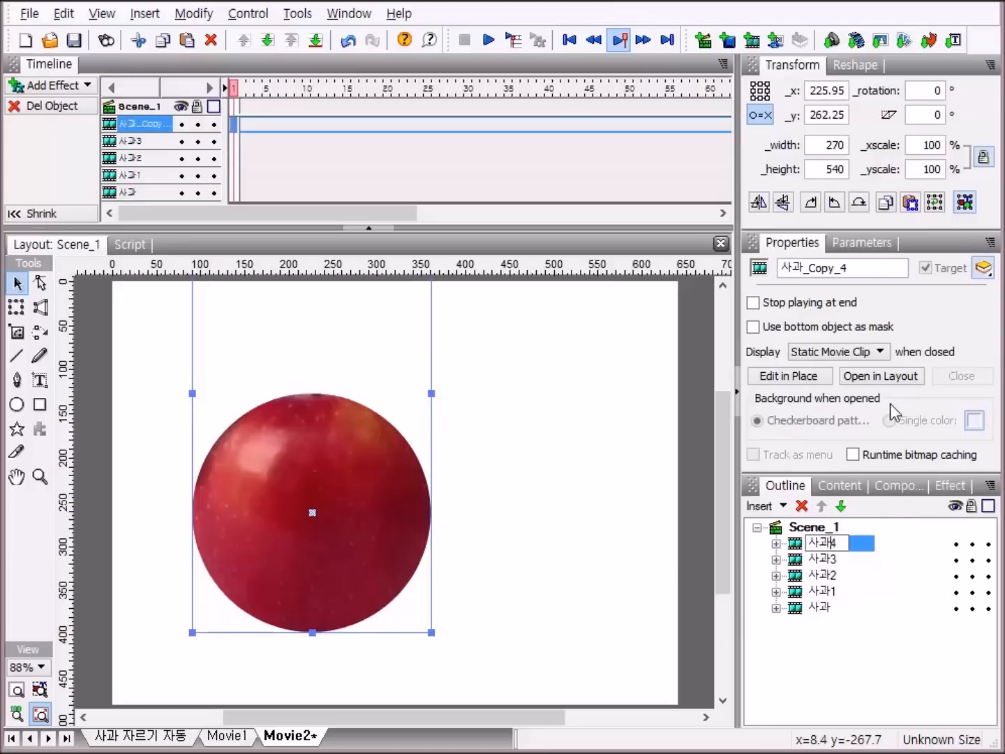
Step: Group all five clips, from 사과 through 사과4, as a single movie clip
left_click(798, 608)
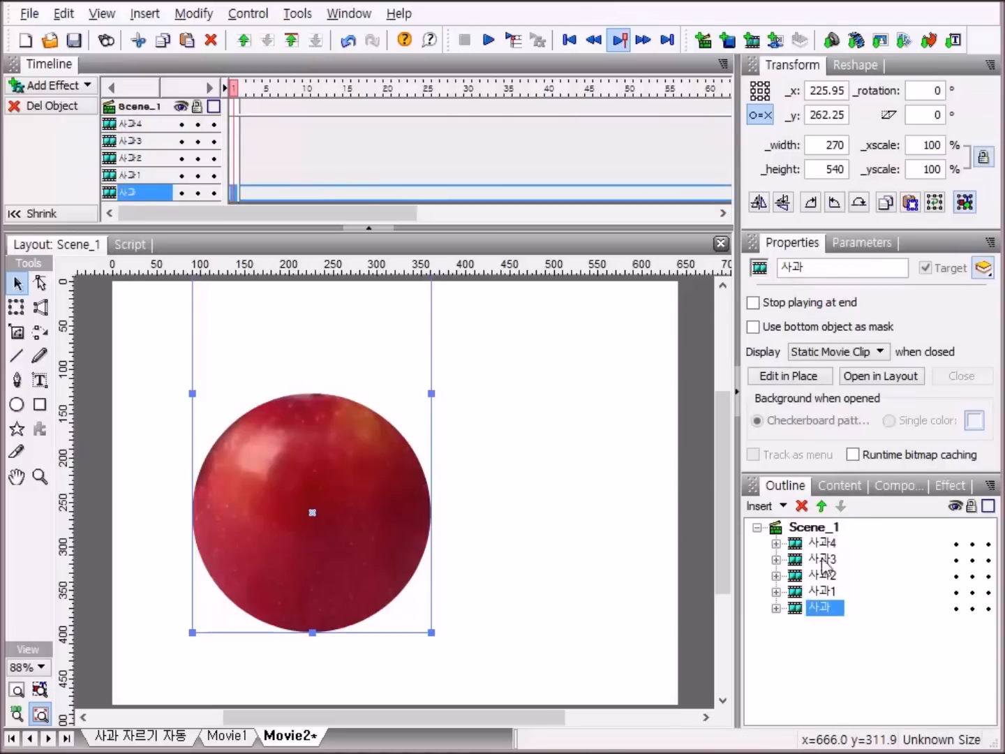
left_click(798, 544, "shift")
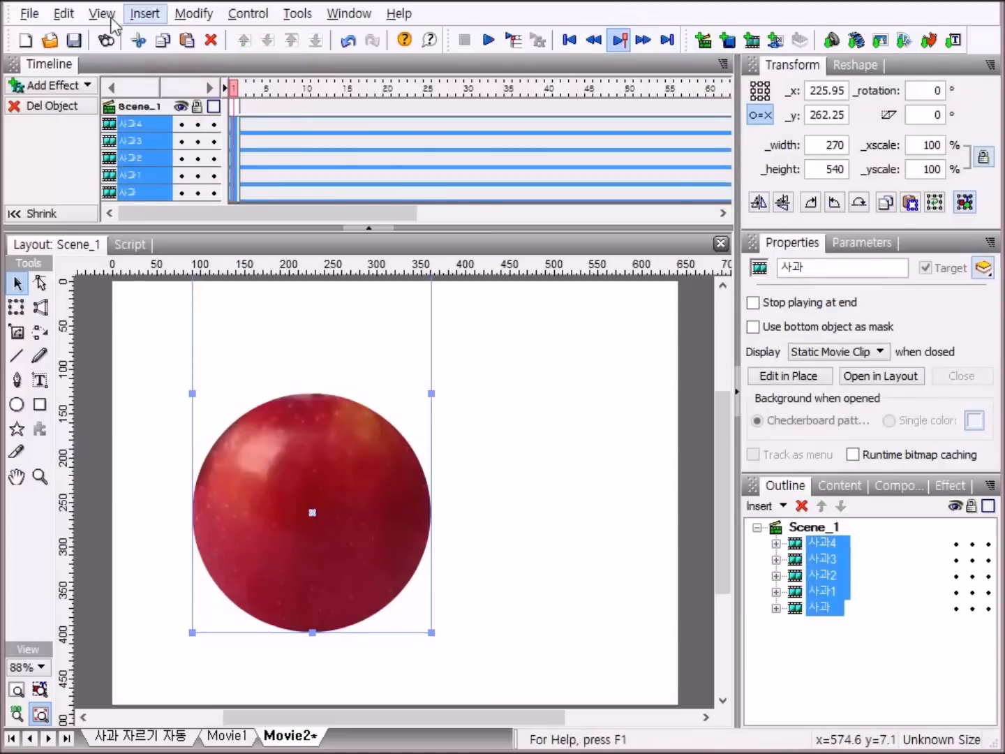
left_click(193, 16)
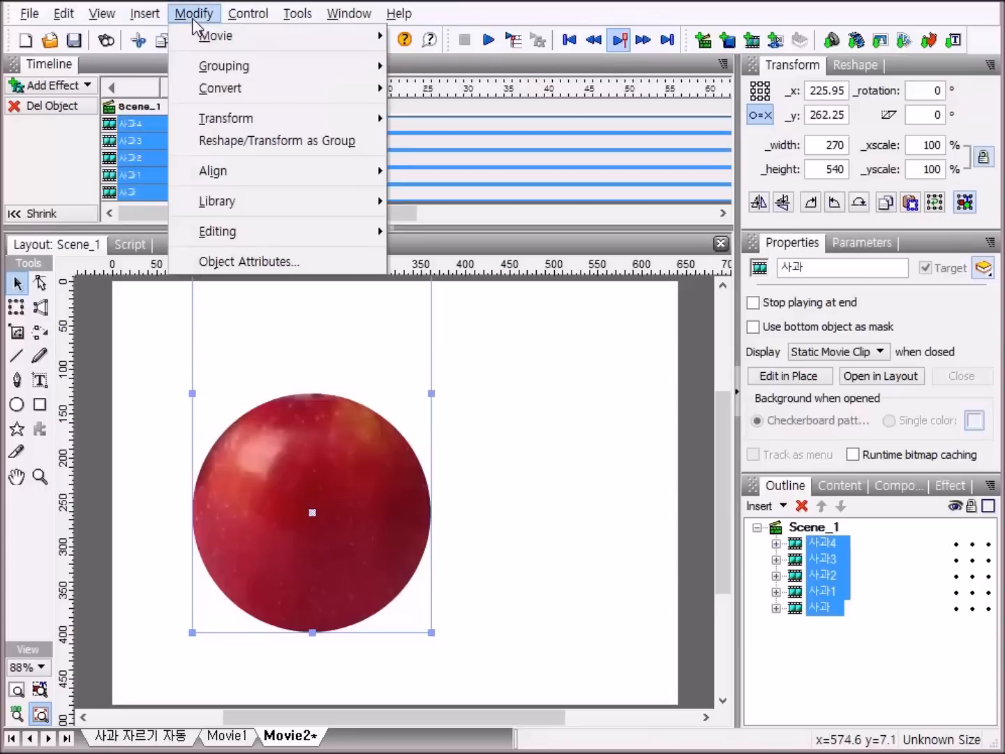
mouse_move(213, 66)
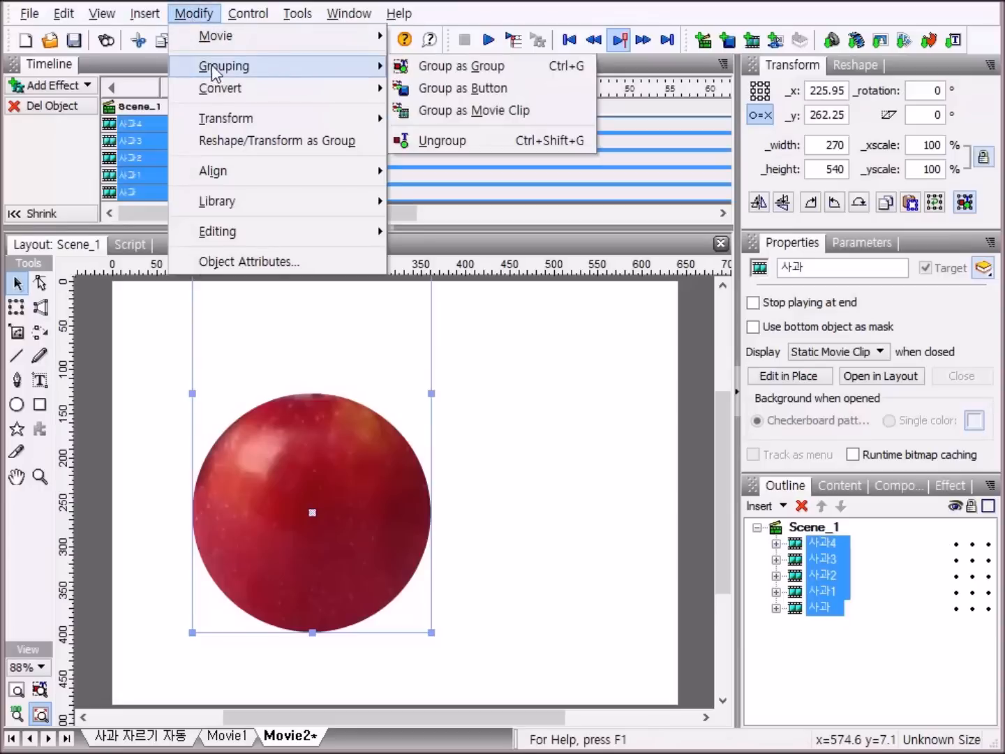
left_click(544, 113)
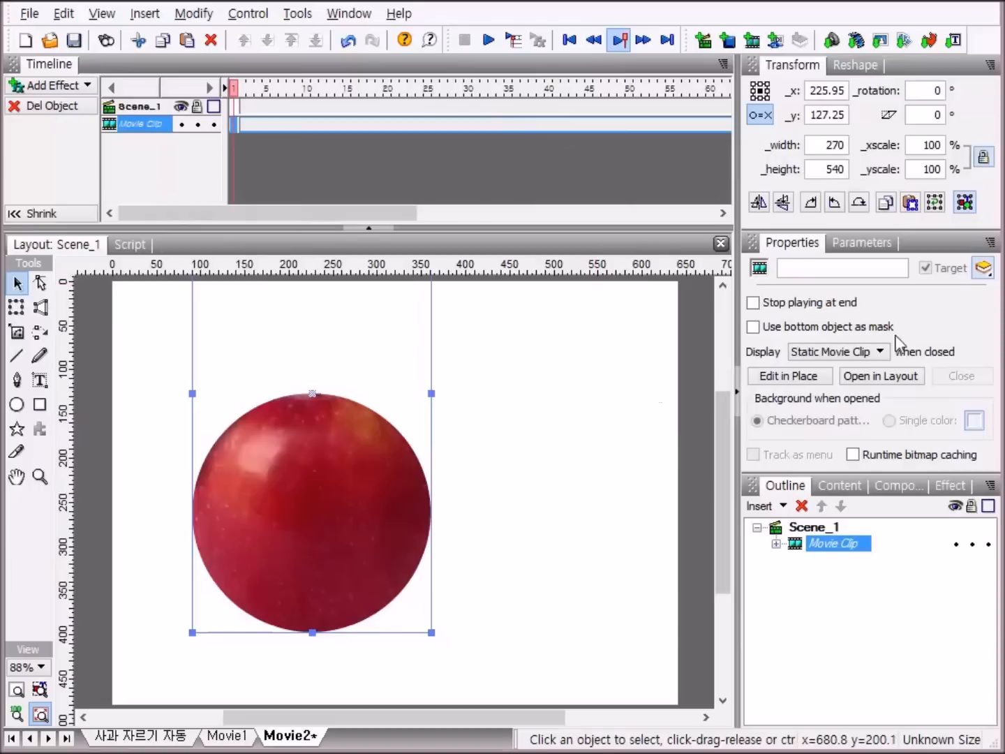
Step: Name the new grouped movie clip 사과
double_click(834, 542)
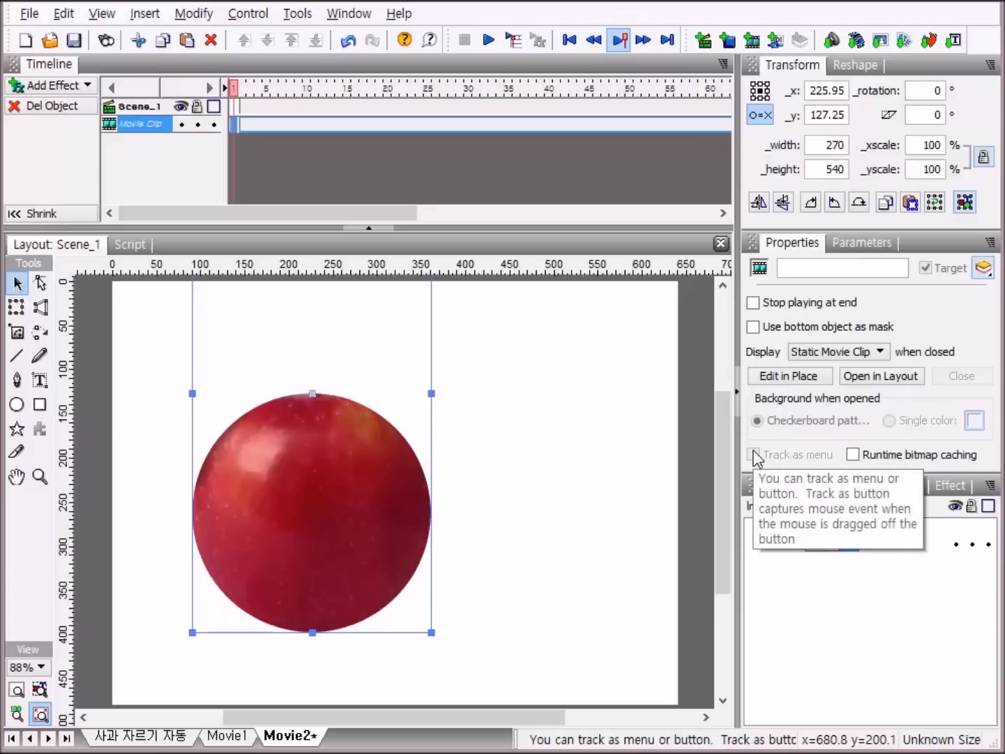
type("사")
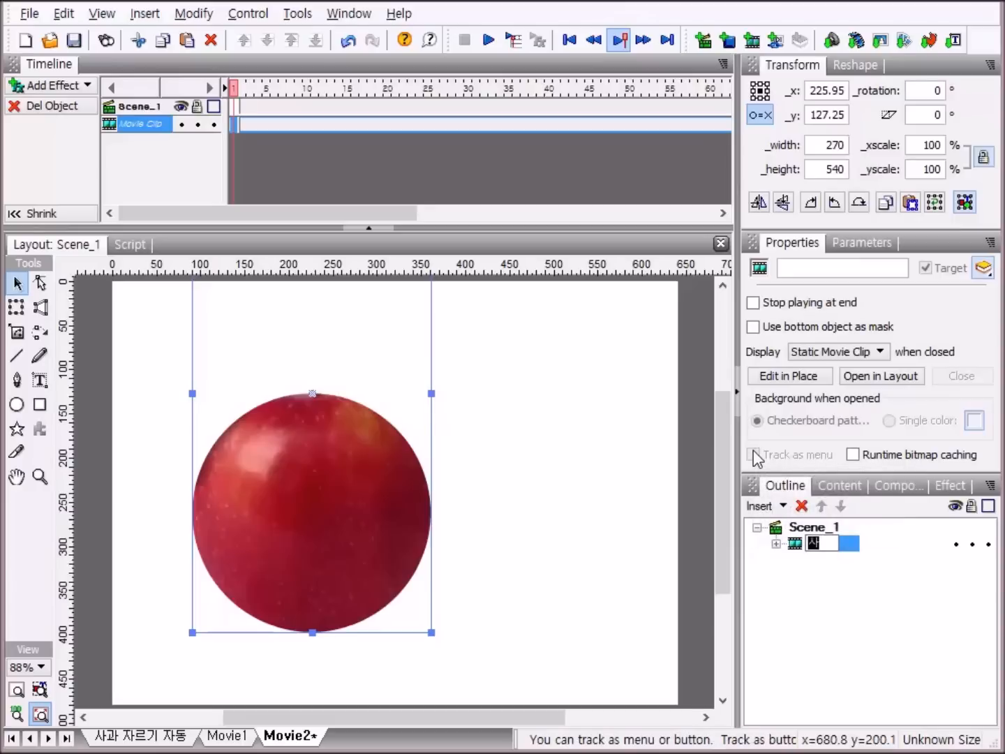
type("과")
key("Return")
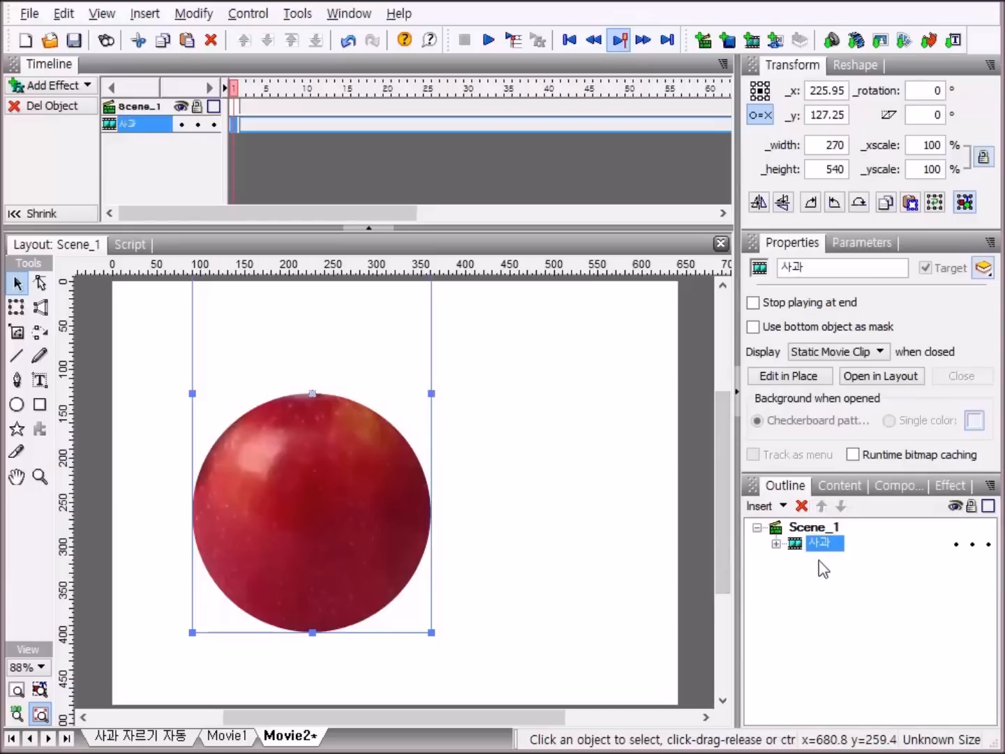
Step: Inside the grouped 사과 clip, add a Place effect at frame 1 and a Remove effect at frame 2 to the inner 사과 clip
left_click(776, 543)
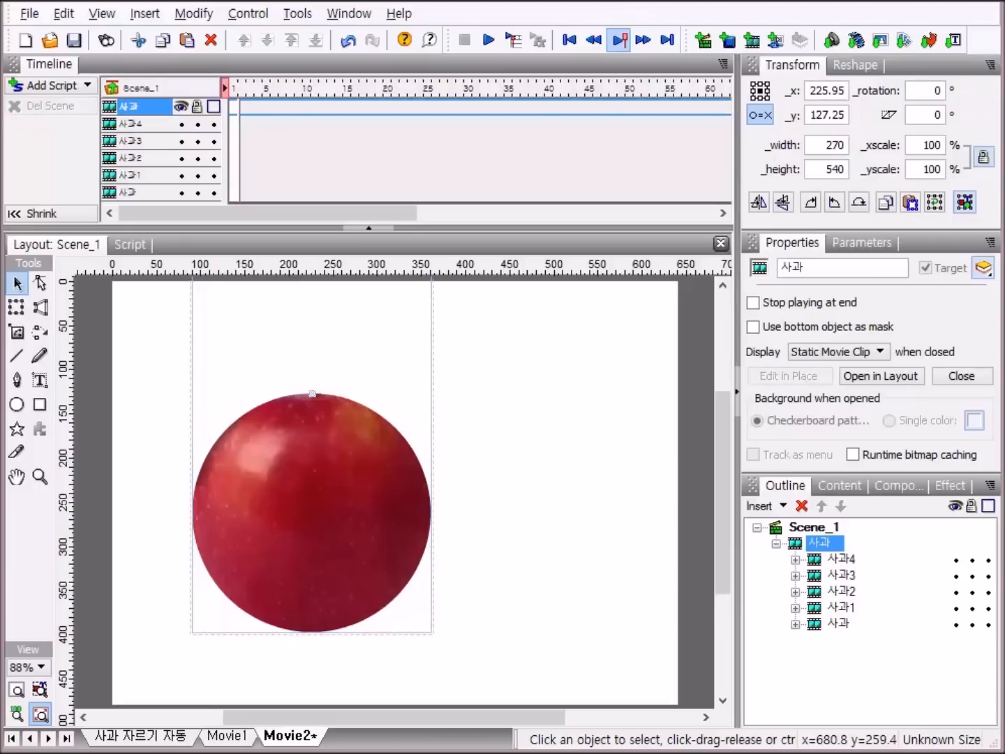
left_click(815, 625)
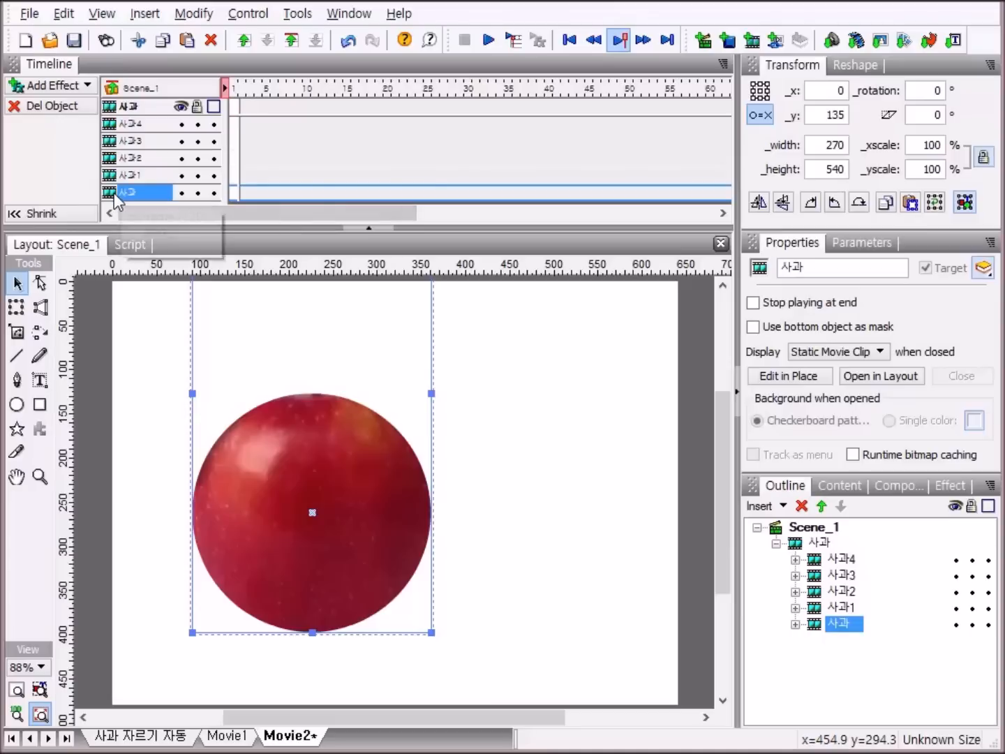
right_click(232, 194)
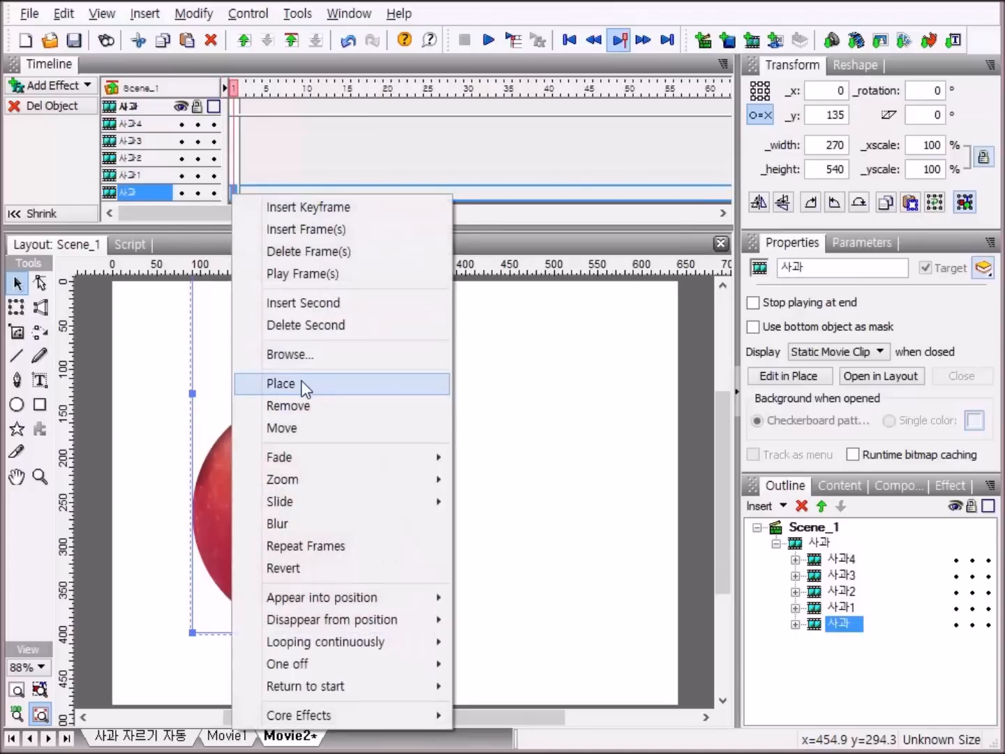
left_click(300, 383)
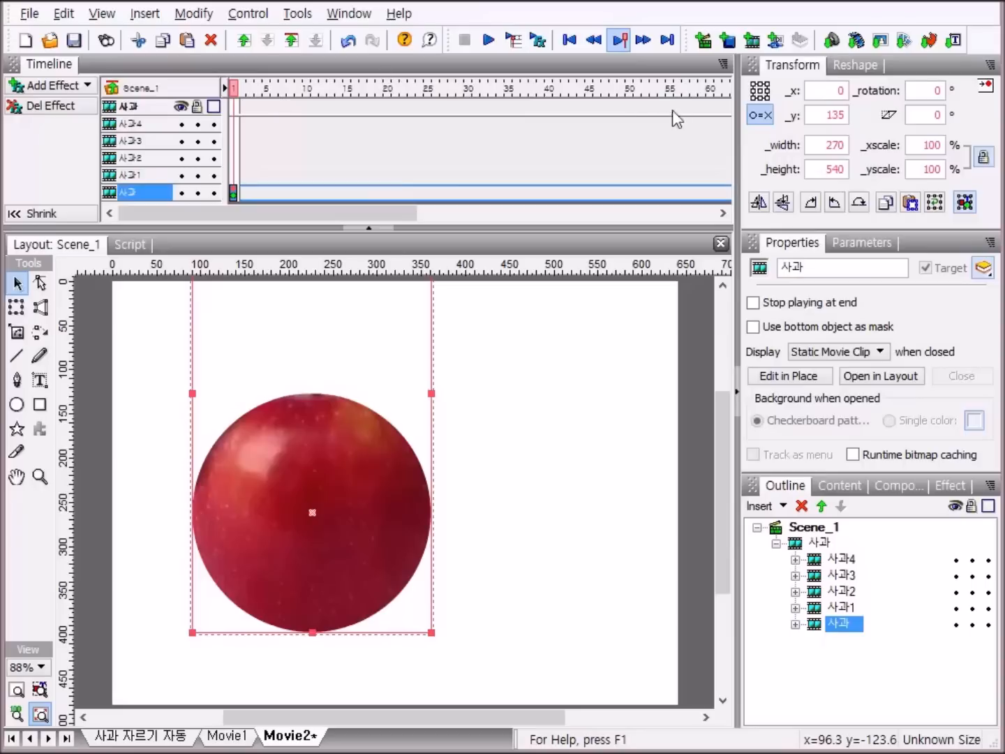
left_click(625, 40)
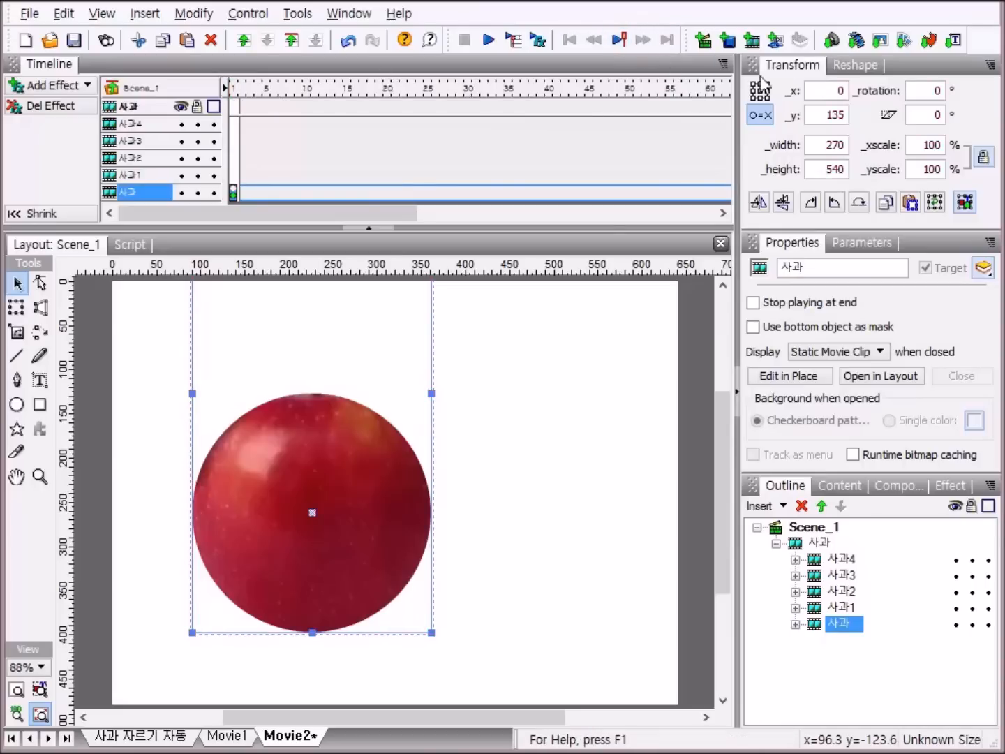
right_click(241, 192)
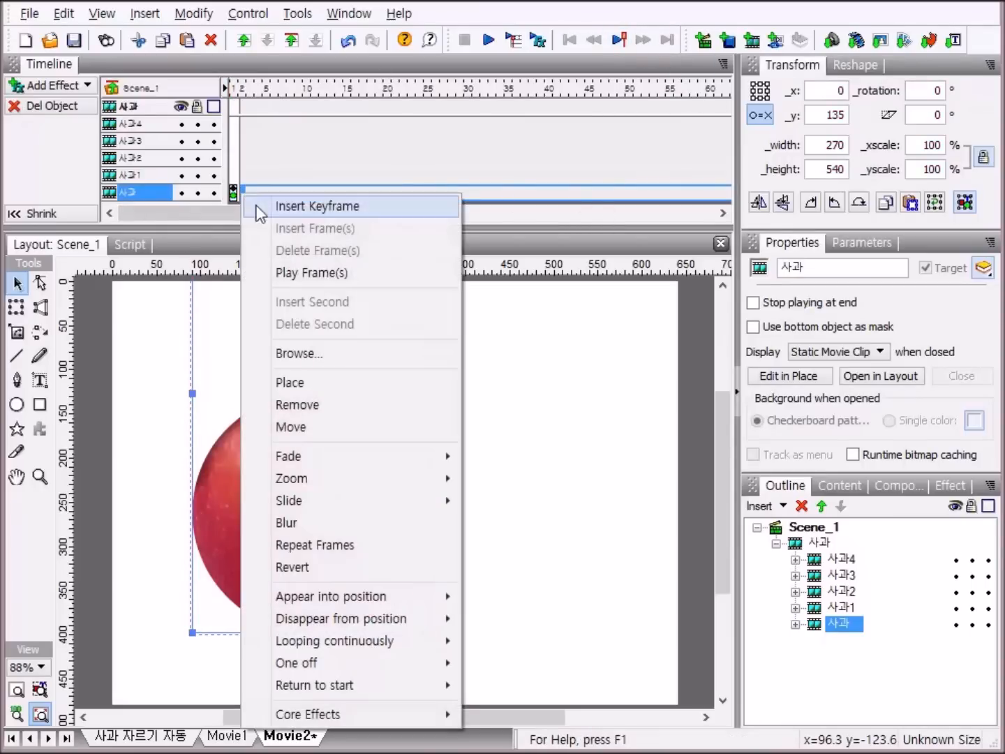
left_click(311, 404)
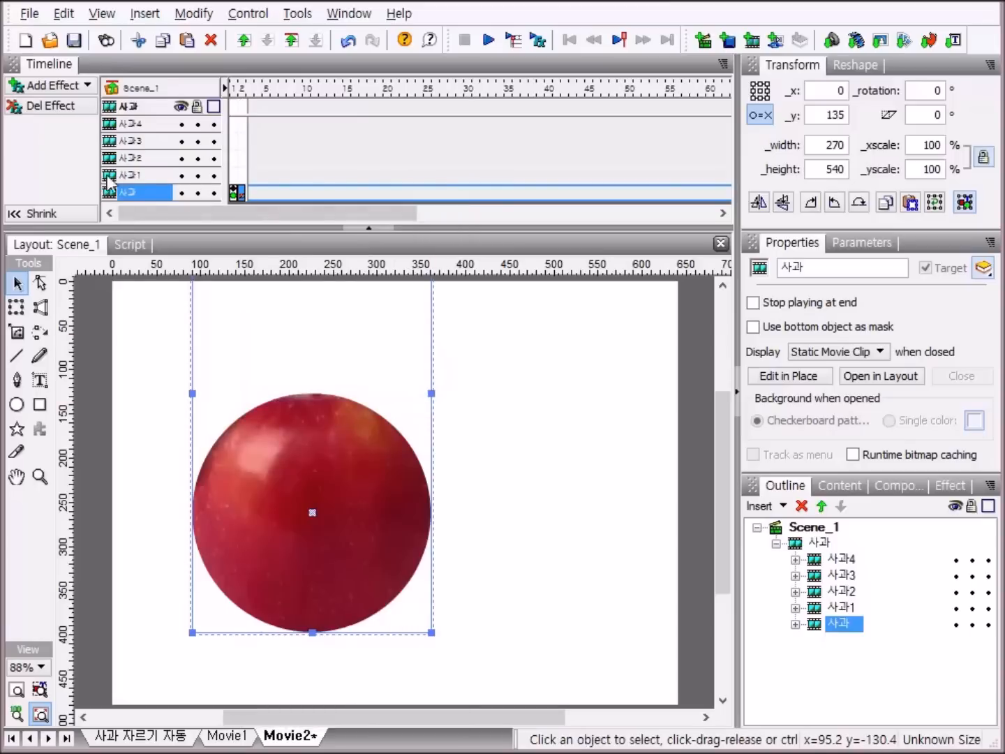
Step: Add a Place effect at frame 2 and a Remove effect at frame 3 to the 사과1 clip
right_click(244, 177)
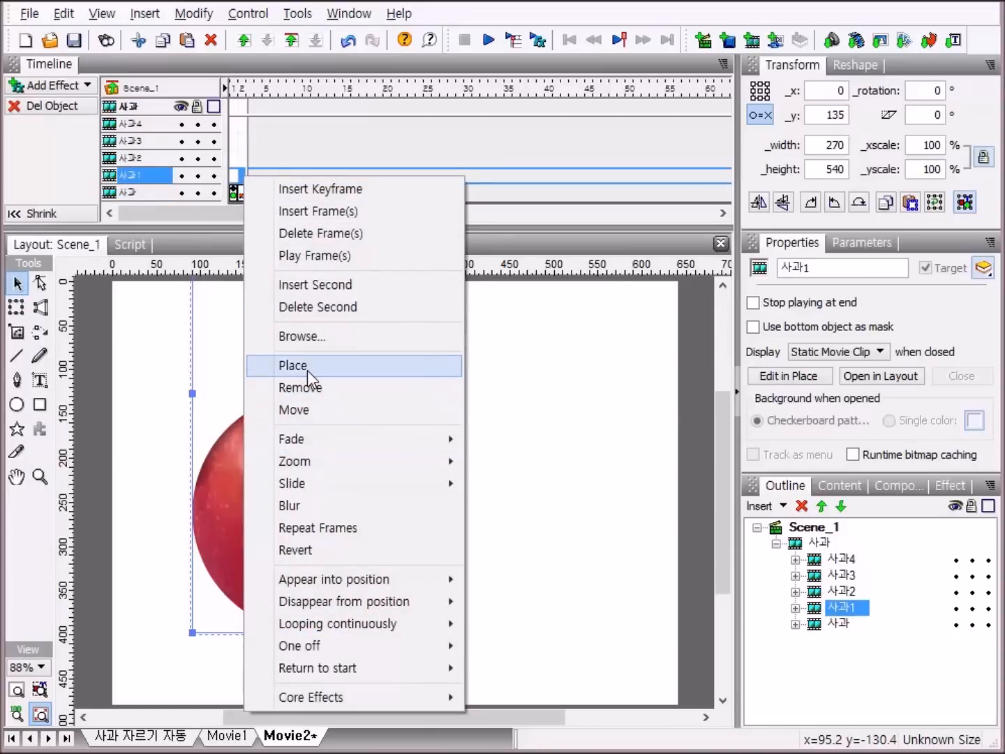
left_click(307, 370)
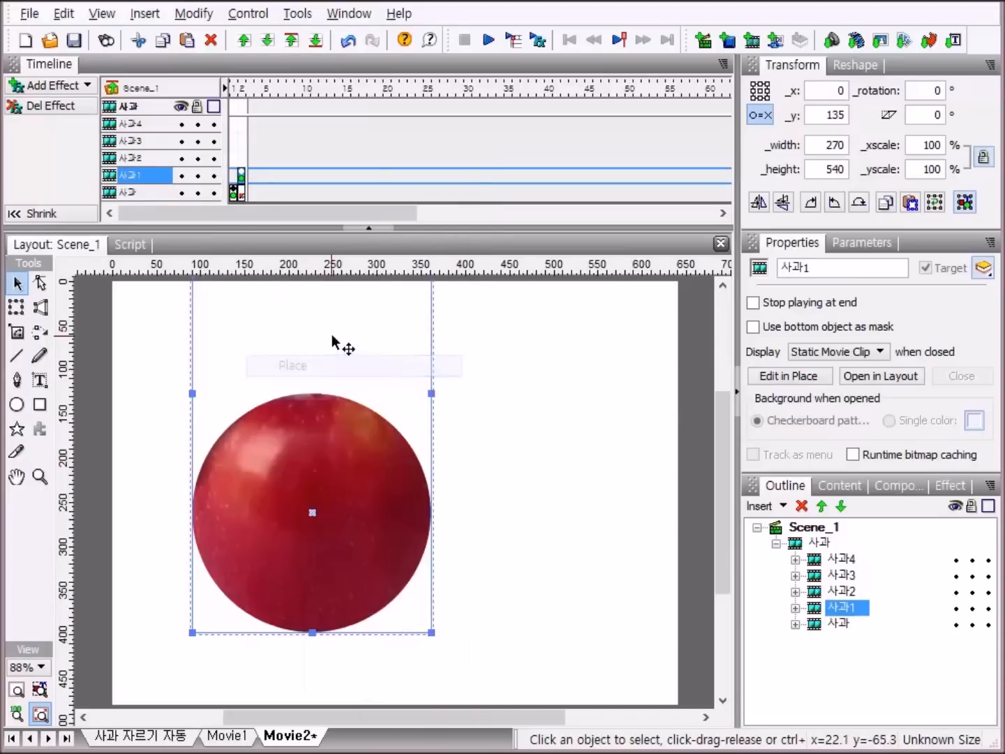
right_click(246, 178)
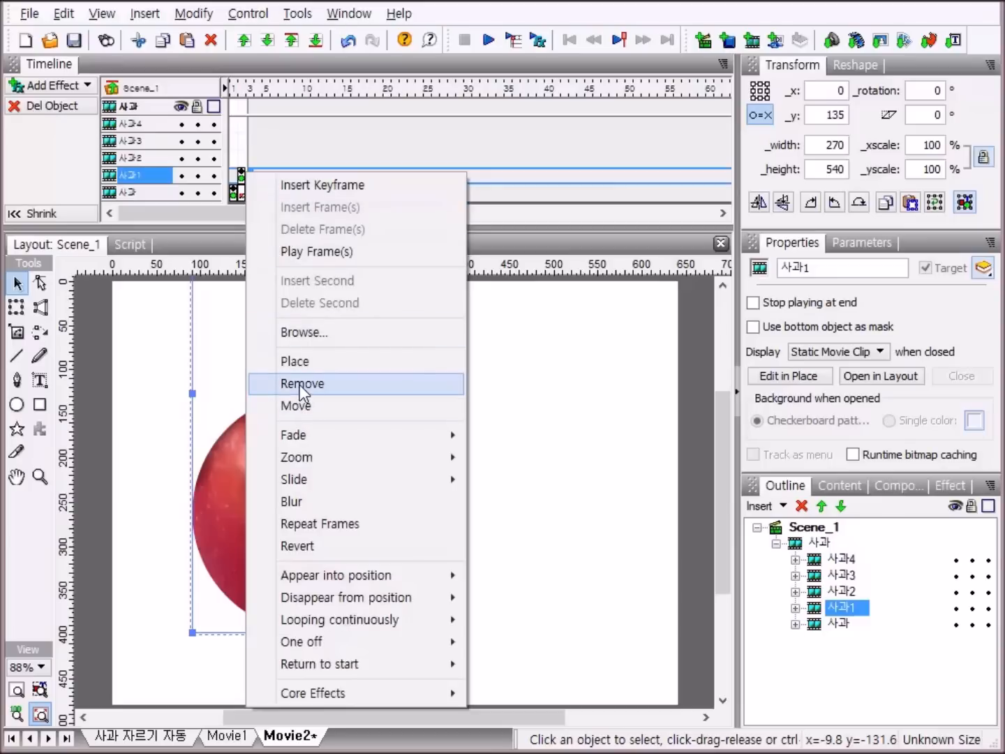
left_click(299, 384)
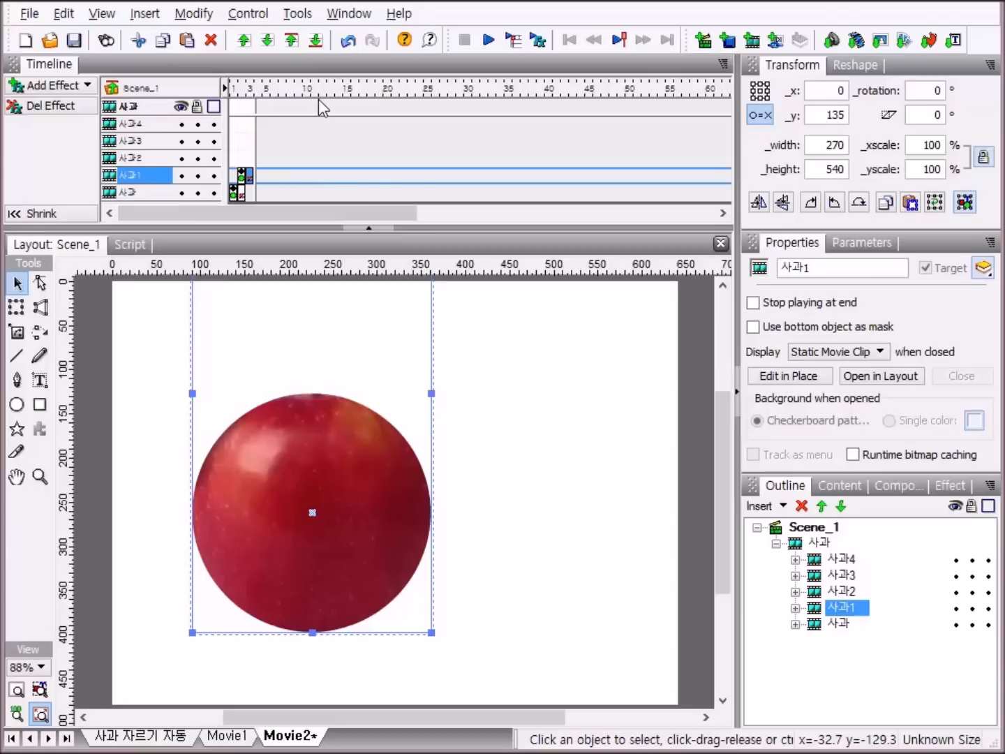
Step: Add a Place effect at frame 3 and a Remove effect at frame 4 to the 사과2 clip
left_click(253, 160)
right_click(252, 160)
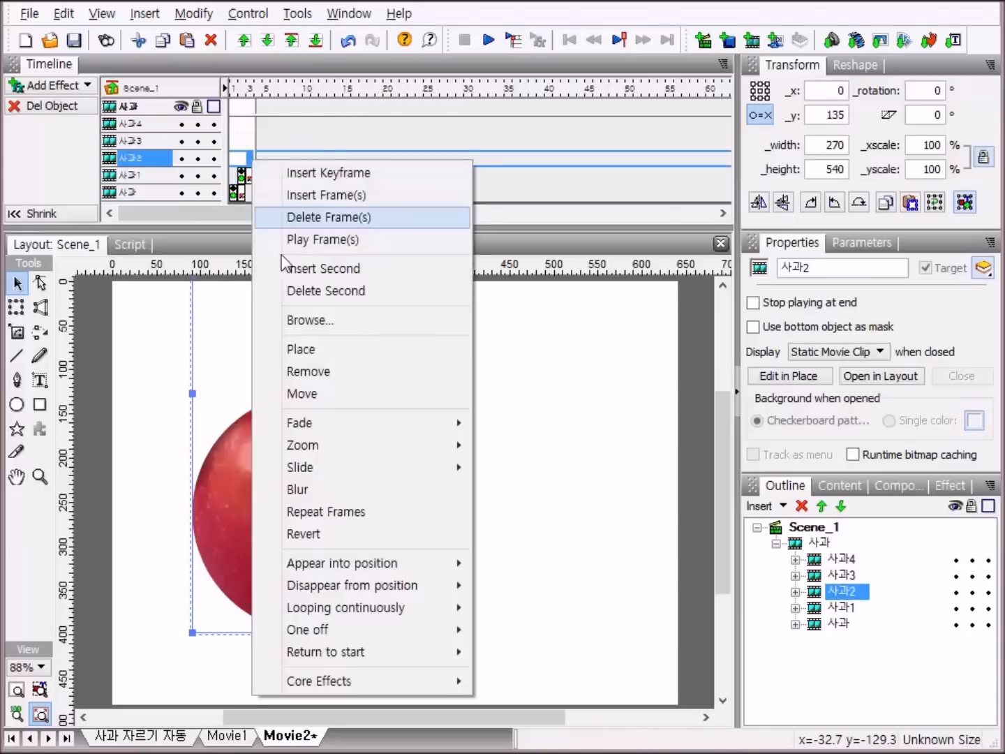
left_click(294, 349)
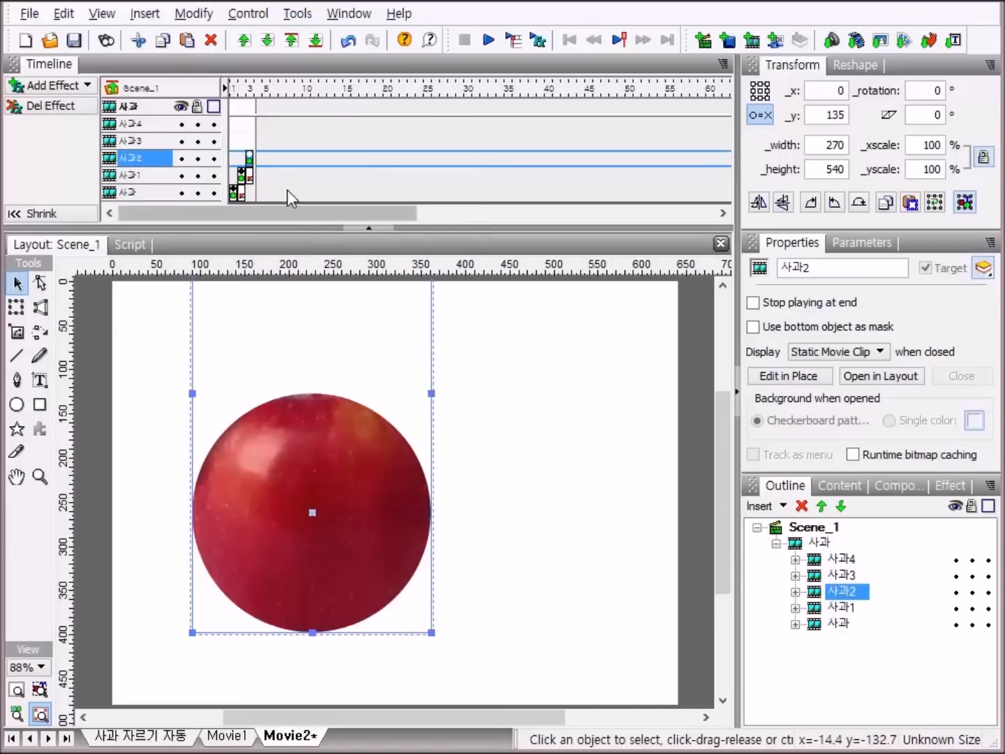
right_click(257, 160)
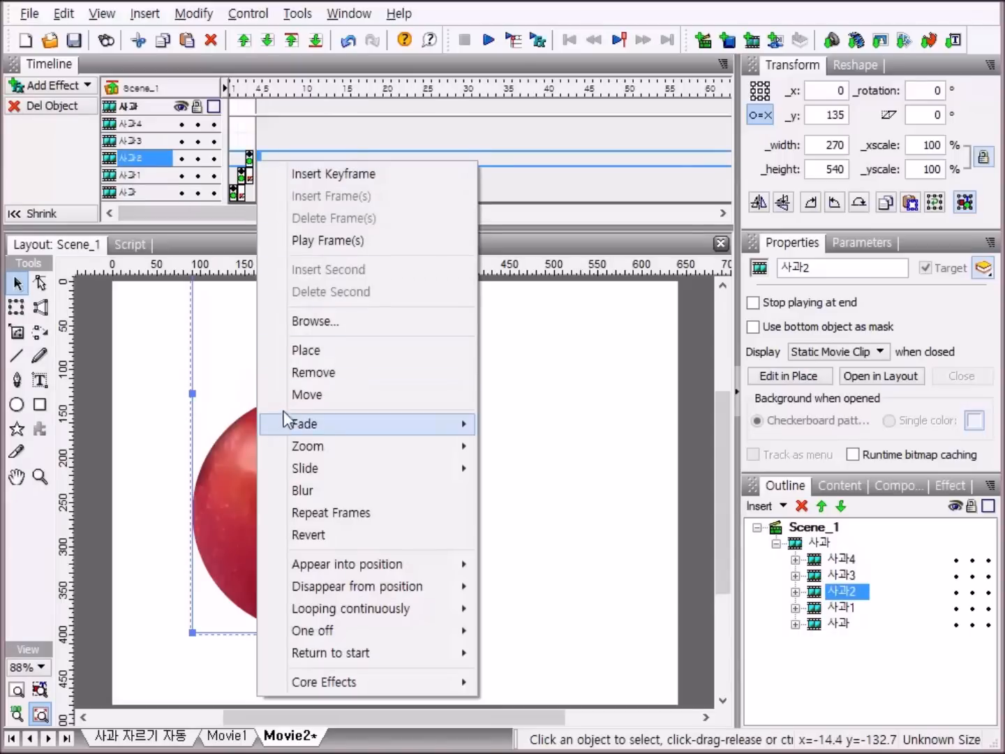
left_click(307, 374)
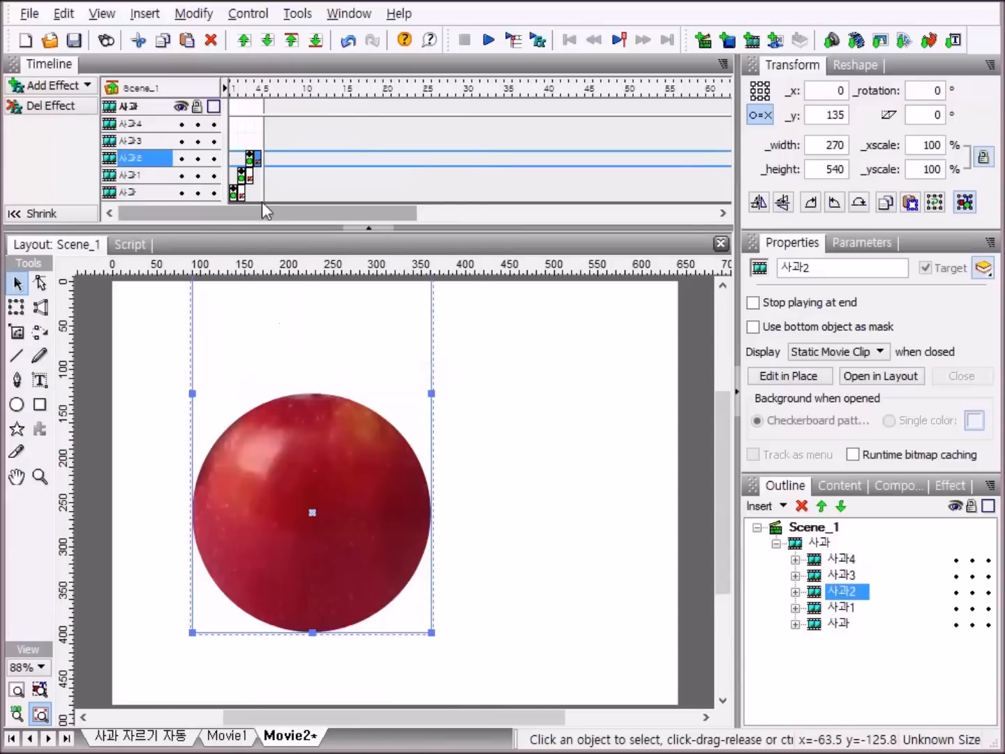
Step: Add a Place effect at frame 4 and a Remove effect at frame 5 to the 사과3 clip
right_click(259, 142)
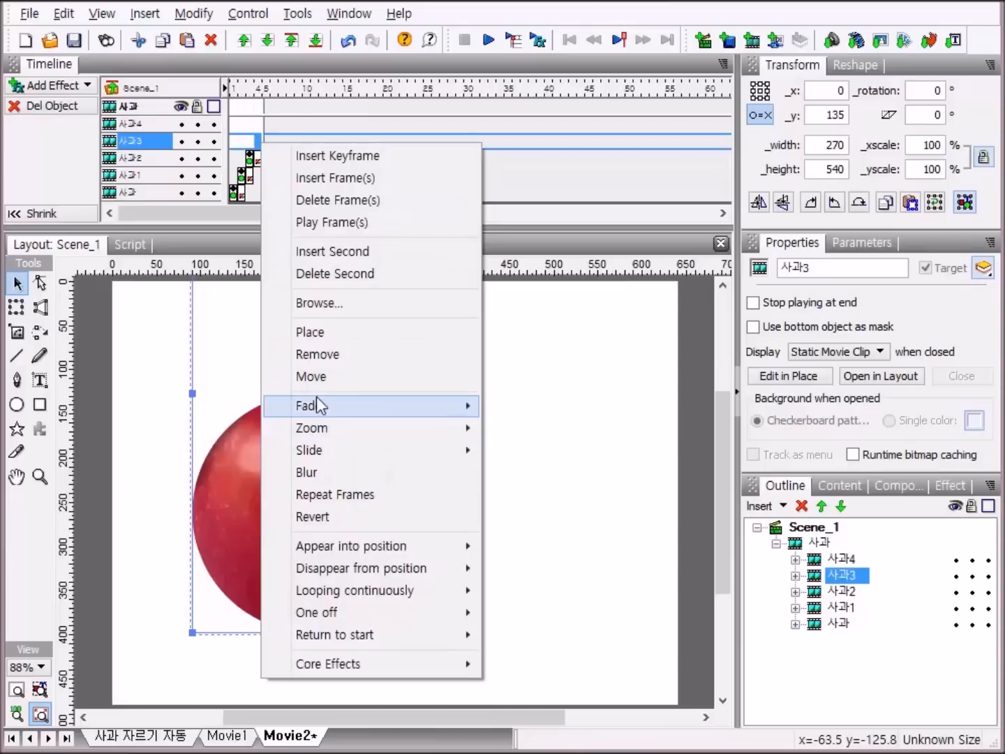
left_click(312, 336)
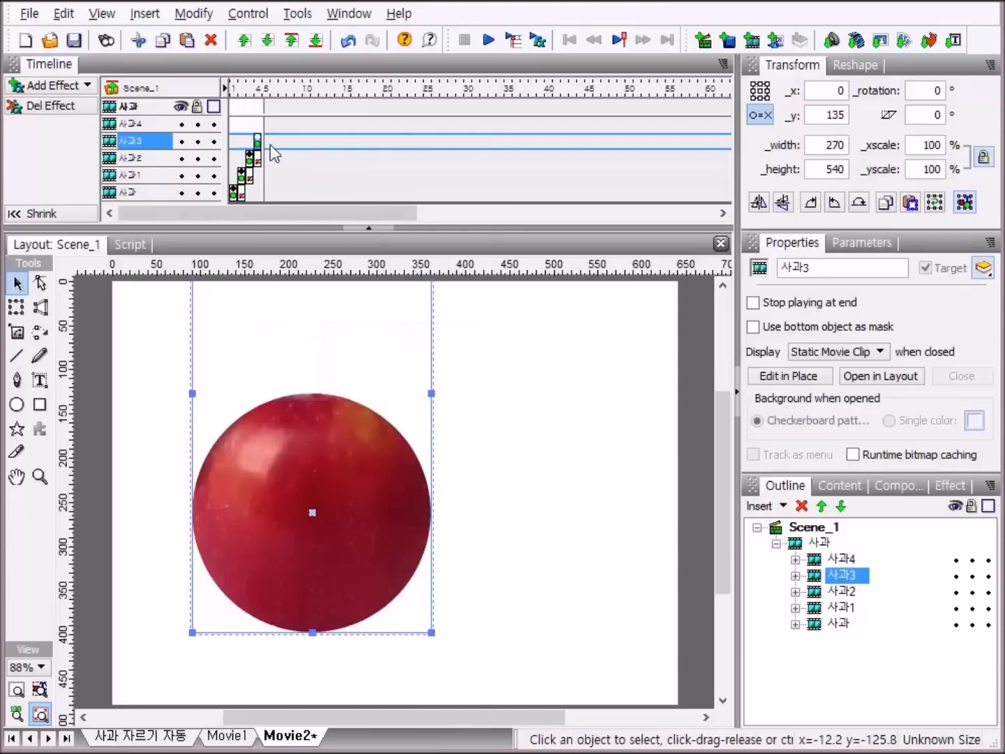
right_click(265, 143)
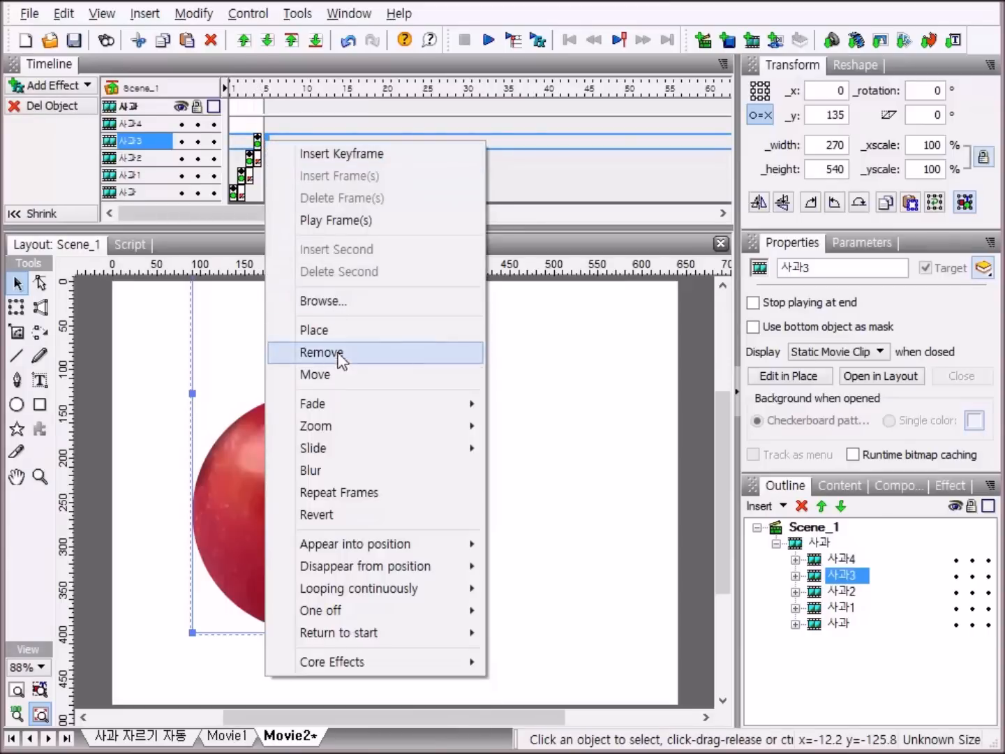
left_click(333, 353)
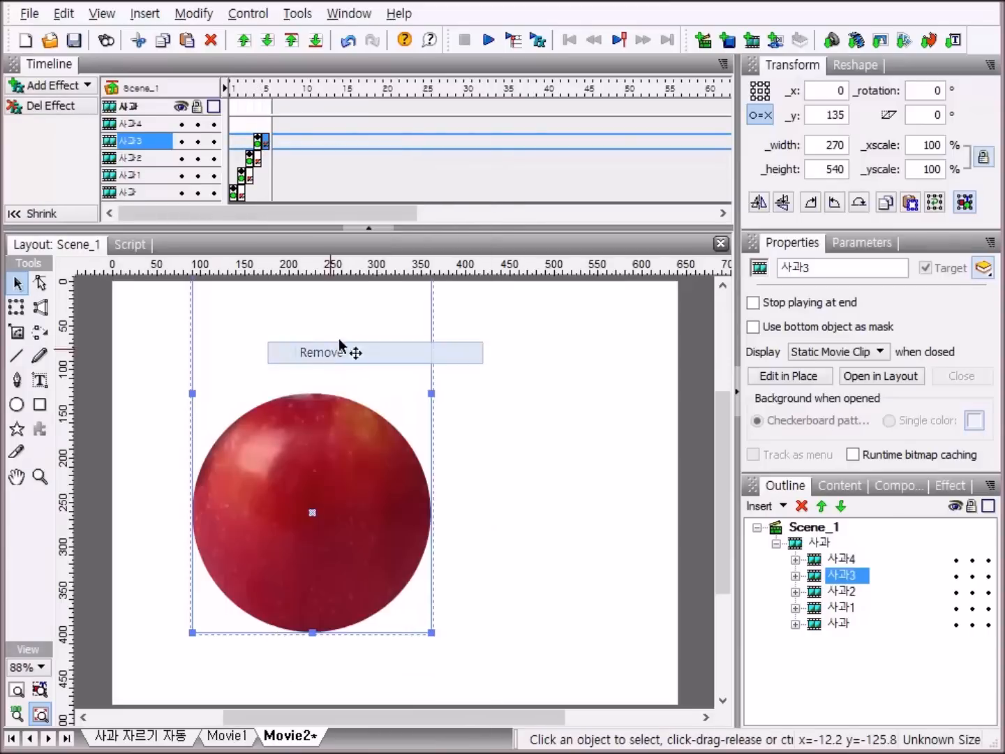
Step: Add a Place effect at frame 5 to the 사과4 clip
left_click(266, 121)
right_click(267, 121)
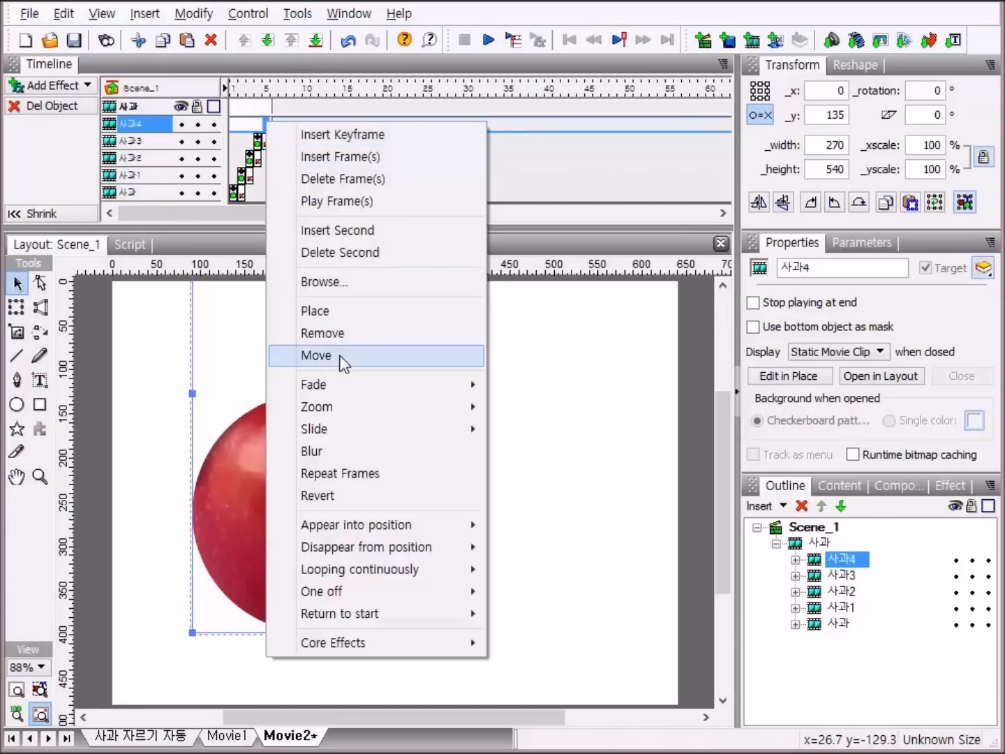
left_click(334, 311)
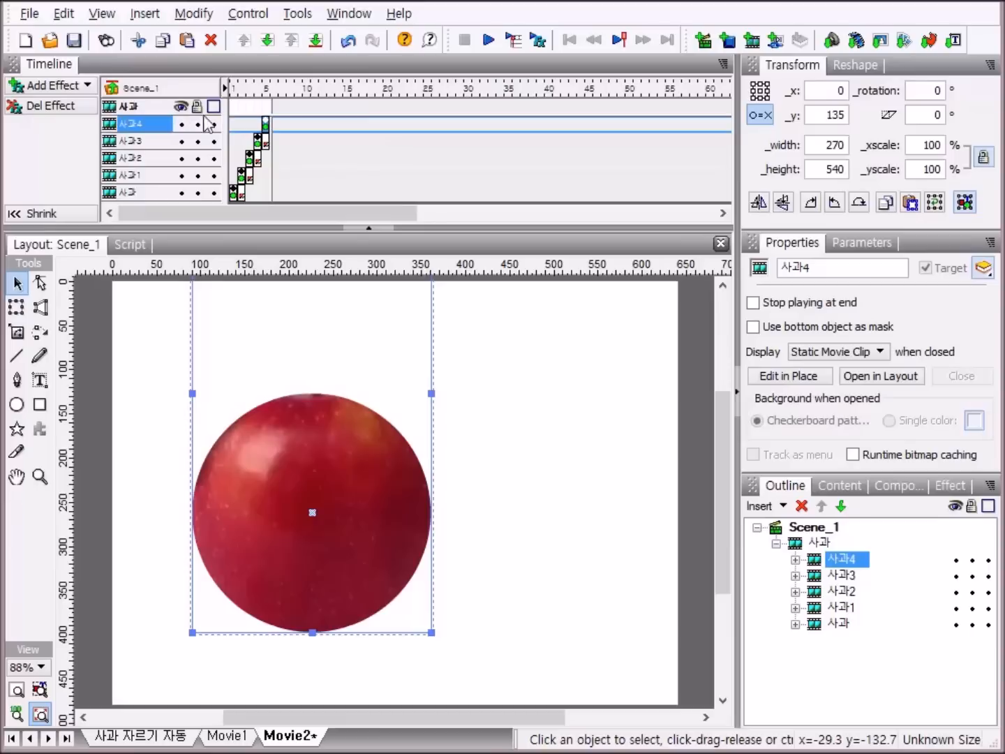
Step: Add a stop() script to frames 1 and 2 of the parent 사과 clip
left_click(233, 106)
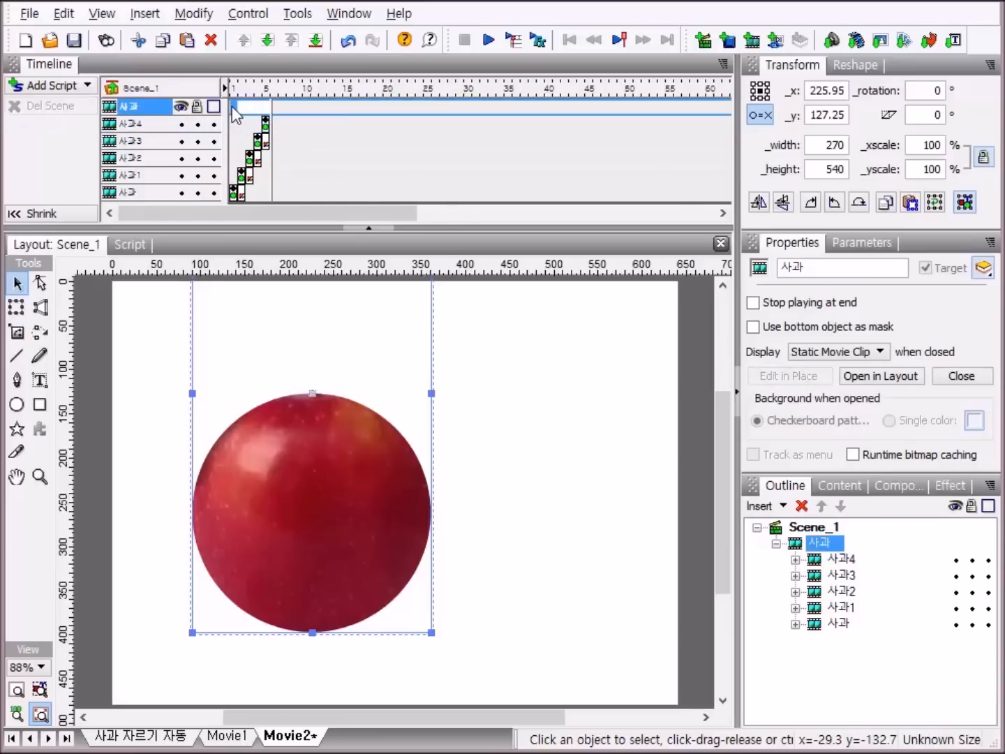
right_click(232, 106)
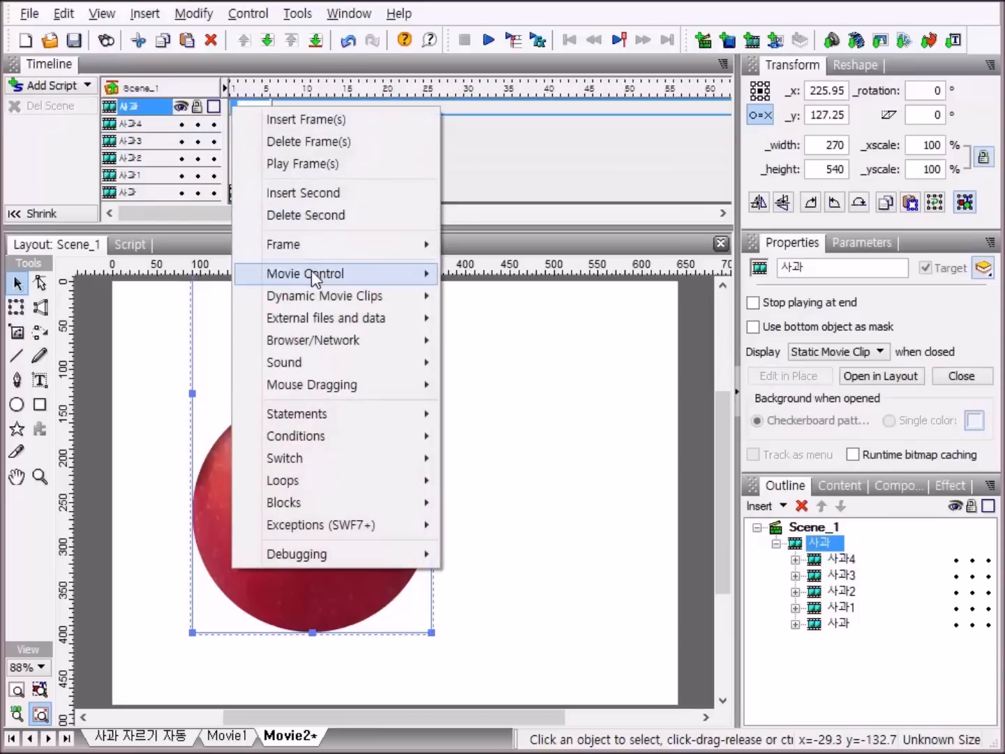
mouse_move(311, 272)
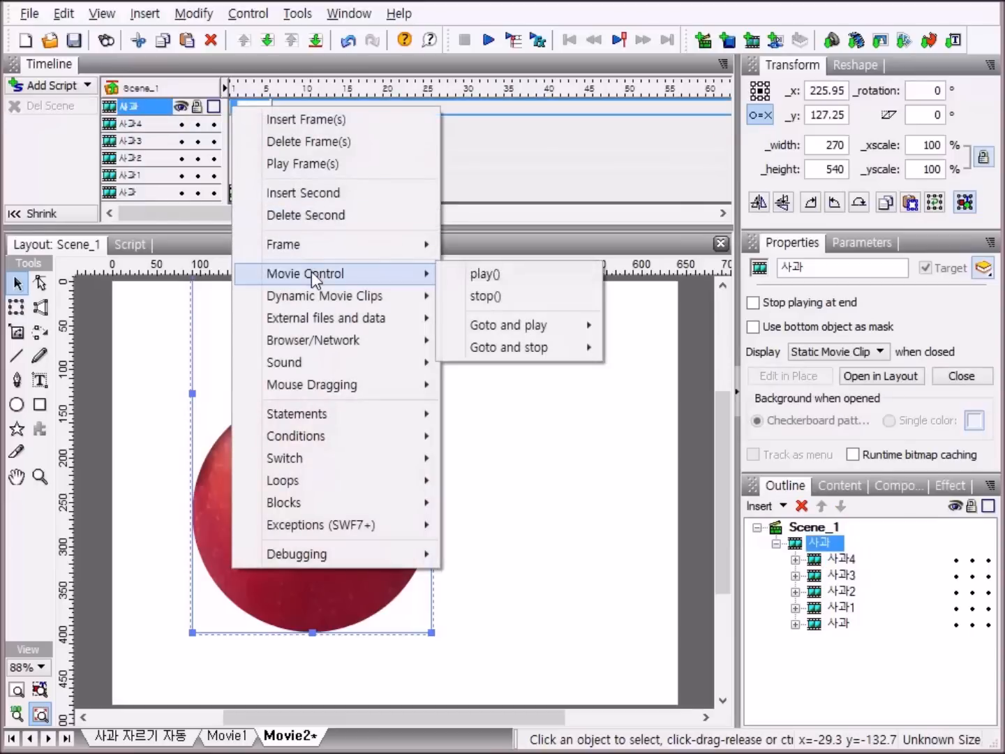
left_click(509, 299)
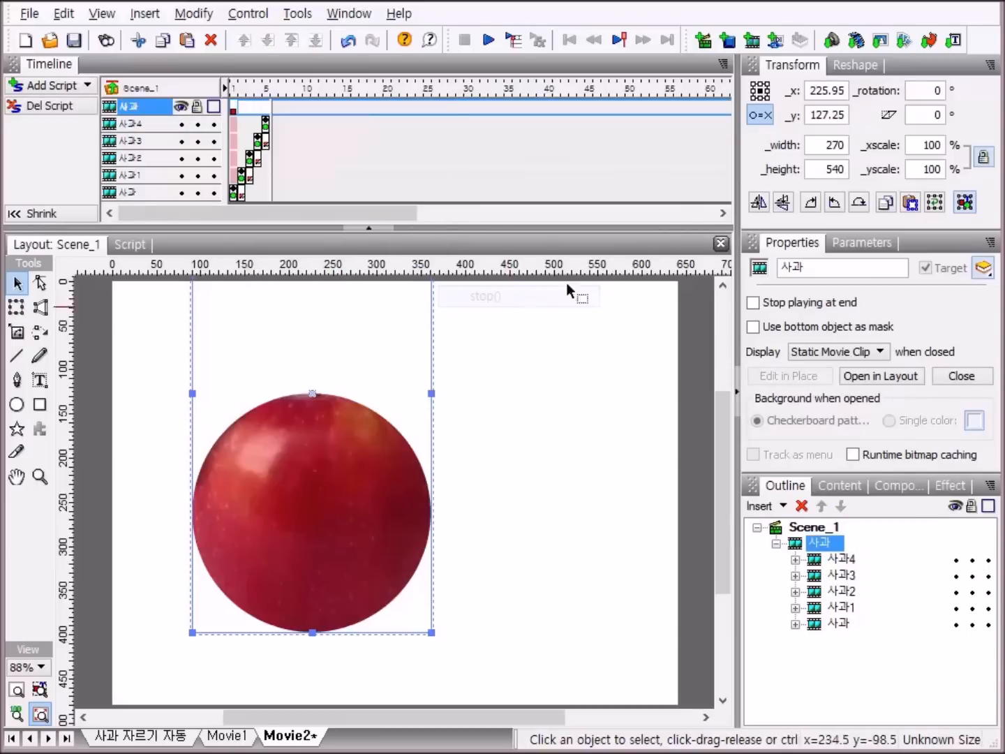
right_click(241, 109)
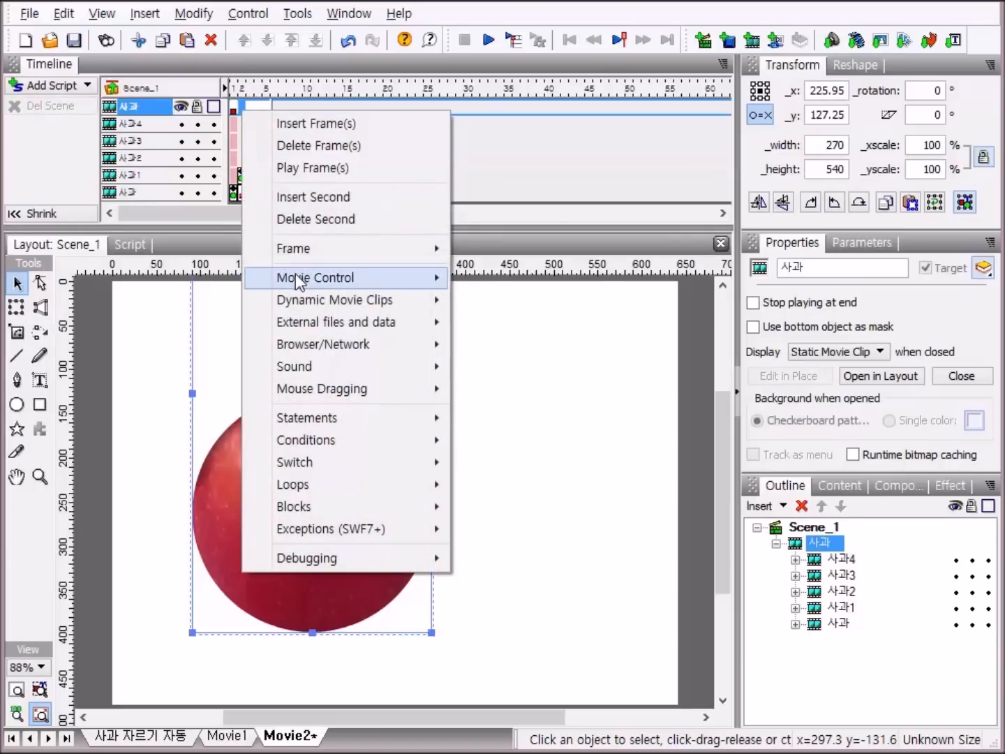
mouse_move(316, 277)
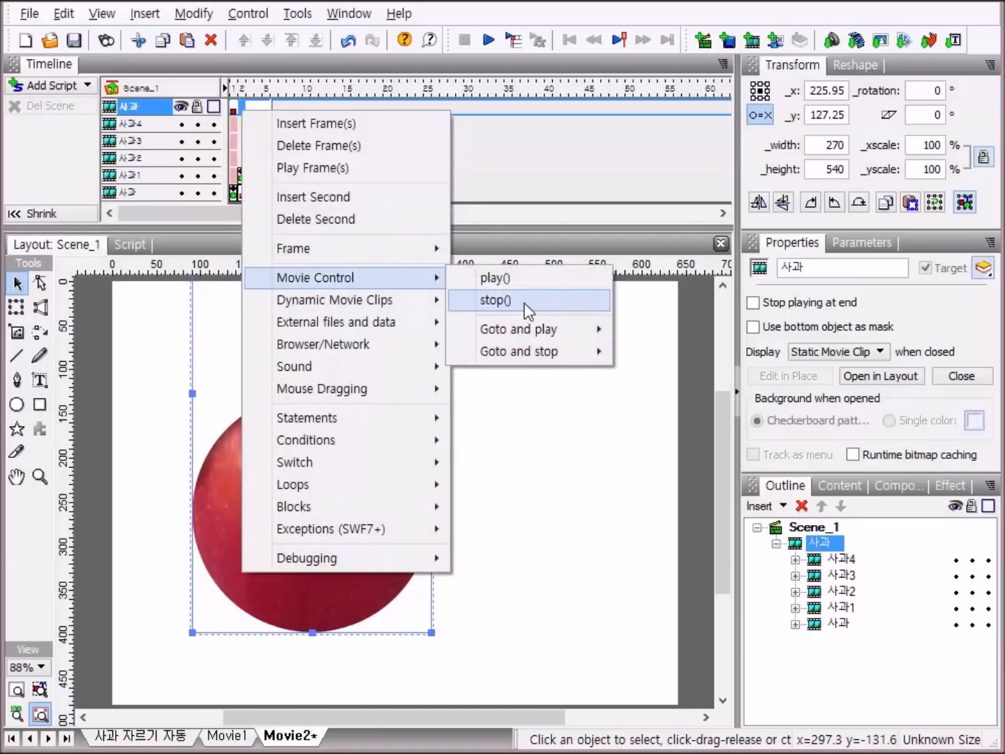
left_click(525, 303)
Step: Add a stop() script to frames 3, 4 and 5 of the parent 사과 clip
right_click(247, 109)
mouse_move(328, 280)
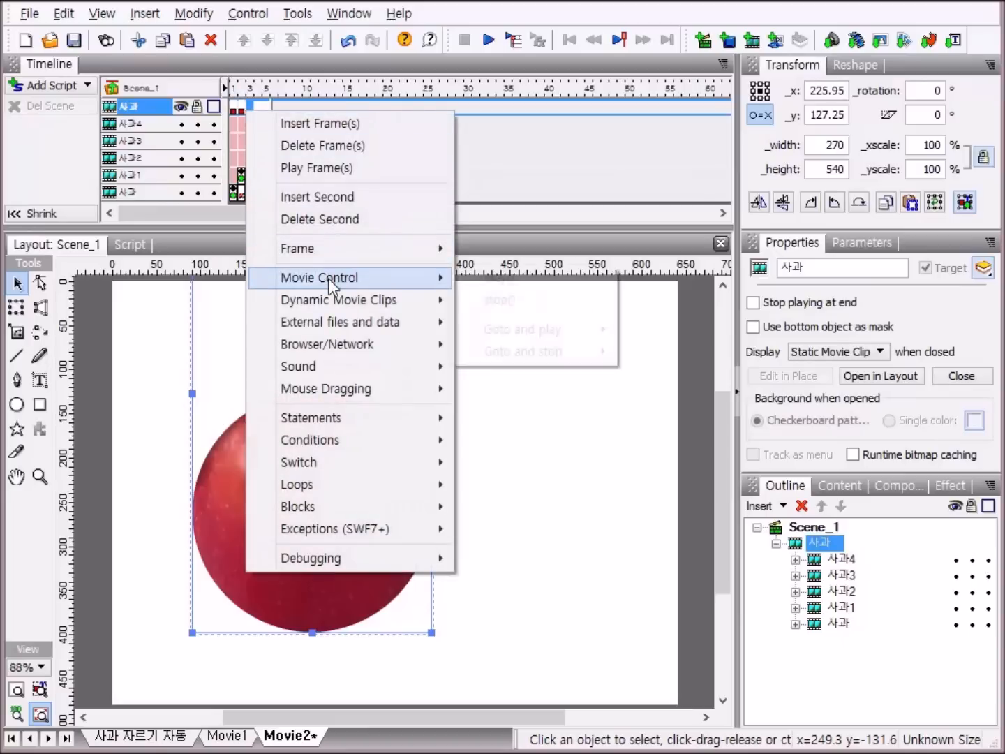
left_click(532, 303)
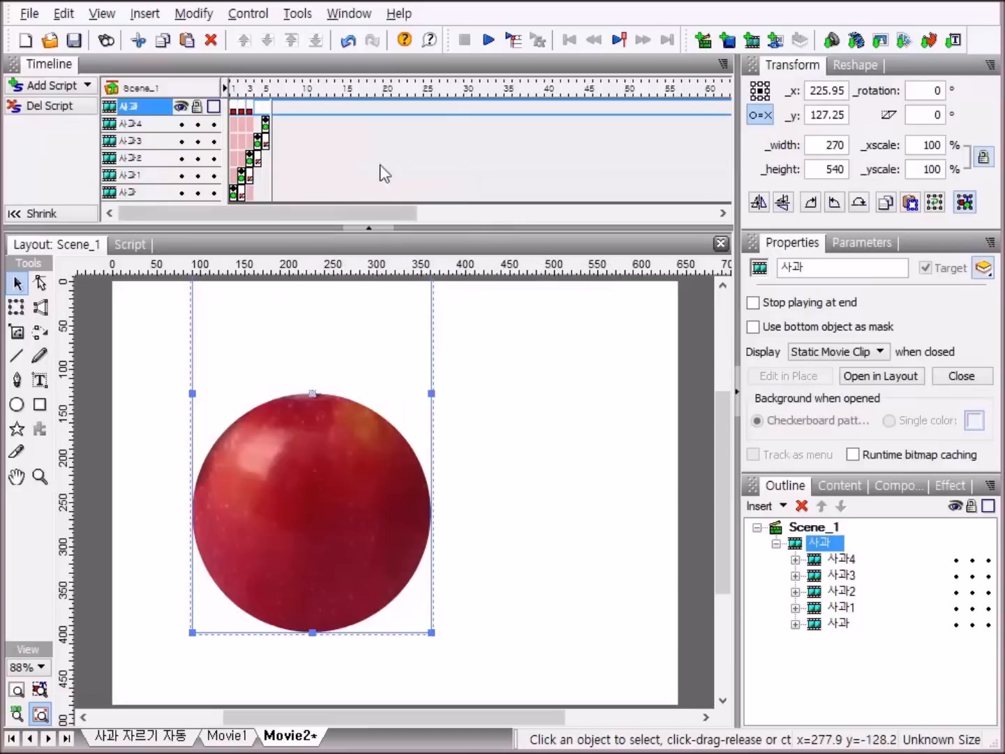
right_click(260, 111)
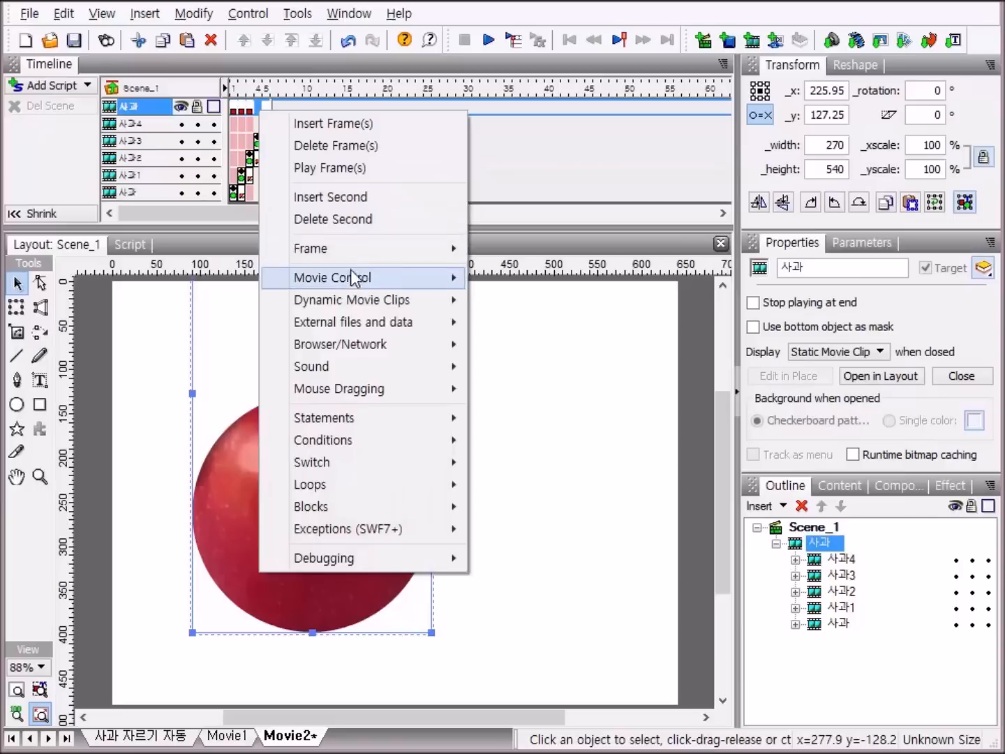
mouse_move(341, 280)
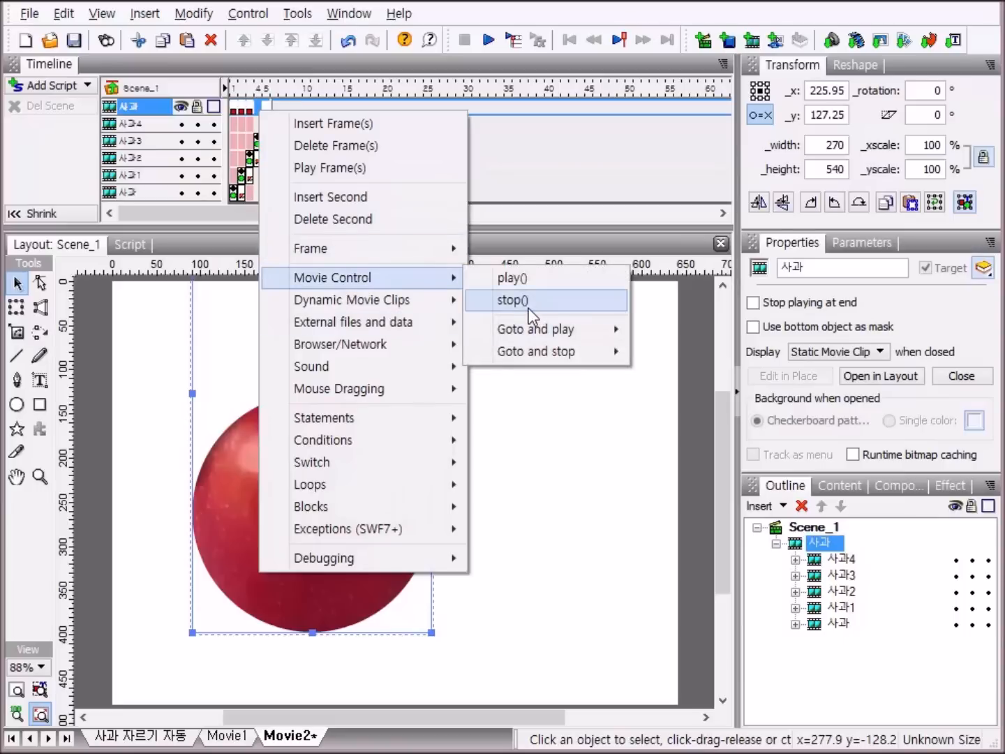
left_click(529, 308)
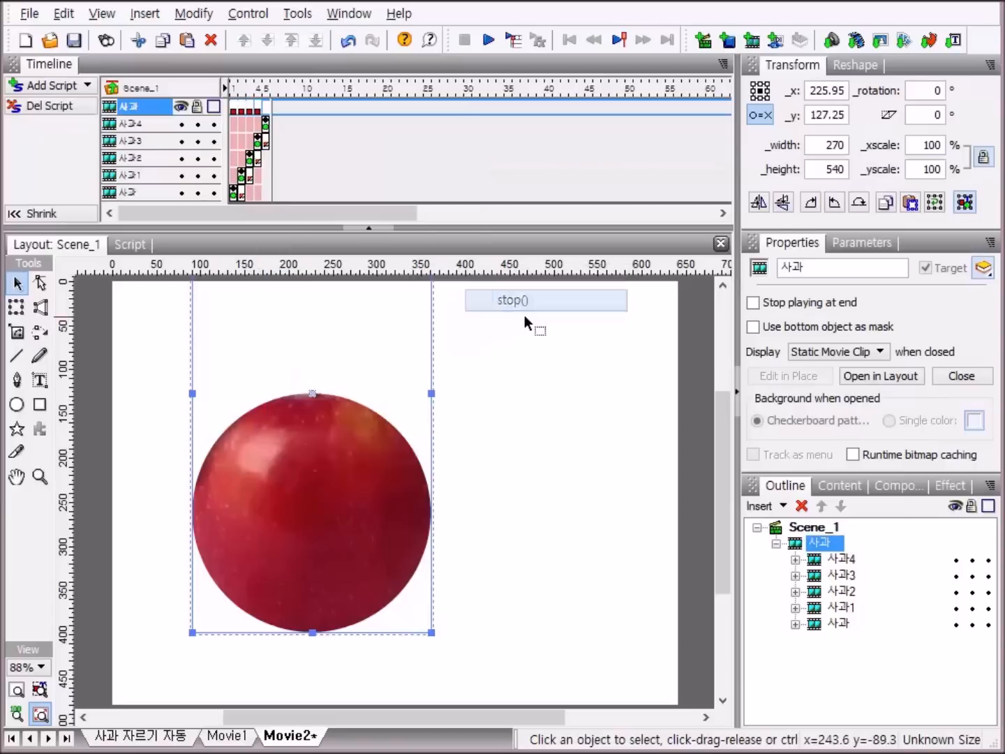
right_click(268, 111)
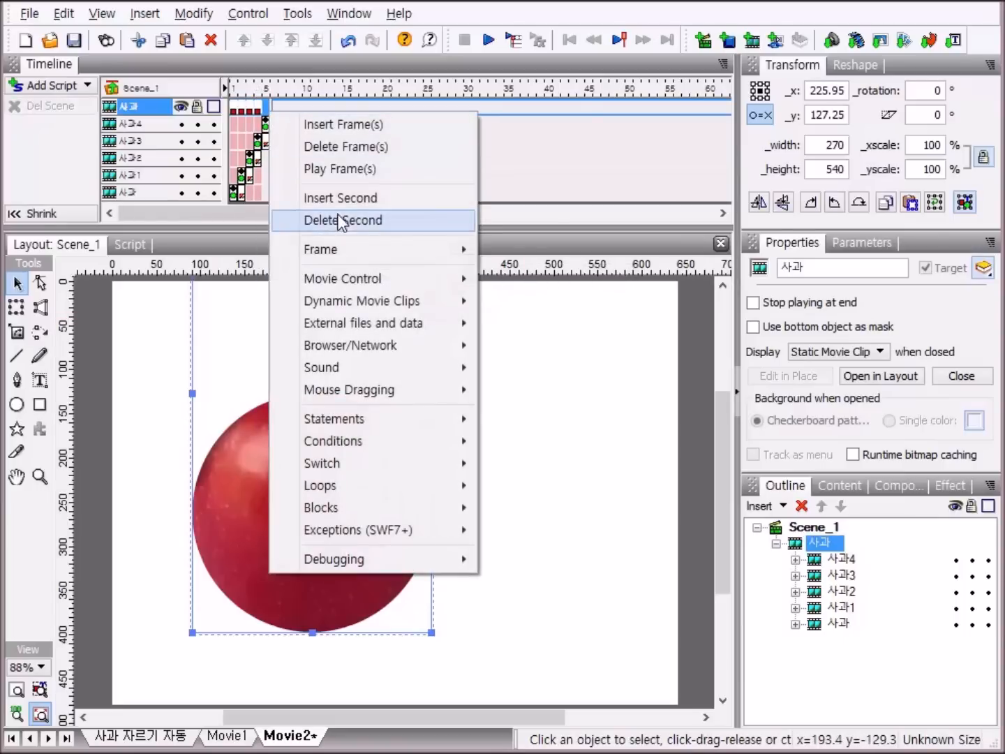
mouse_move(323, 279)
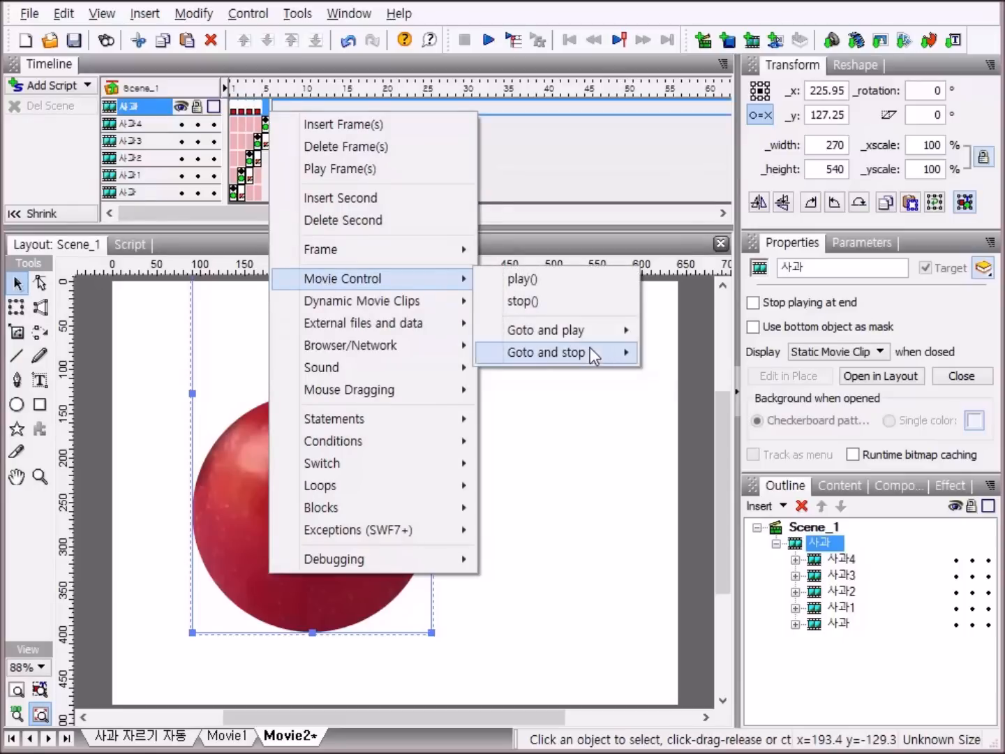
left_click(569, 305)
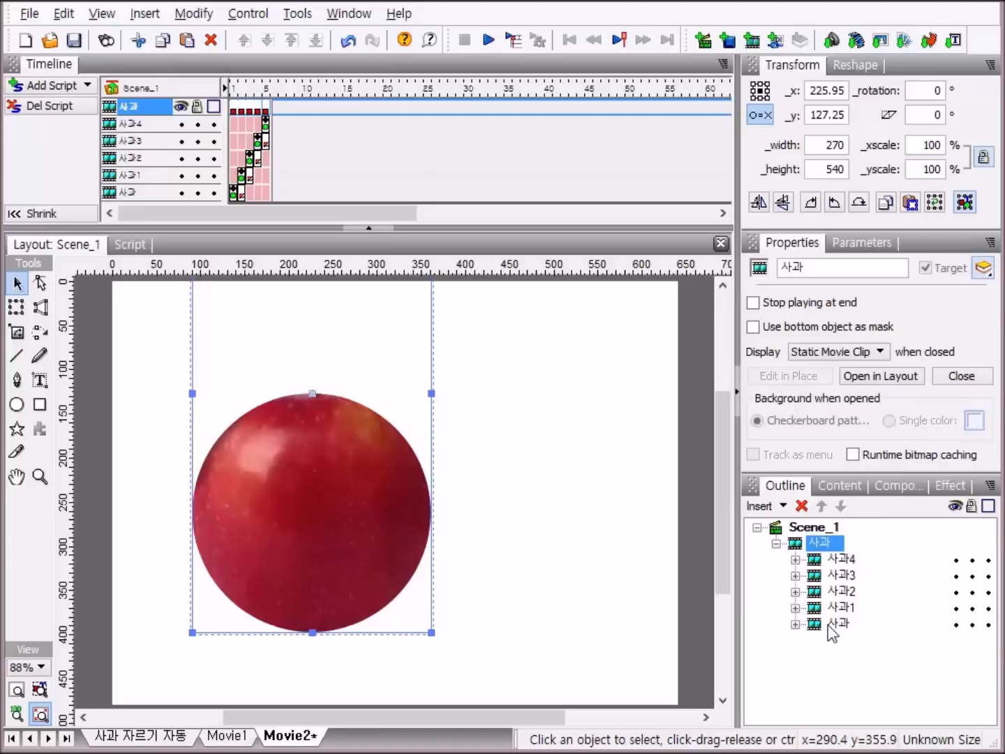
Step: Replace the images inside the 사과1 clip, using 1.jpg for 속사진 and 2.PNG for 외사진
left_click(795, 608)
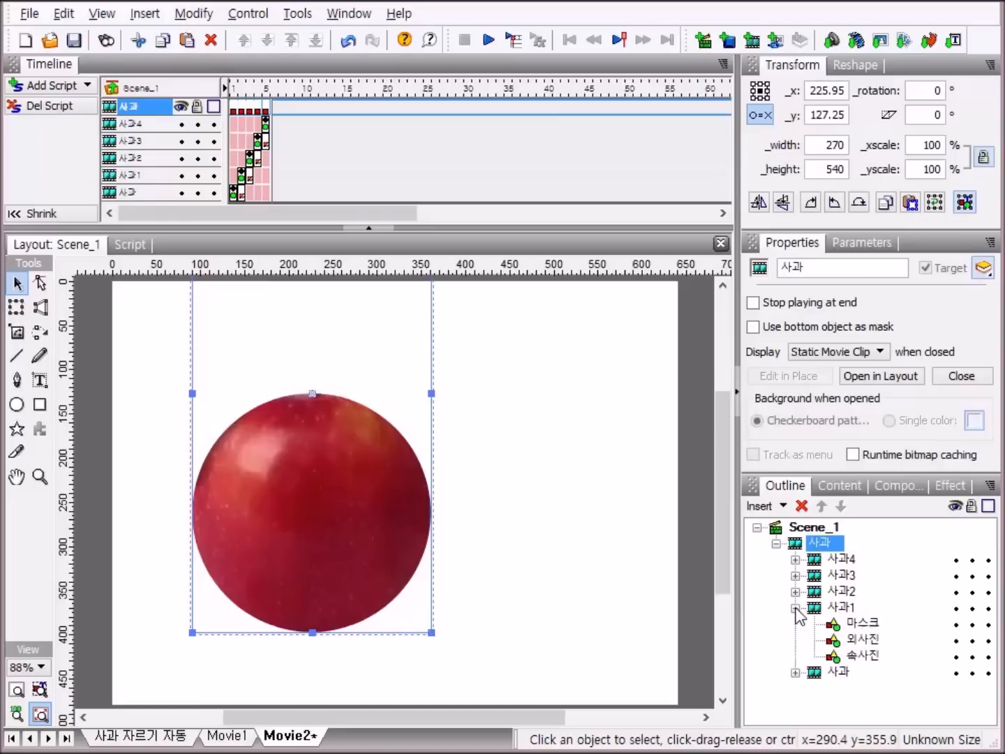
left_click(864, 656)
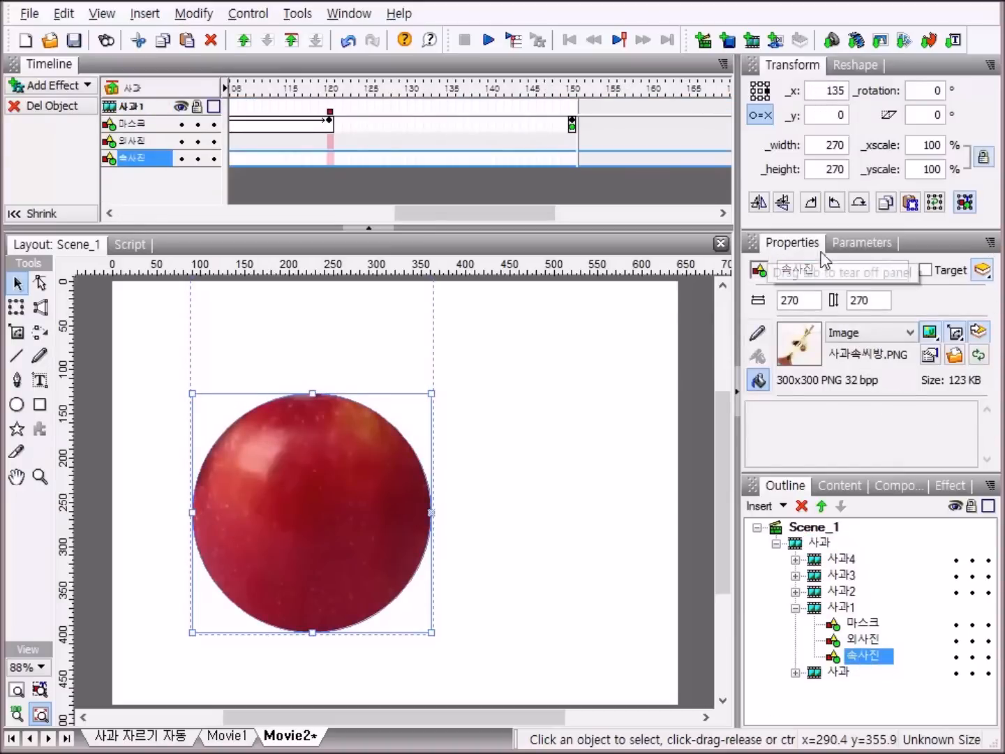
left_click(956, 361)
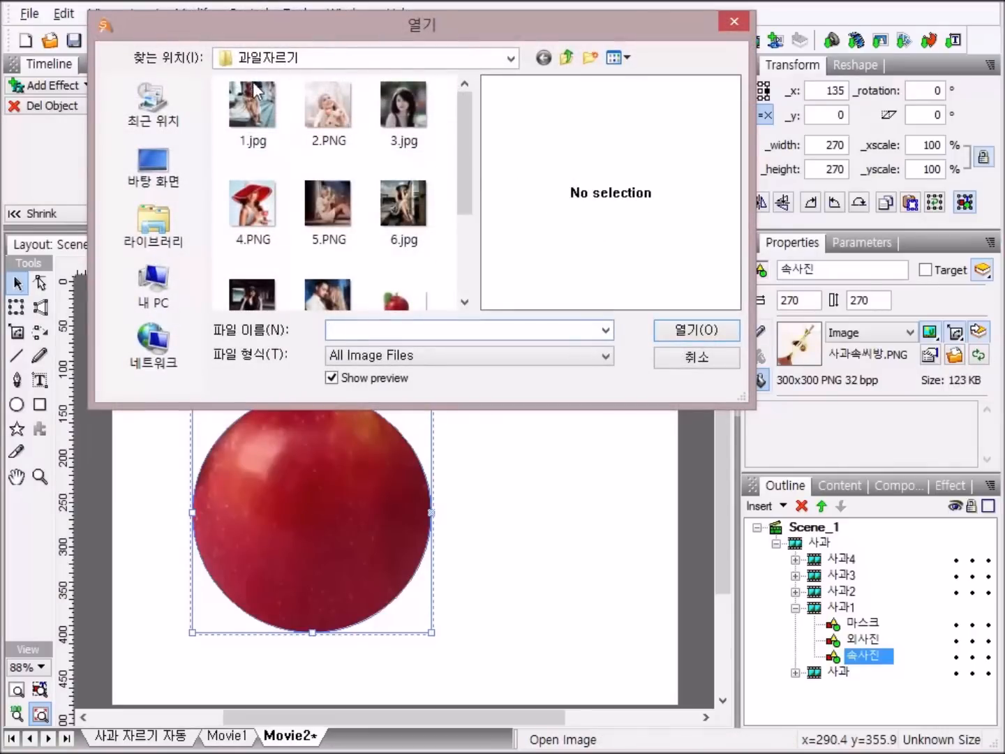
double_click(255, 111)
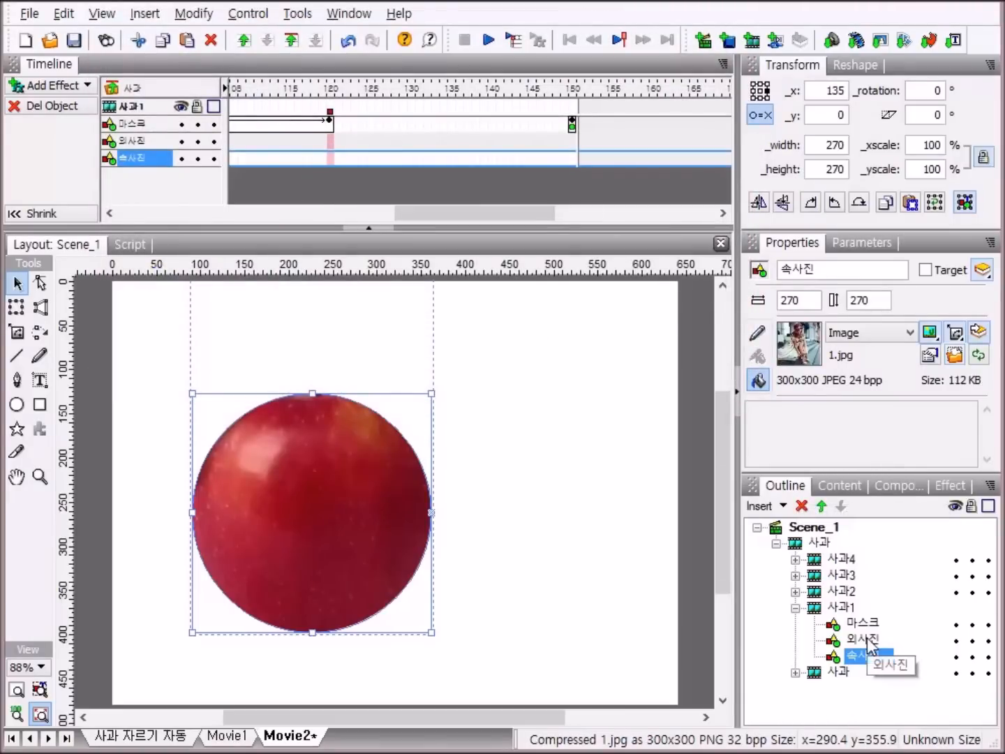
left_click(866, 639)
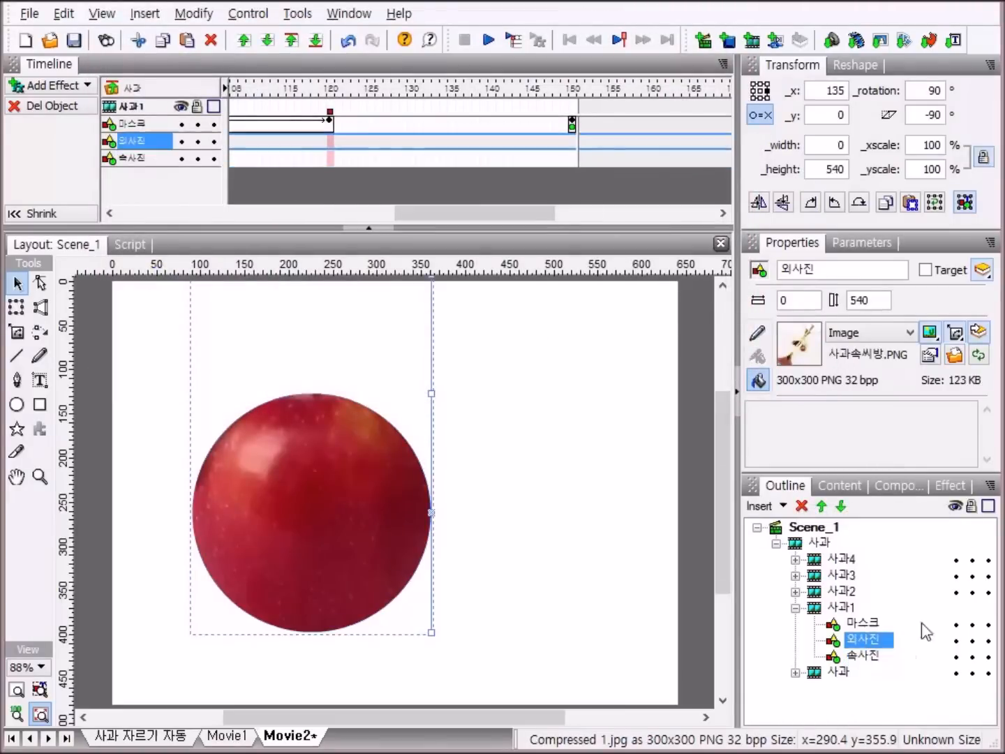
left_click(955, 355)
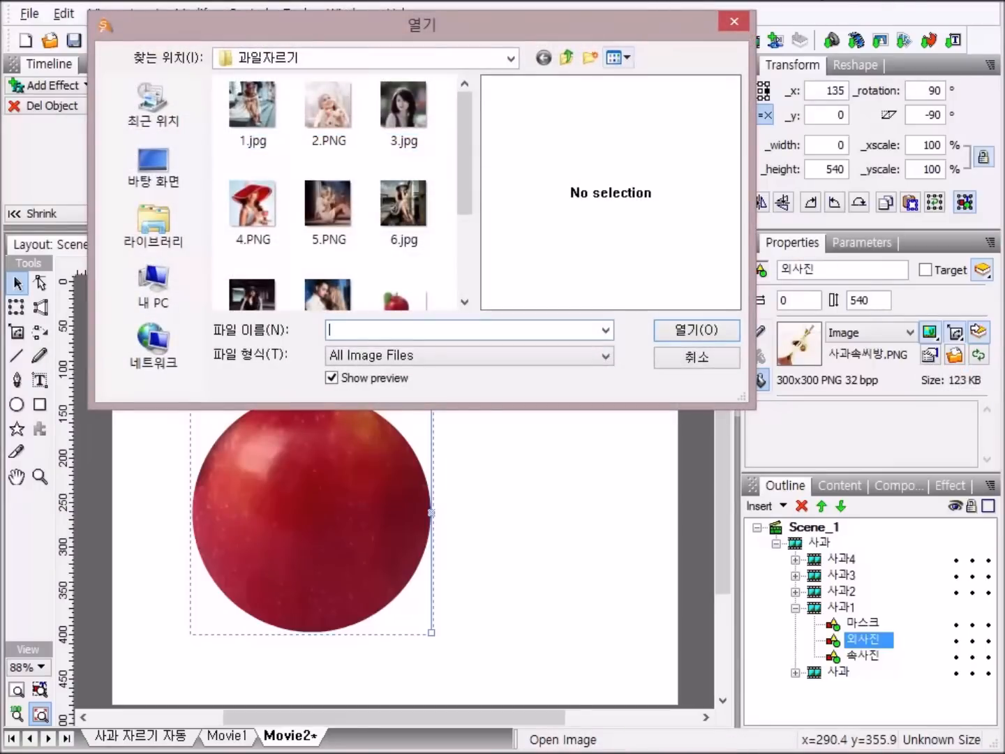
double_click(335, 119)
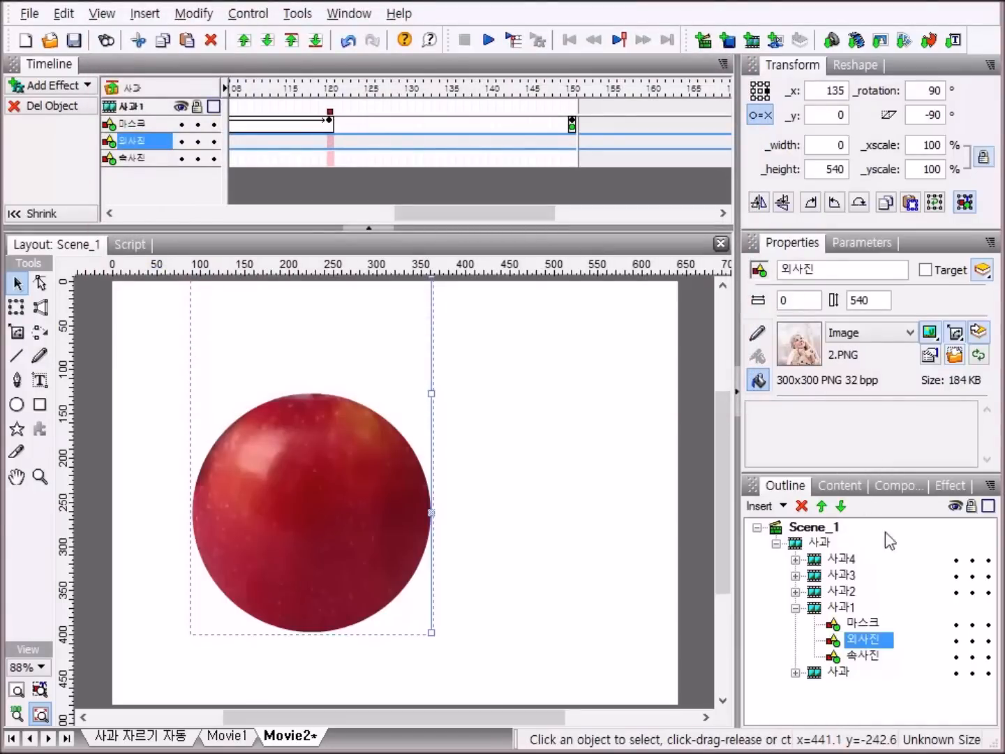
left_click(796, 608)
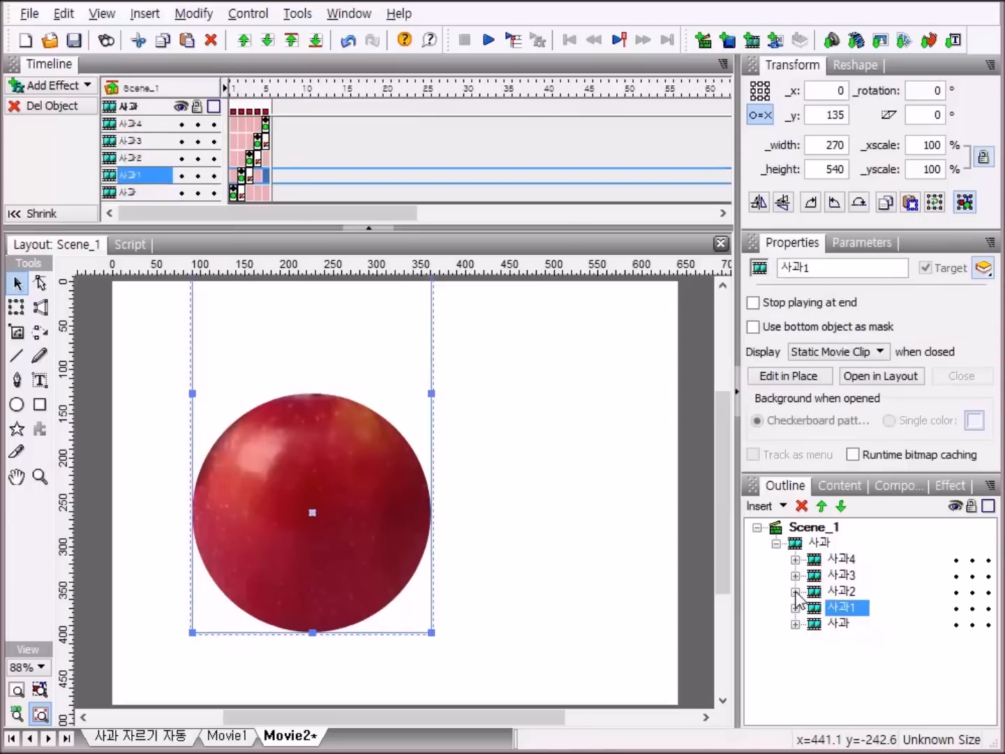
Step: Replace the images inside the 사과2 clip, using 3.jpg for 속사진 and 4.PNG for 외사진
left_click(795, 592)
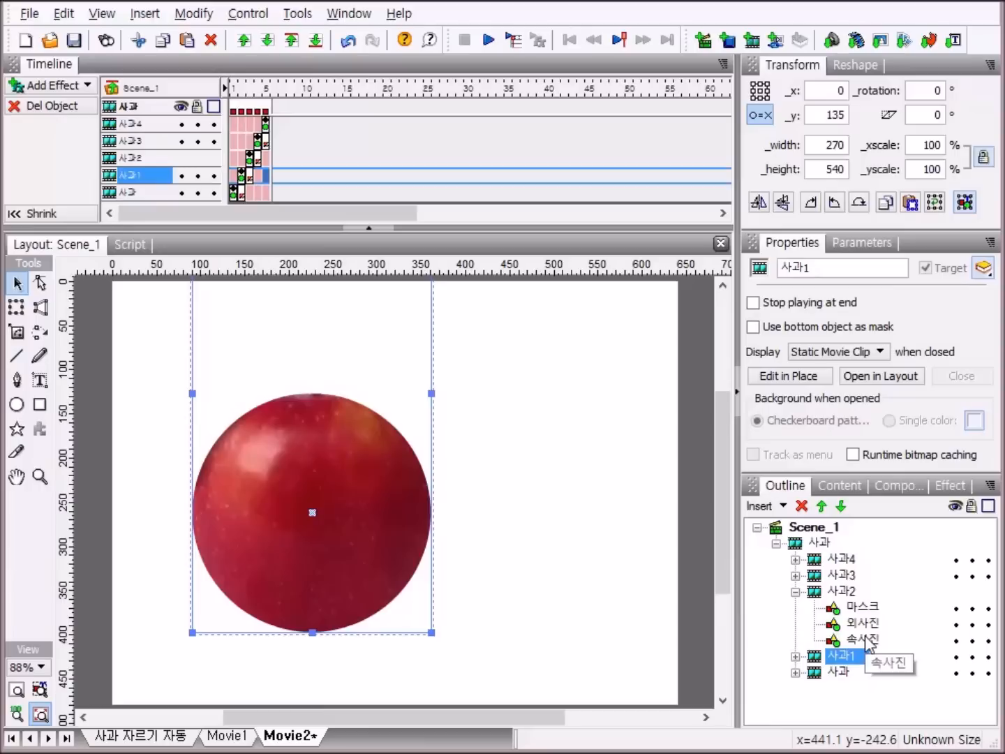
left_click(865, 639)
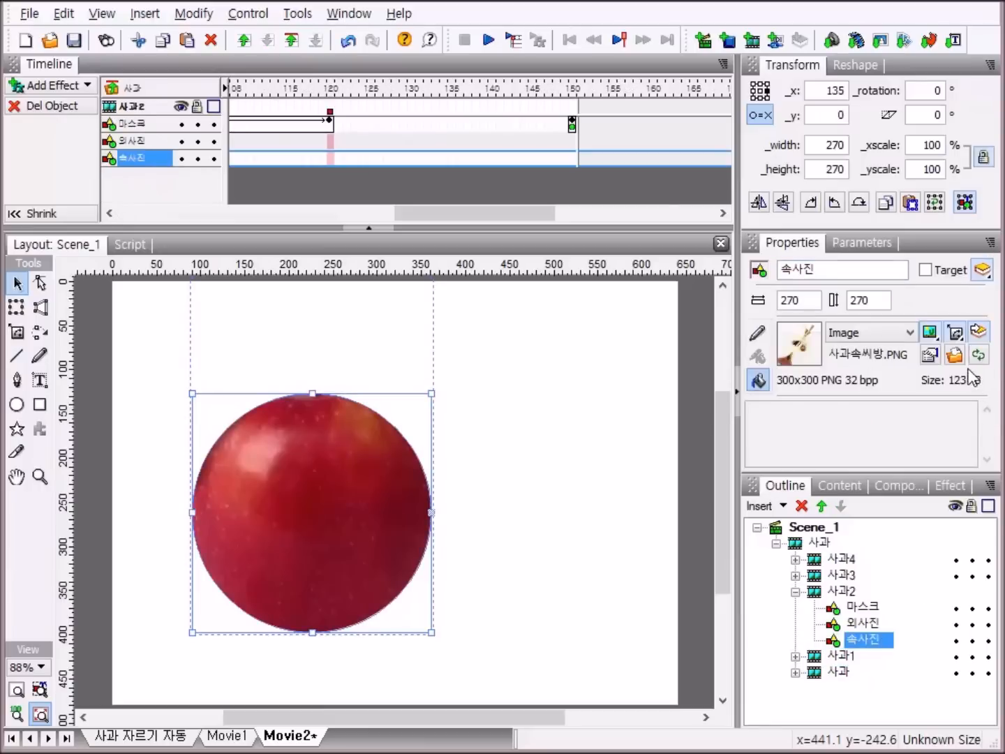
left_click(954, 354)
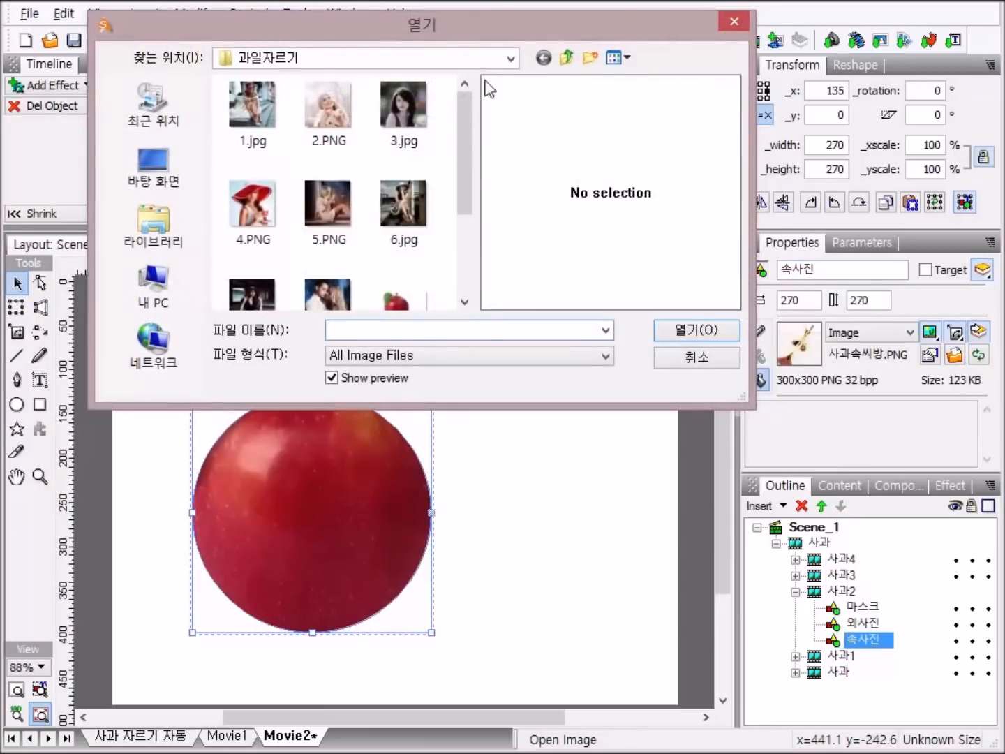
double_click(417, 116)
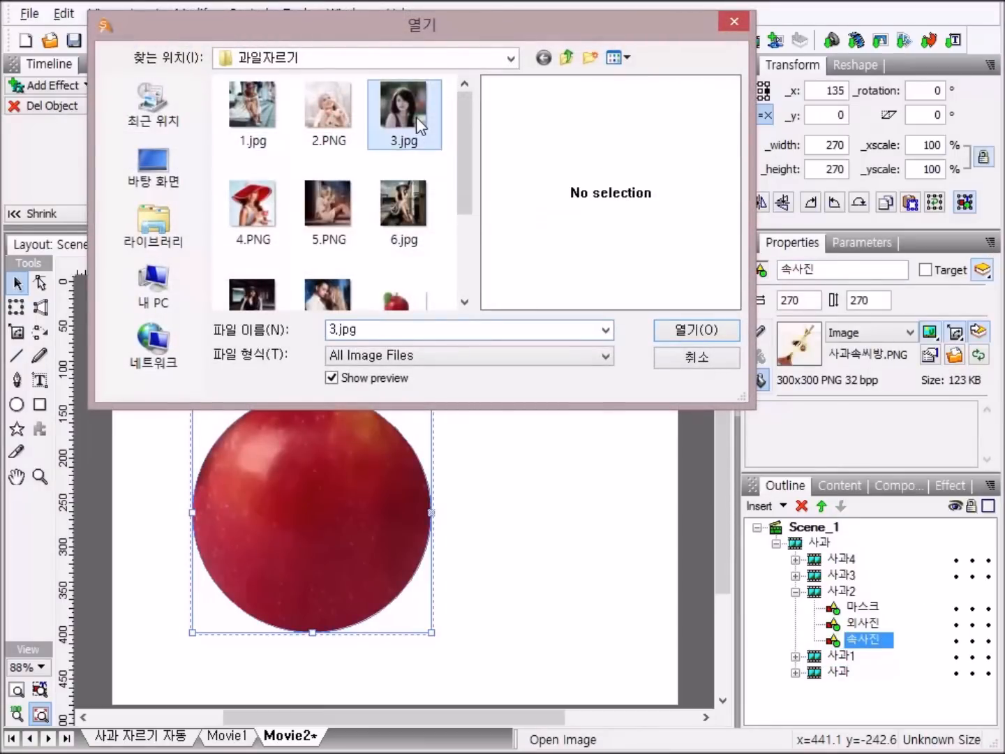
left_click(861, 623)
left_click(955, 358)
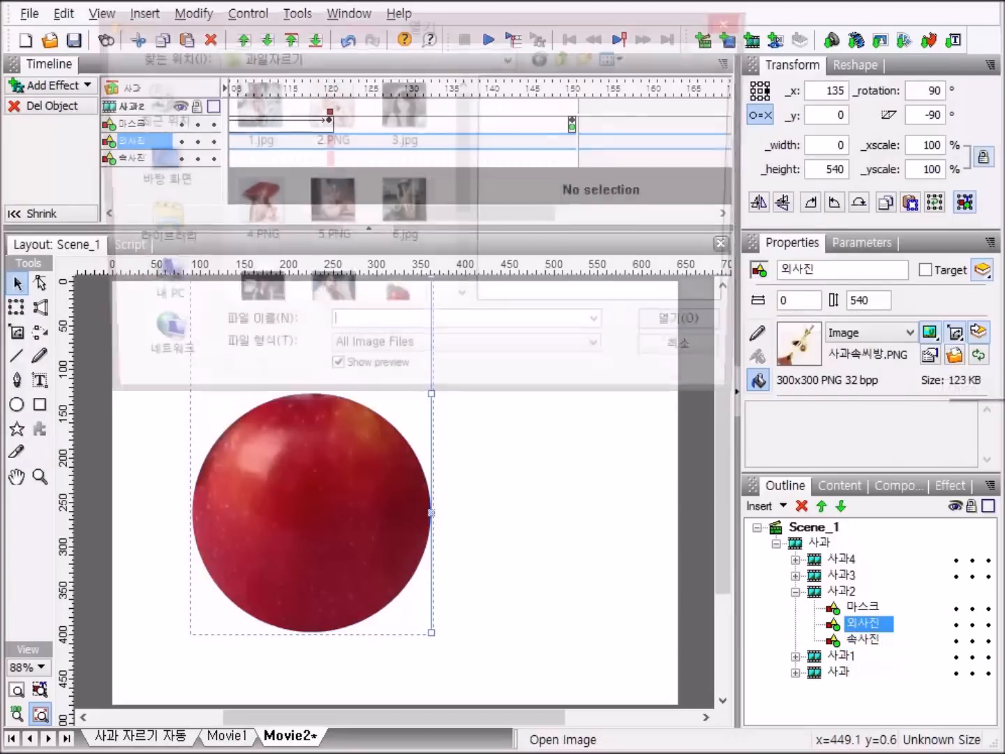
double_click(267, 202)
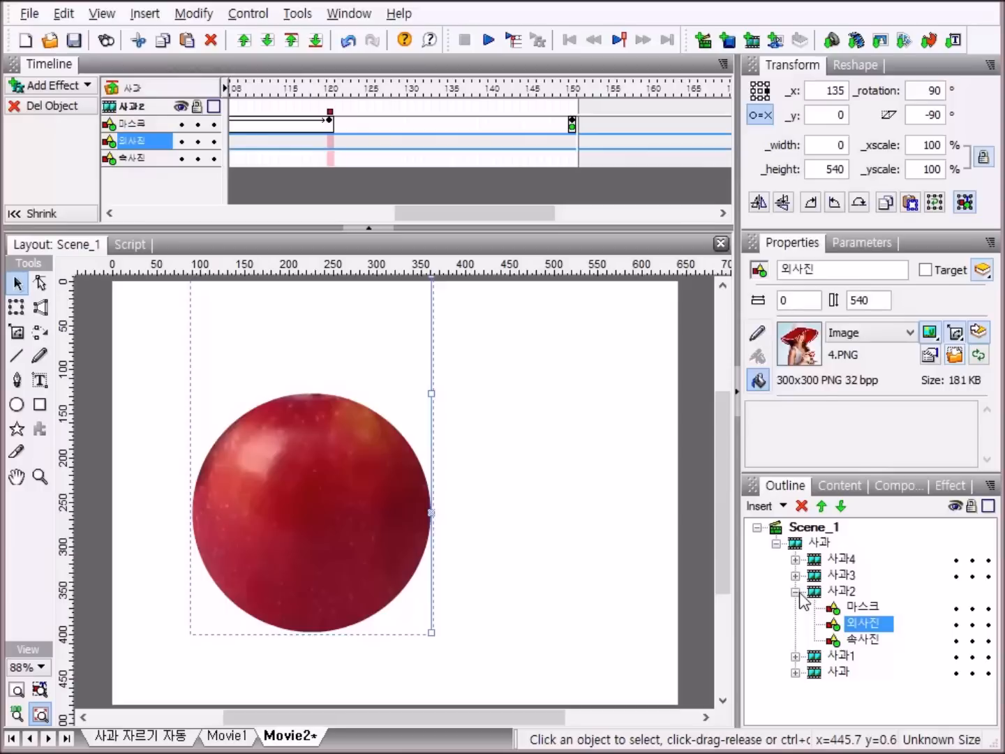
left_click(796, 592)
Step: Replace the images inside the 사과3 clip, using 5.PNG for 속사진 and 6.jpg for 외사진
left_click(795, 575)
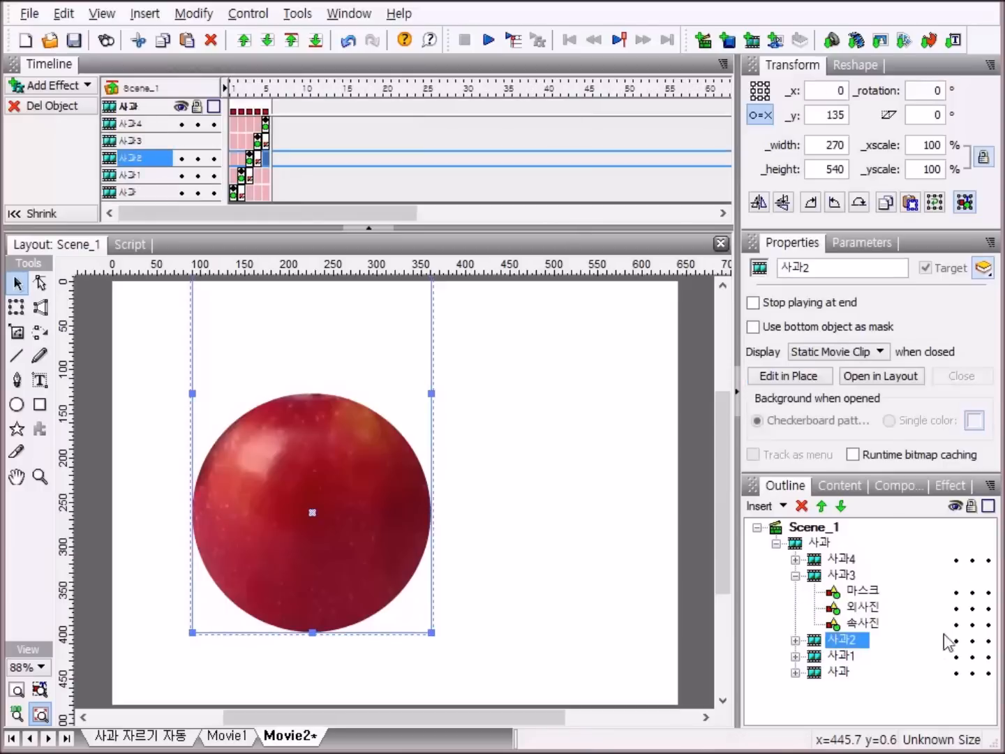
left_click(873, 623)
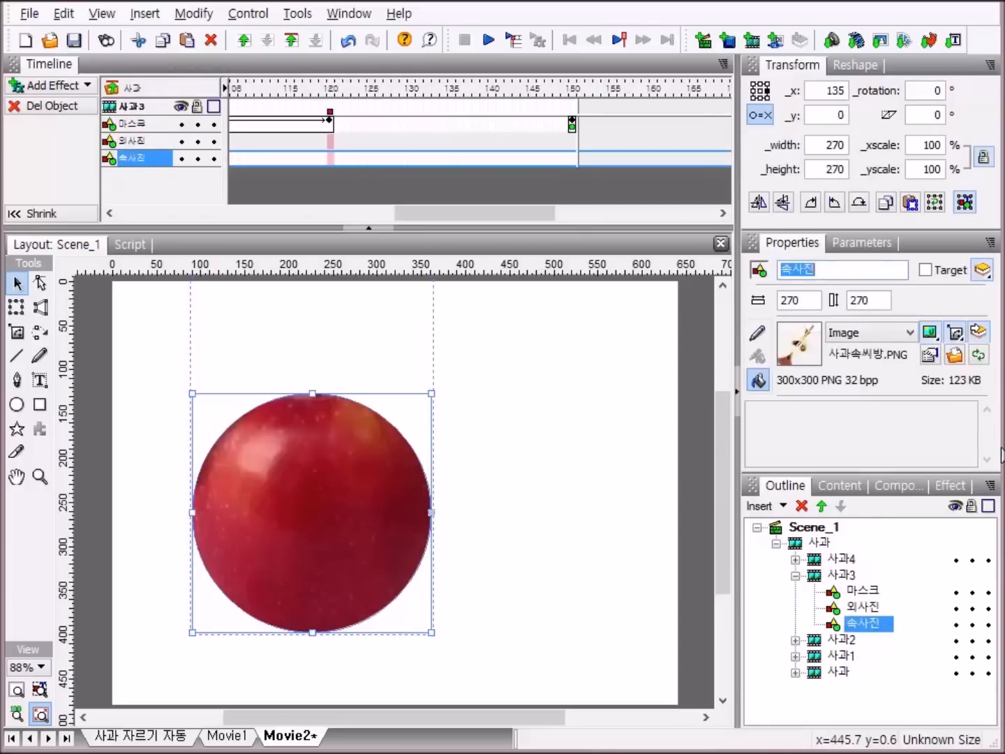
left_click(955, 357)
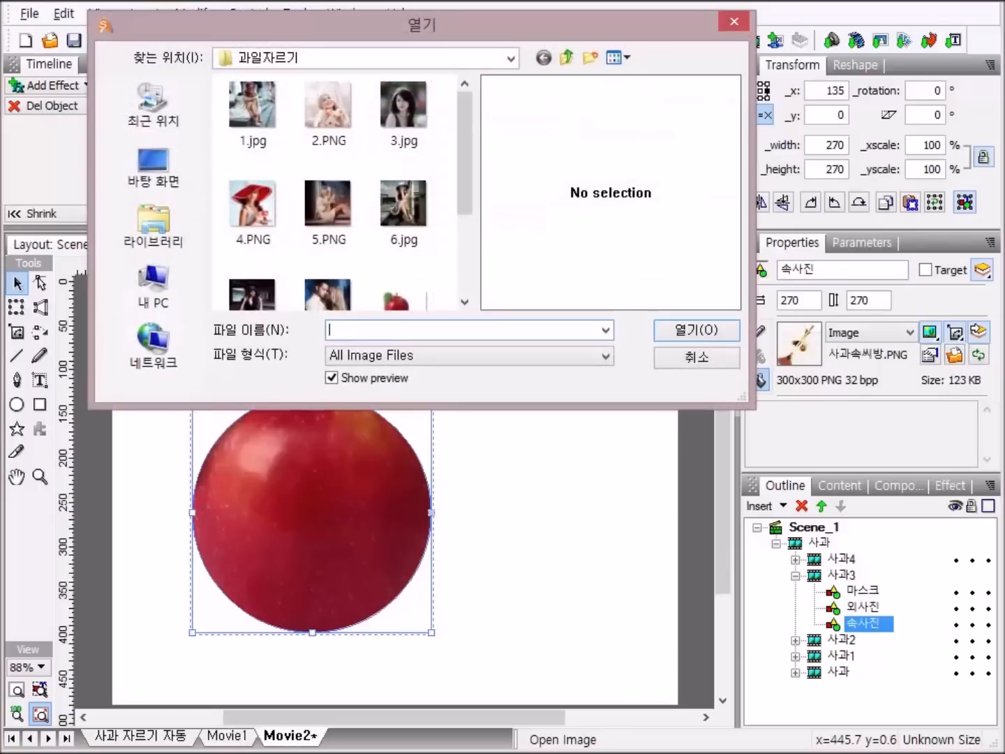
double_click(341, 217)
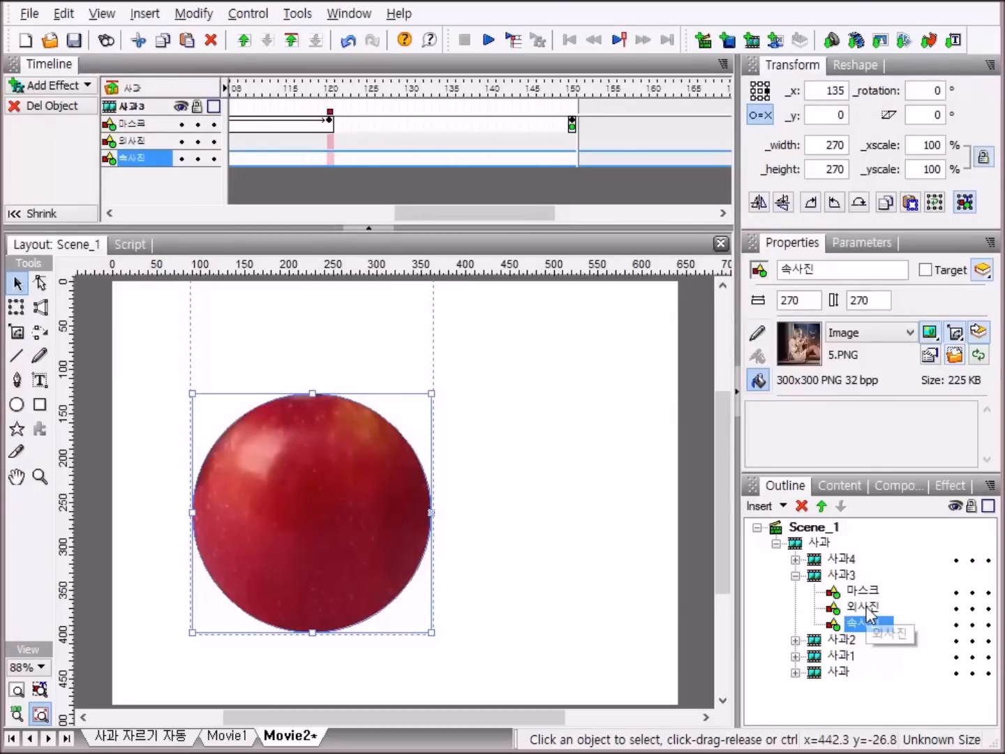
left_click(866, 605)
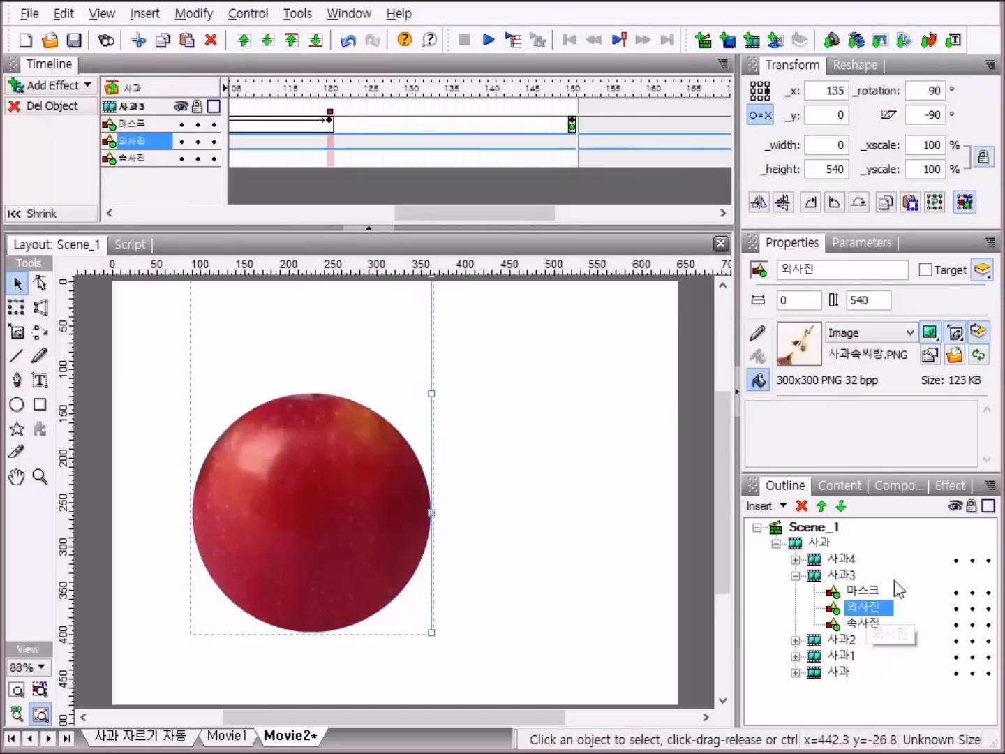
left_click(955, 358)
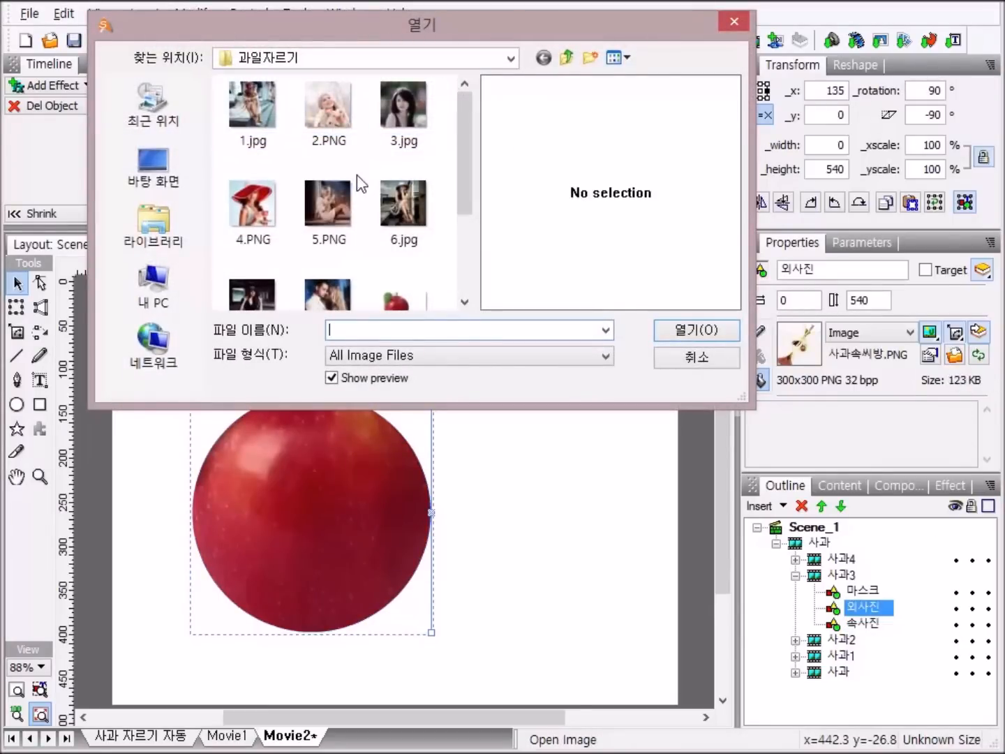
double_click(404, 211)
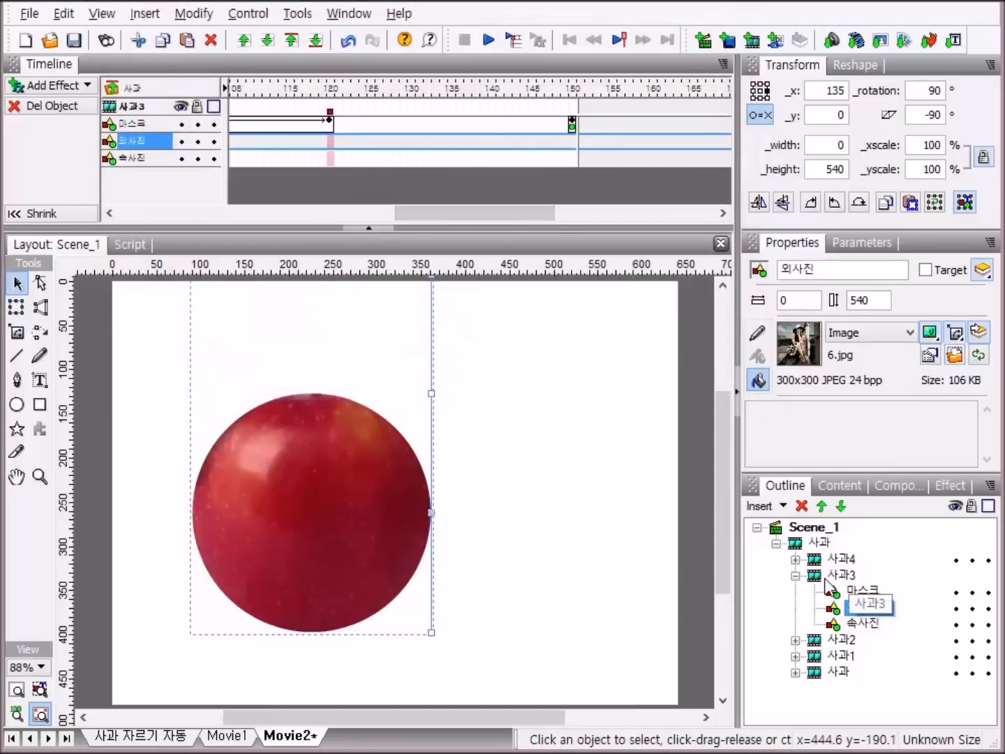
Step: Replace the images inside the 사과4 clip, using 7.jpg for 속사진 and 8.jpg for 외사진, and collapse the parent clip
left_click(795, 576)
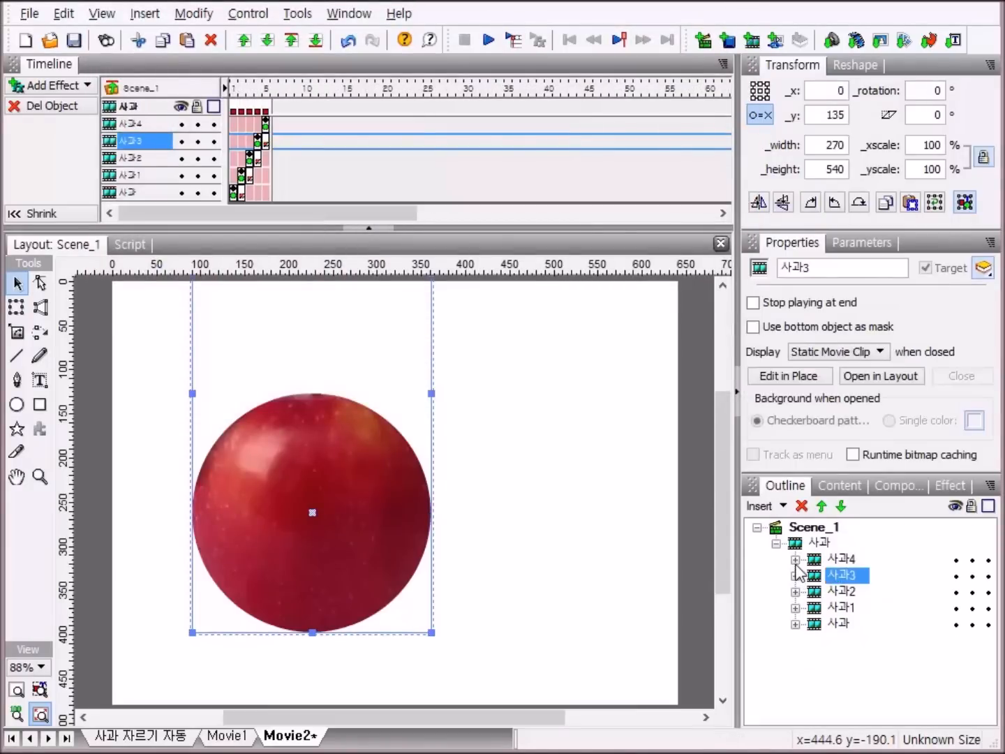
left_click(795, 559)
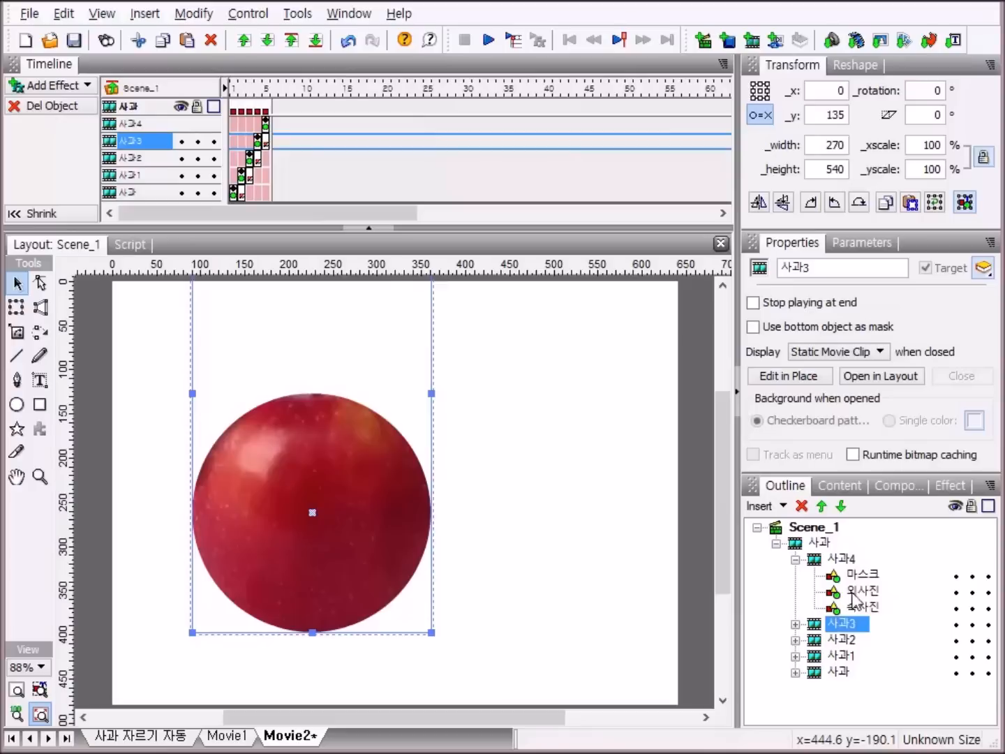
left_click(872, 606)
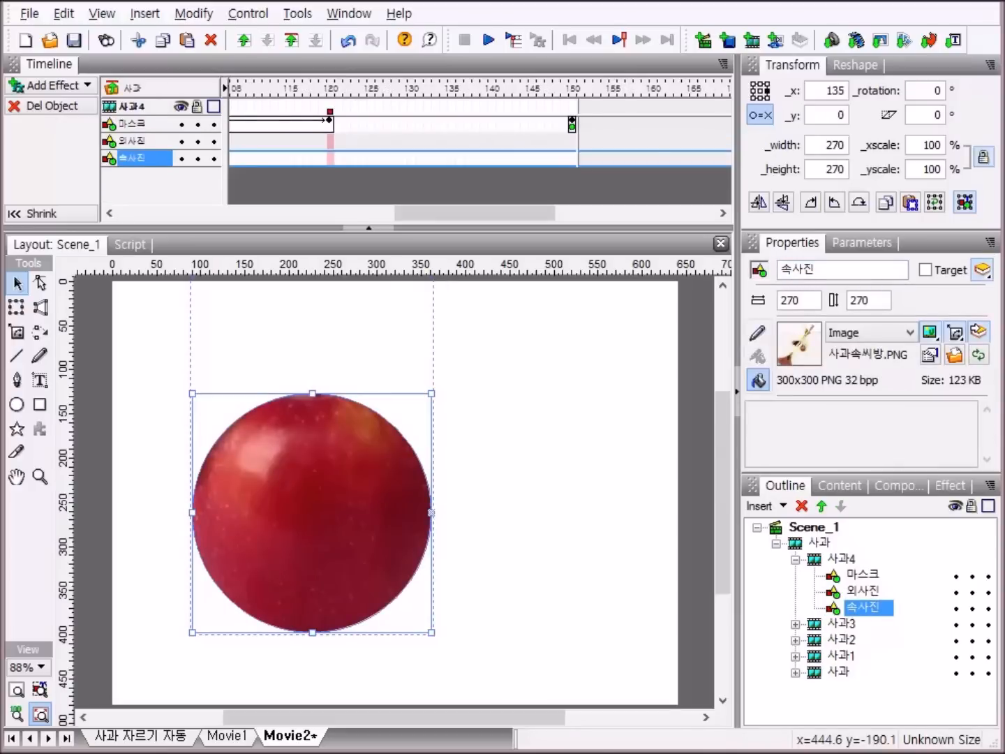
left_click(955, 355)
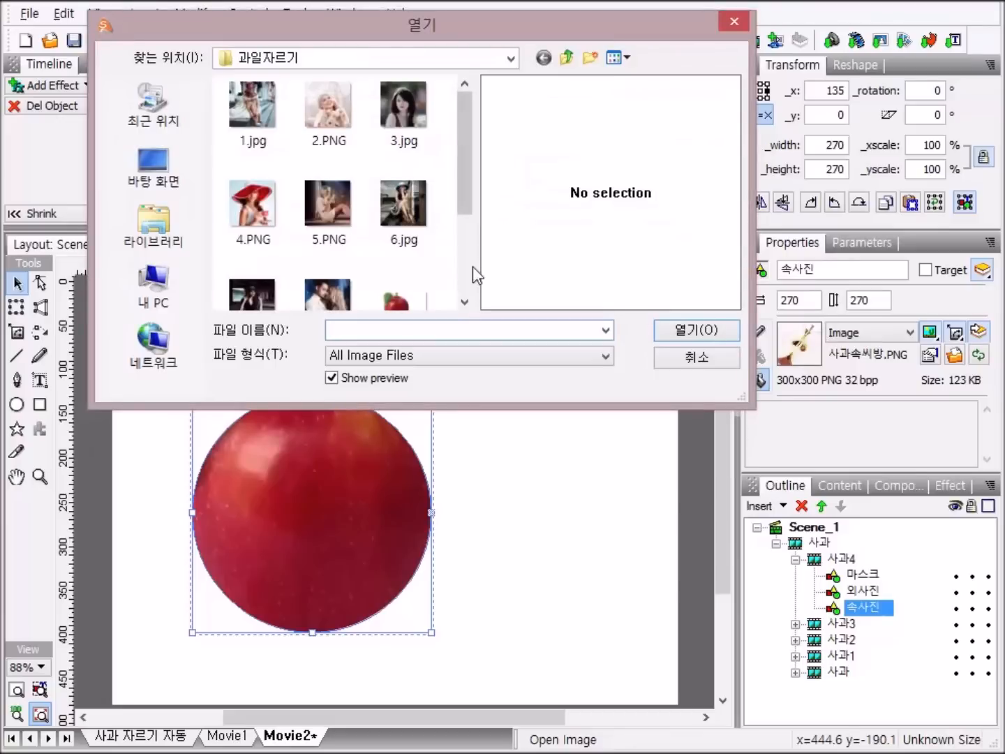
left_click(463, 302)
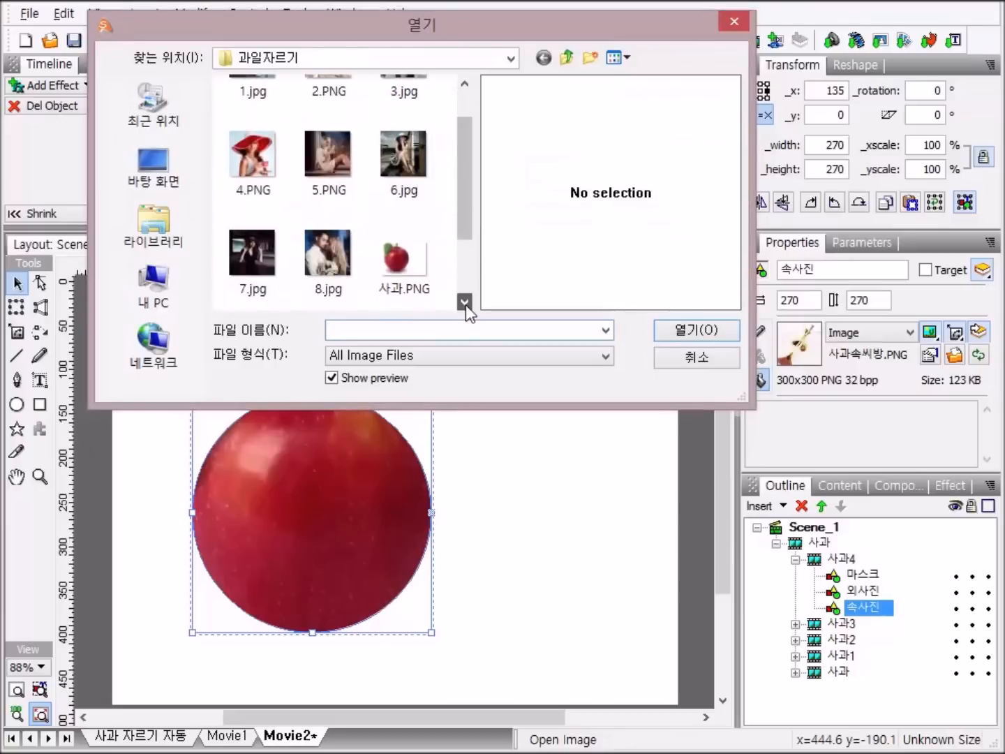
double_click(248, 273)
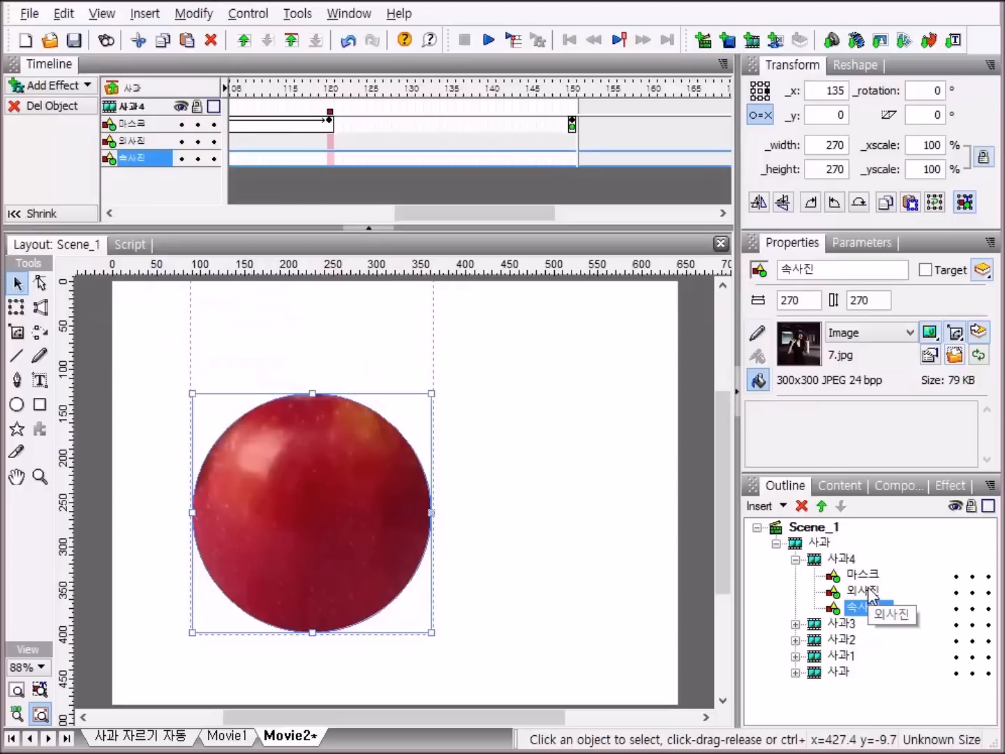
left_click(868, 592)
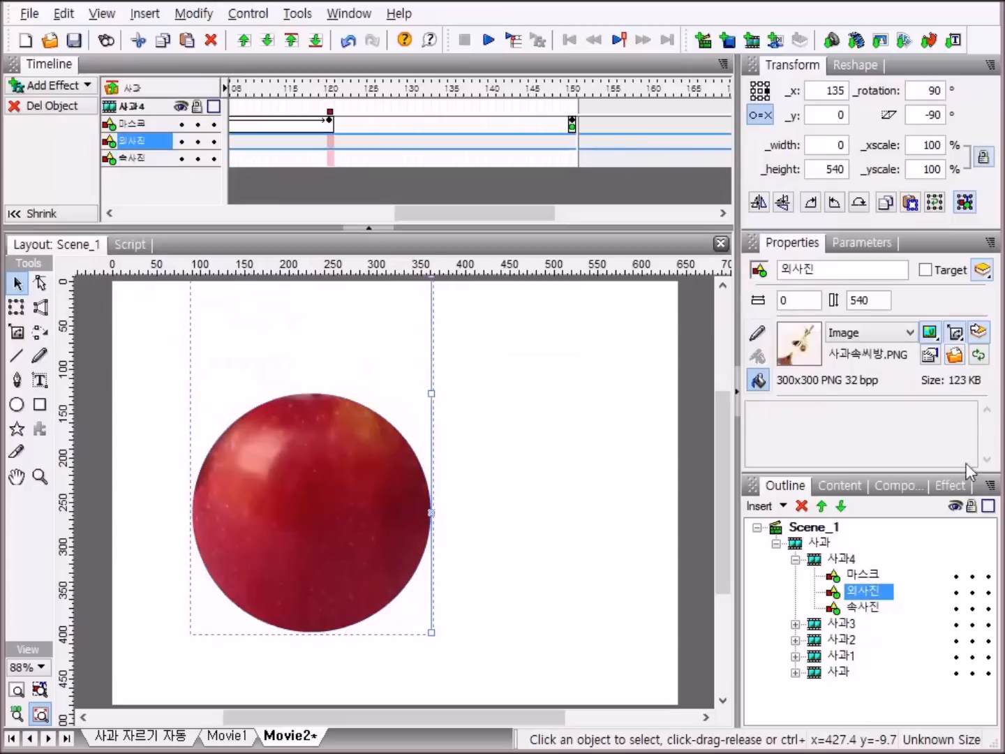
left_click(954, 357)
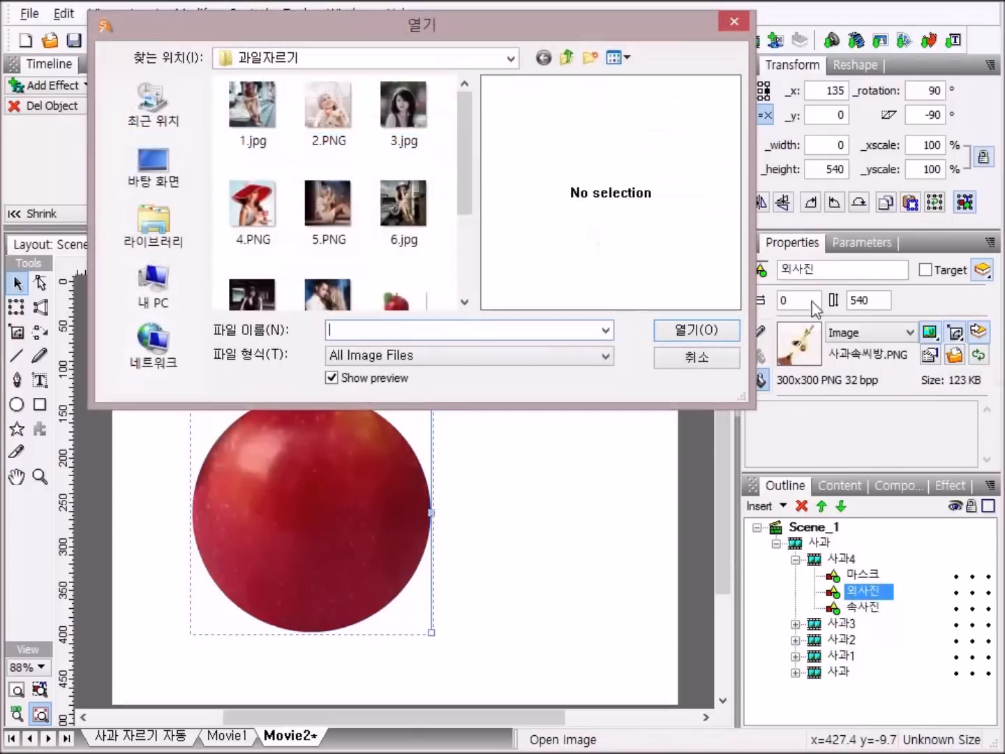
double_click(335, 290)
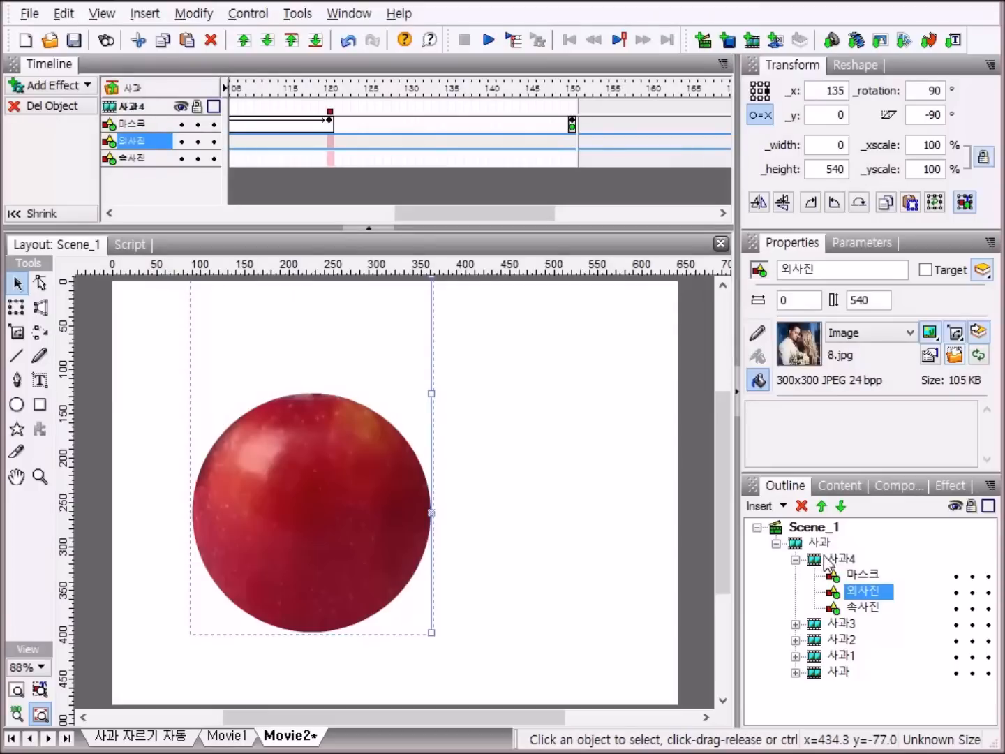
left_click(795, 559)
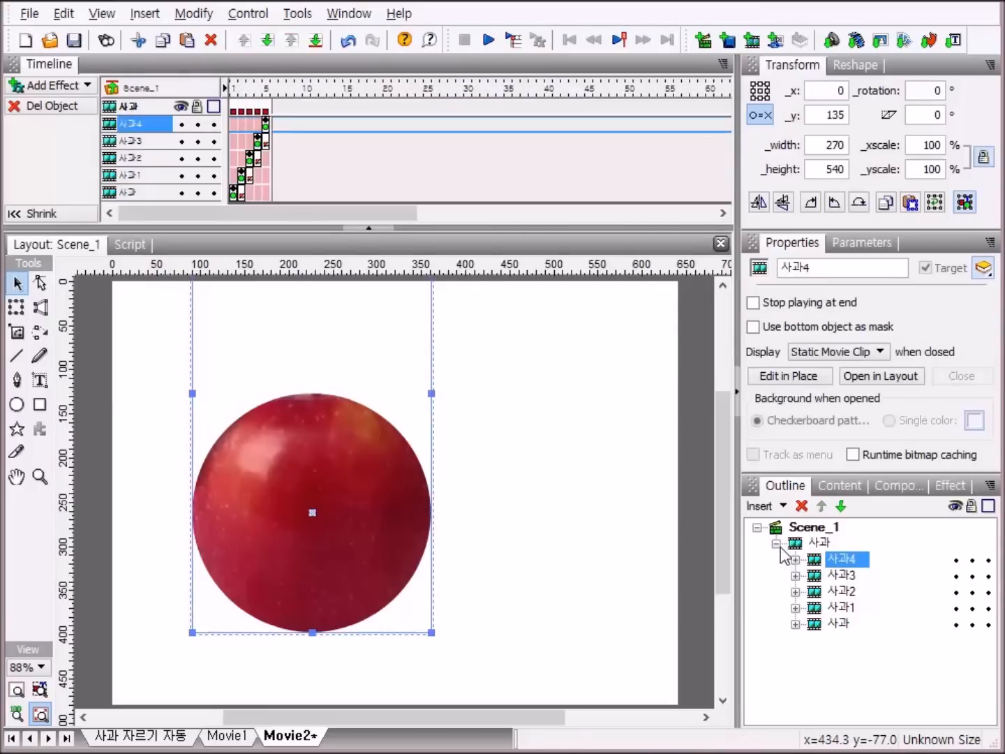
left_click(777, 543)
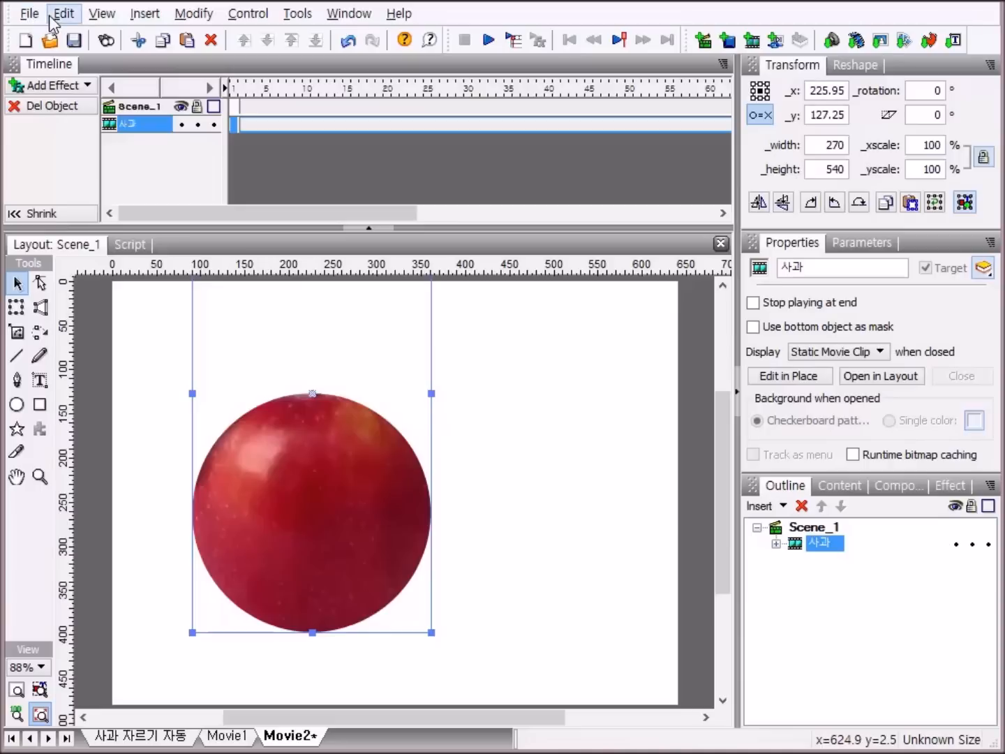
Step: Insert a movie clip above the parent 사과 clip in Scene_1 and name it 자동마스크
left_click(146, 15)
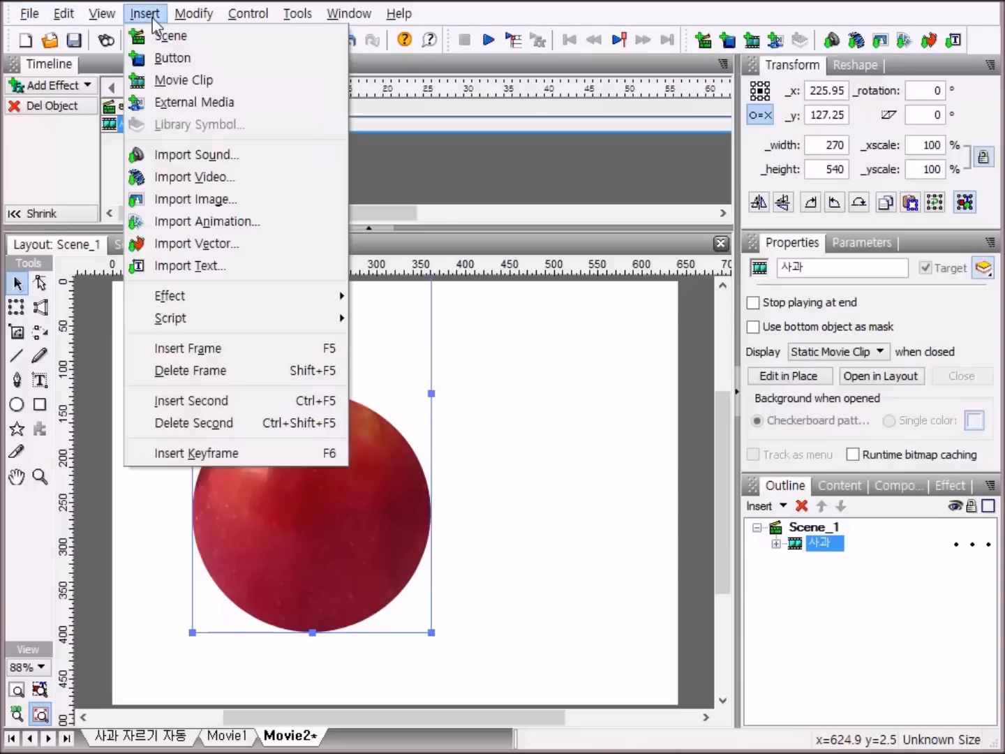
left_click(167, 80)
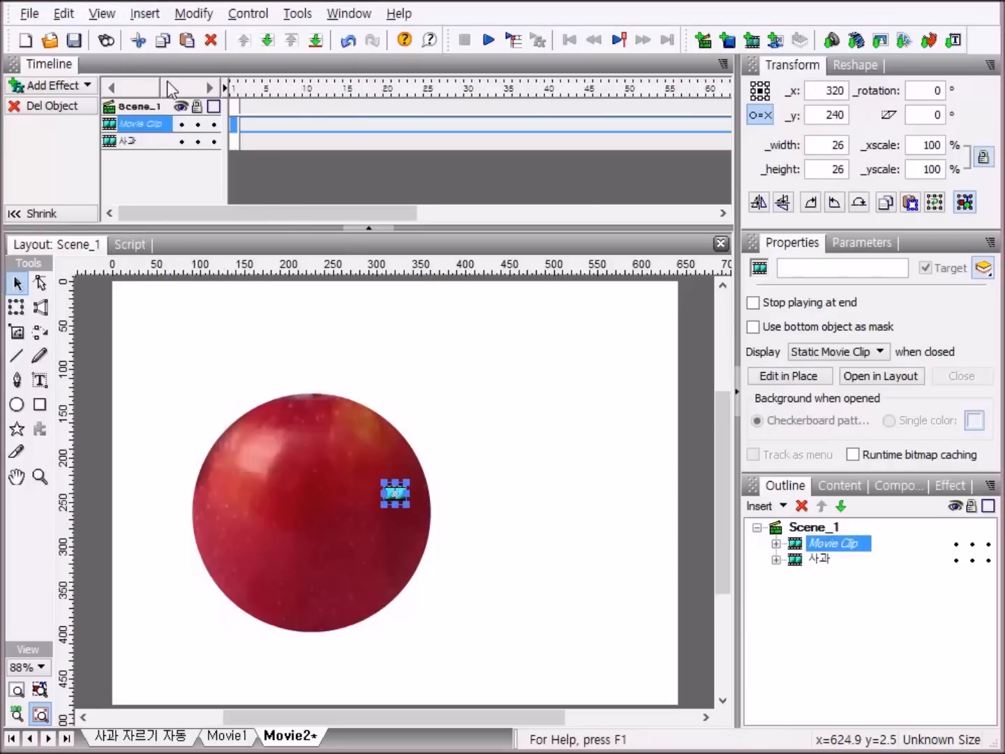
left_click(846, 546)
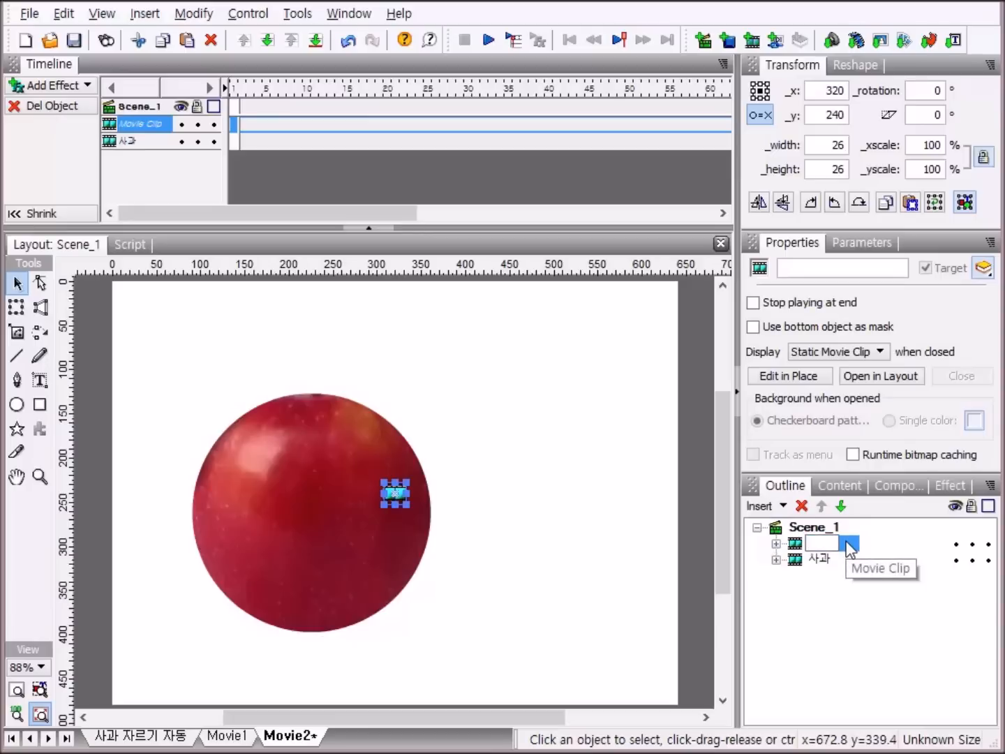
type("지")
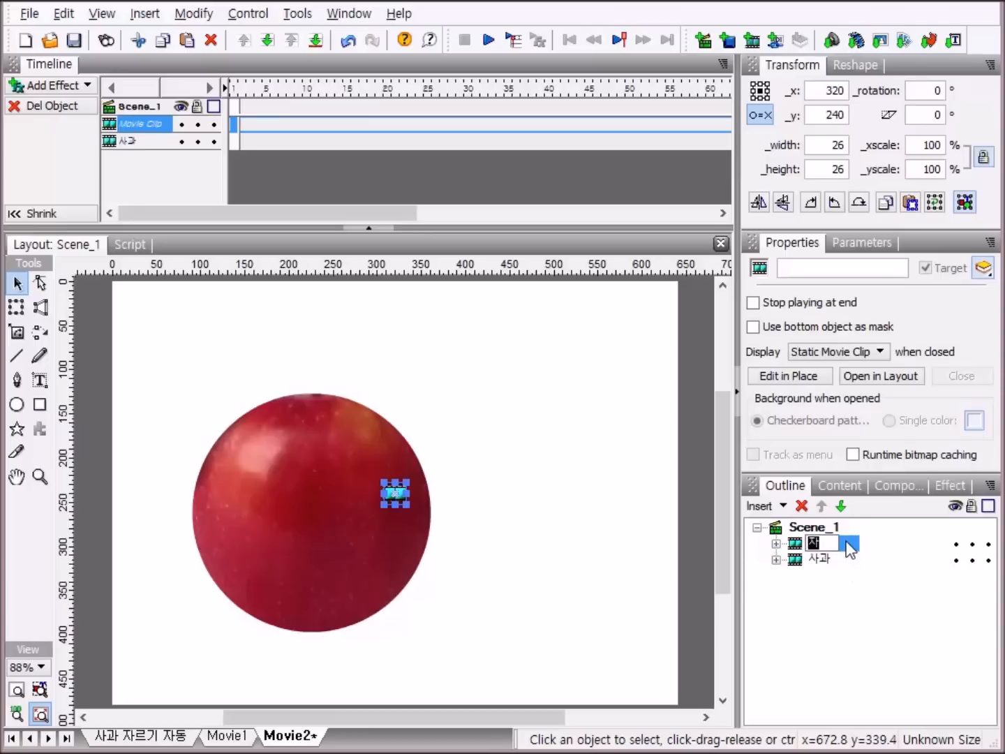
type("르")
type("마")
type("스크")
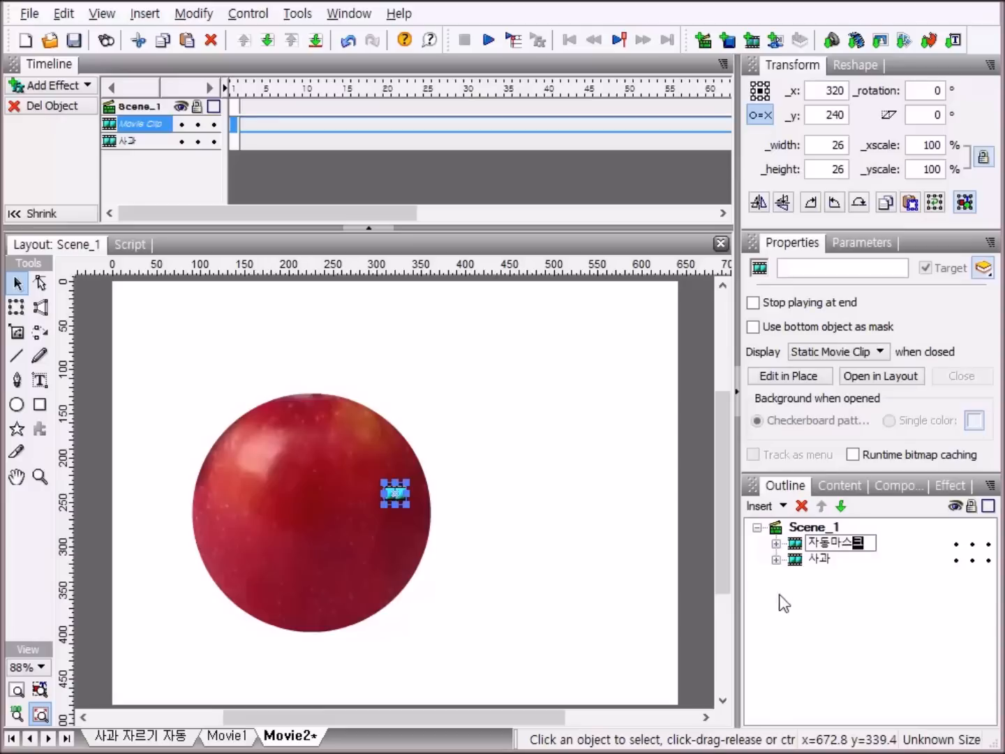
key("Return")
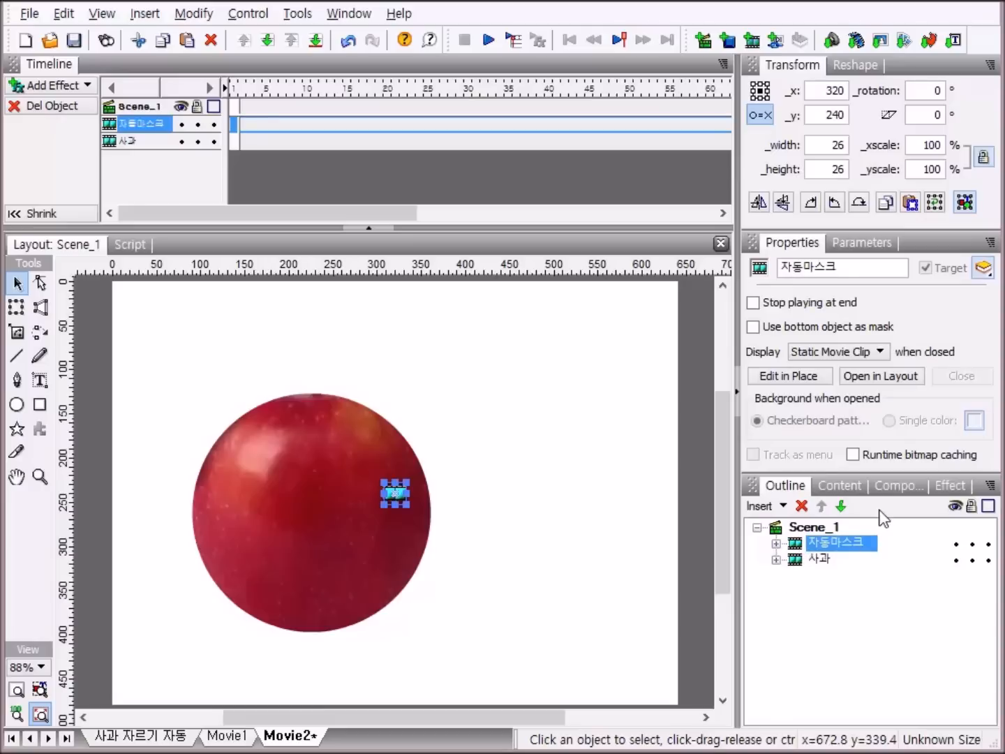
Step: Anchor the 자동마스크 clip at its top-left corner and position it at x 0, y 0
left_click(761, 119)
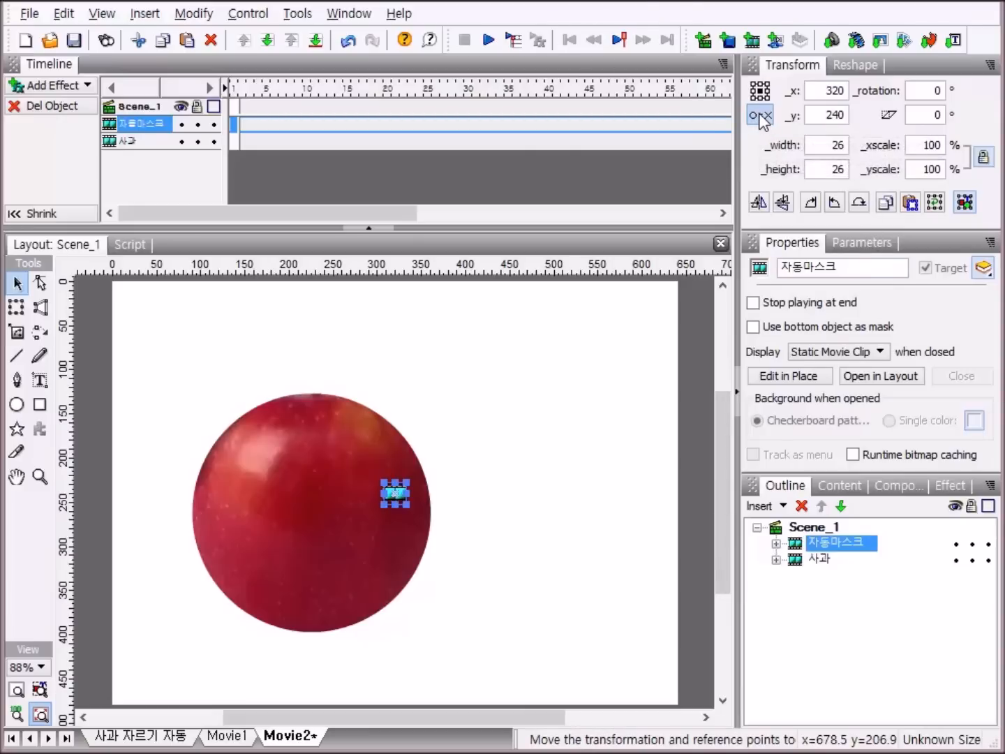
left_click(761, 116)
left_click(759, 92)
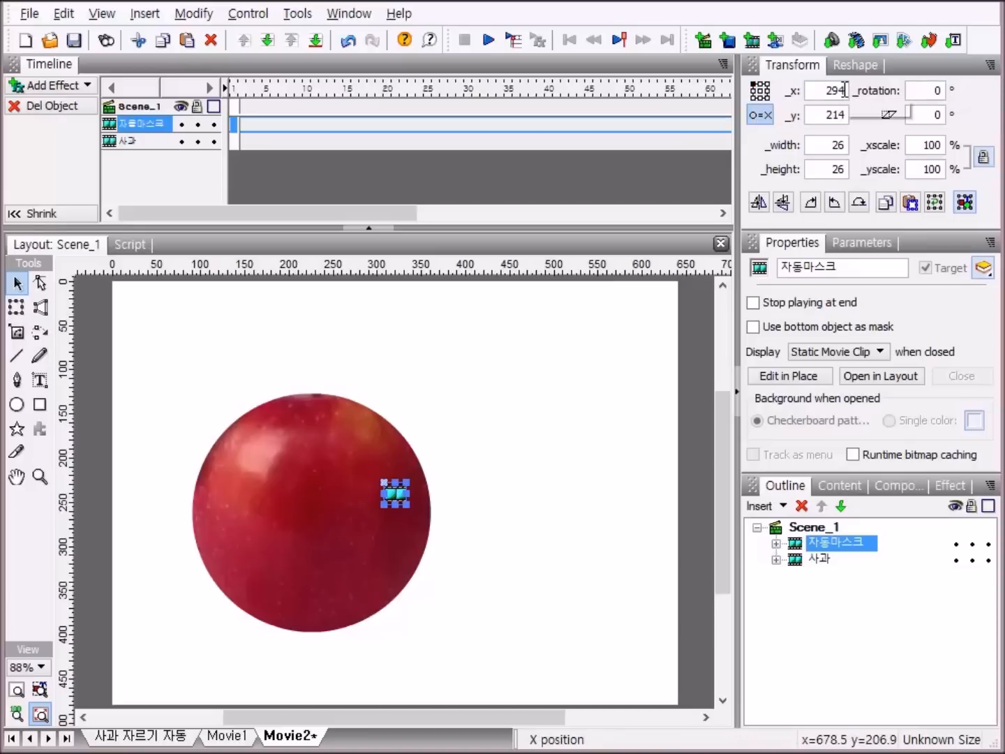
key("BackSpace")
type("0")
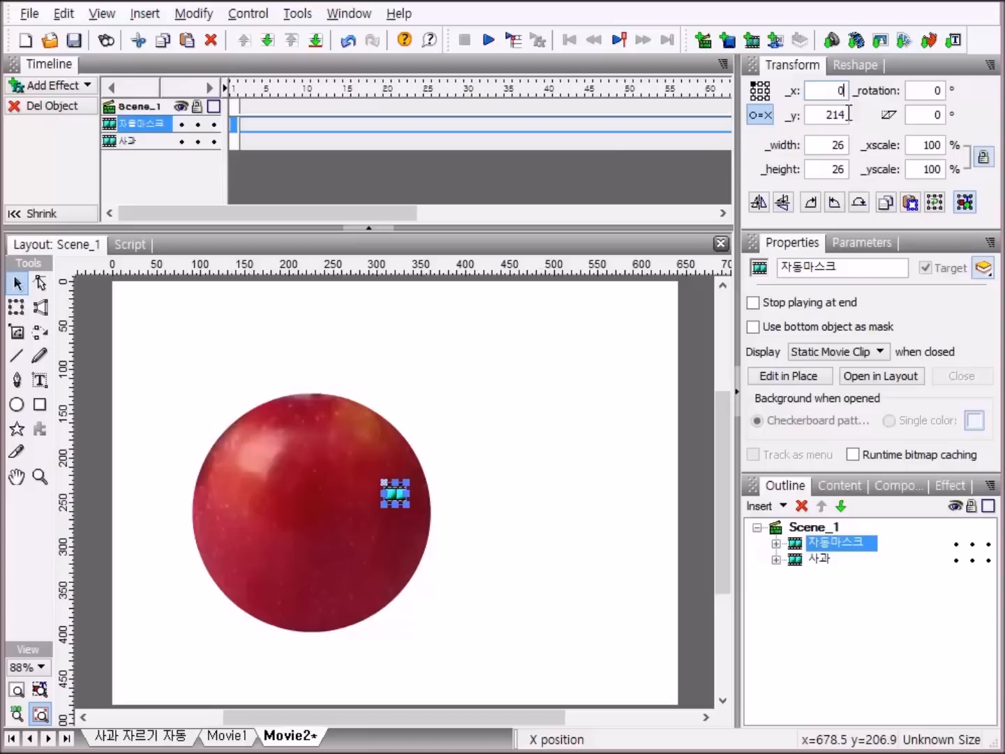
left_click(845, 116)
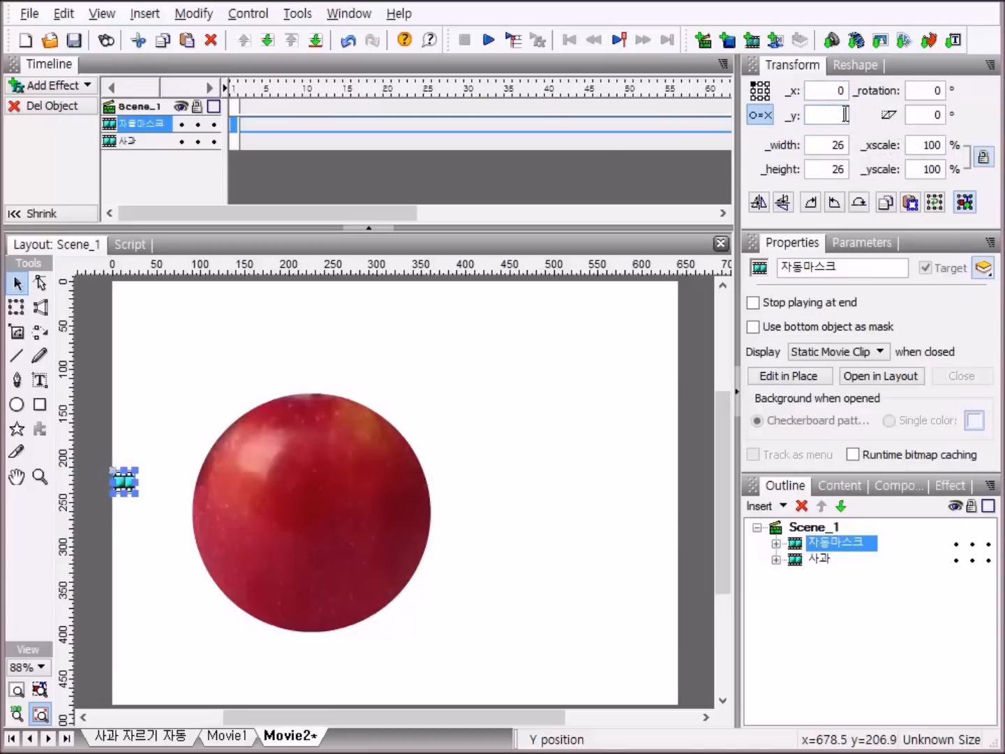
key("Return")
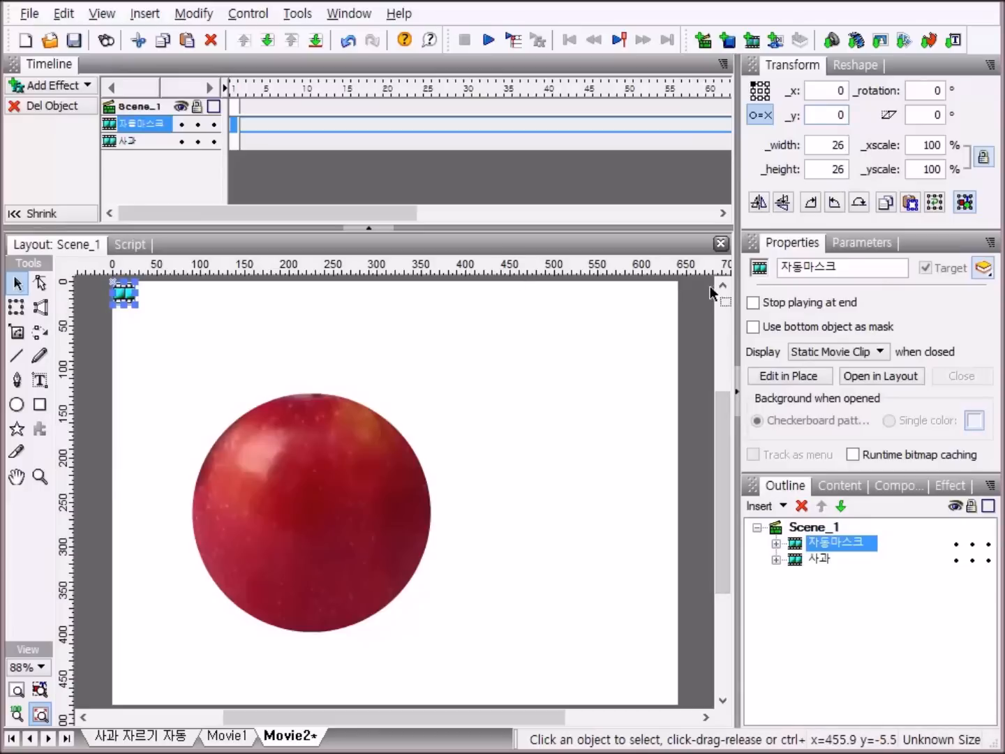
Step: Play the movie to preview the apple-cutting animation
left_click(487, 44)
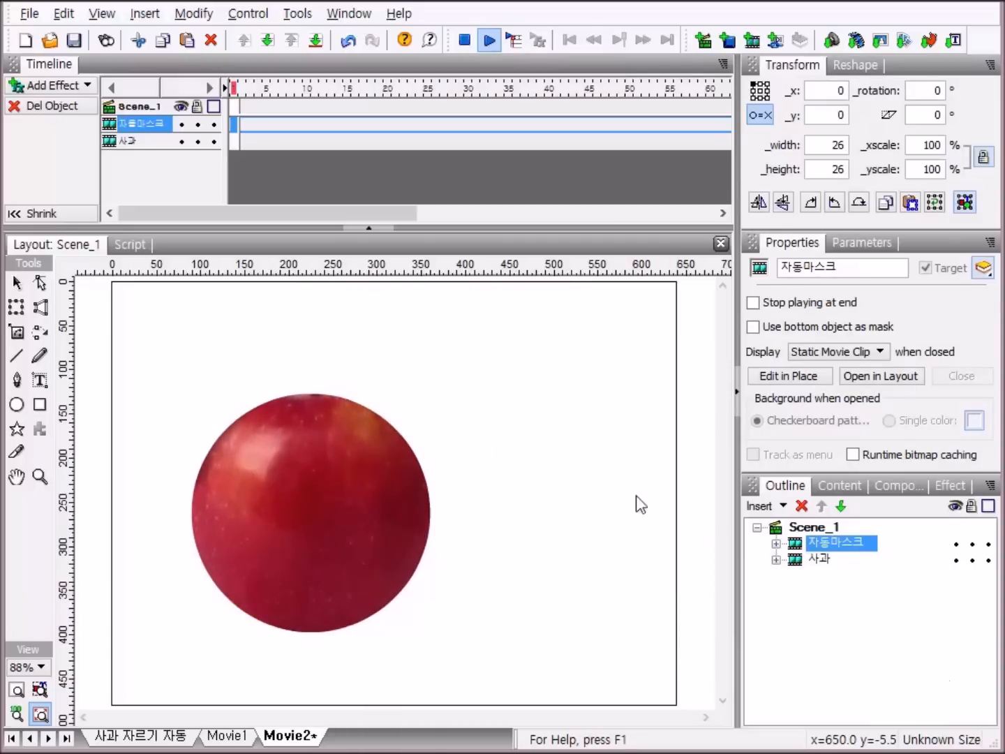
left_click(488, 41)
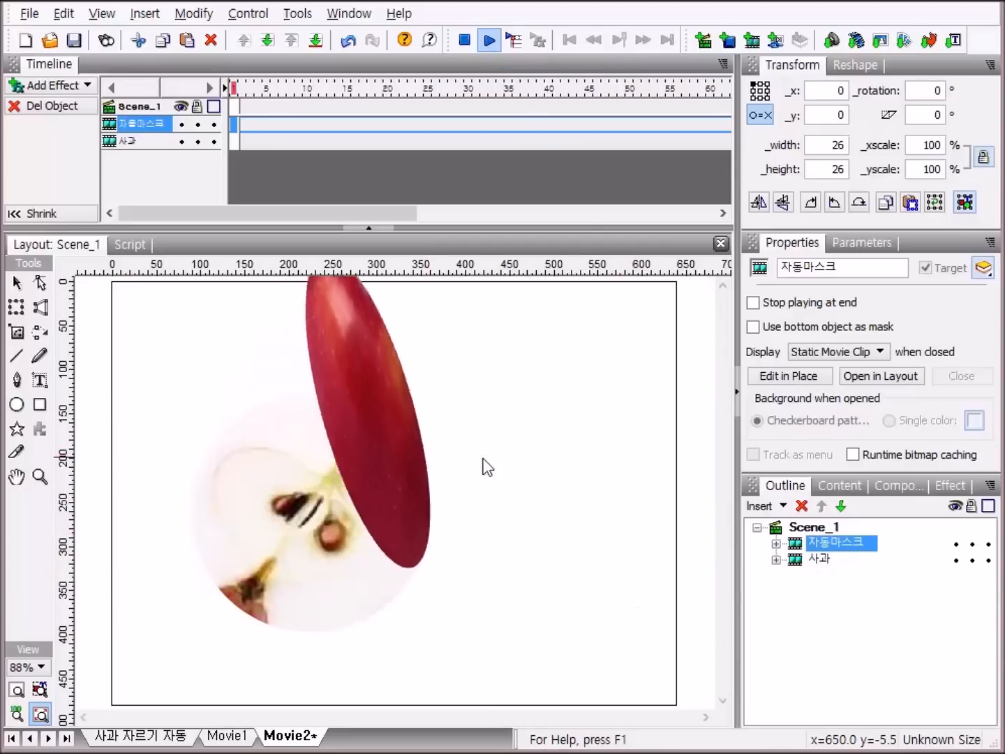
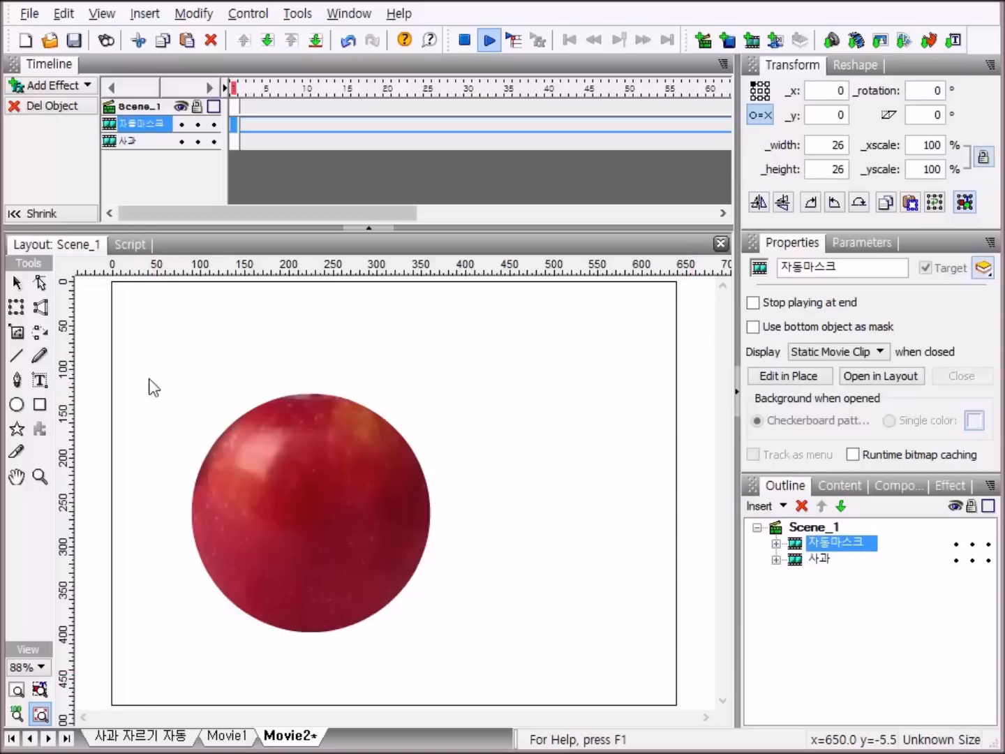
Step: Add an onFrame event script to the 자동마스크 clip
left_click(131, 244)
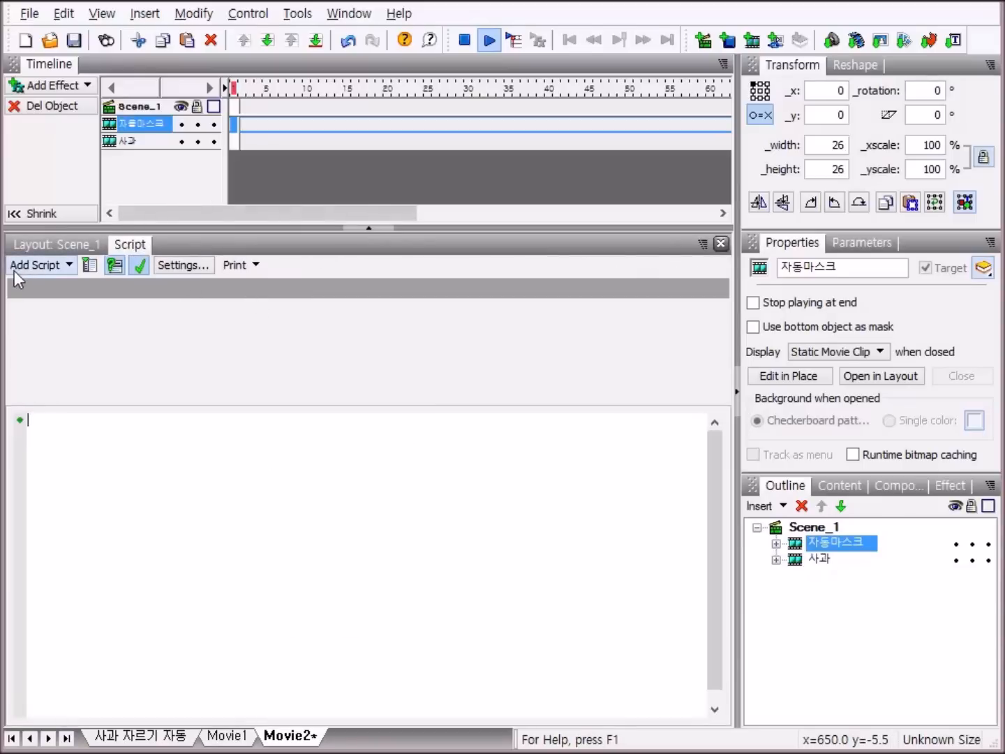
left_click(46, 267)
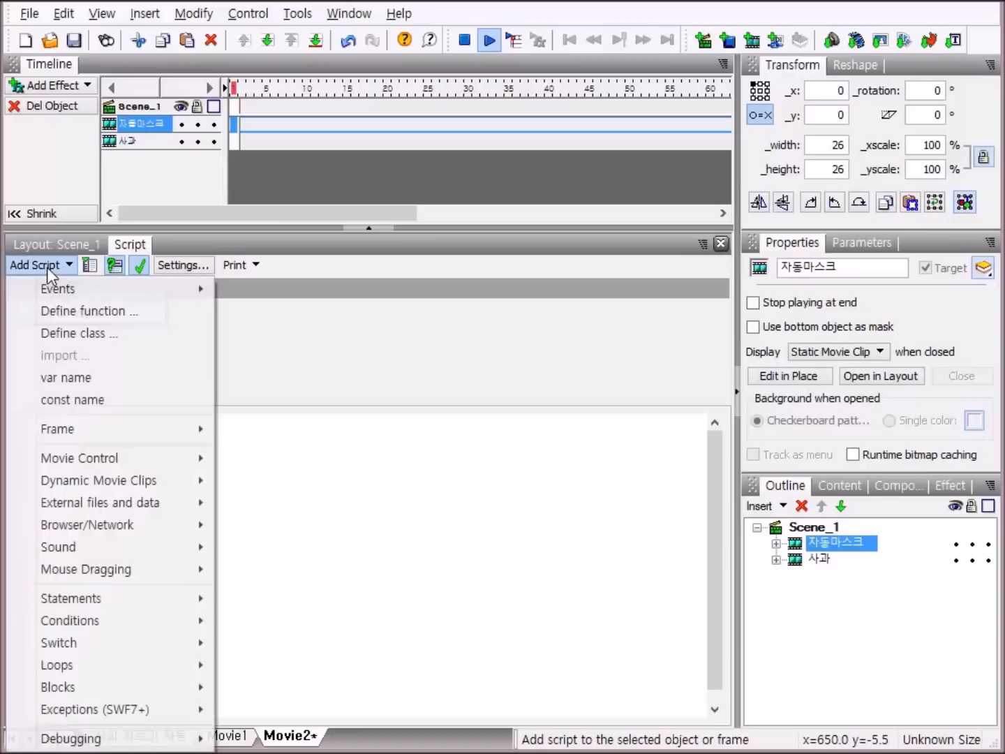
mouse_move(59, 293)
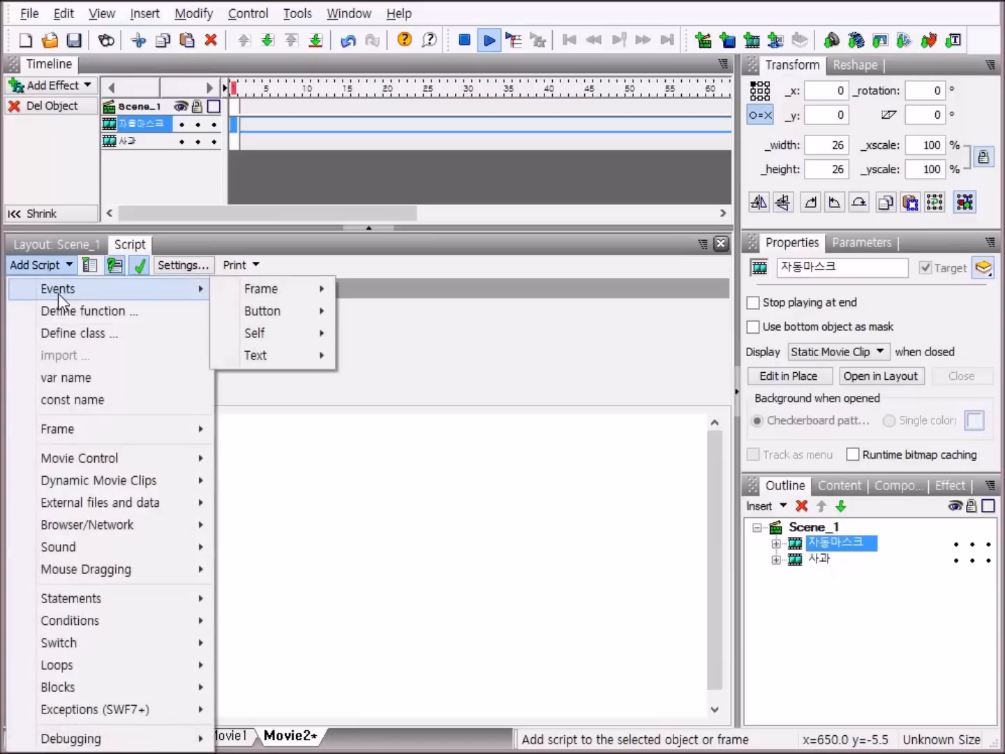
mouse_move(257, 292)
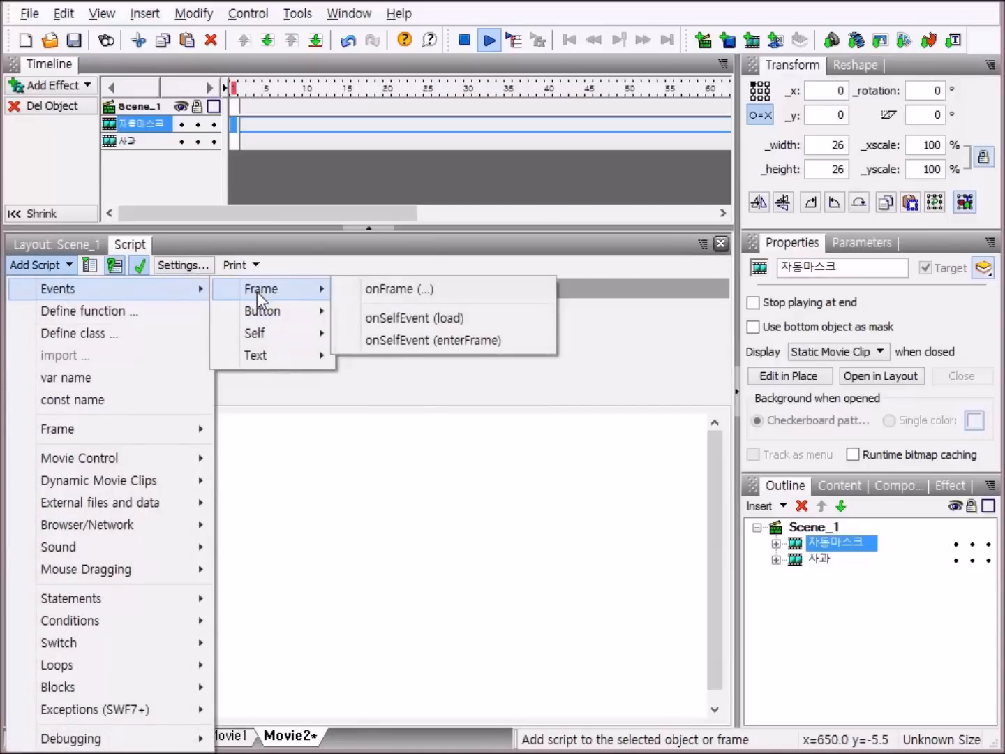
left_click(389, 291)
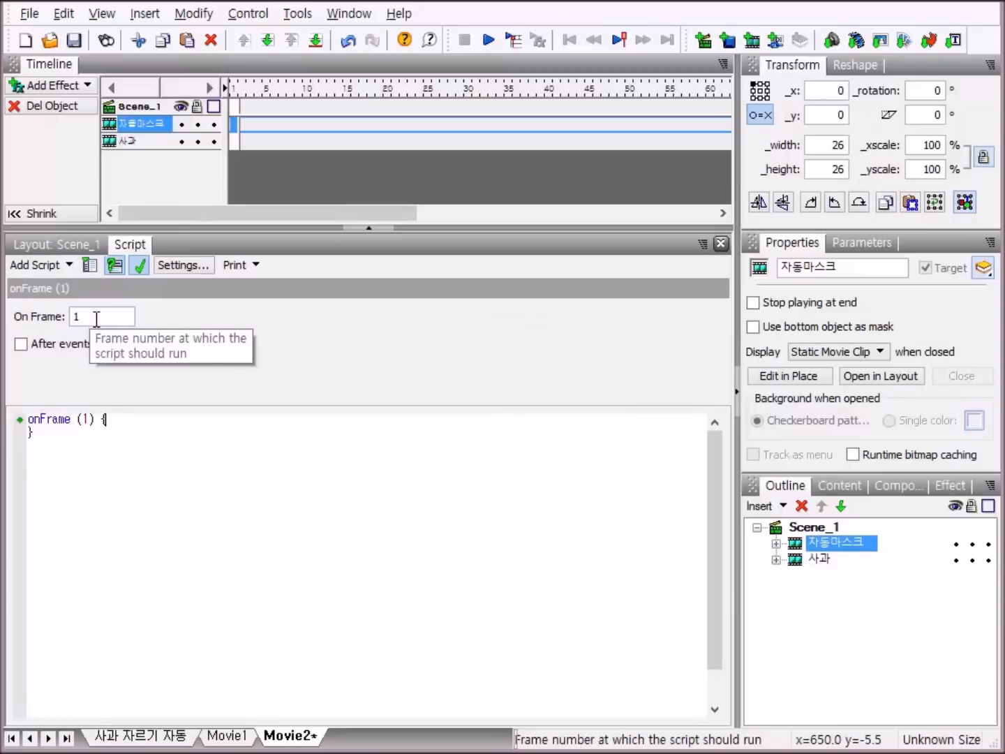
type("50")
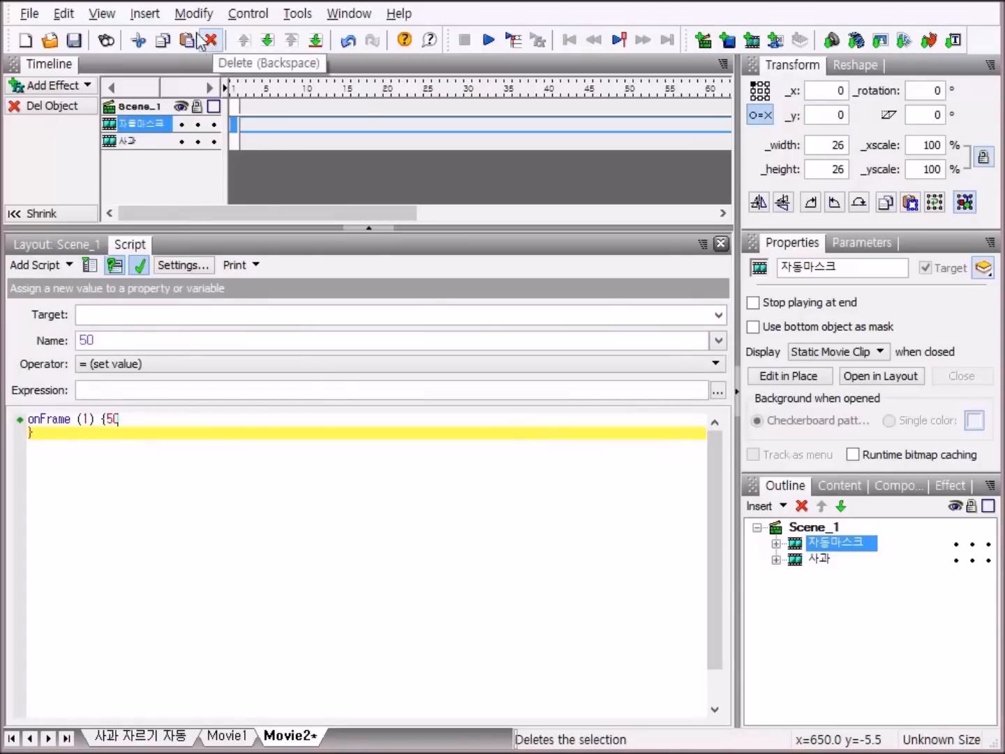
left_click(348, 43)
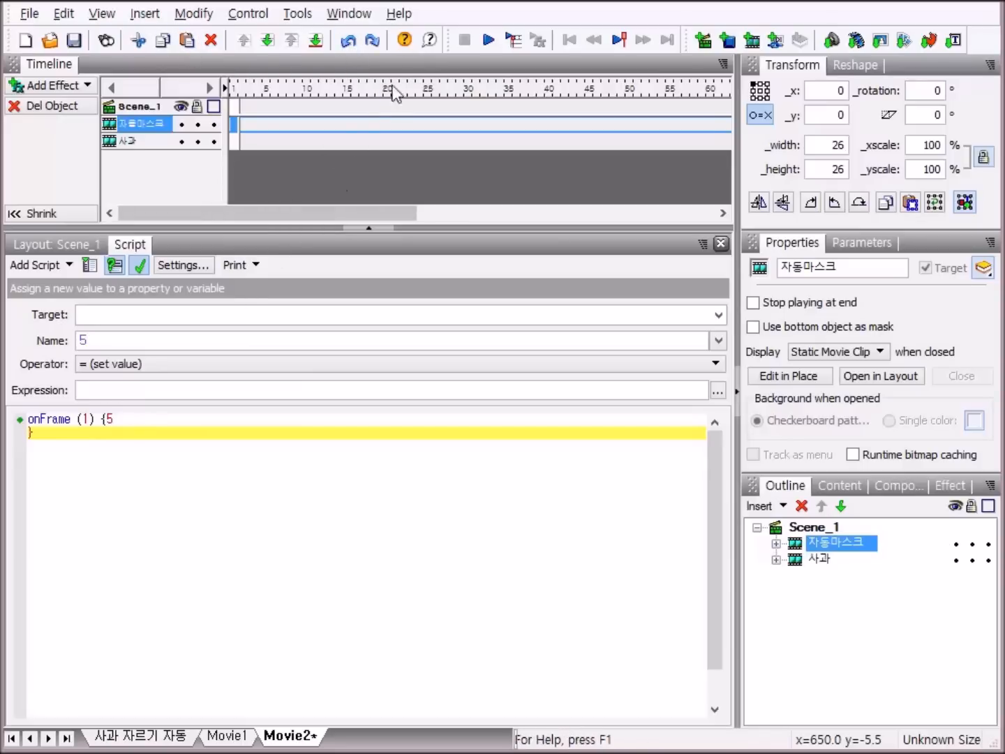
left_click(349, 42)
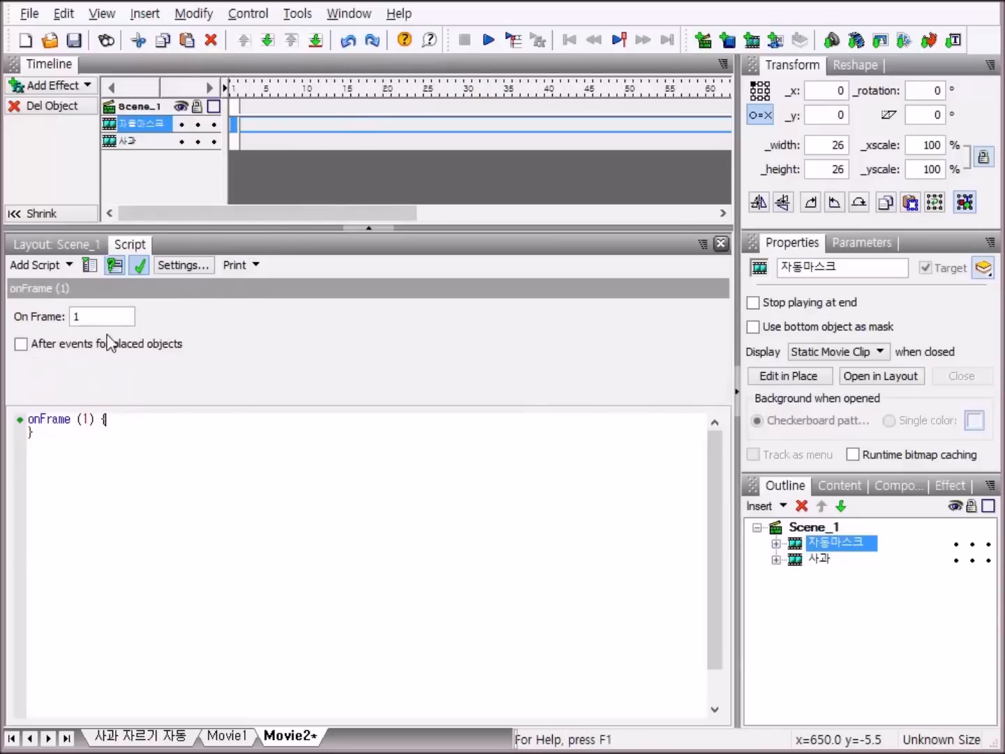
Step: Set the 자동마스크 clip's onFrame event to frame 150 and add a play() action targeting _parent.사과
left_click(93, 319)
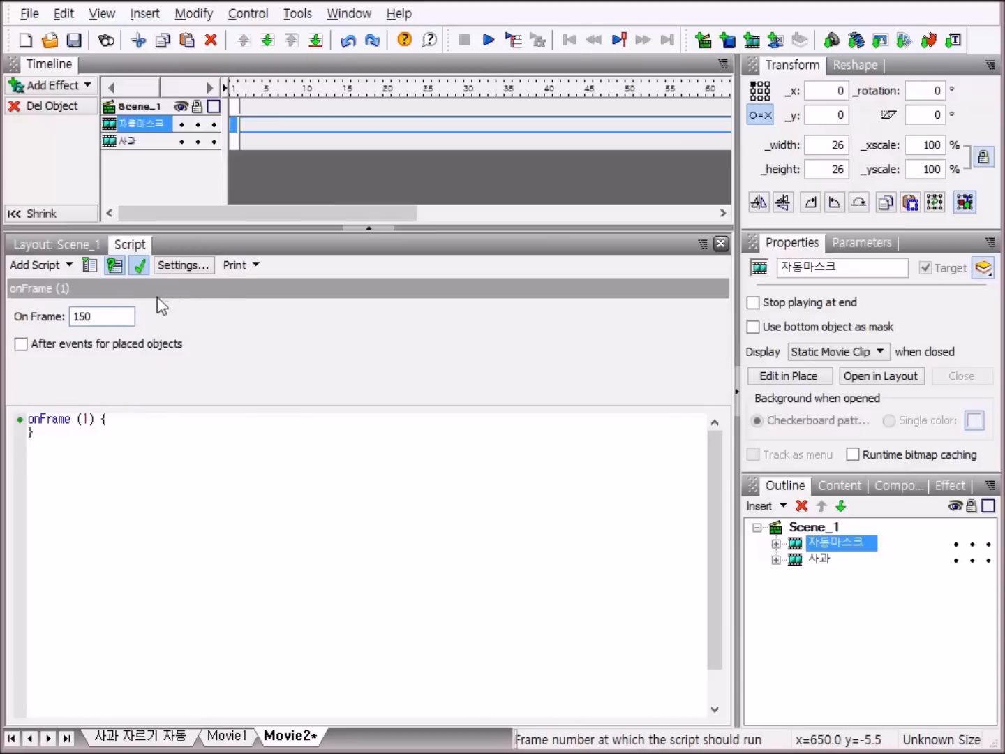
left_click(55, 266)
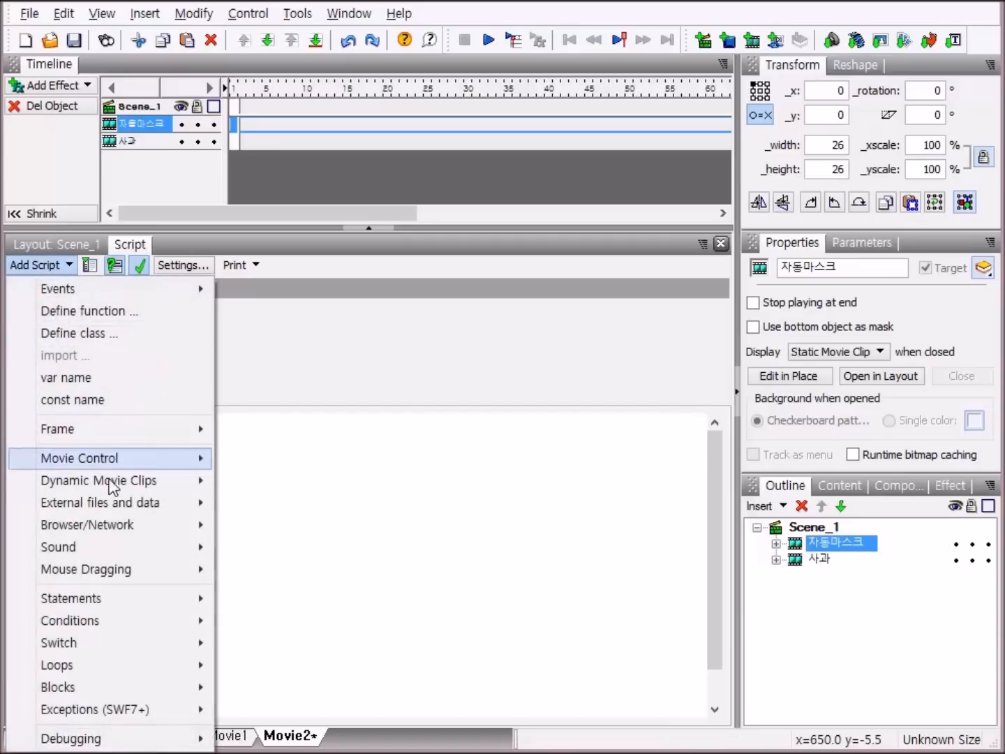
mouse_move(92, 462)
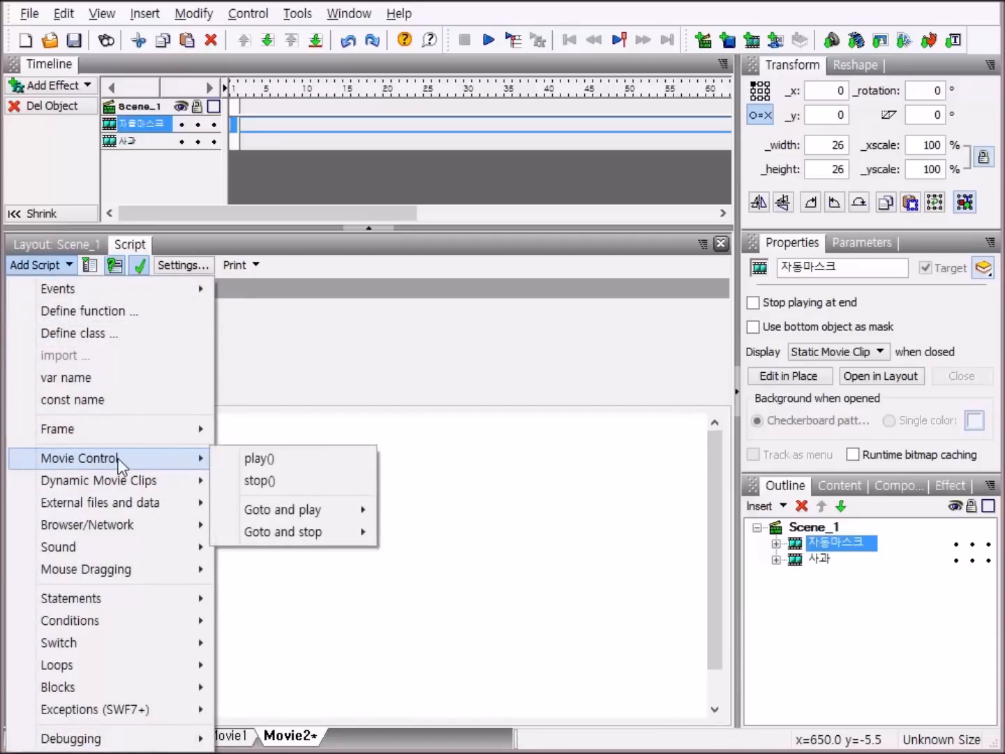
left_click(266, 468)
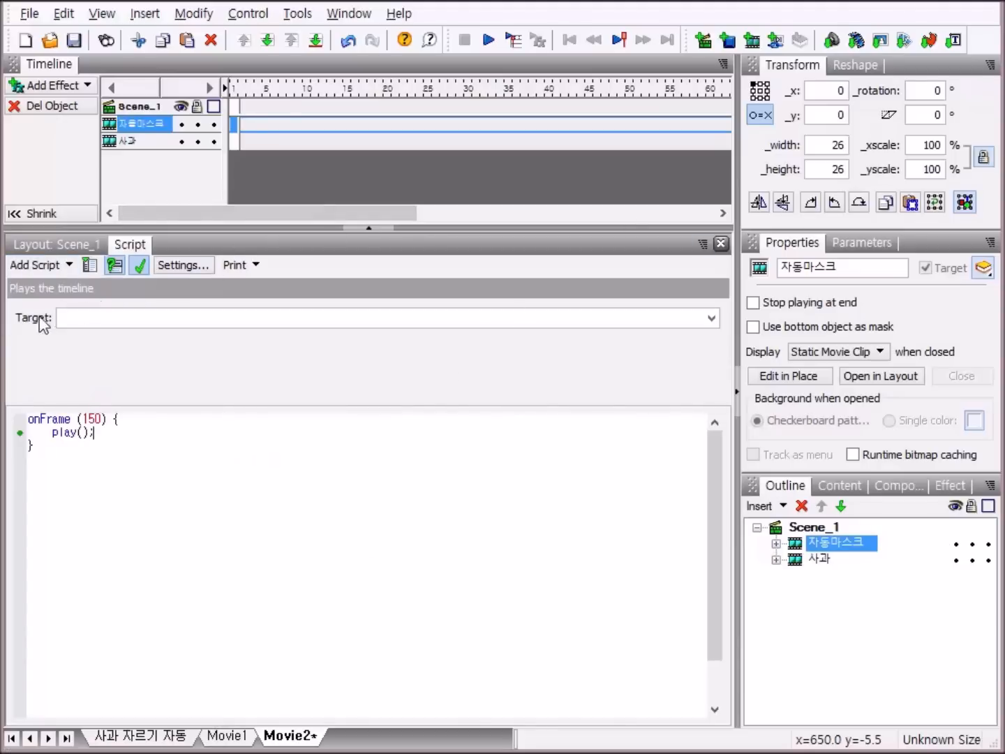
left_click(713, 317)
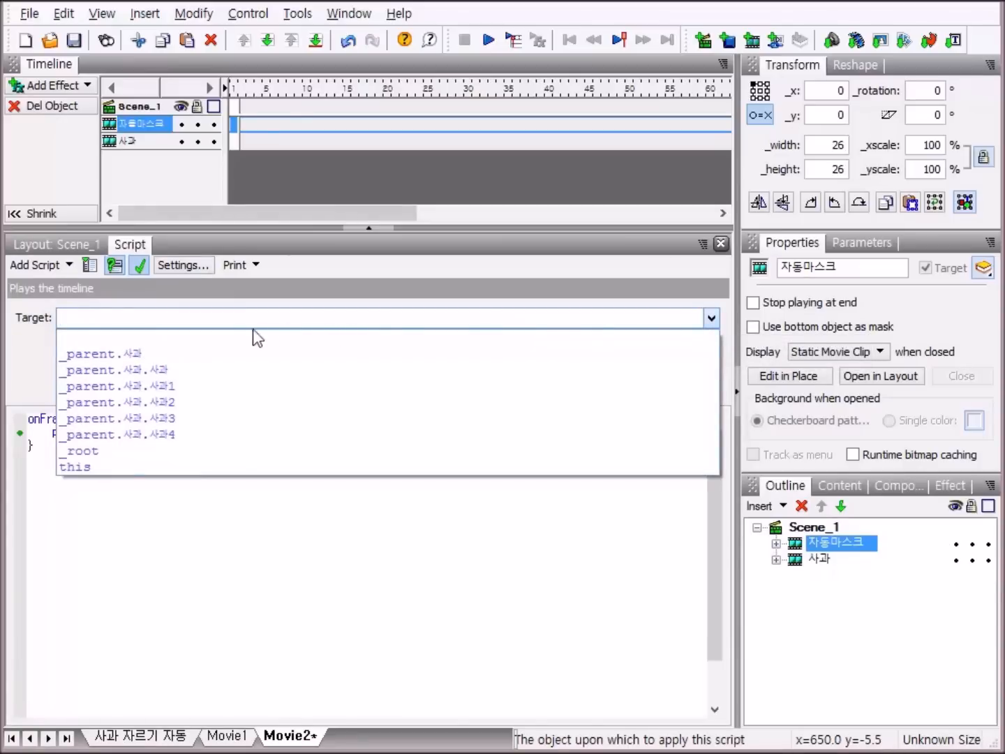
left_click(173, 352)
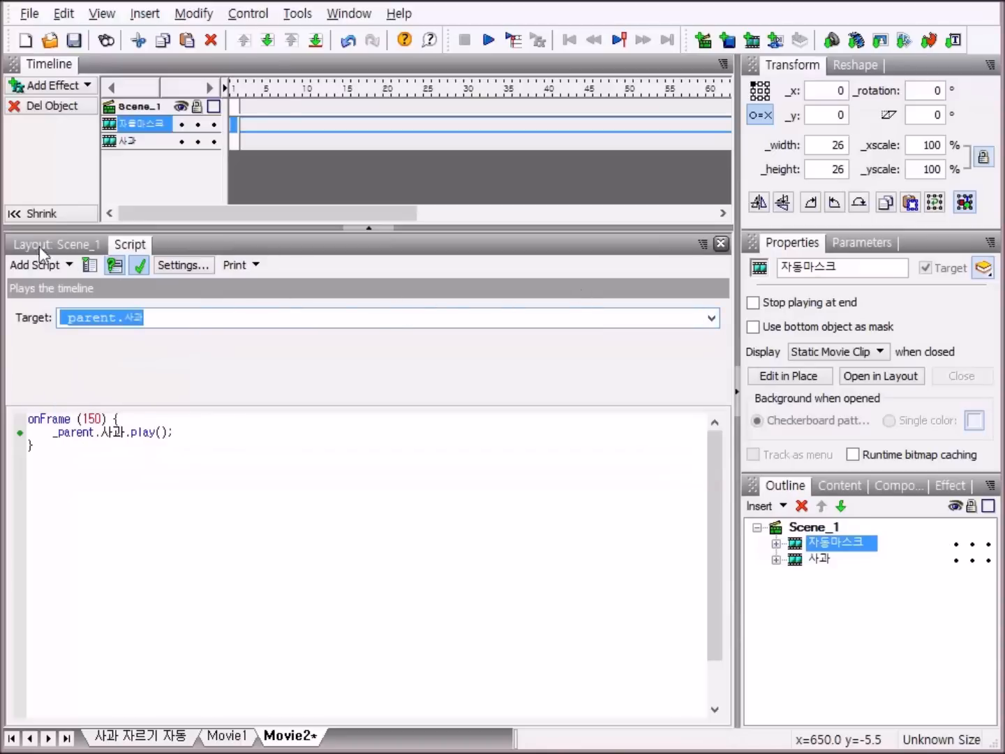
left_click(145, 266)
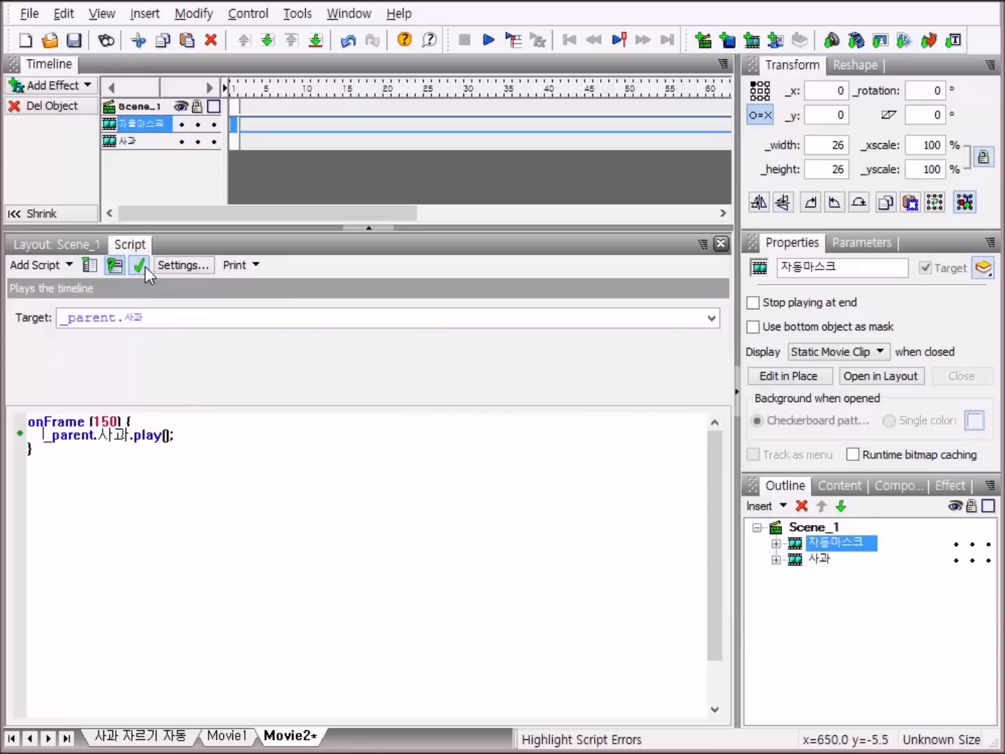
Step: Return to the scene layout and play the movie to preview the scripted automatic photo changes
left_click(79, 244)
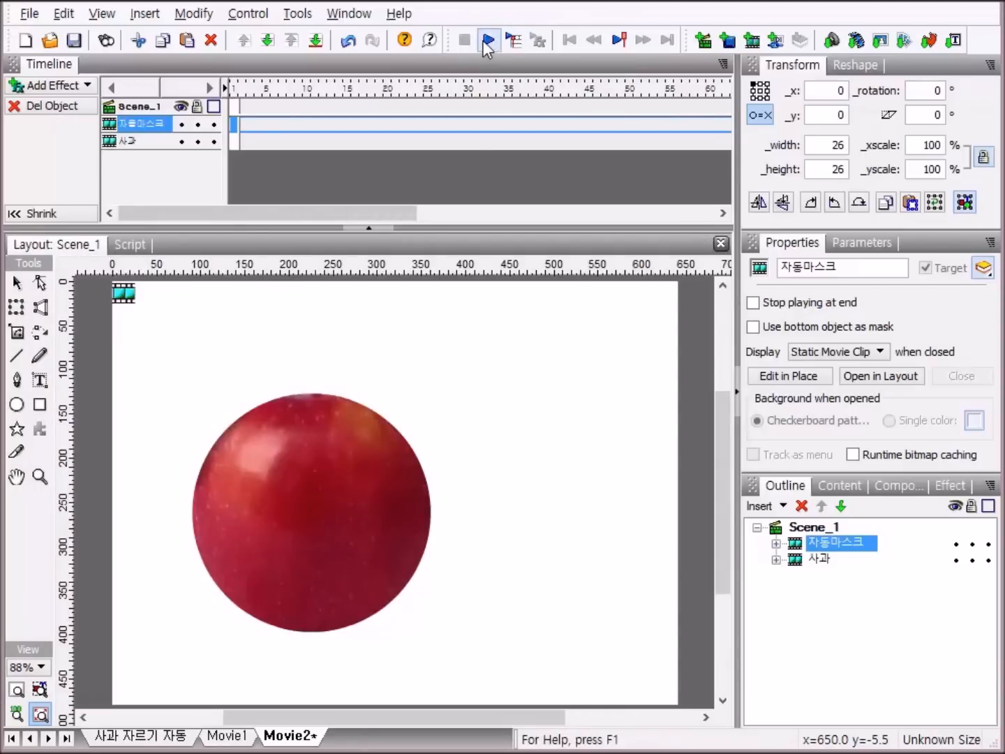
left_click(489, 42)
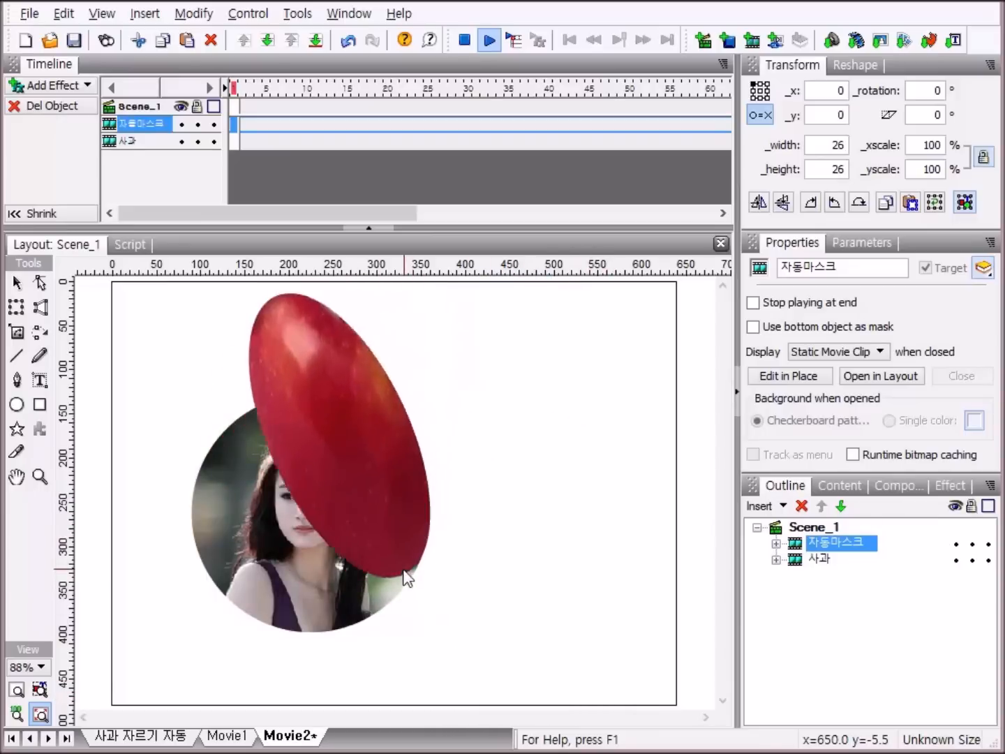
left_click(465, 45)
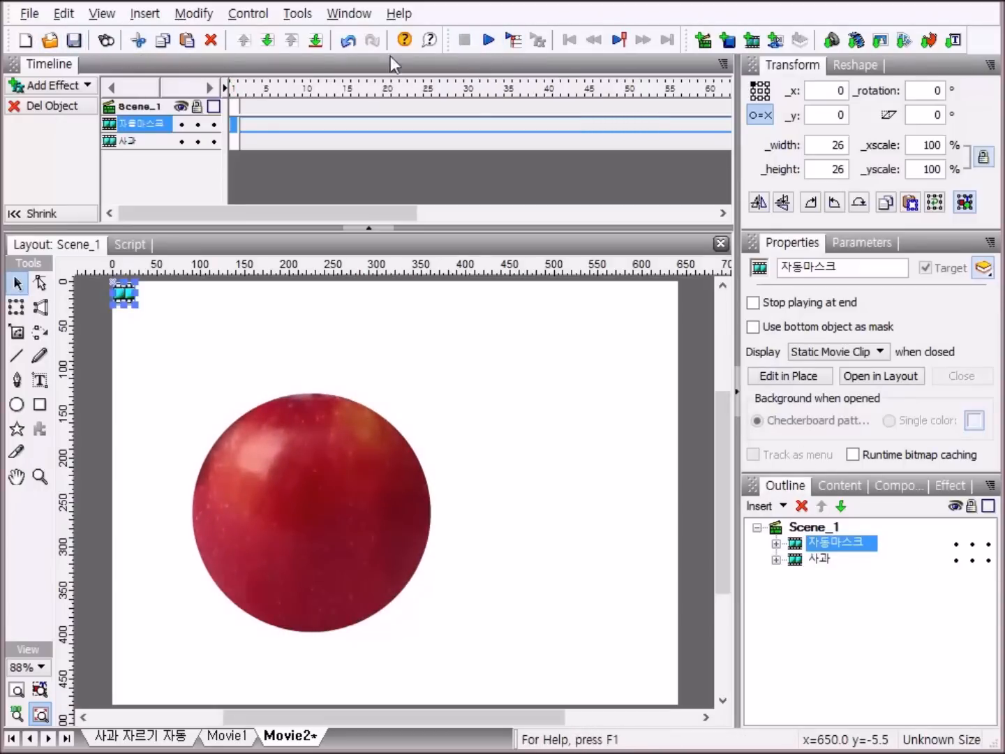
Step: Import the 사과.PNG image beneath the 사과 clip as Scene_1's bottom object and preview the movie
left_click(881, 41)
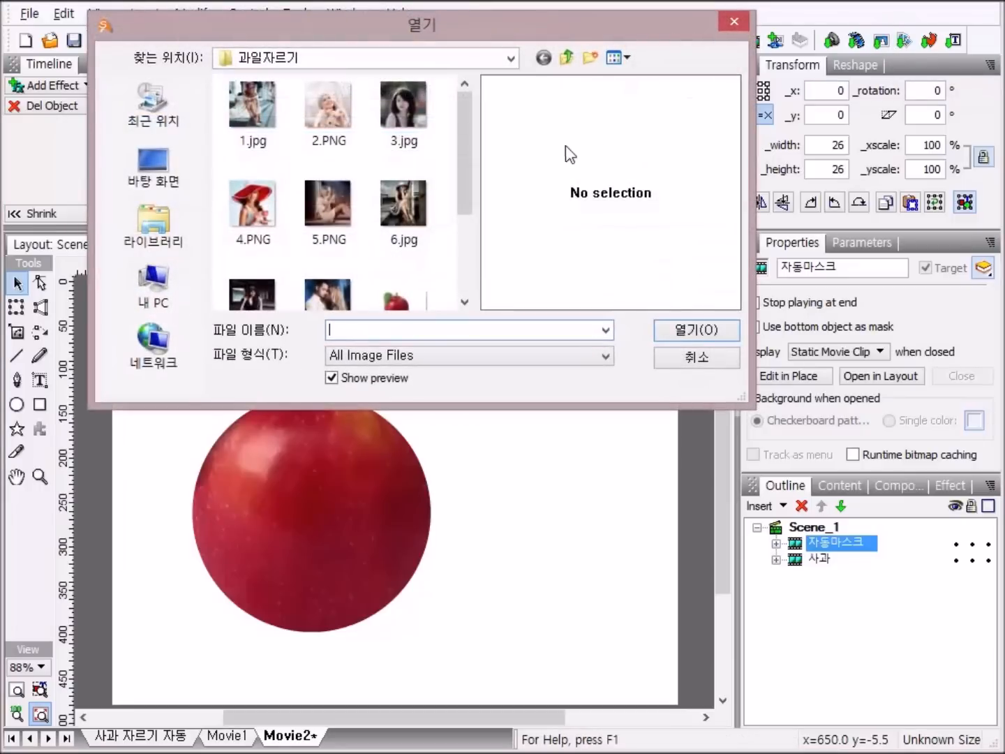
left_click_drag(467, 132, 473, 185)
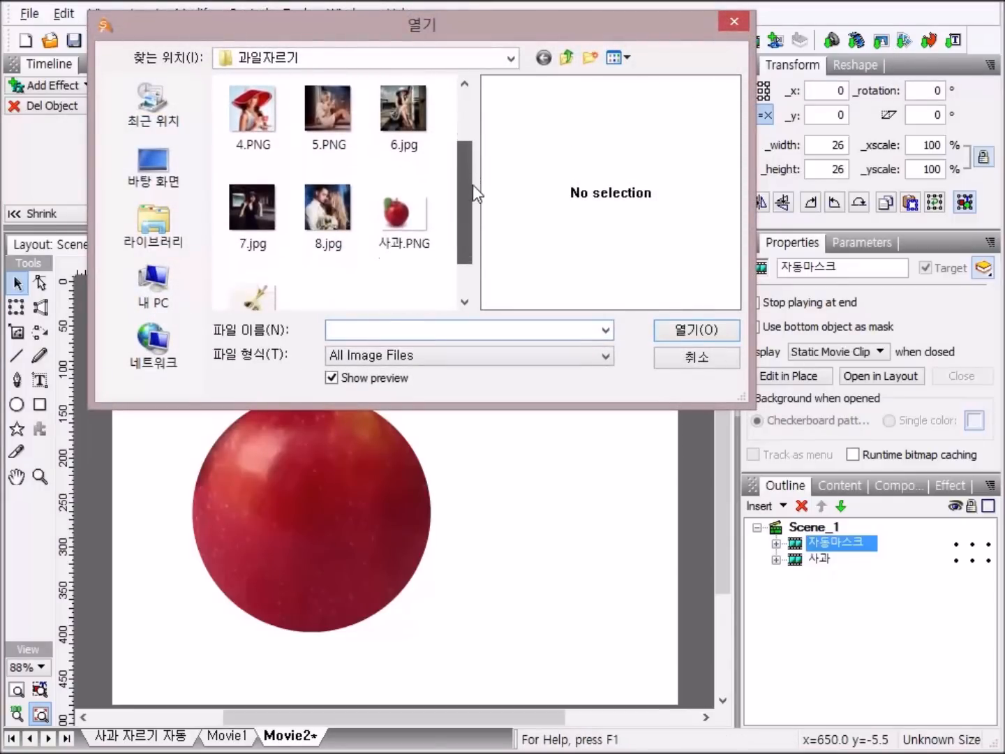
double_click(403, 216)
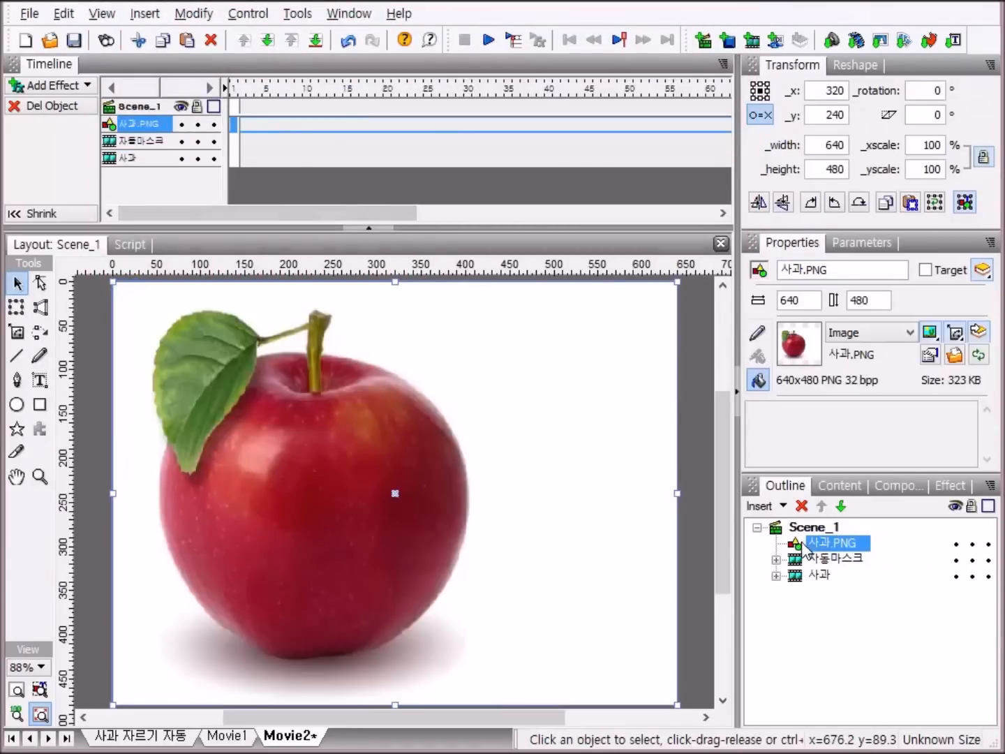
left_click_drag(800, 549, 808, 607)
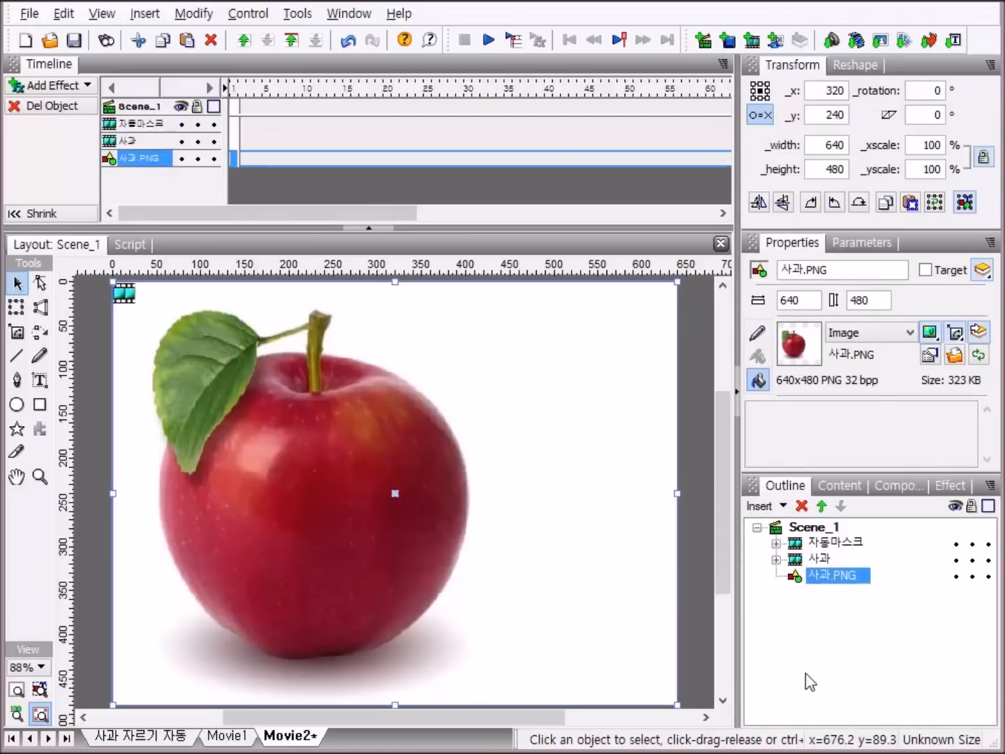
left_click(488, 40)
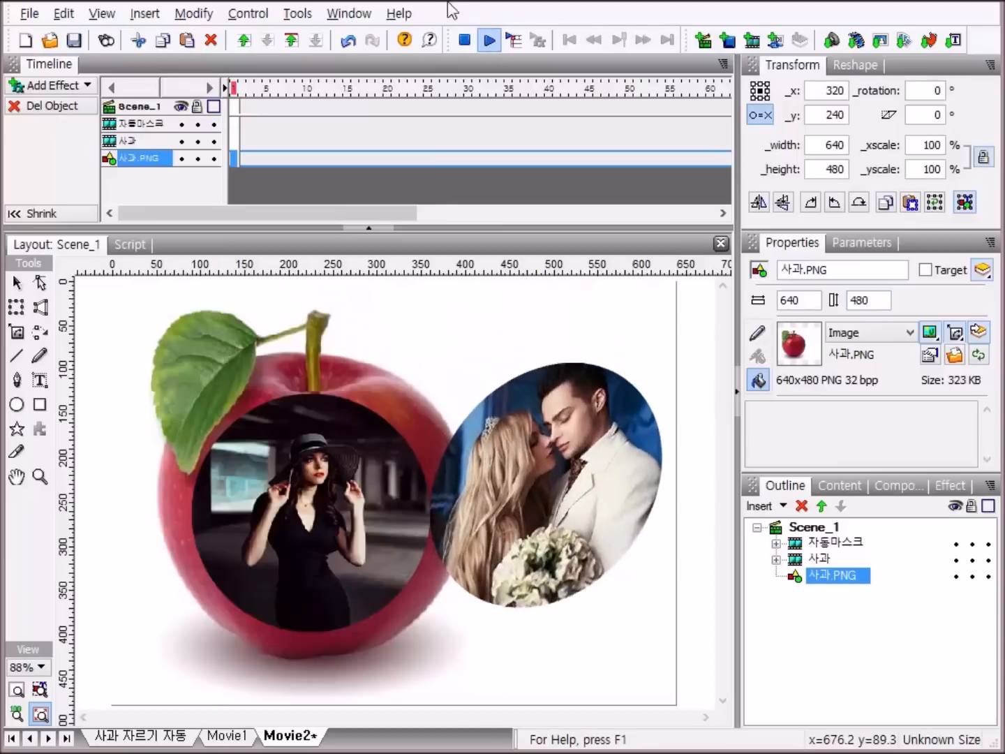
left_click(465, 40)
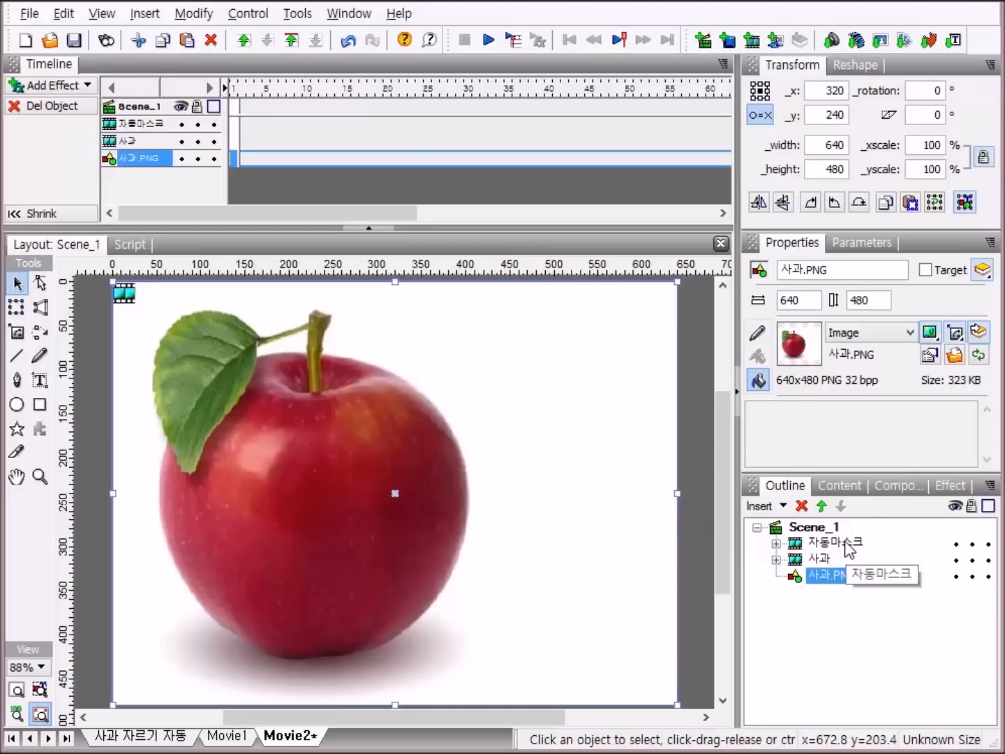
Step: Delete the 자동마스크 clip from Scene_1
left_click(800, 547)
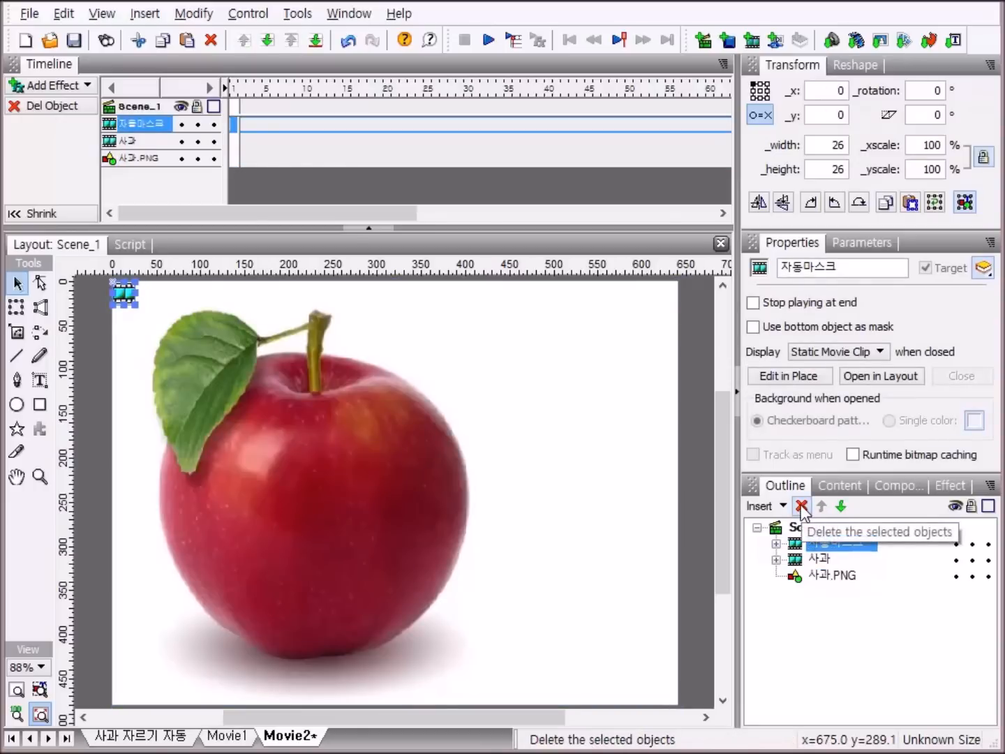
left_click(801, 507)
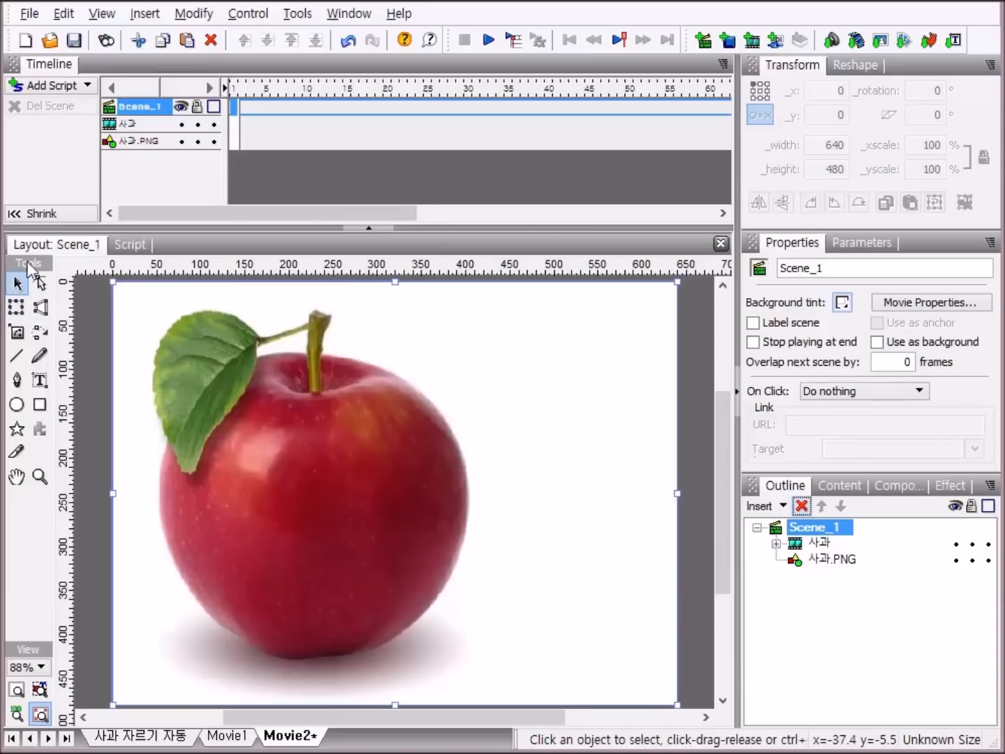
Step: Add blue static text reading Next at about x 508, y 424 on the stage, with its box width fitted to the text
left_click(41, 381)
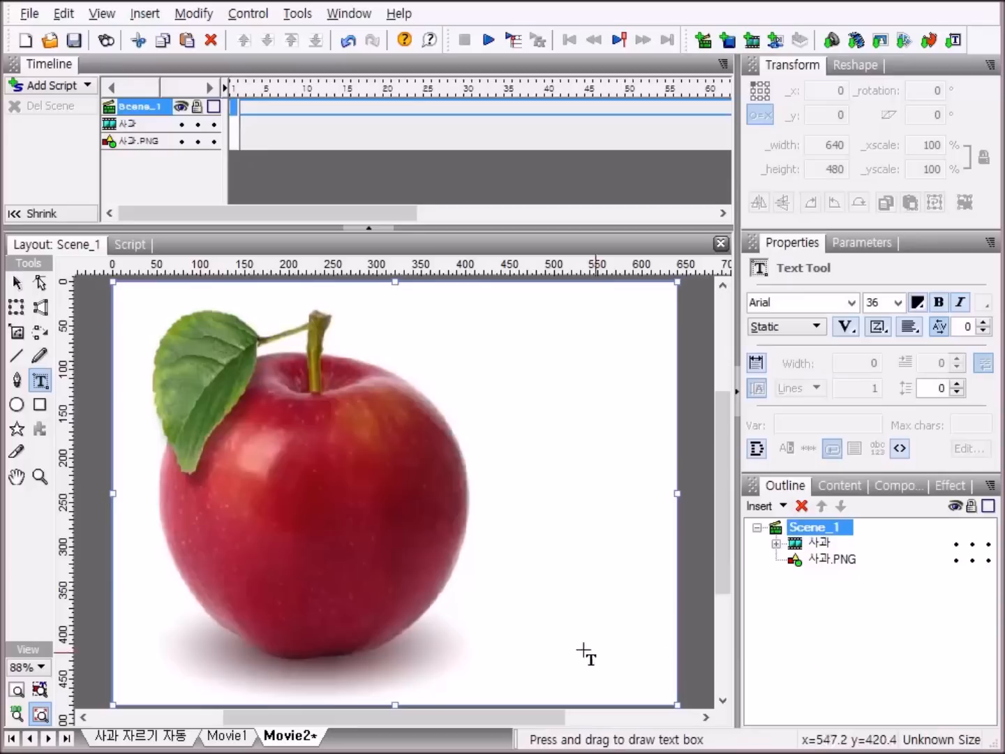
left_click_drag(561, 655, 667, 682)
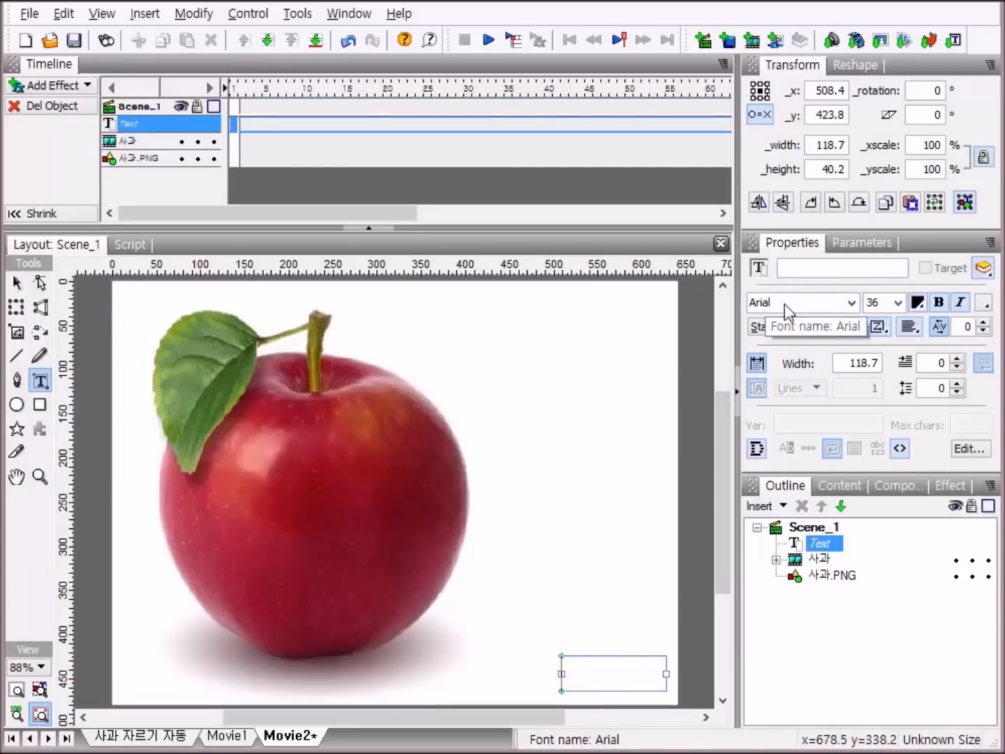
left_click(918, 302)
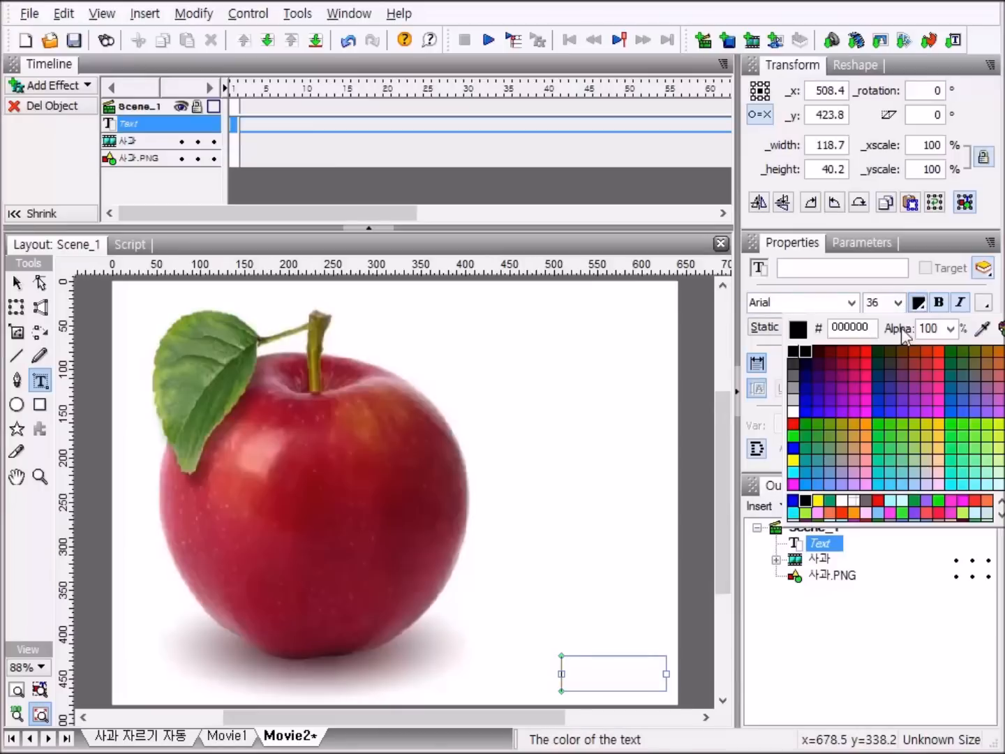
left_click(794, 449)
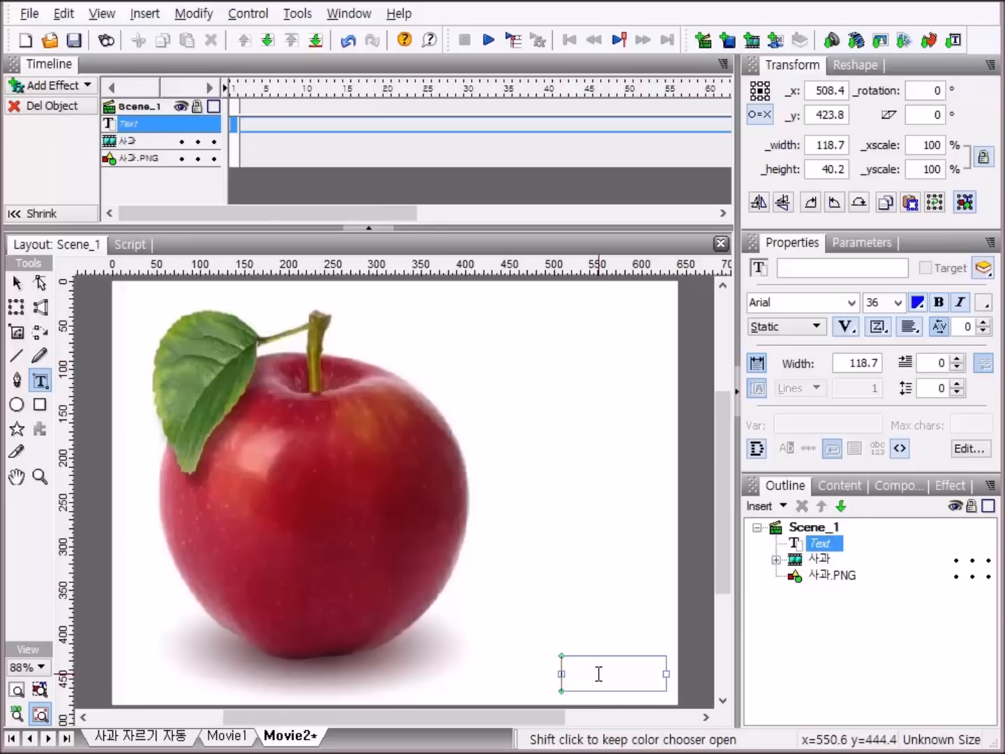
type("Next")
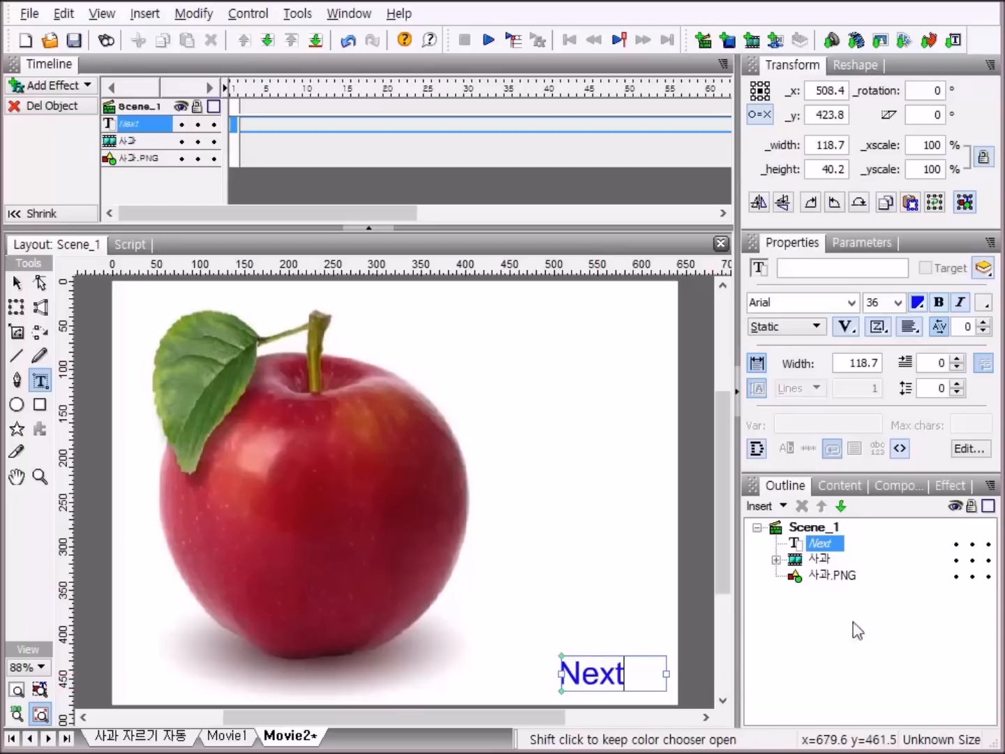
left_click(757, 363)
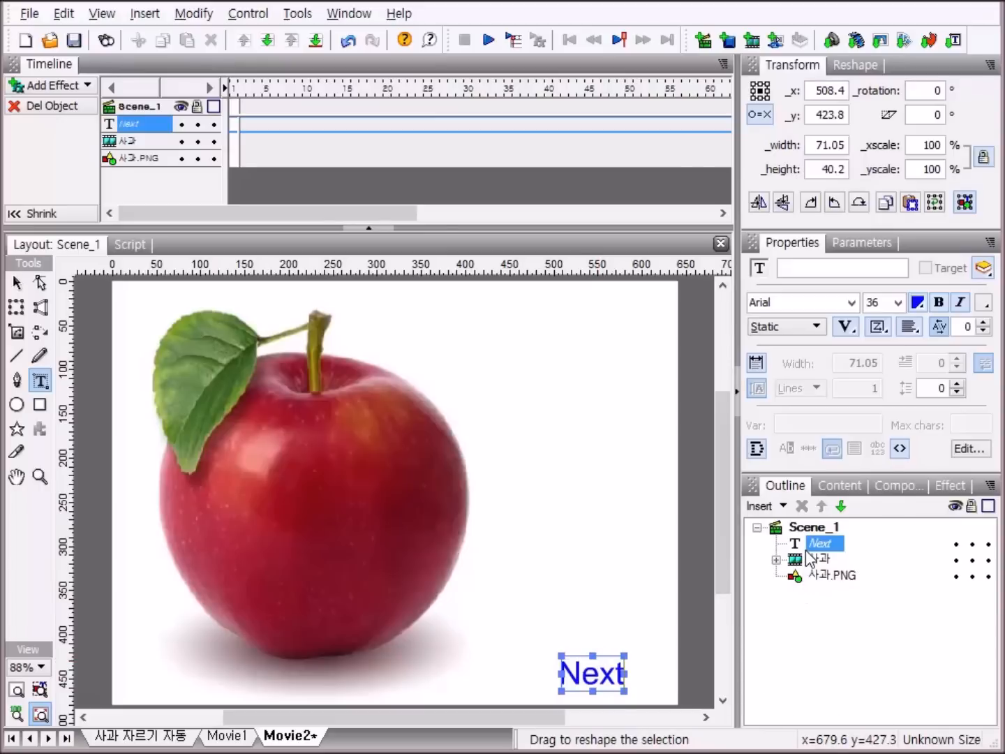
Step: Add an on (release) button event script to the Next text
left_click(131, 244)
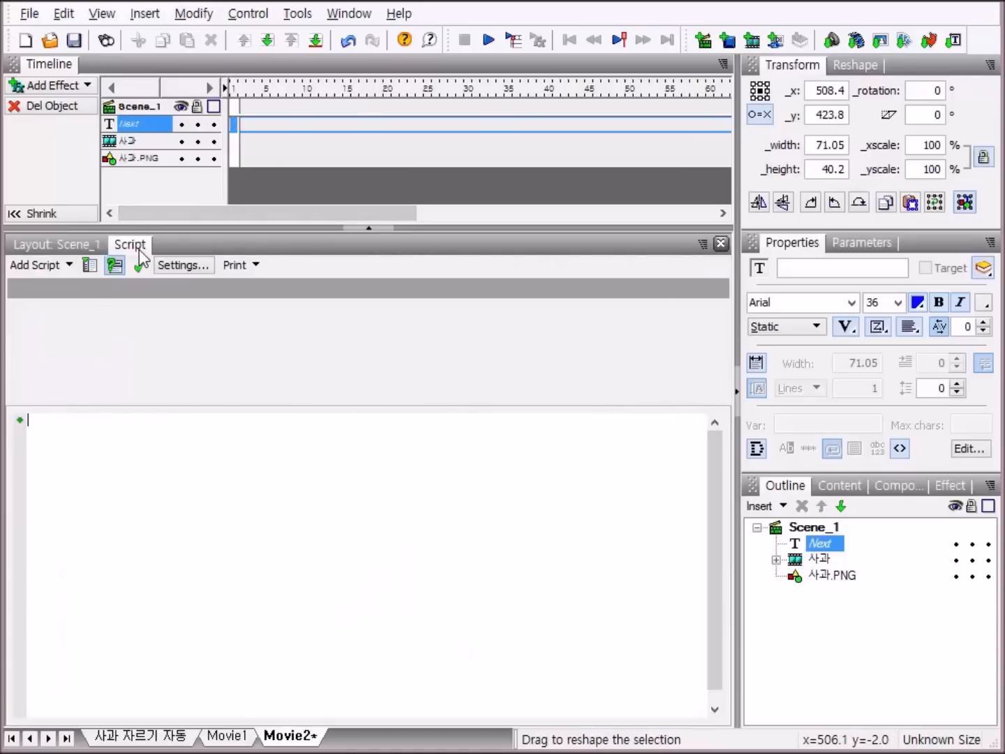
left_click(49, 266)
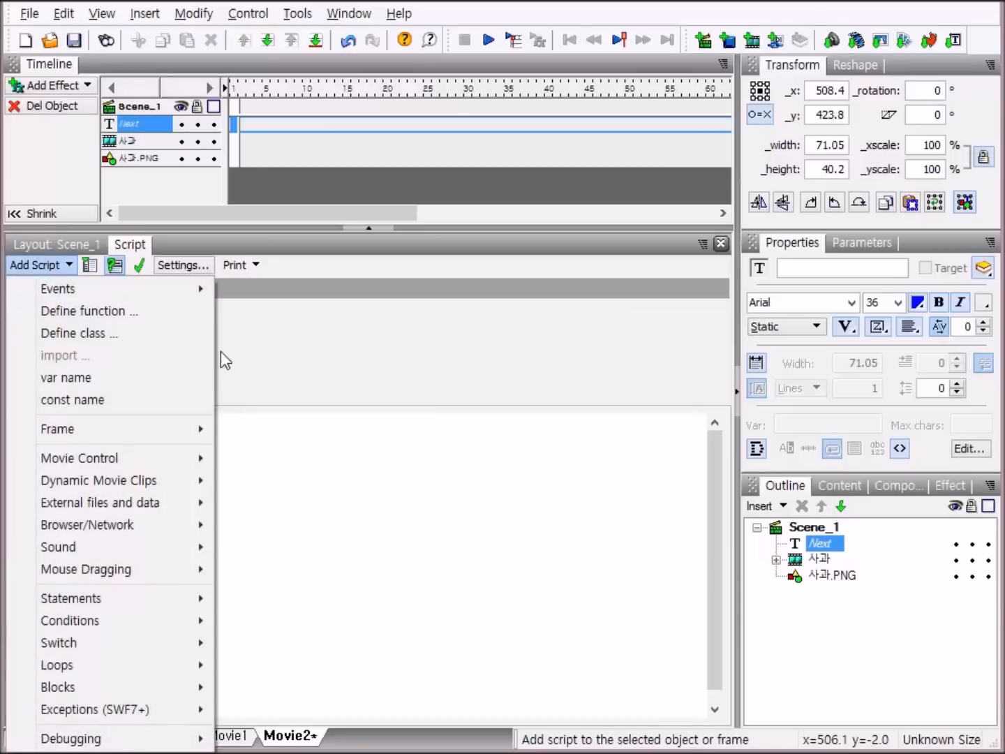
mouse_move(67, 296)
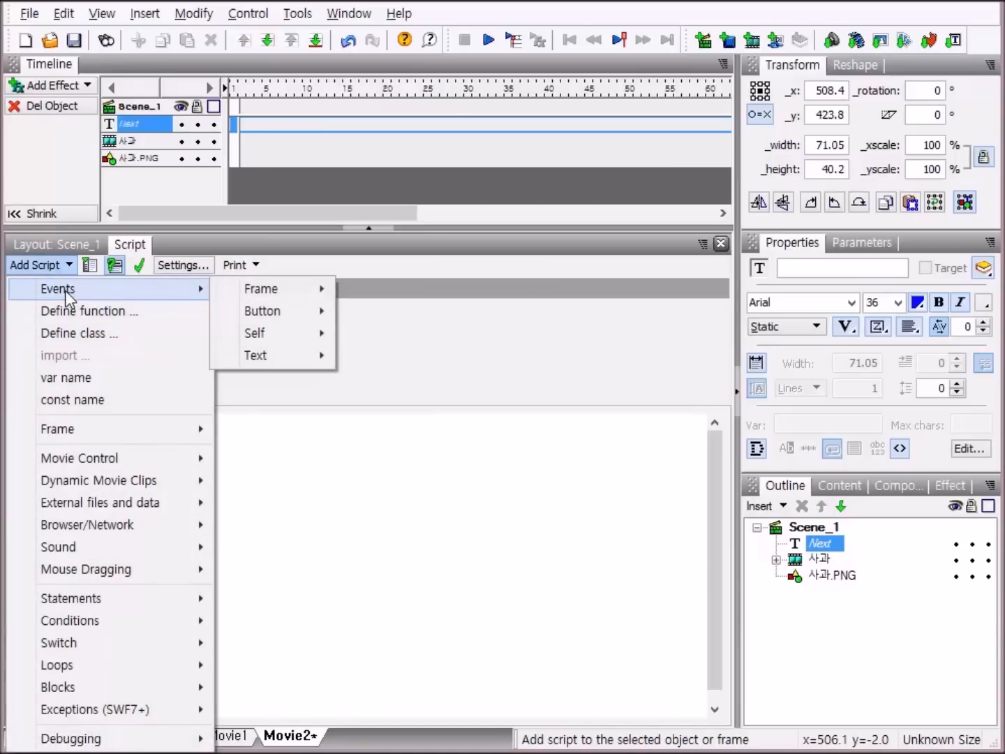
mouse_move(254, 312)
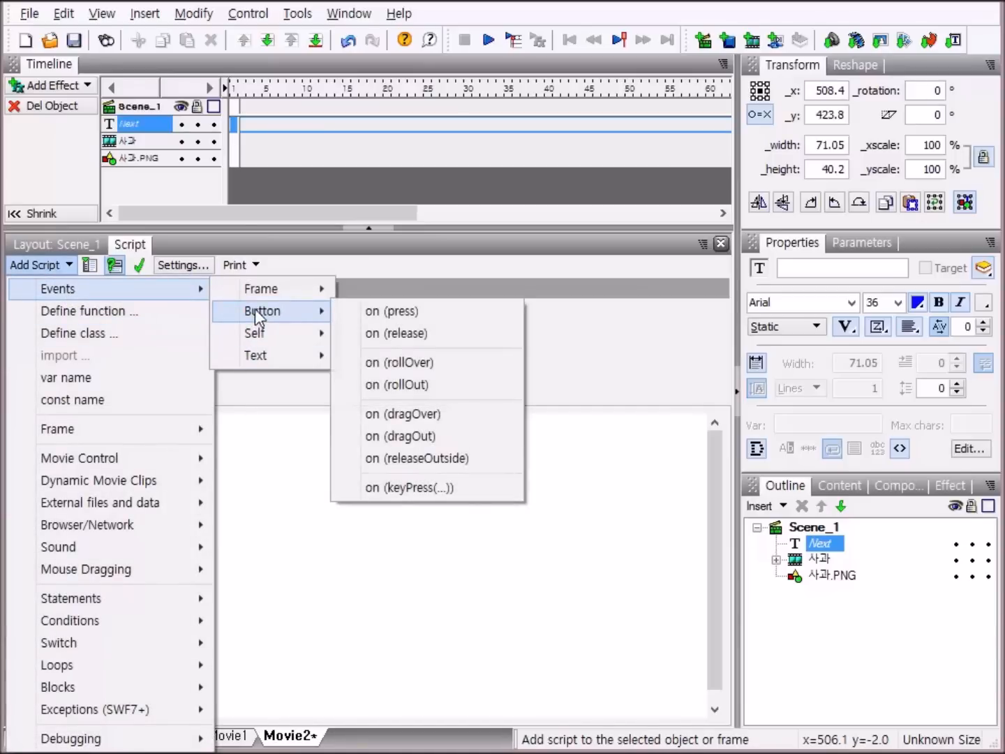
left_click(402, 337)
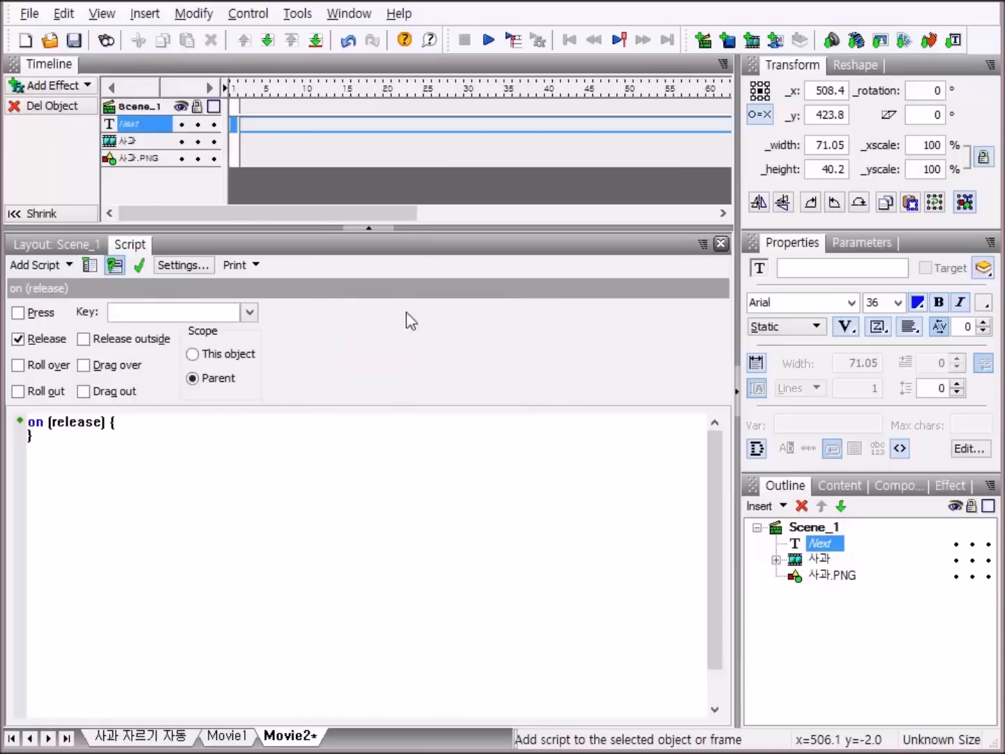
Step: Add a nextFrameAndPlay() action targeting the 사과 clip inside the release event and turn on script error highlighting
left_click(55, 269)
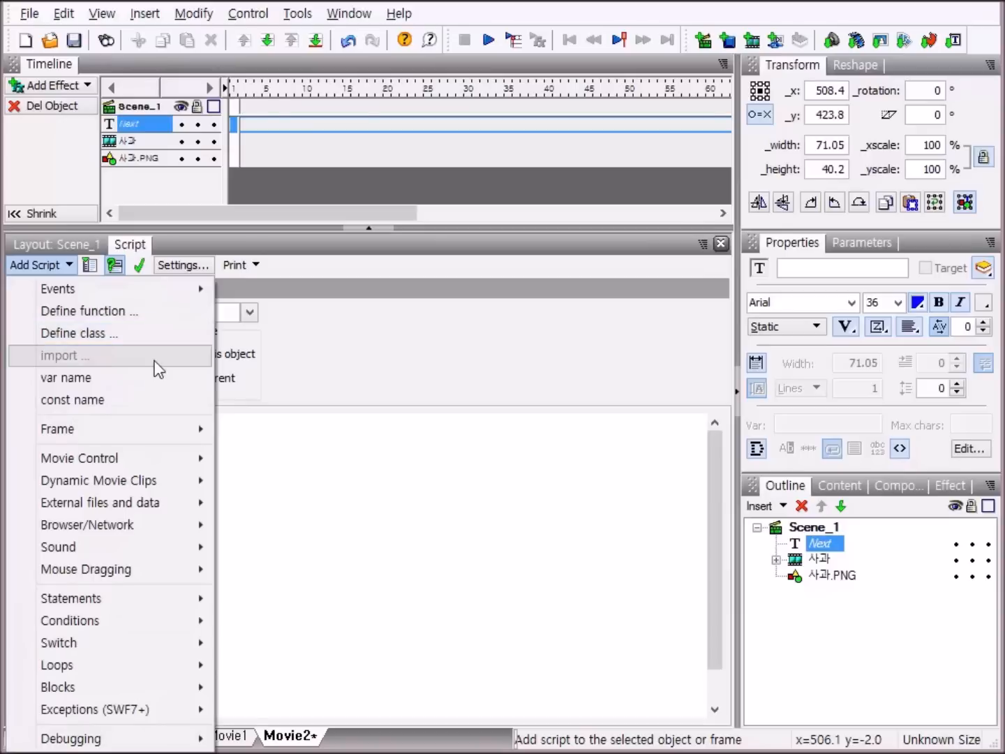
mouse_move(97, 459)
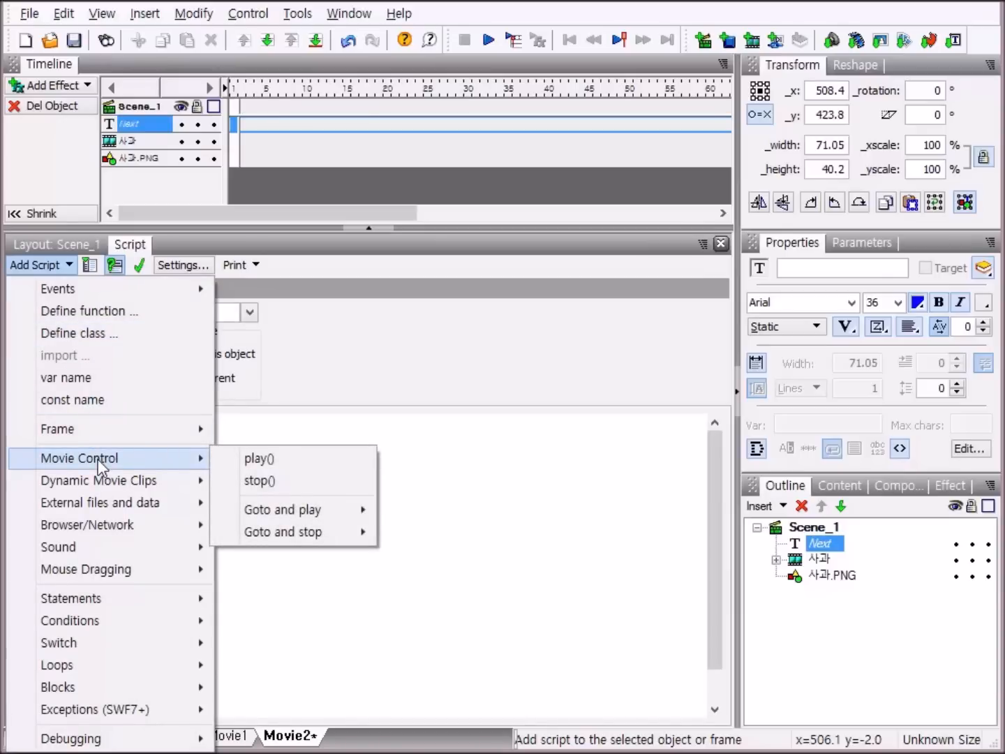
mouse_move(264, 516)
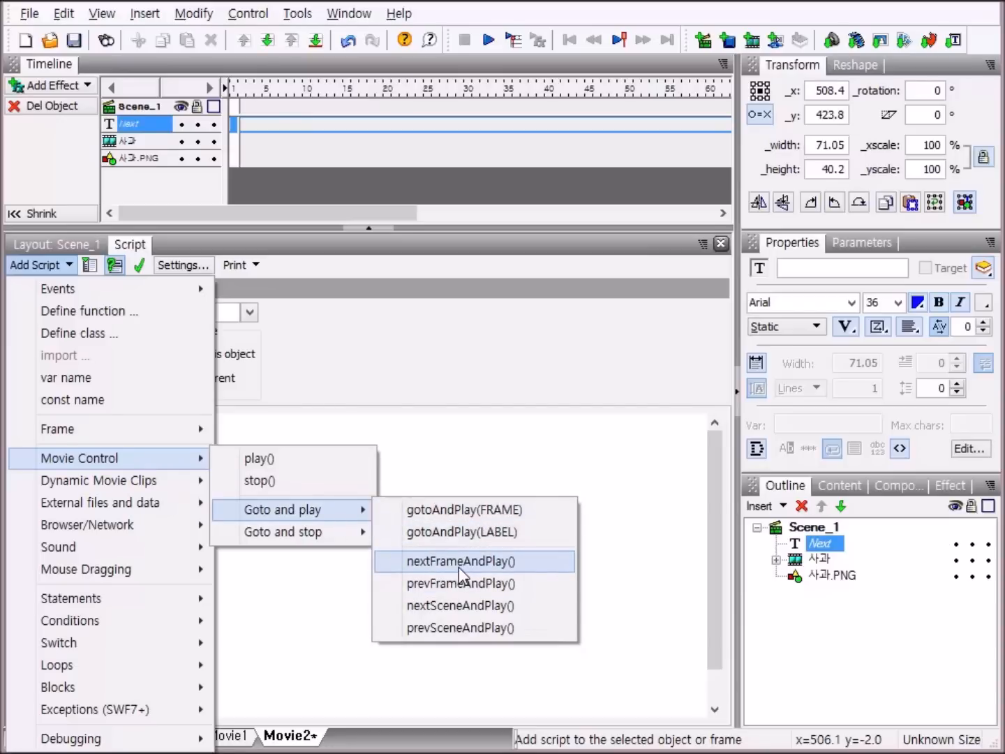
left_click(498, 562)
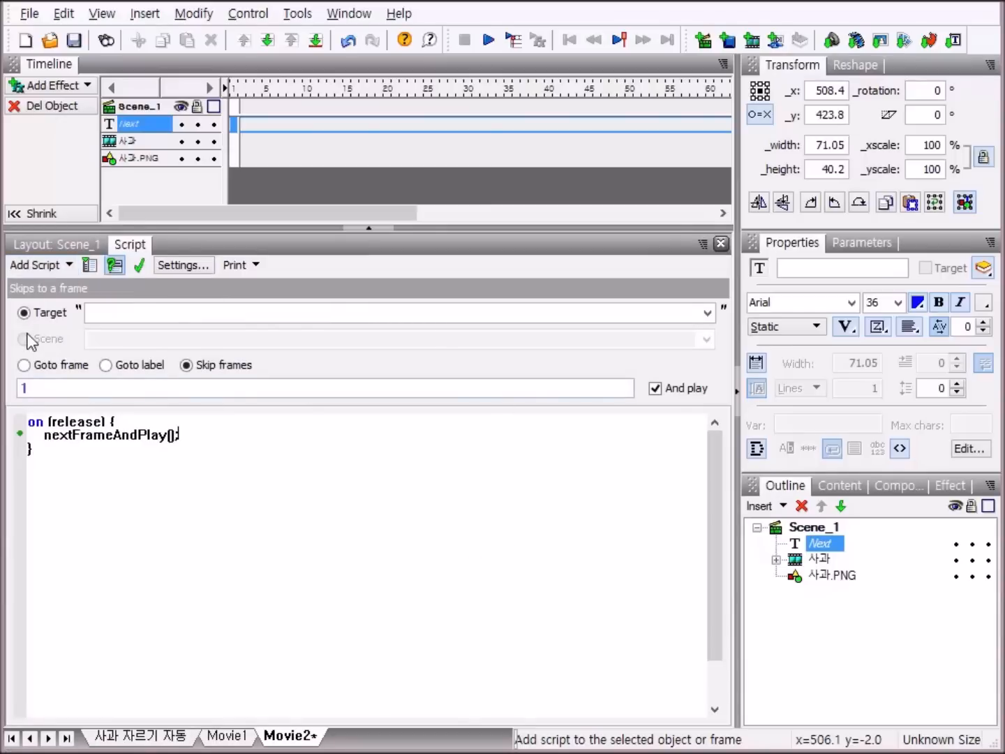
left_click(708, 313)
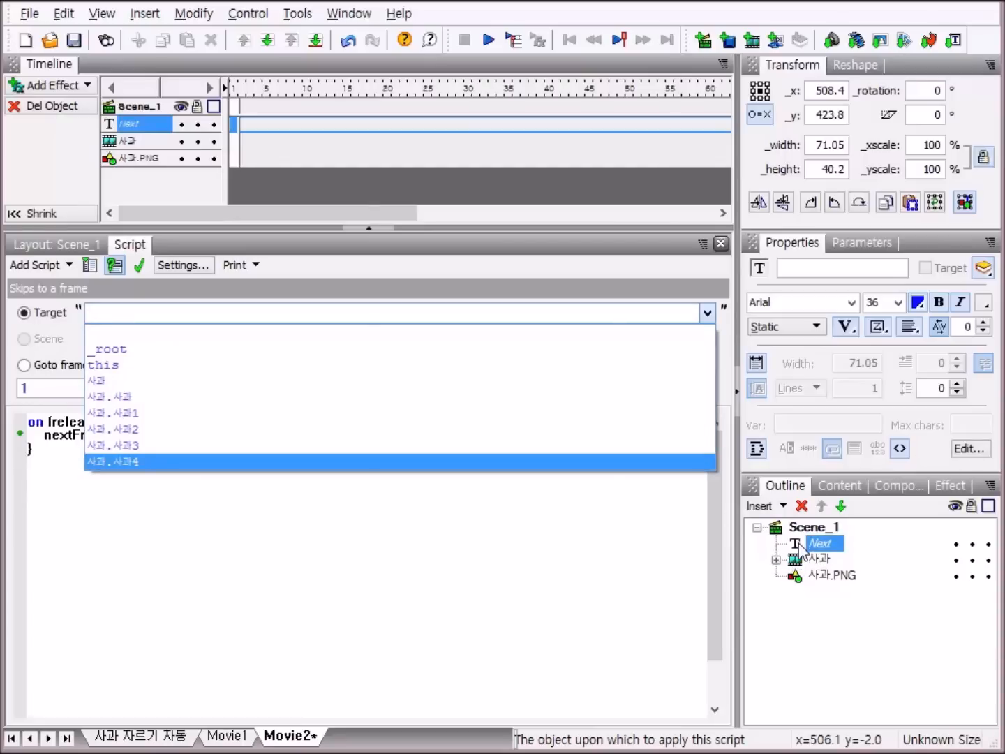
left_click(129, 389)
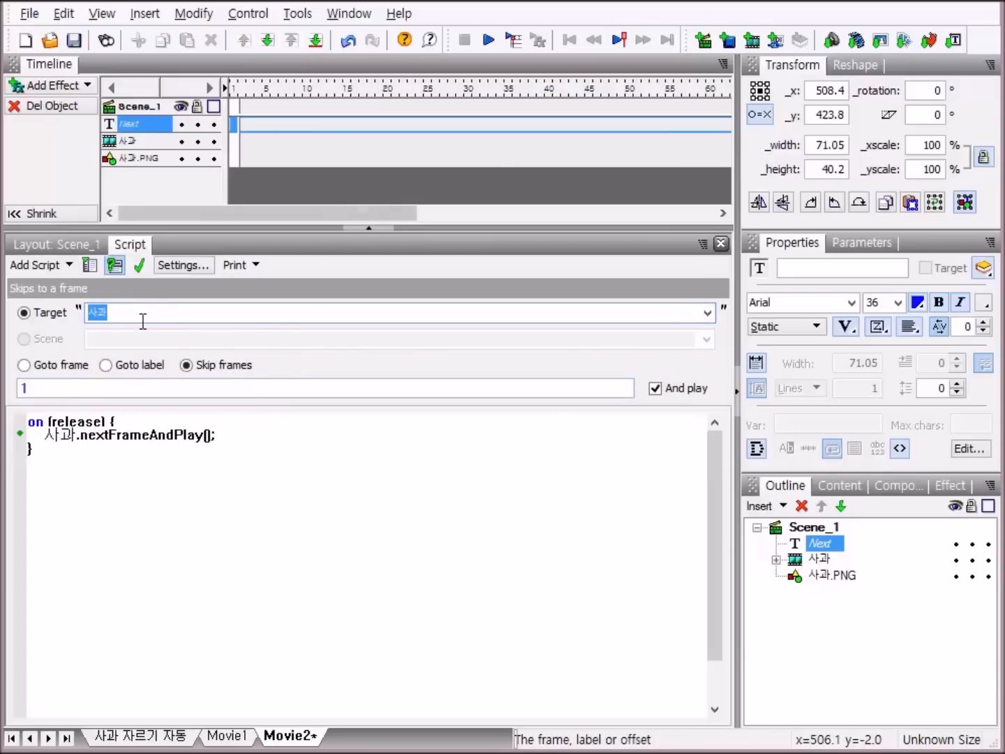
left_click(140, 271)
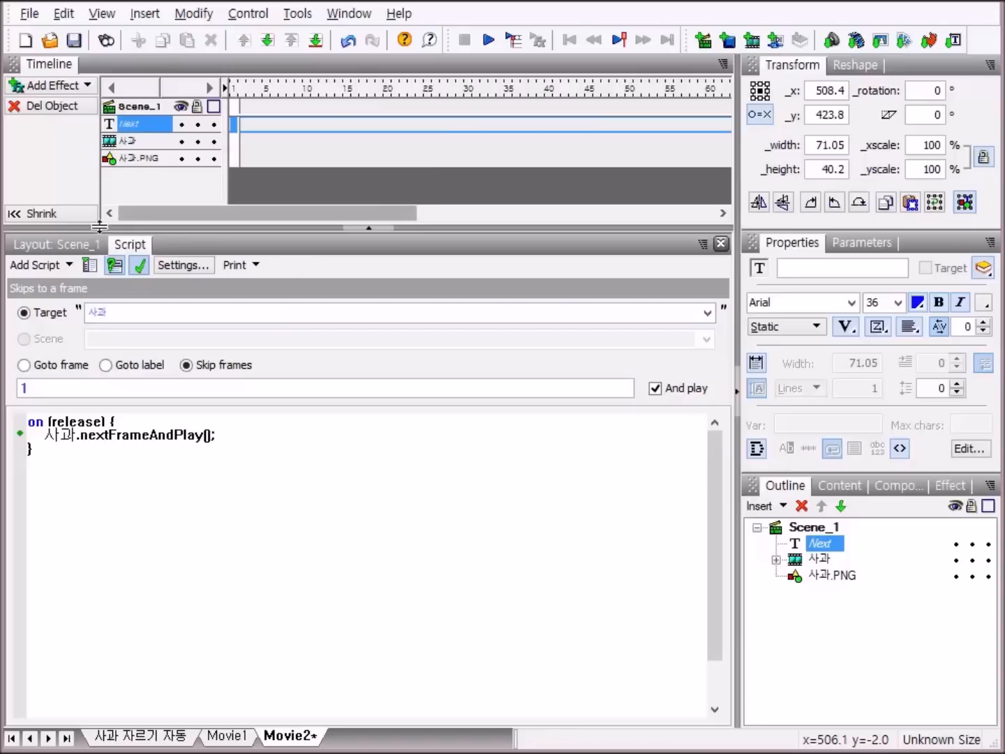
Step: Play the movie from the layout view and test the Next text as a button for advancing the photos
left_click(57, 248)
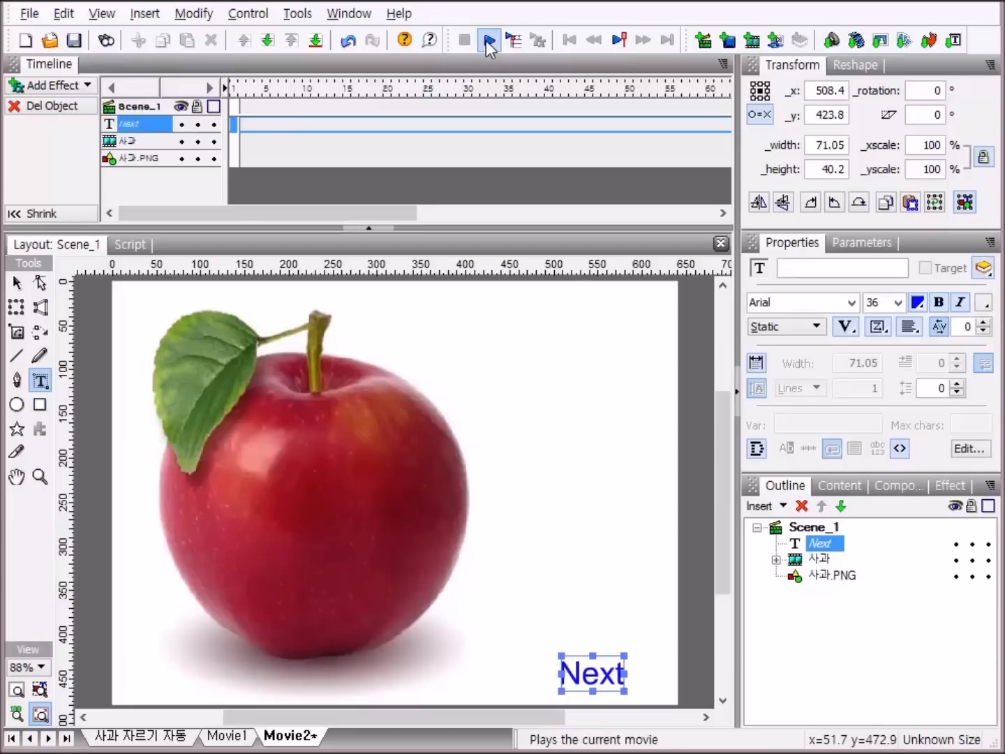
left_click(487, 41)
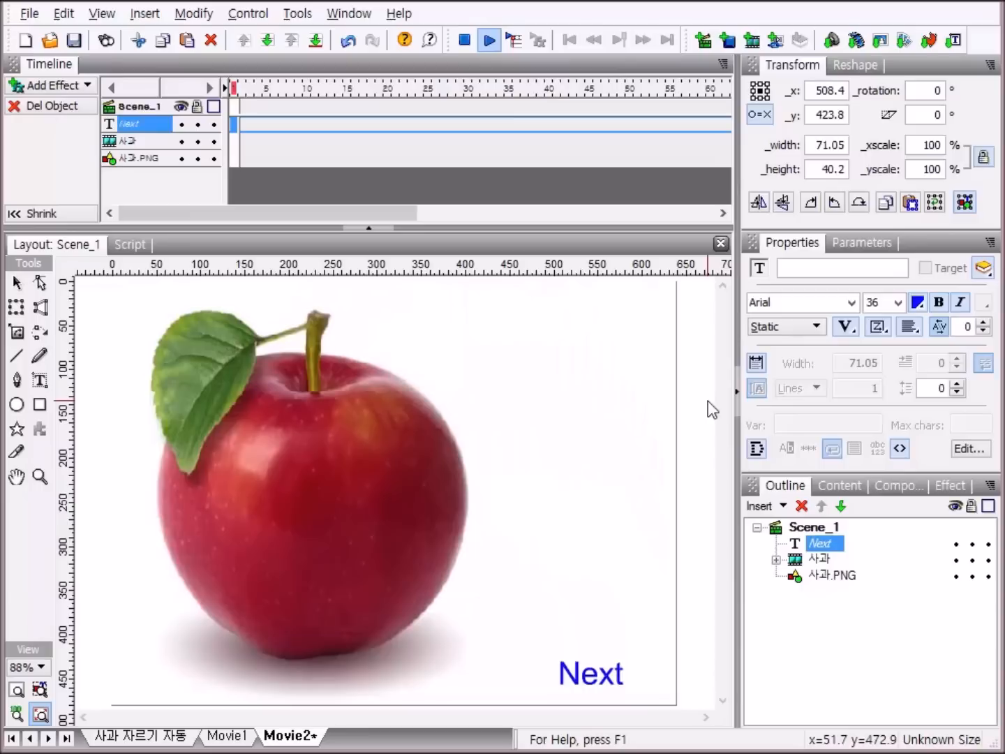
left_click(611, 679)
left_click(612, 679)
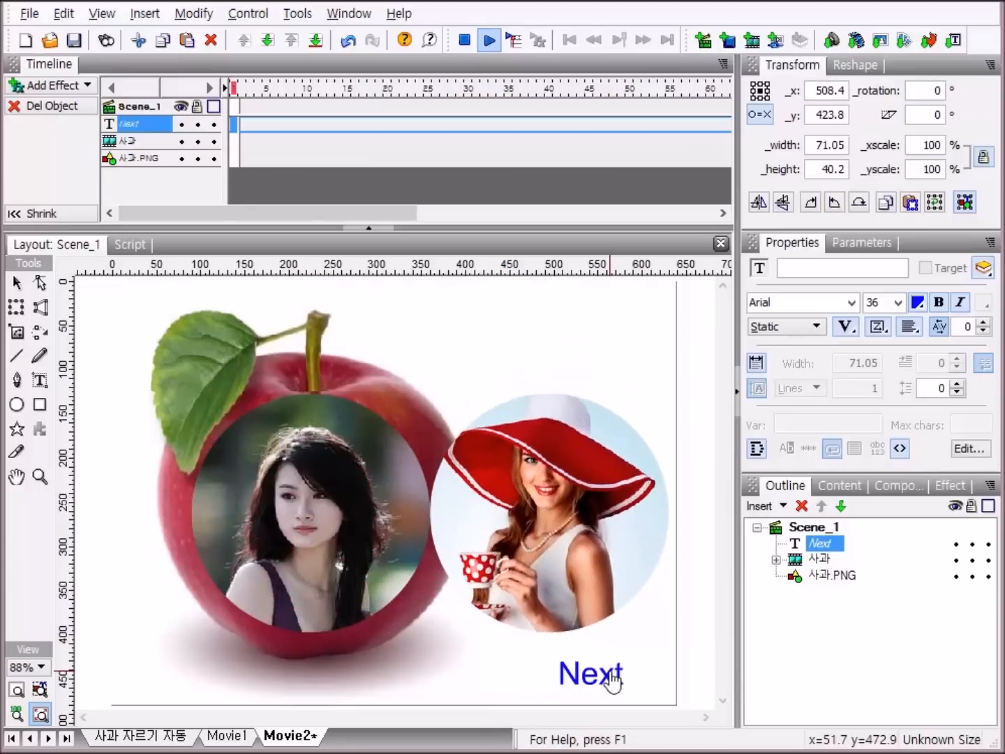